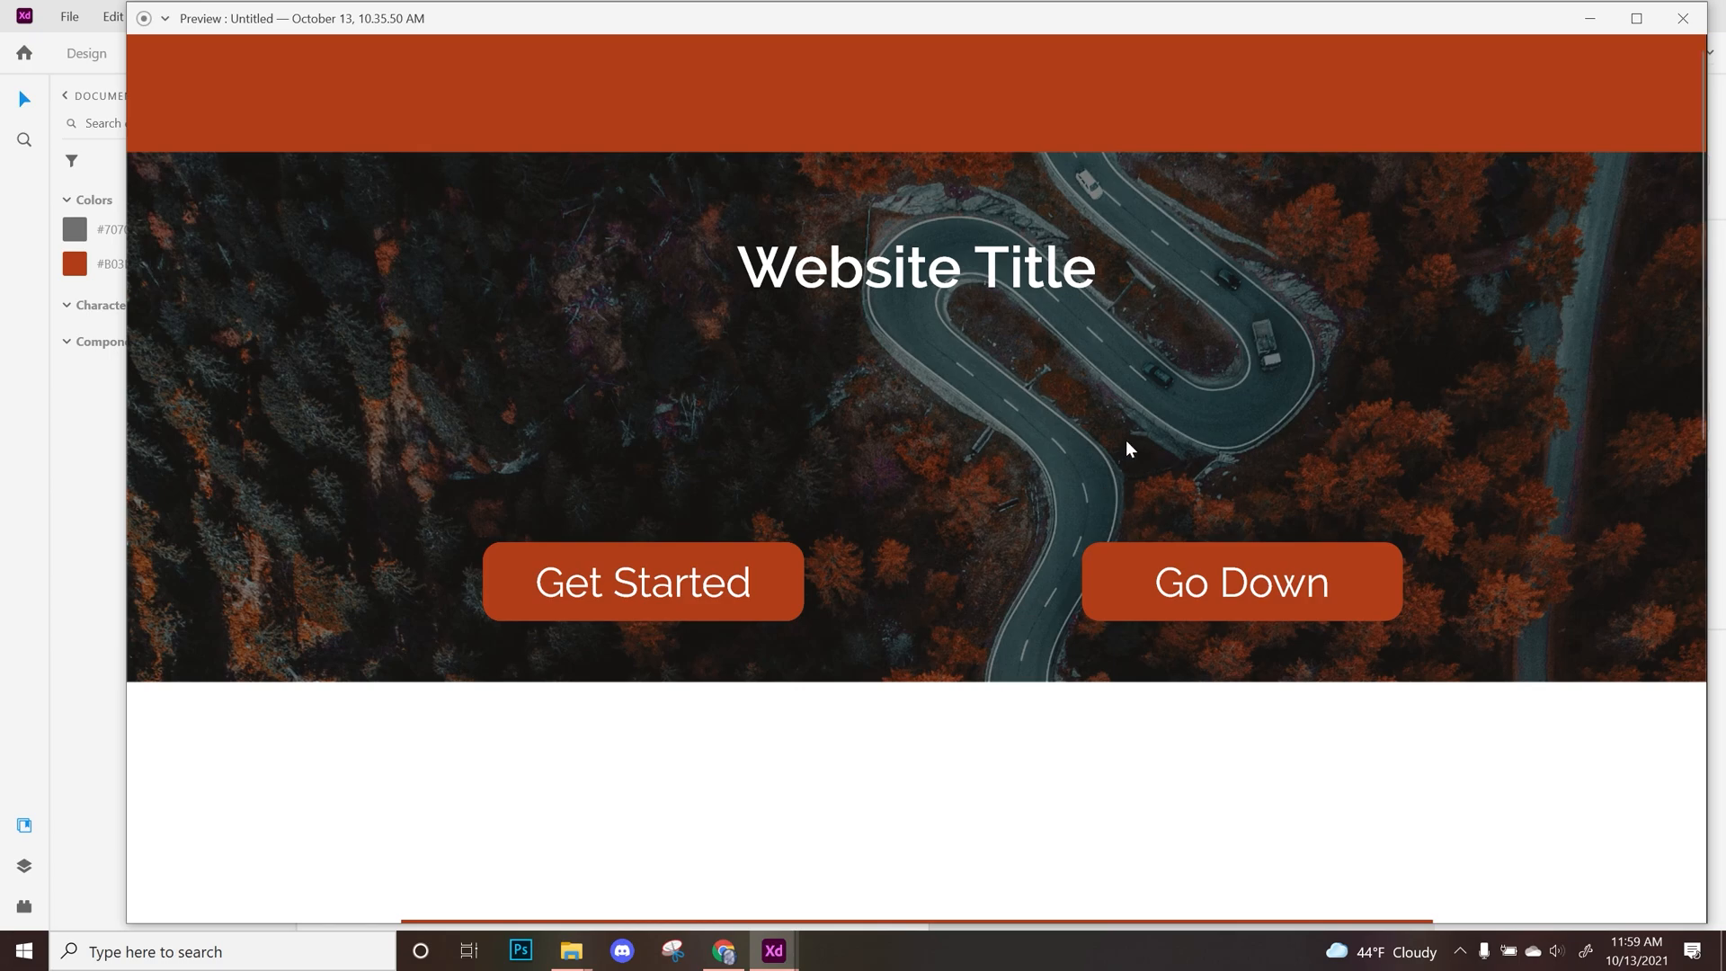
Examine the finished prototype in the preview, scrolling through the page and trying the Go Down, Get Started and Back buttons
{"action": "scroll", "coordinate": [1142, 450], "scroll_direction": "down", "scroll_amount": 5}
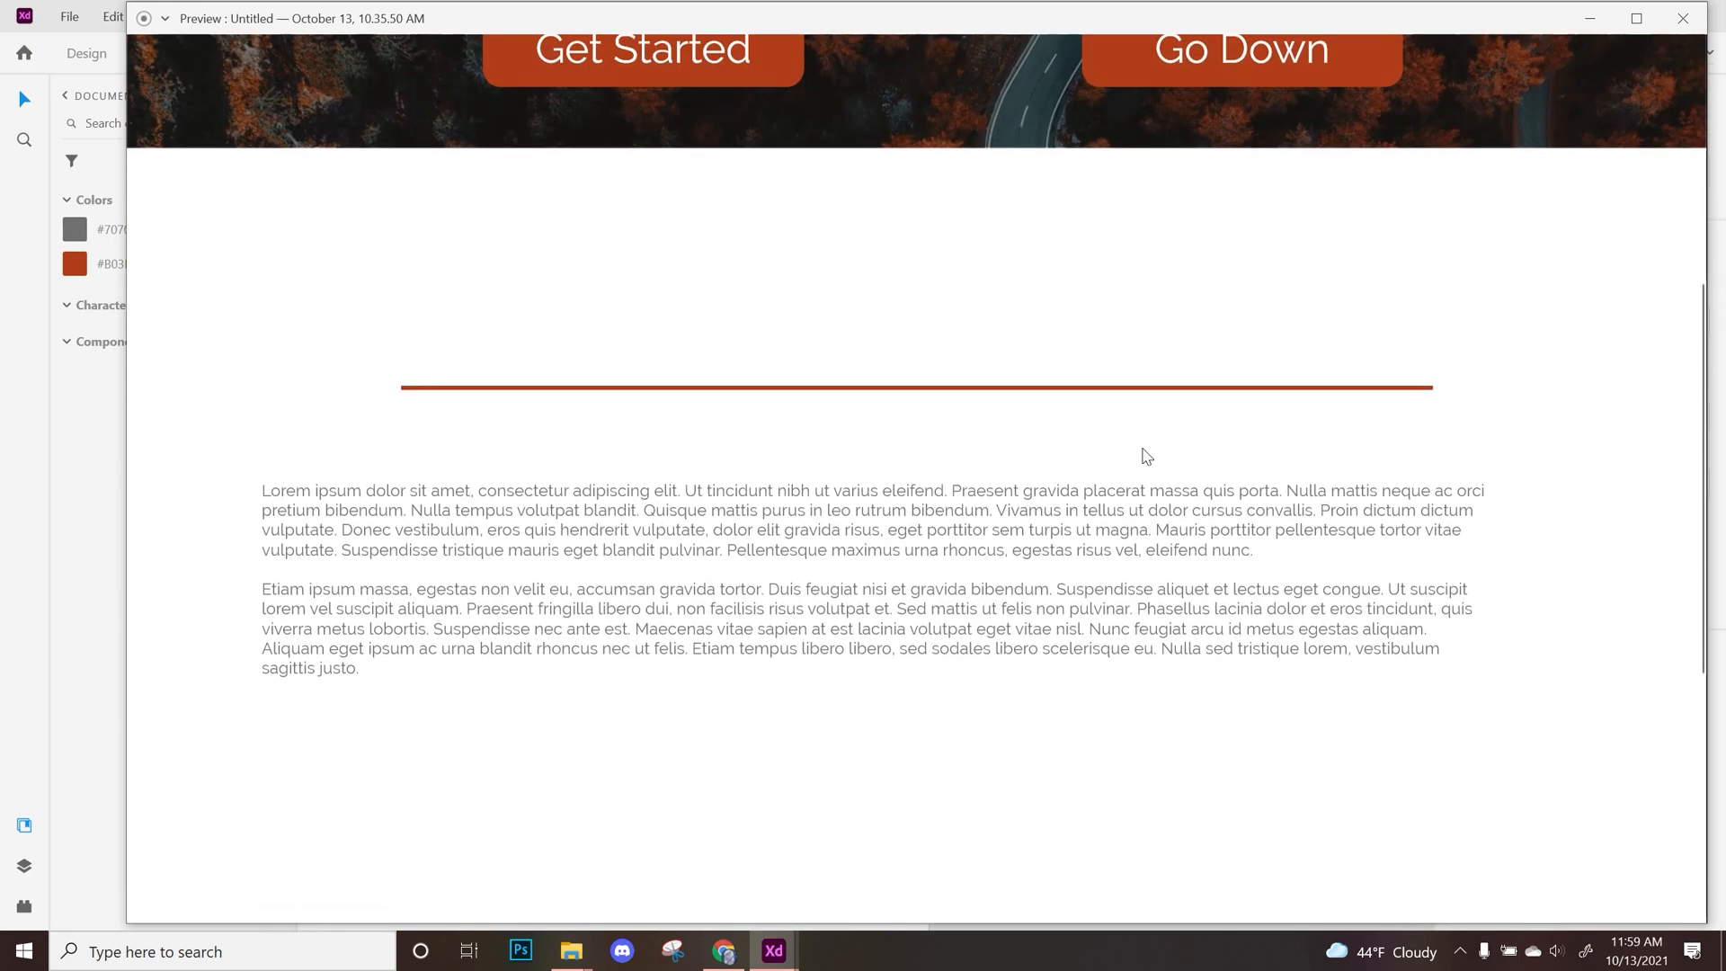
{"action": "scroll", "coordinate": [1147, 456], "scroll_direction": "down", "scroll_amount": 4}
{"action": "scroll", "coordinate": [1142, 455], "scroll_direction": "up", "scroll_amount": 9}
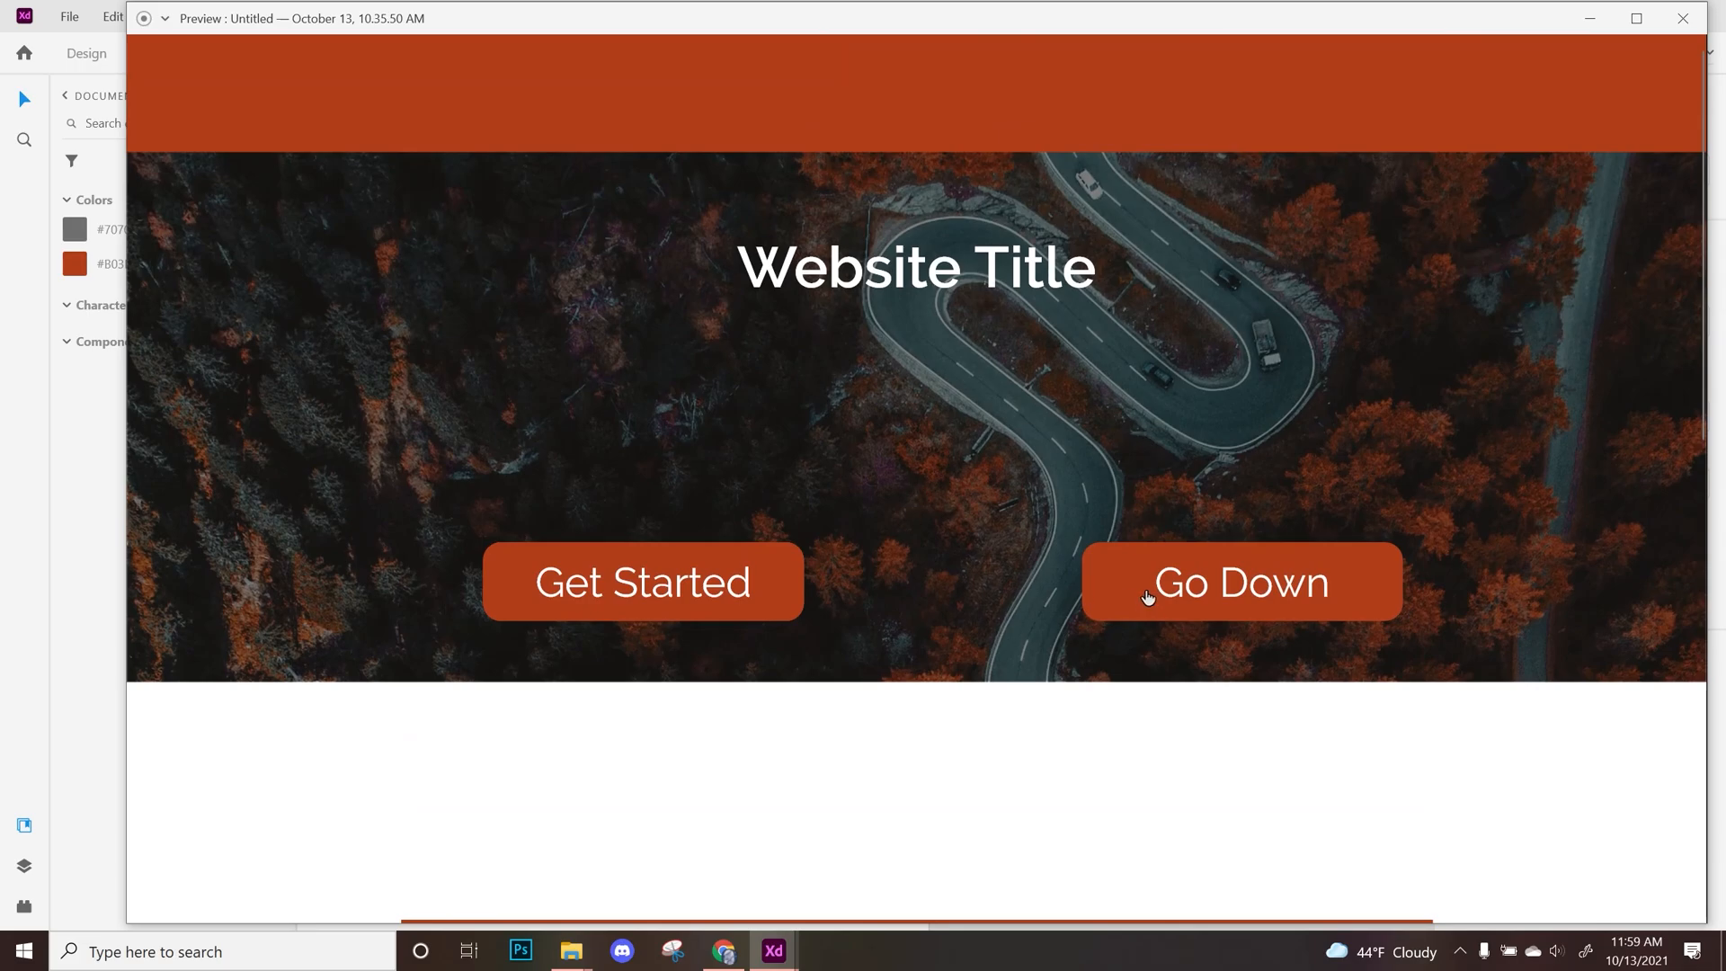
{"action": "left_click", "coordinate": [1311, 566]}
{"action": "scroll", "coordinate": [1257, 639], "scroll_direction": "up", "scroll_amount": 5}
{"action": "left_click", "coordinate": [580, 593]}
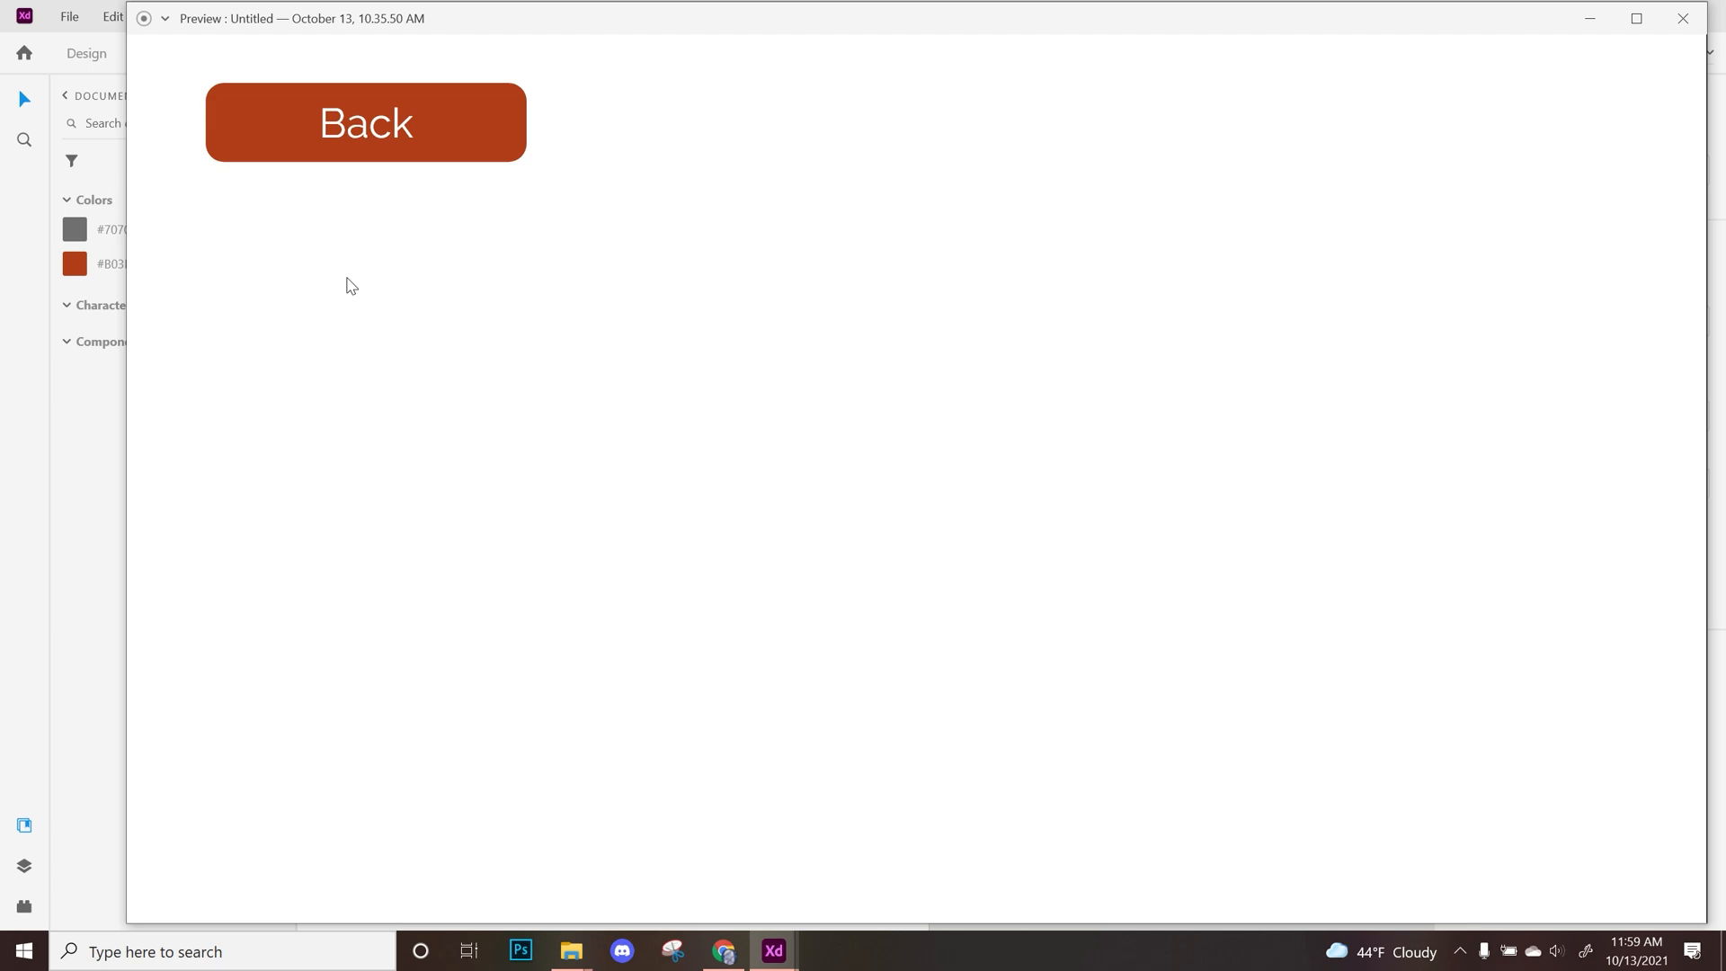
{"action": "left_click", "coordinate": [406, 101]}
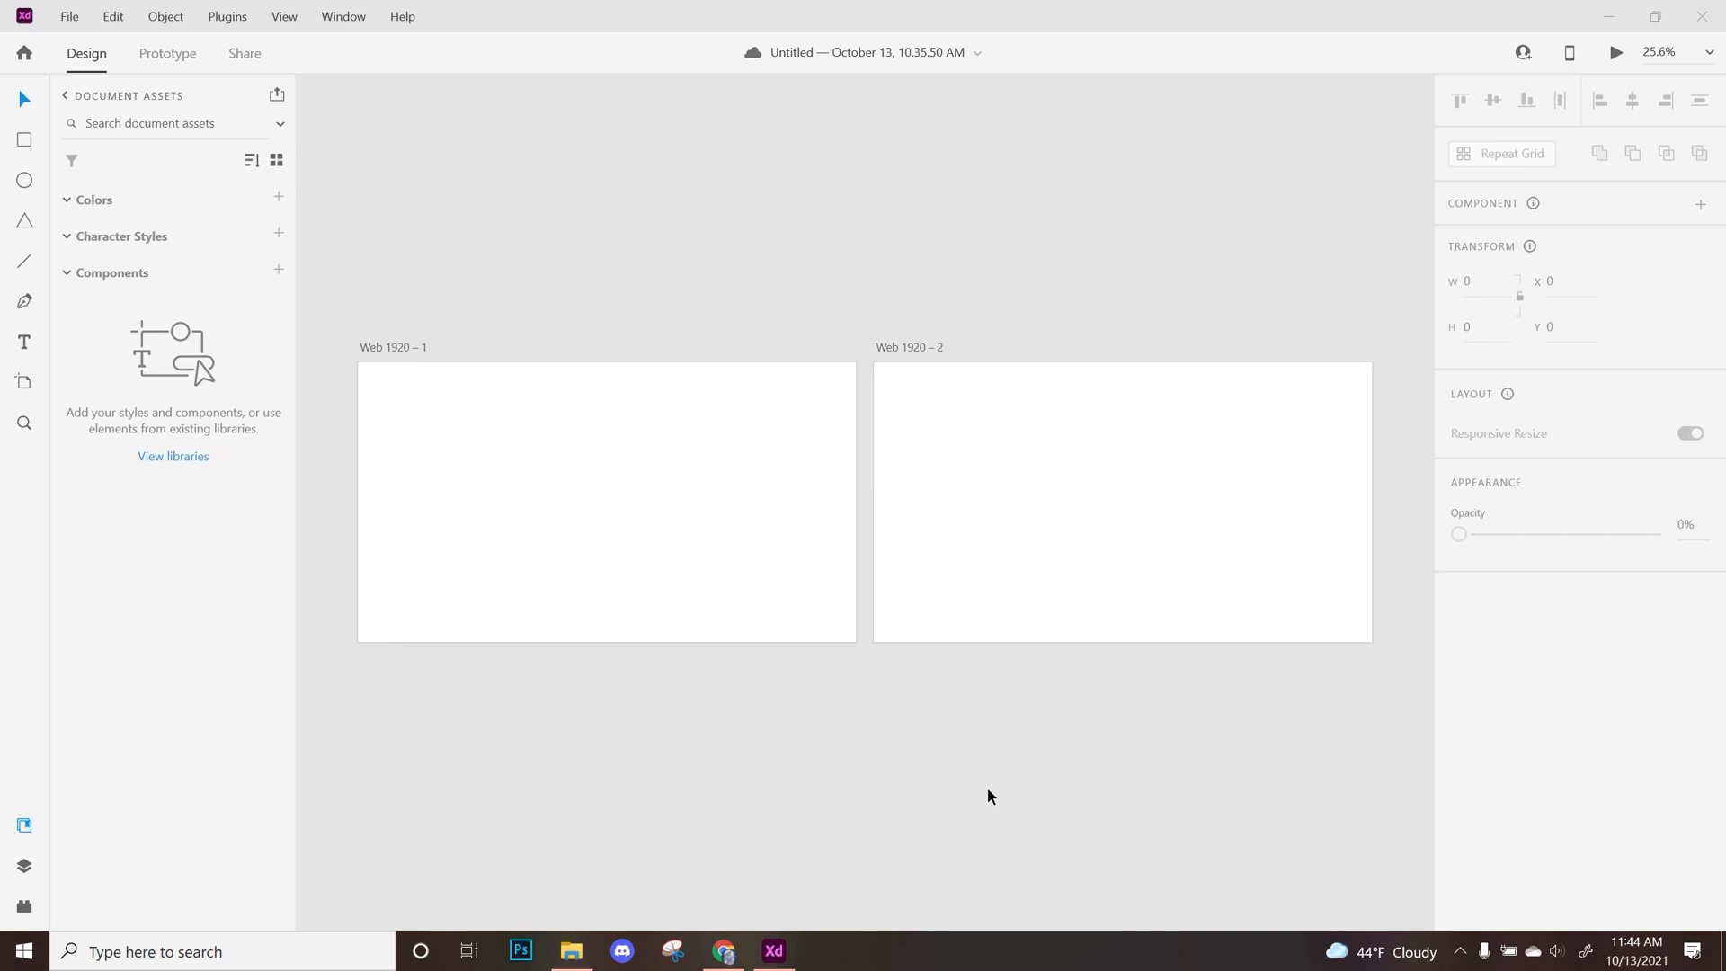
Switch to Chrome and search Pexels for "forest" photos
{"action": "left_click", "coordinate": [728, 953]}
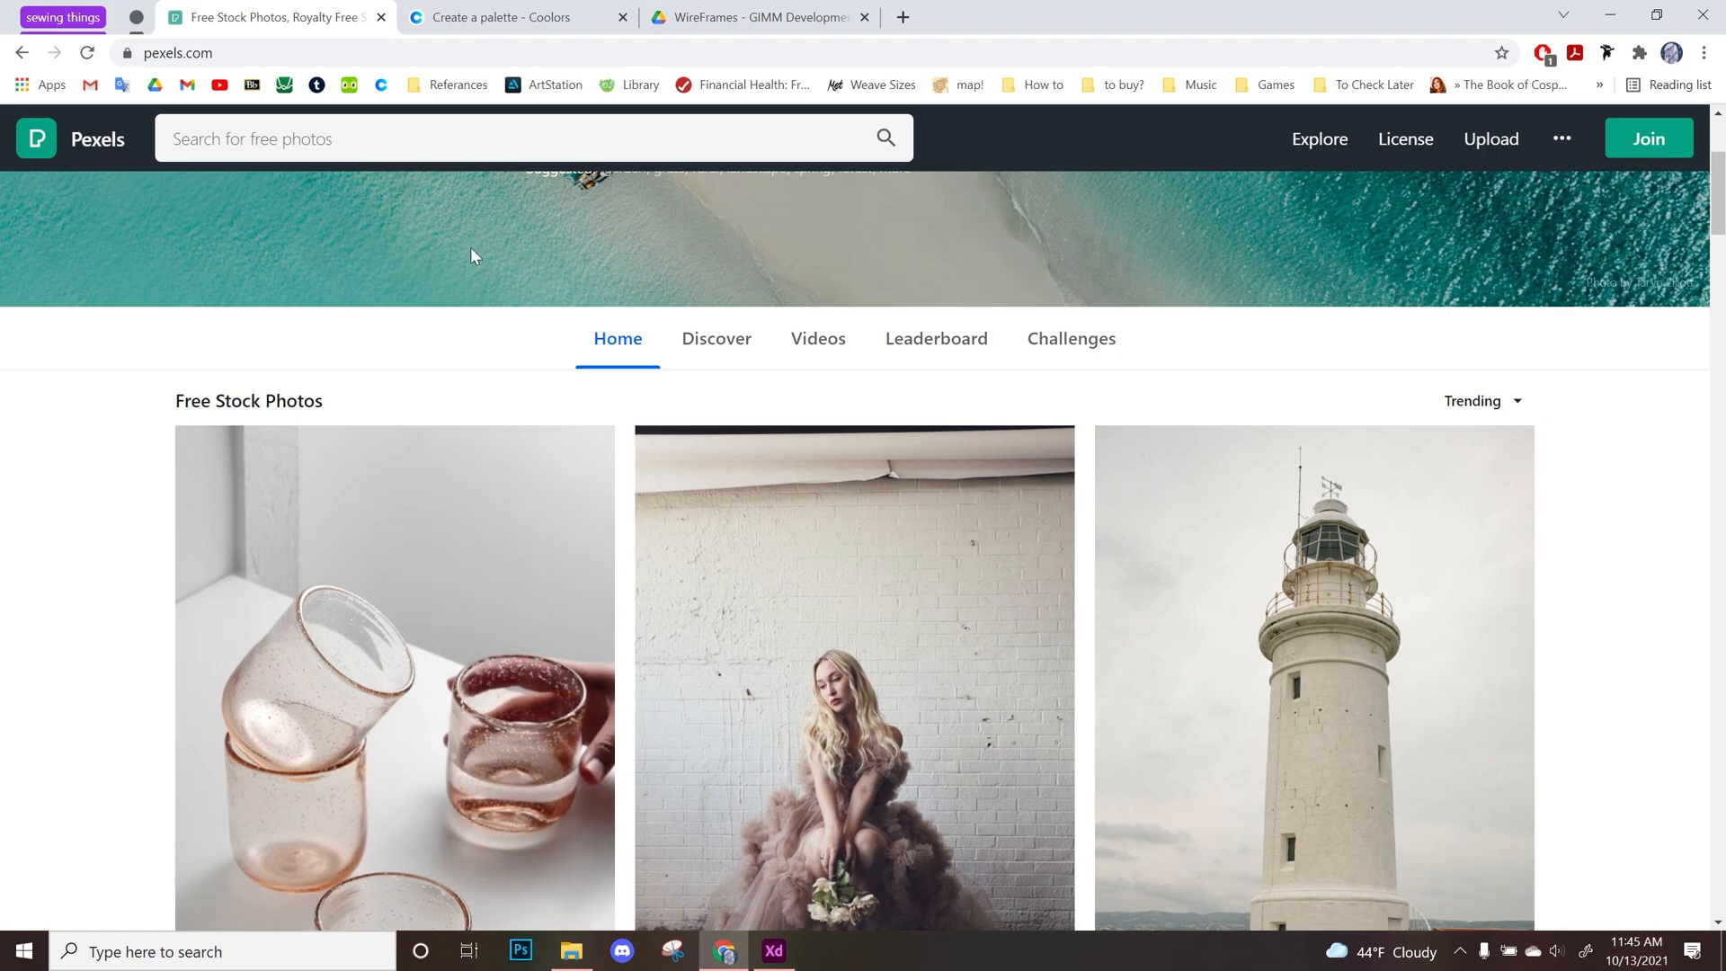
{"action": "scroll", "coordinate": [333, 224], "scroll_direction": "up", "scroll_amount": 3}
{"action": "left_click", "coordinate": [544, 322]}
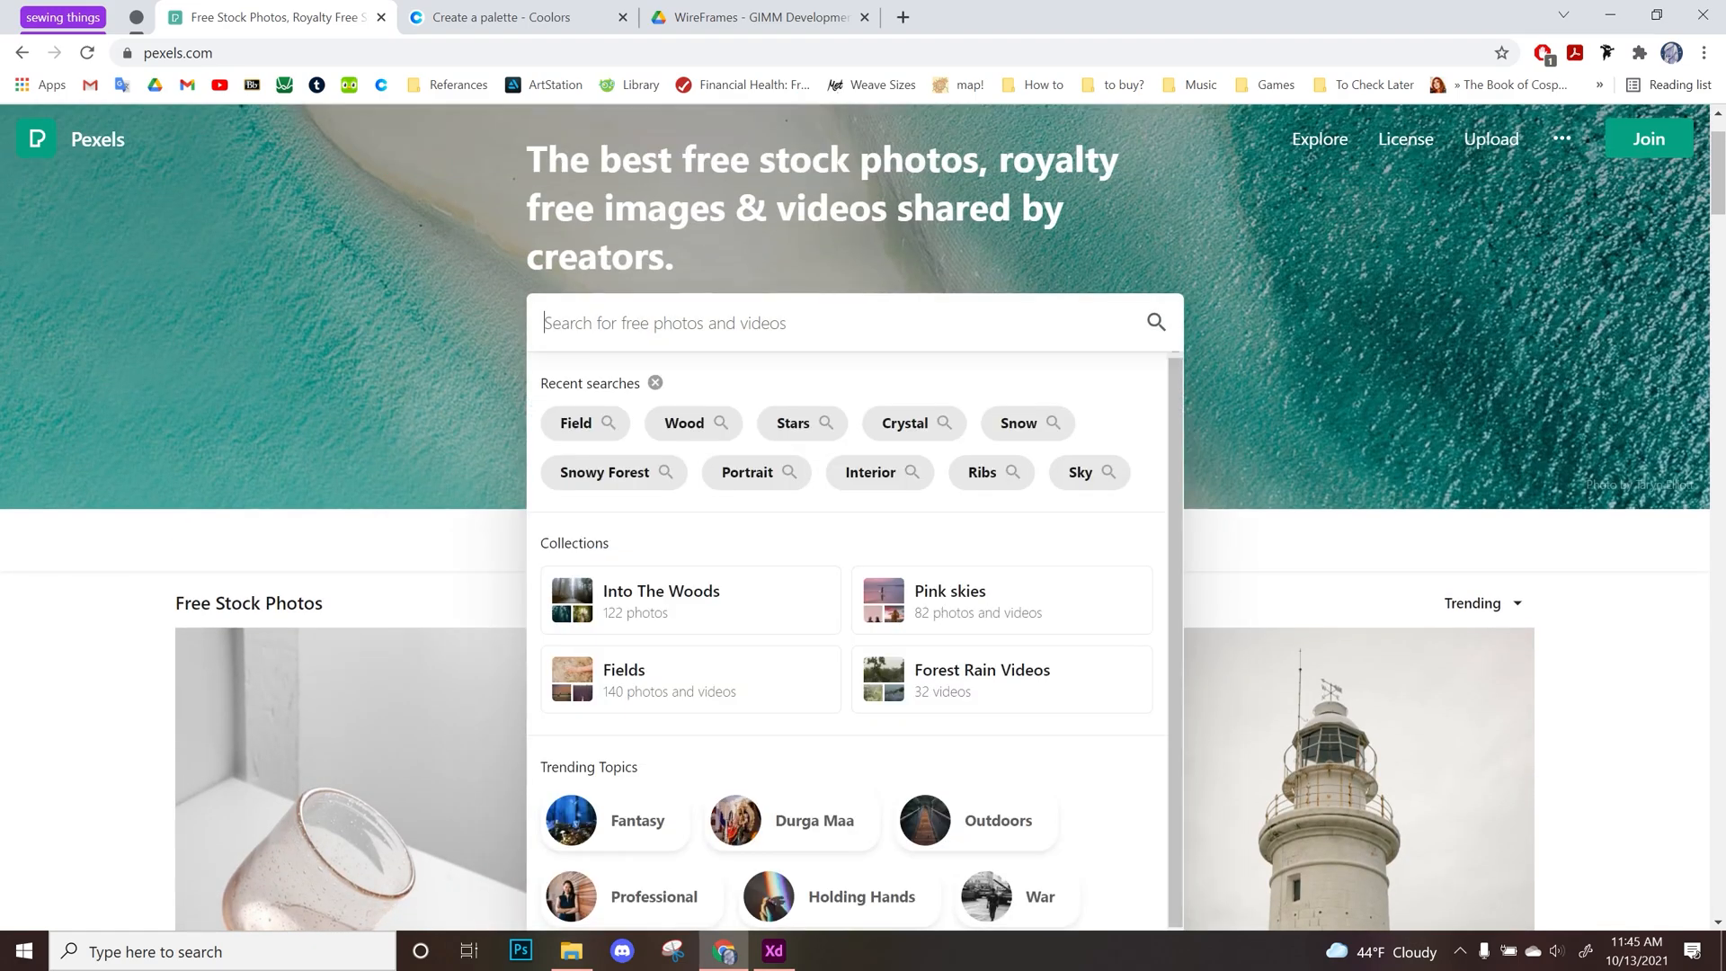
{"action": "type", "text": "forest"}
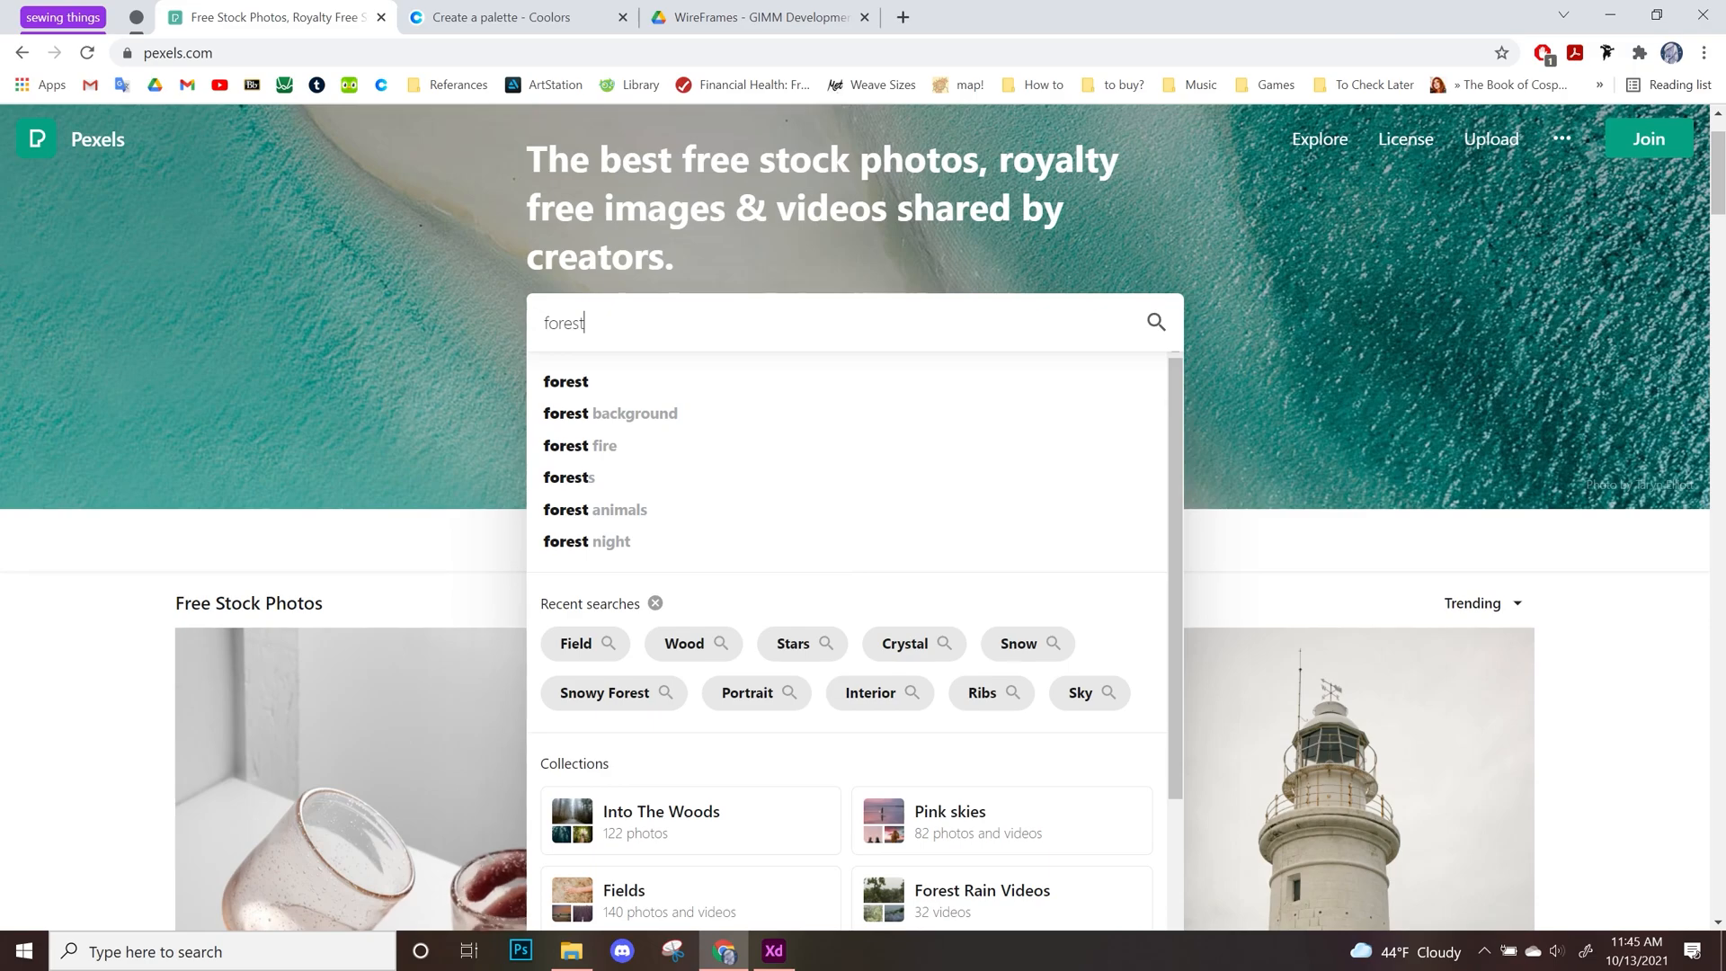
{"action": "key", "text": "Return"}
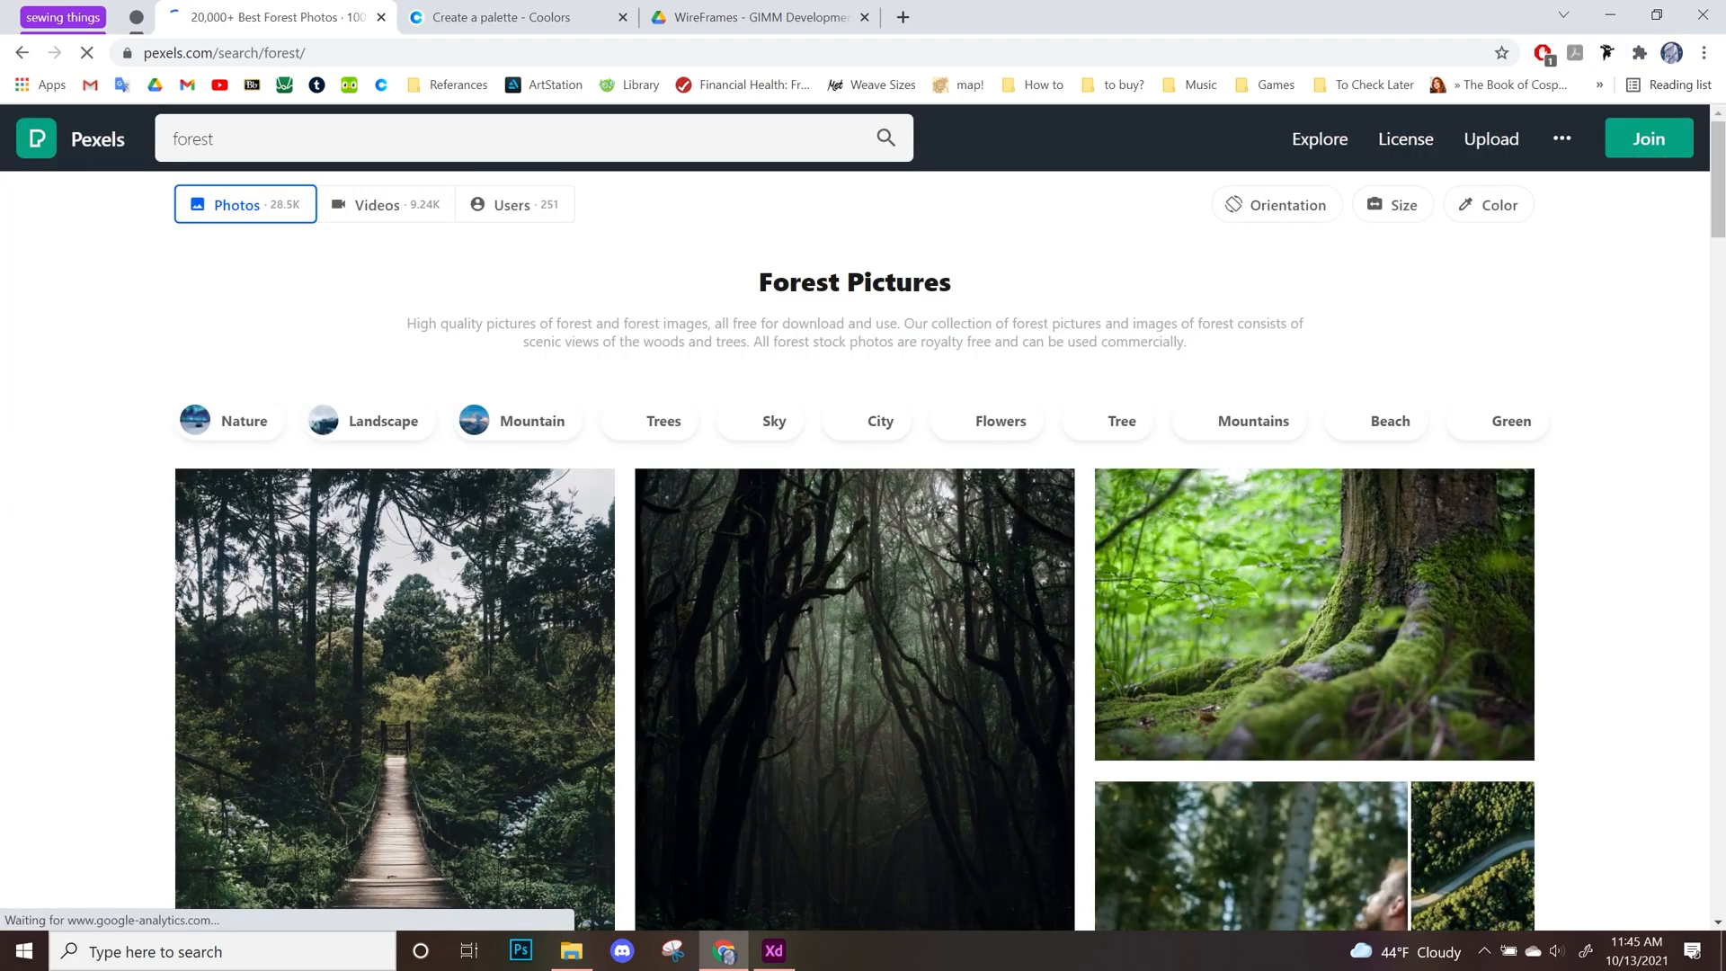
Find the aerial photo of a zigzag road through orange trees in the results and download it
{"action": "scroll", "coordinate": [1295, 724], "scroll_direction": "down", "scroll_amount": 10}
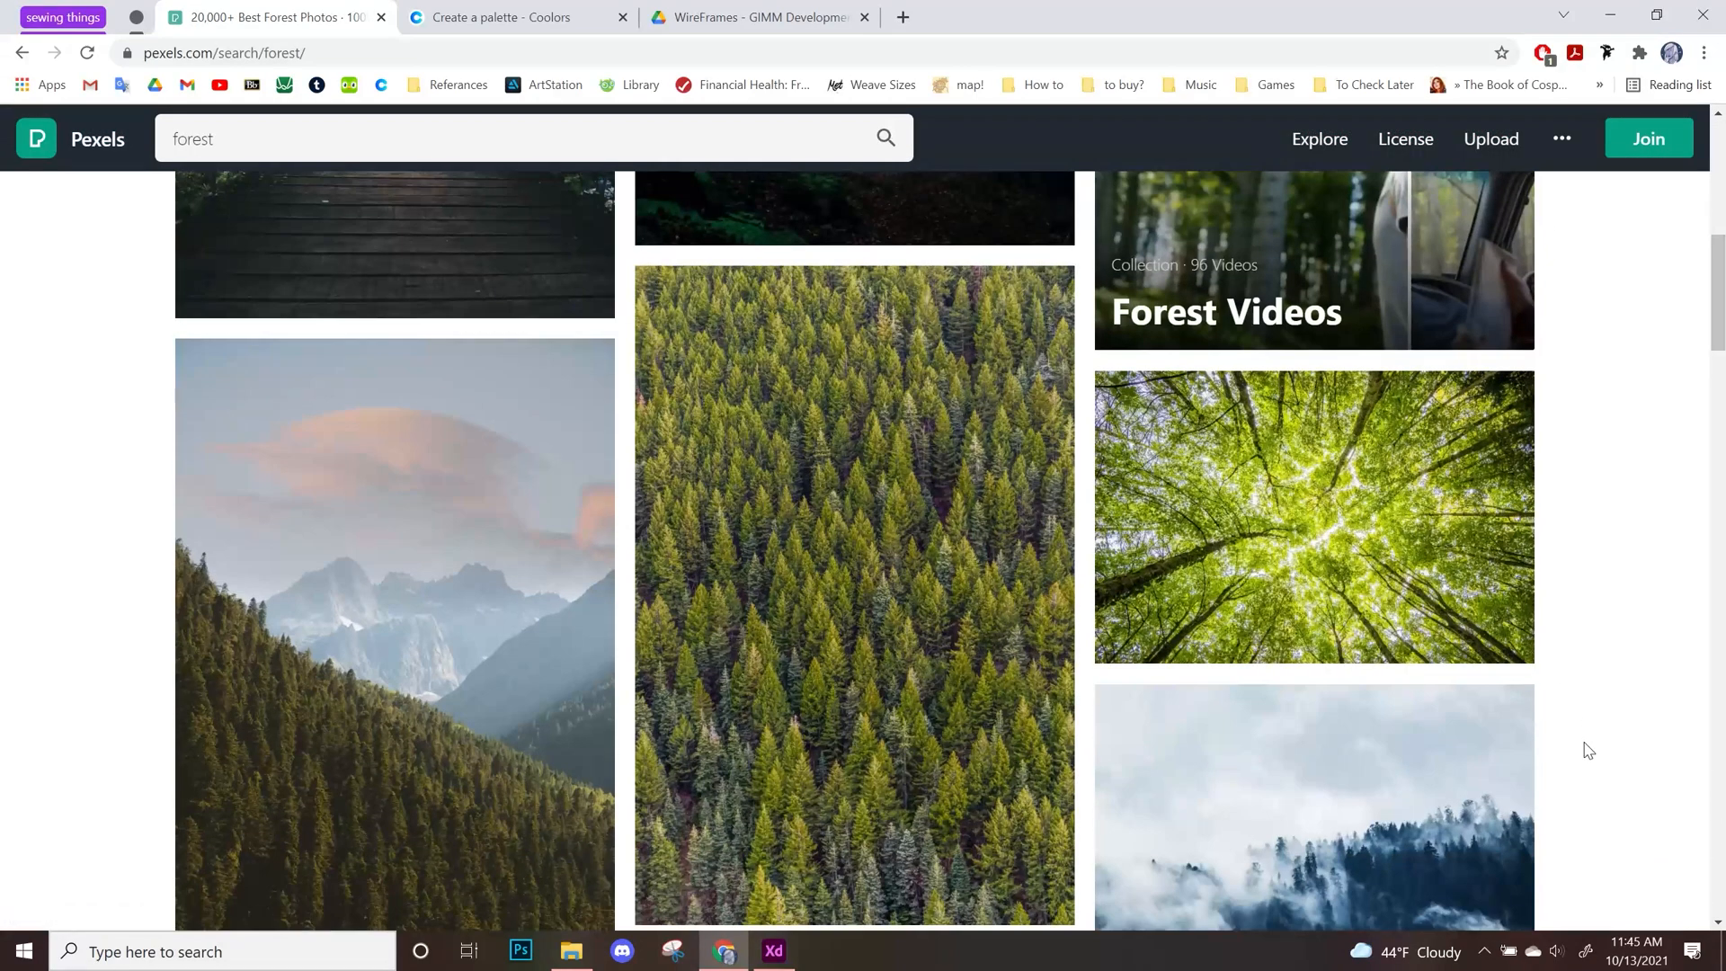
{"action": "scroll", "coordinate": [1588, 750], "scroll_direction": "down", "scroll_amount": 10}
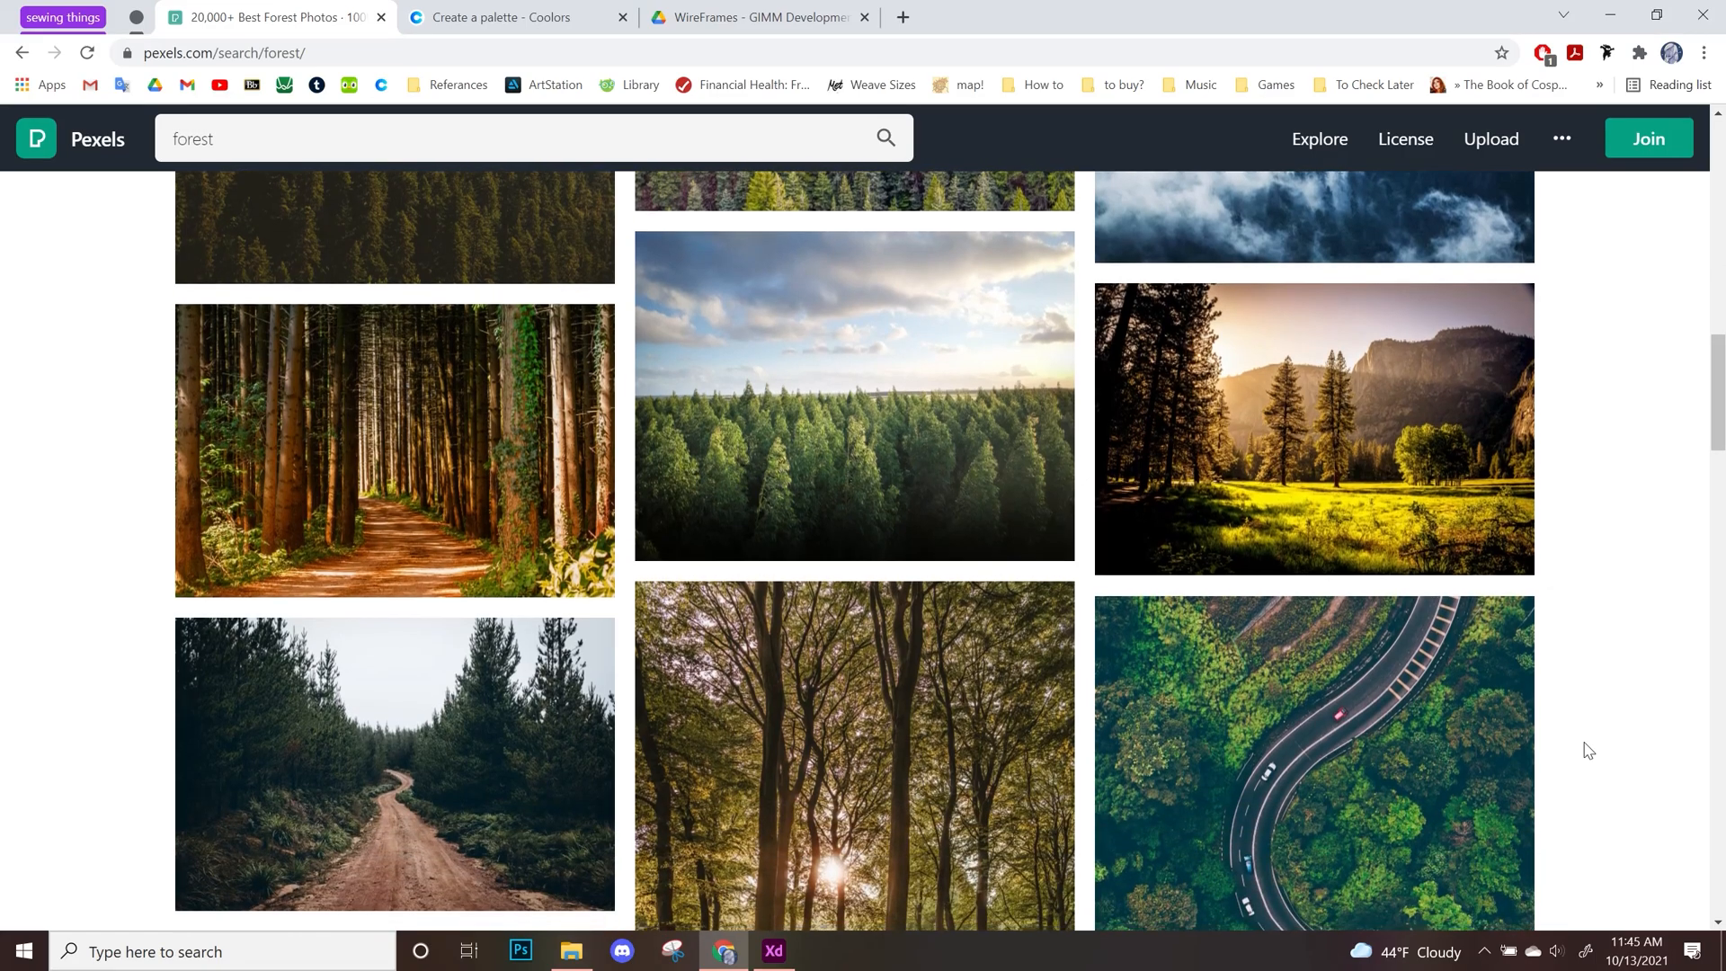
{"action": "scroll", "coordinate": [1588, 750], "scroll_direction": "down", "scroll_amount": 10}
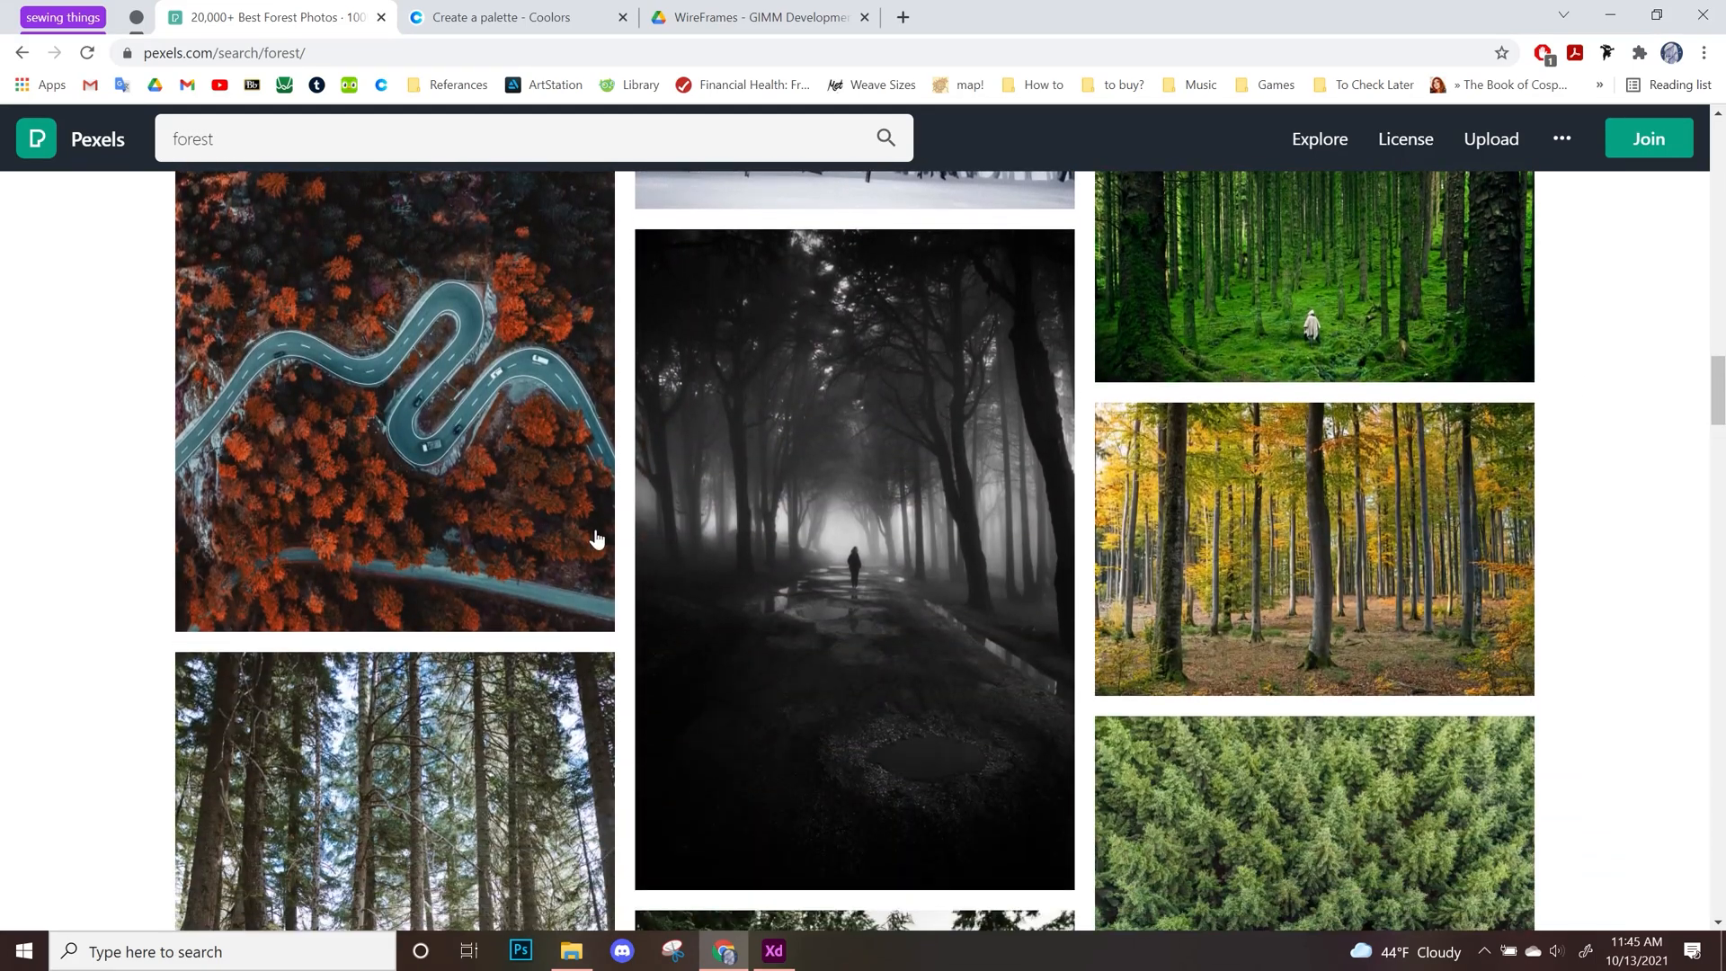
{"action": "left_click", "coordinate": [596, 540]}
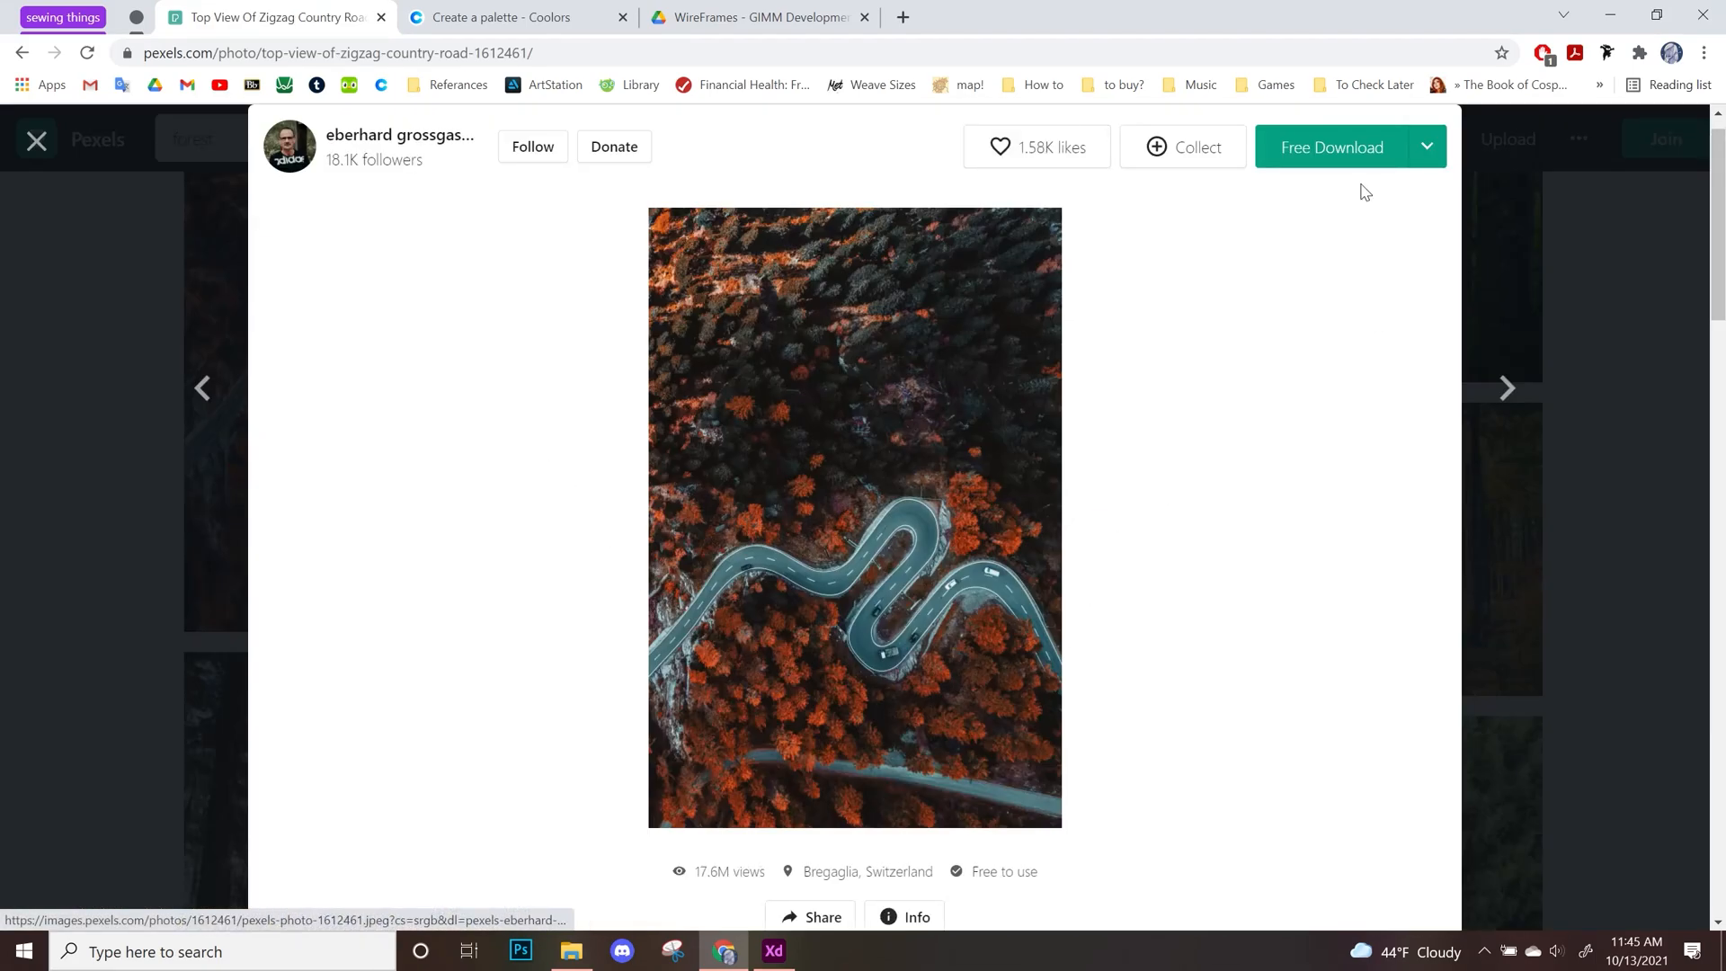
{"action": "left_click", "coordinate": [1384, 151]}
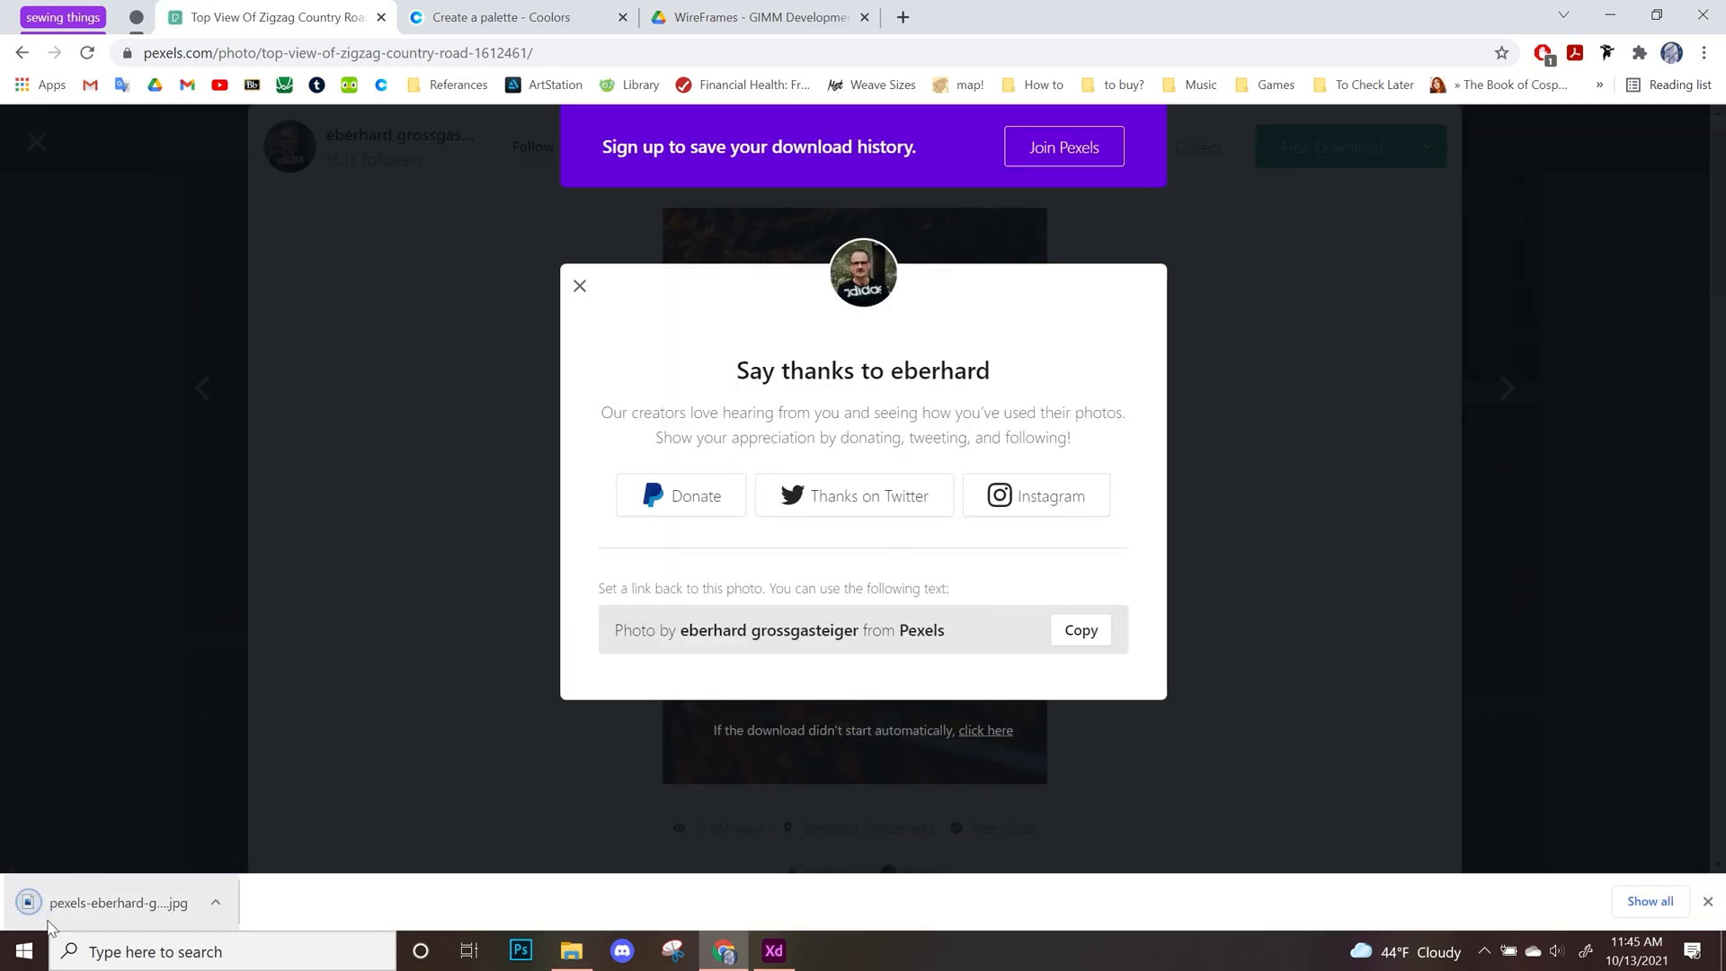
Show the downloaded road photo in its folder, switch to Adobe XD and place the photo on the Web 1920 – 1 artboard
{"action": "right_click", "coordinate": [62, 918]}
{"action": "left_click", "coordinate": [124, 868]}
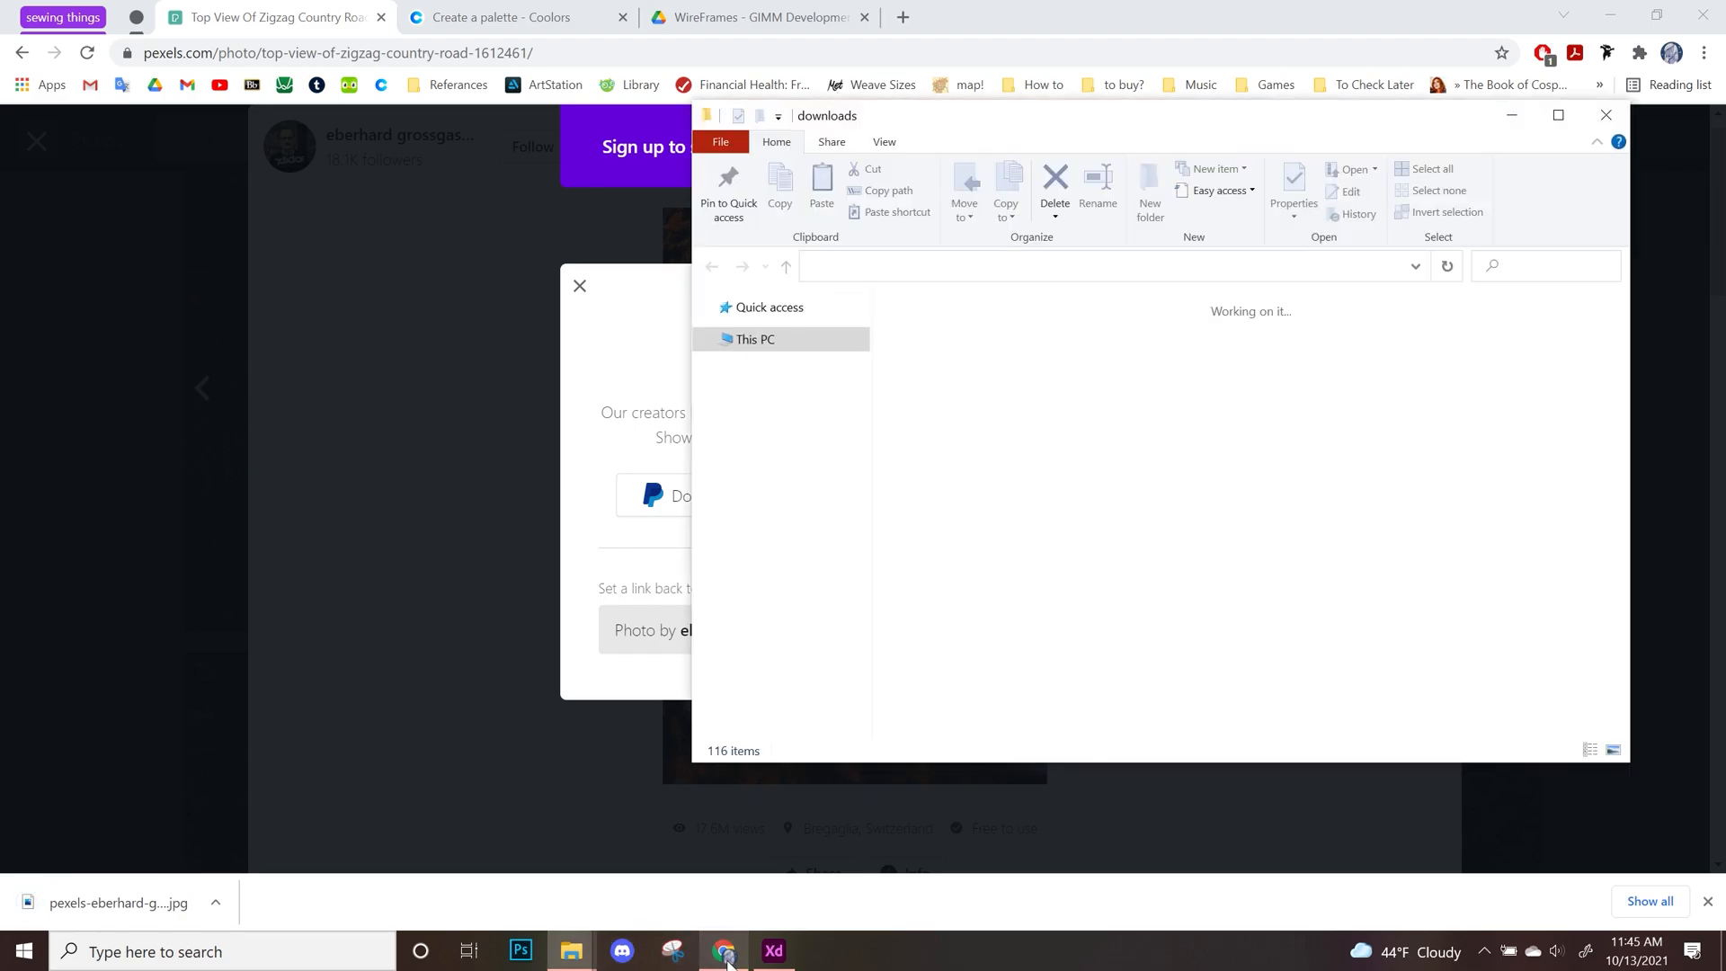
{"action": "left_click", "coordinate": [781, 955]}
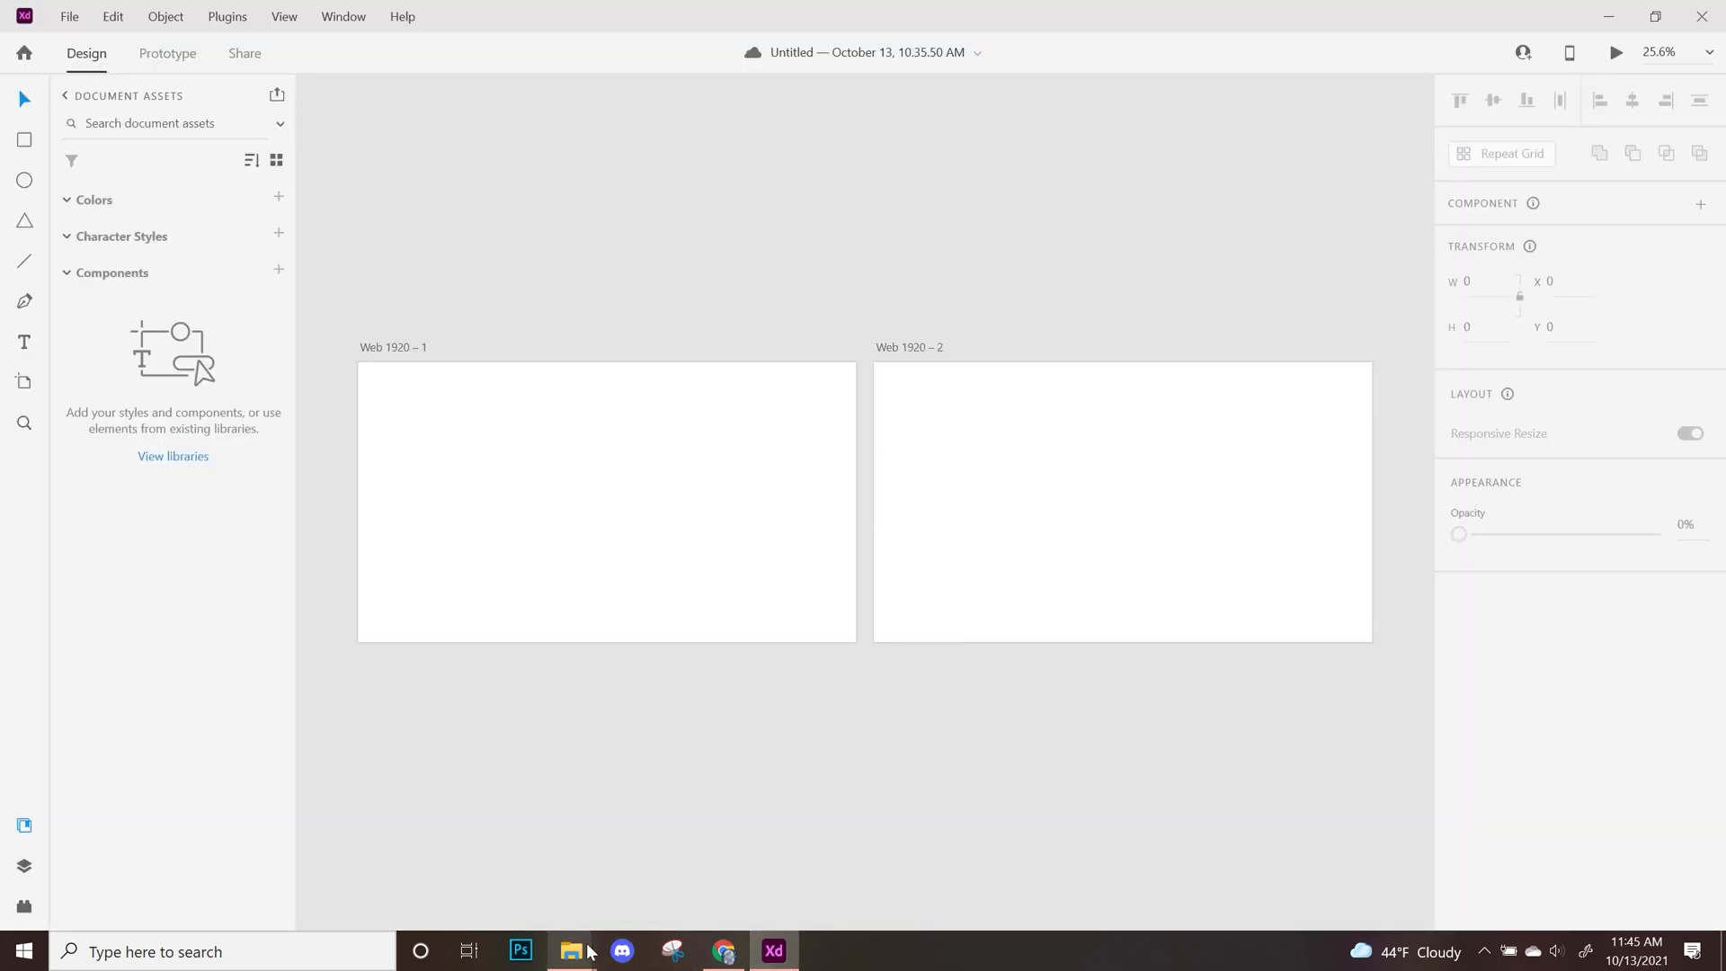
{"action": "mouse_move", "coordinate": [582, 920]}
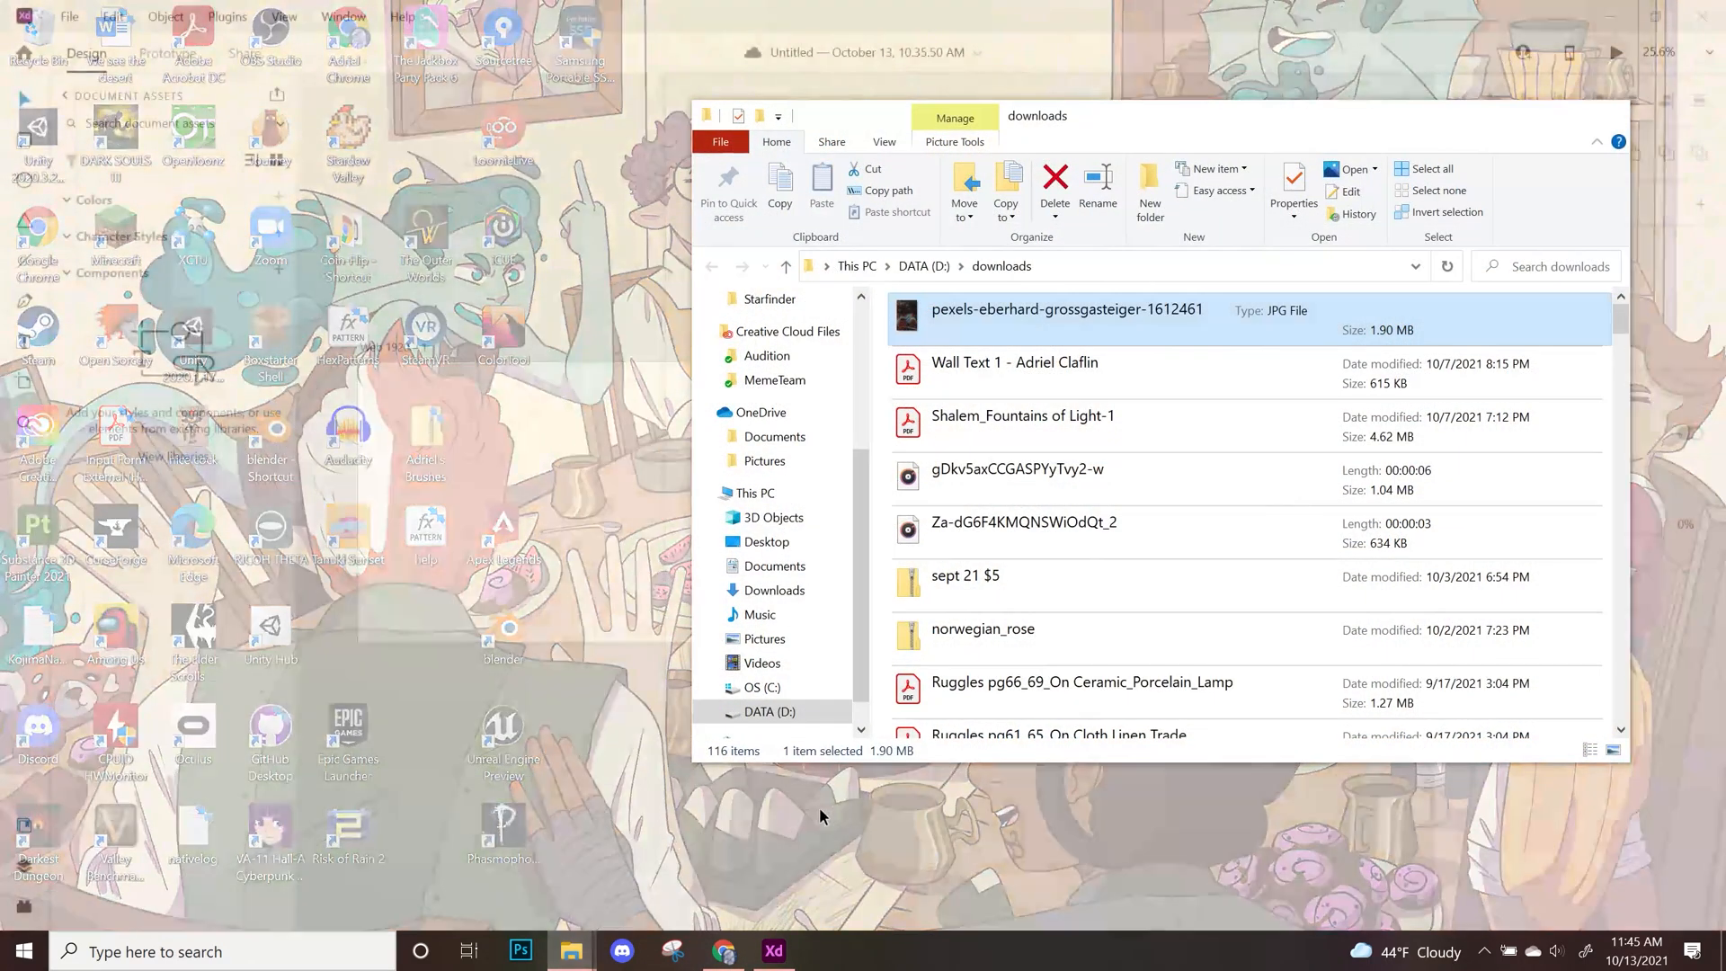
{"action": "left_click", "coordinate": [657, 867]}
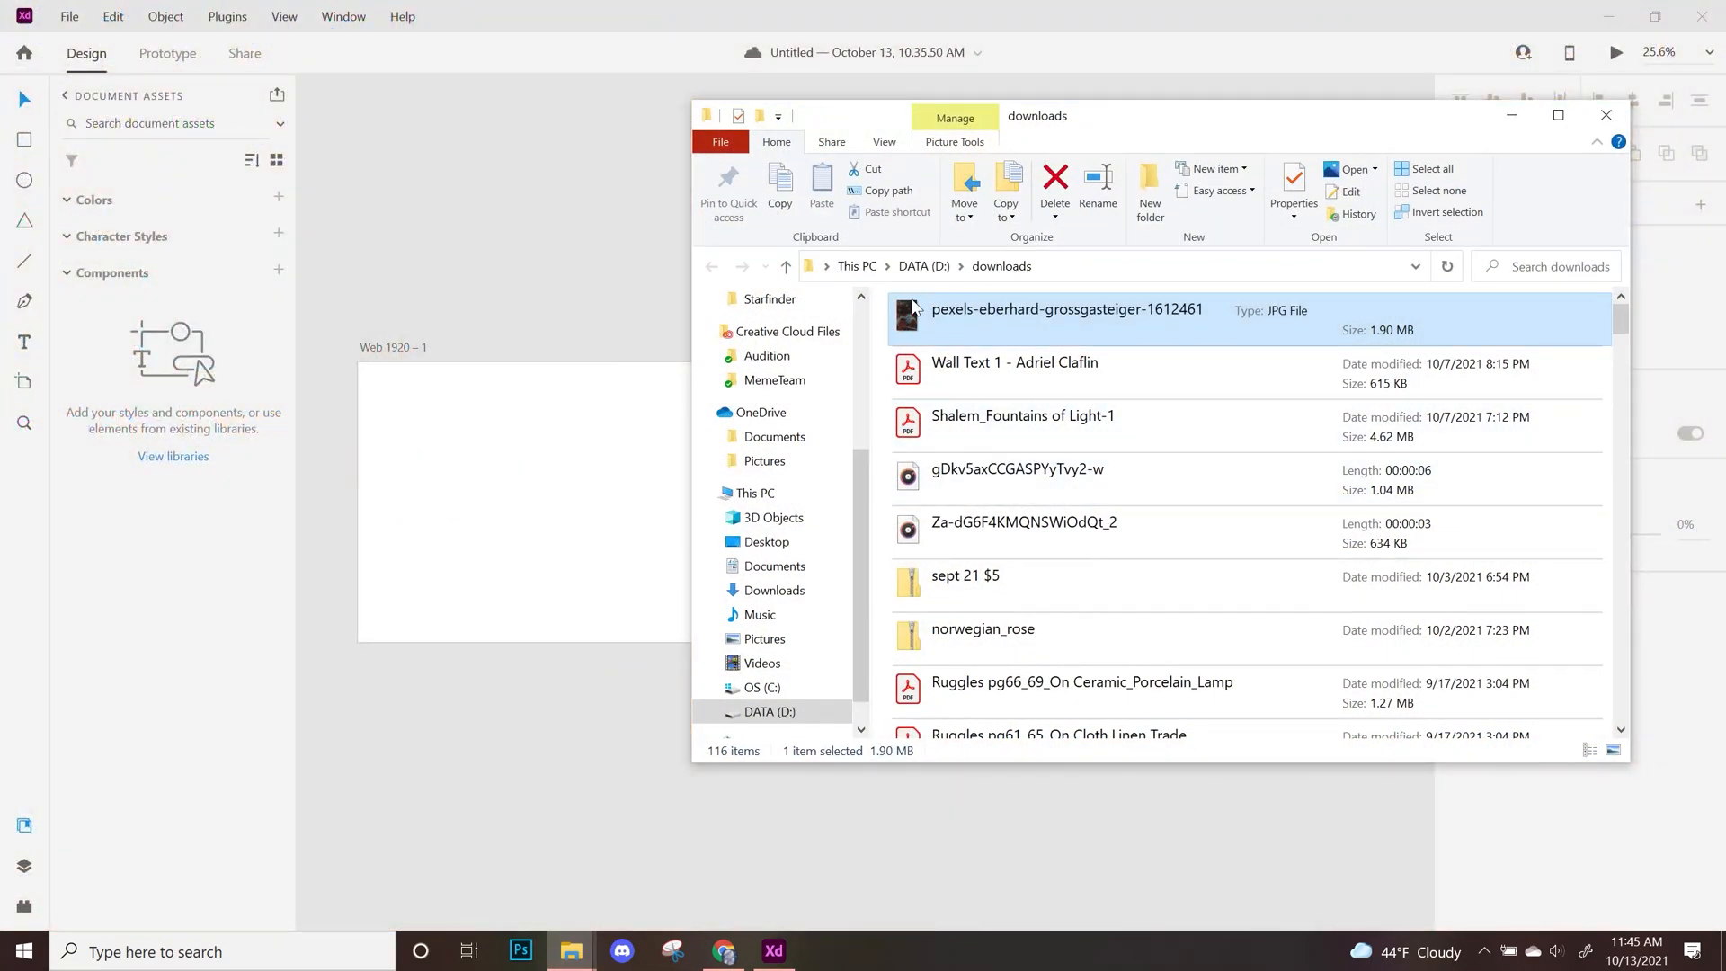
{"action": "left_click_drag", "start_coordinate": [945, 323], "coordinate": [530, 483]}
Move the road photo so it overlaps the Web 1920 – 1 artboard and rotate it to -90°
{"action": "left_click", "coordinate": [434, 803]}
{"action": "left_click_drag", "start_coordinate": [643, 566], "coordinate": [547, 237]}
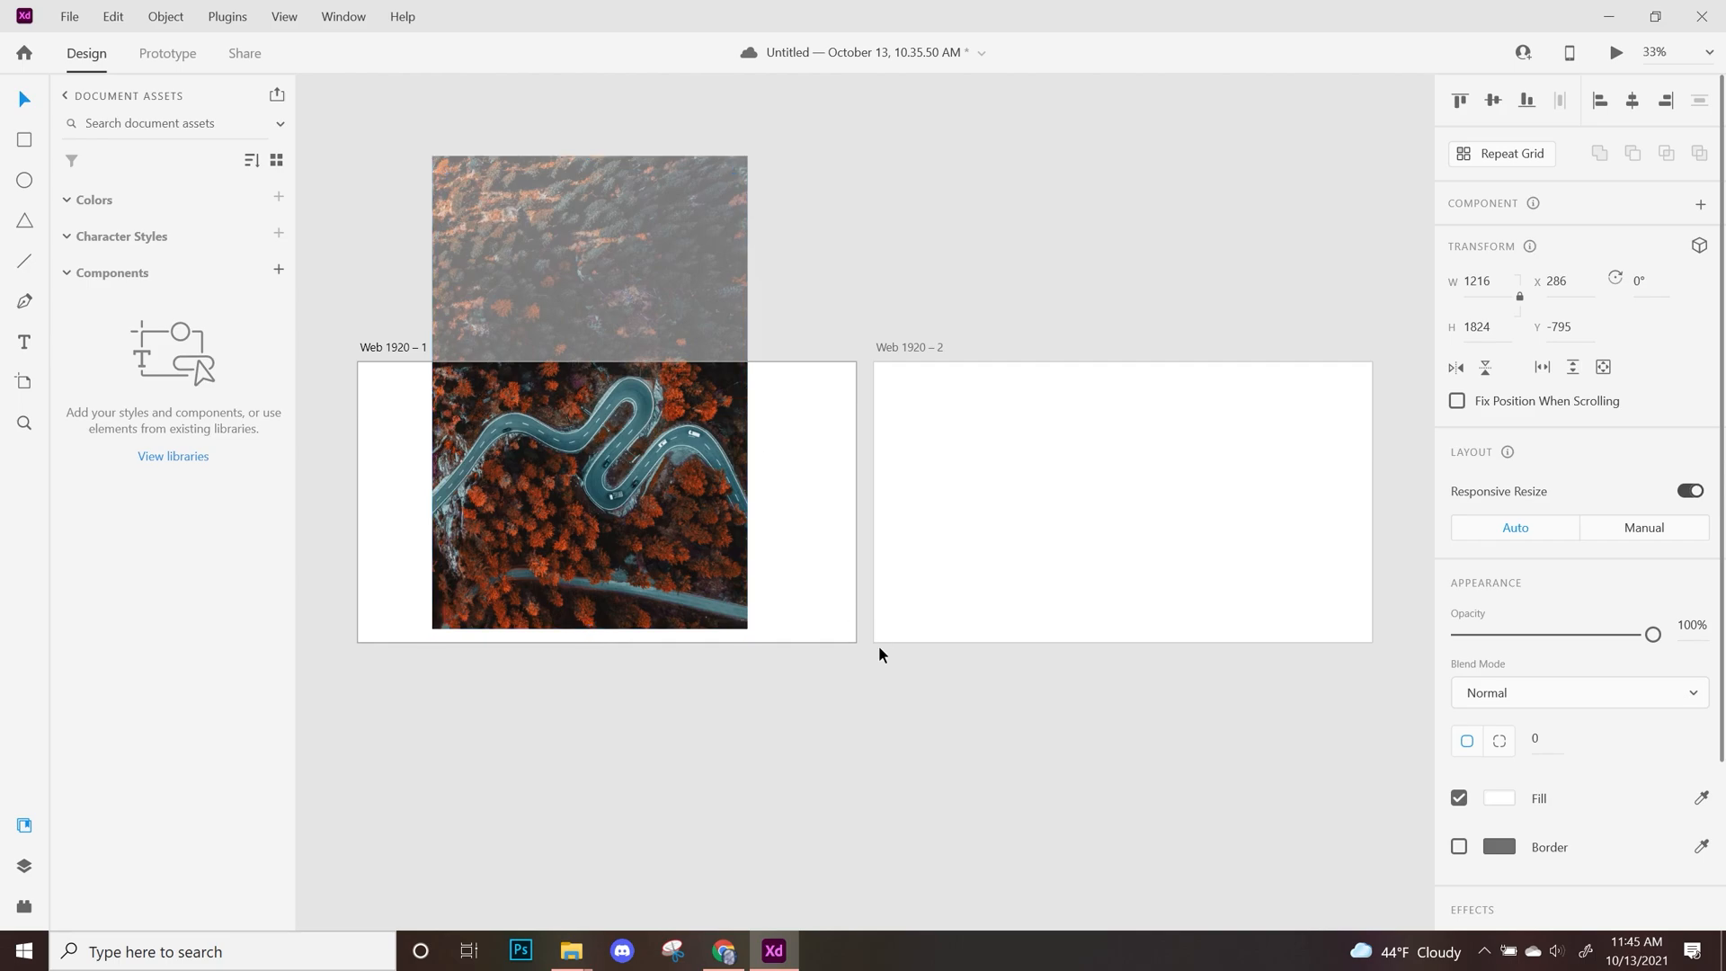
{"action": "key", "text": "ctrl+plus"}
{"action": "left_click_drag", "start_coordinate": [589, 553], "coordinate": [740, 569]}
{"action": "left_click_drag", "start_coordinate": [643, 415], "coordinate": [625, 570]}
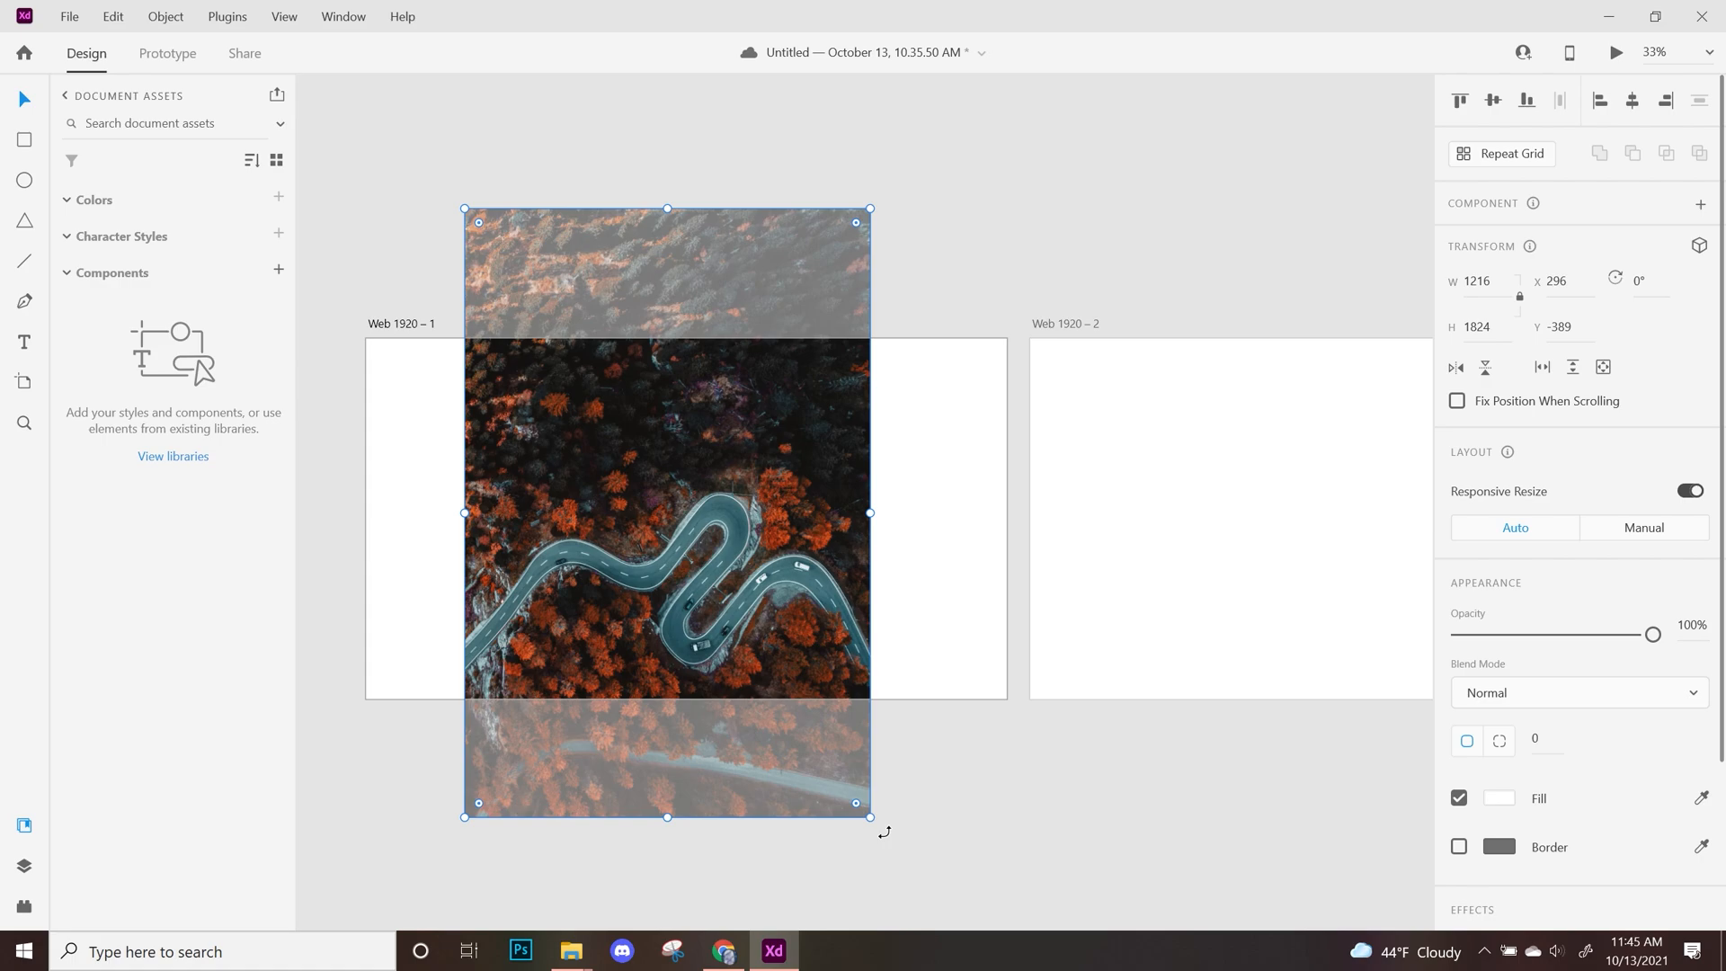
{"action": "left_click_drag", "start_coordinate": [885, 831], "coordinate": [901, 384]}
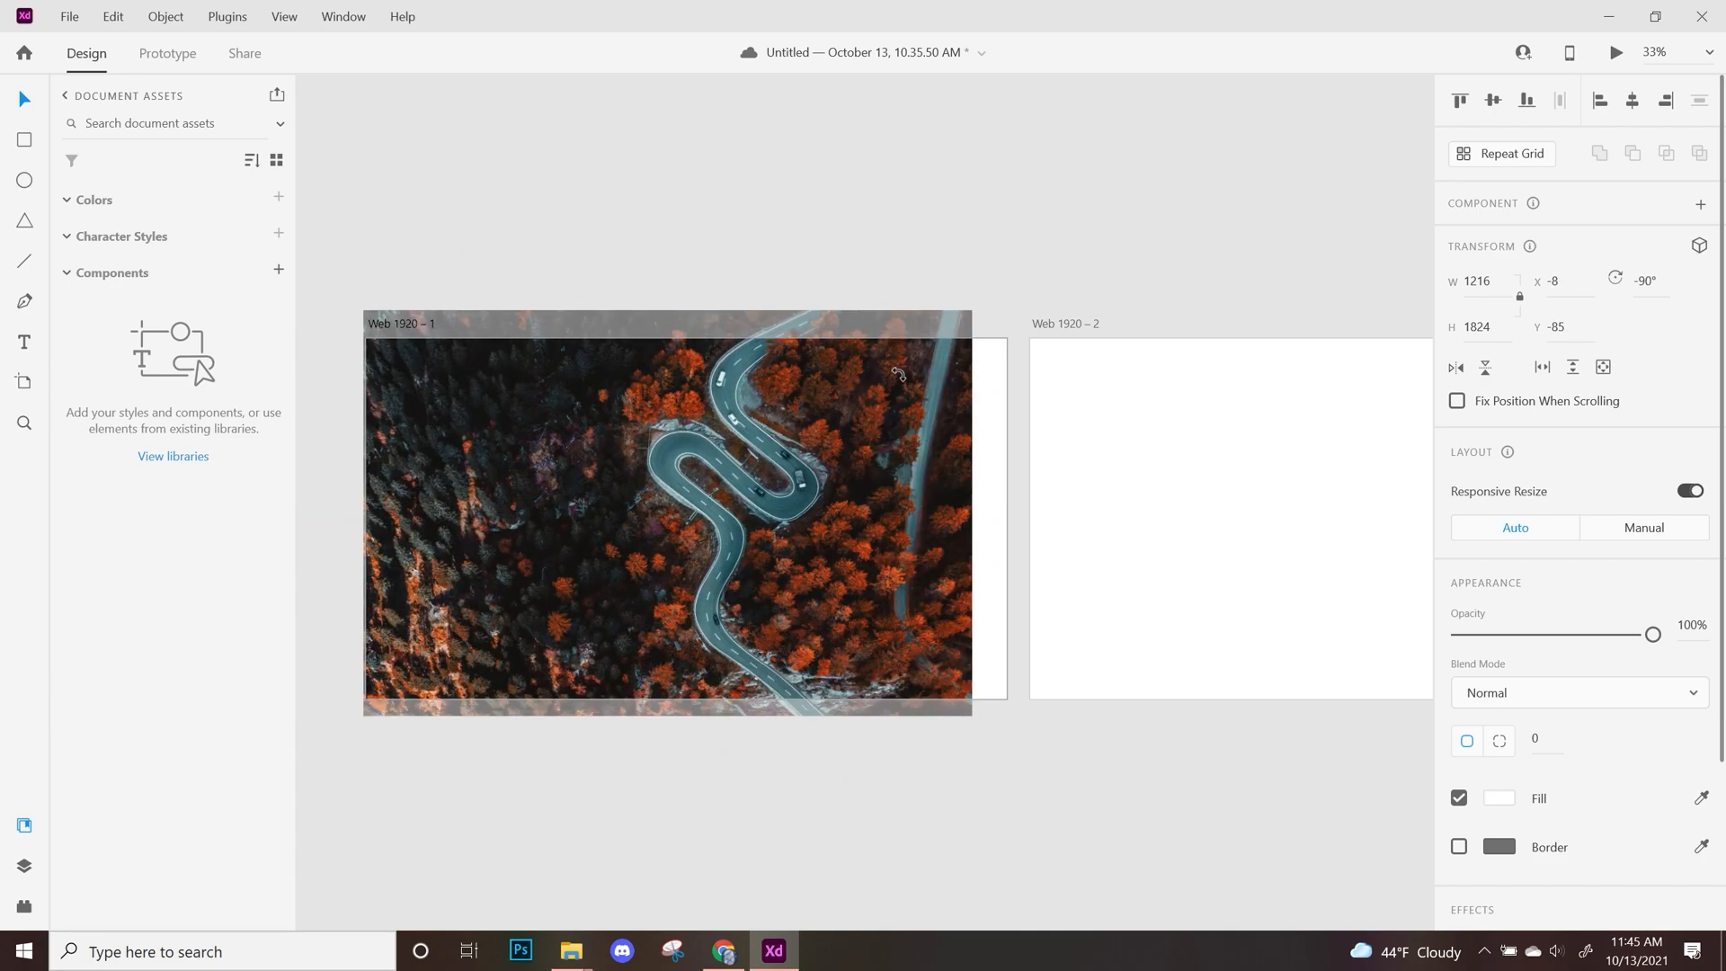
Enlarge the rotated photo to about 1302 × 1954 and position it at about X -17, Y -51 to cover the artboard's full width
{"action": "left_click", "coordinate": [955, 795]}
{"action": "mouse_move", "coordinate": [700, 536]}
{"action": "left_mouse_down"}
{"action": "mouse_move", "coordinate": [762, 522]}
{"action": "mouse_move", "coordinate": [711, 530]}
{"action": "left_mouse_up"}
{"action": "key", "text": "super"}
{"action": "left_click", "coordinate": [1009, 462]}
{"action": "left_click", "coordinate": [981, 429]}
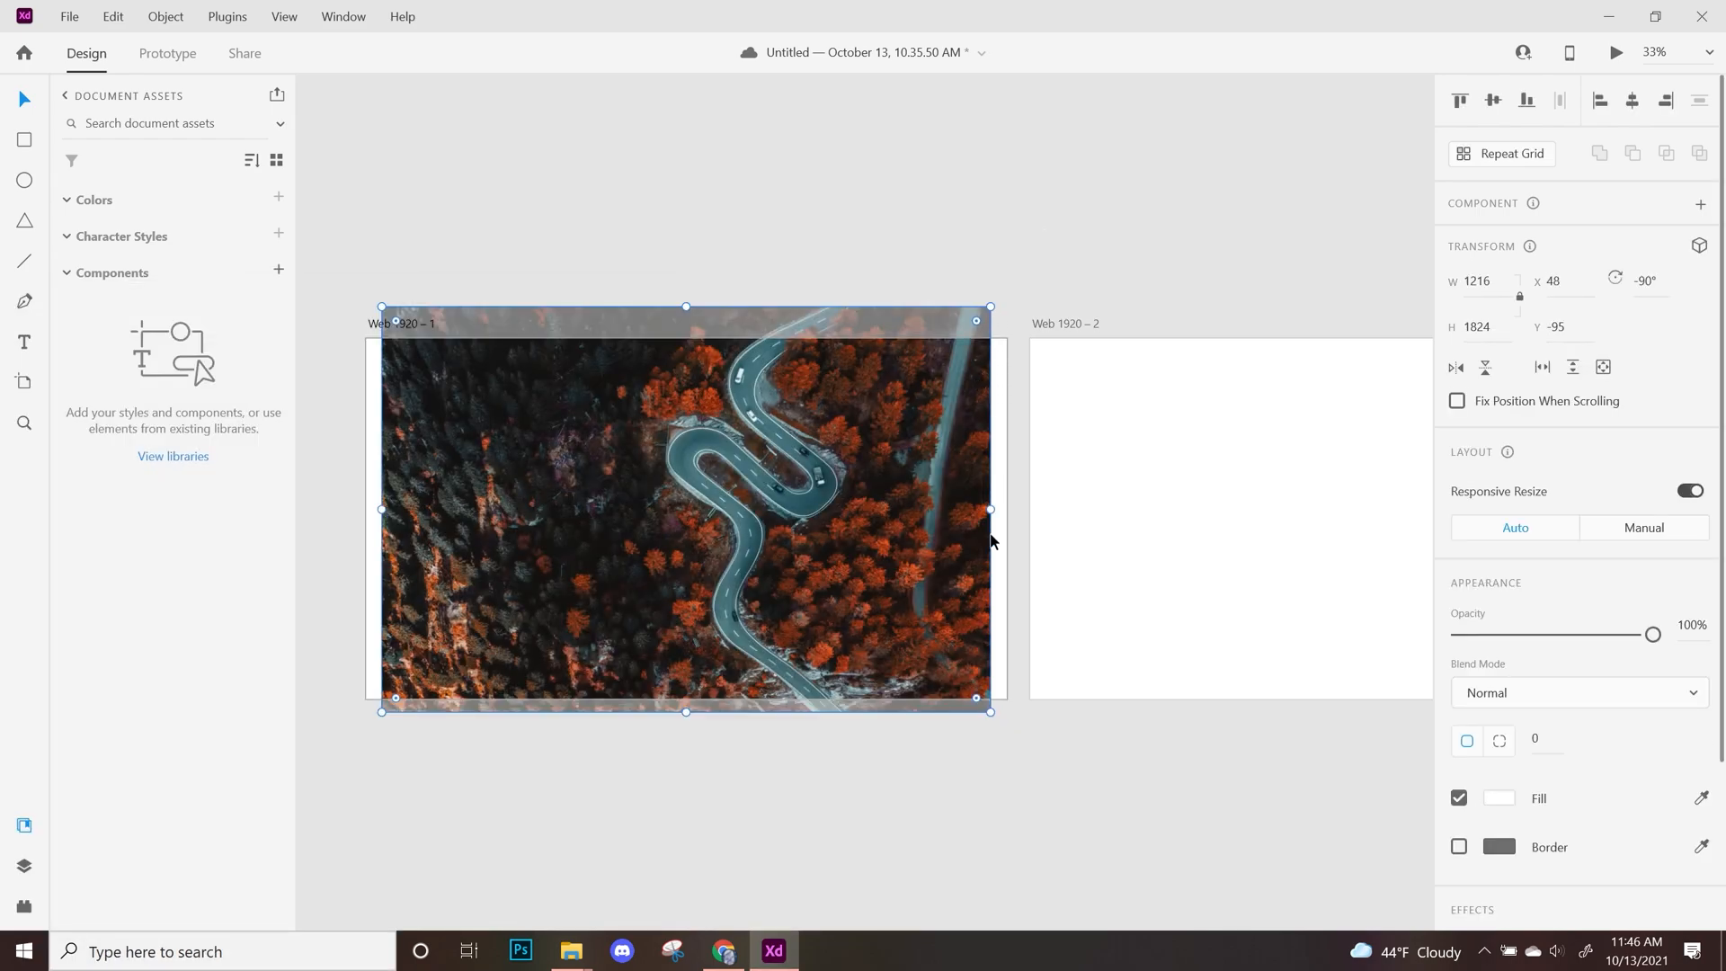
{"action": "left_click_drag", "start_coordinate": [996, 308], "coordinate": [1180, 301]}
{"action": "left_click", "coordinate": [1171, 419]}
{"action": "left_click_drag", "start_coordinate": [813, 515], "coordinate": [814, 545]}
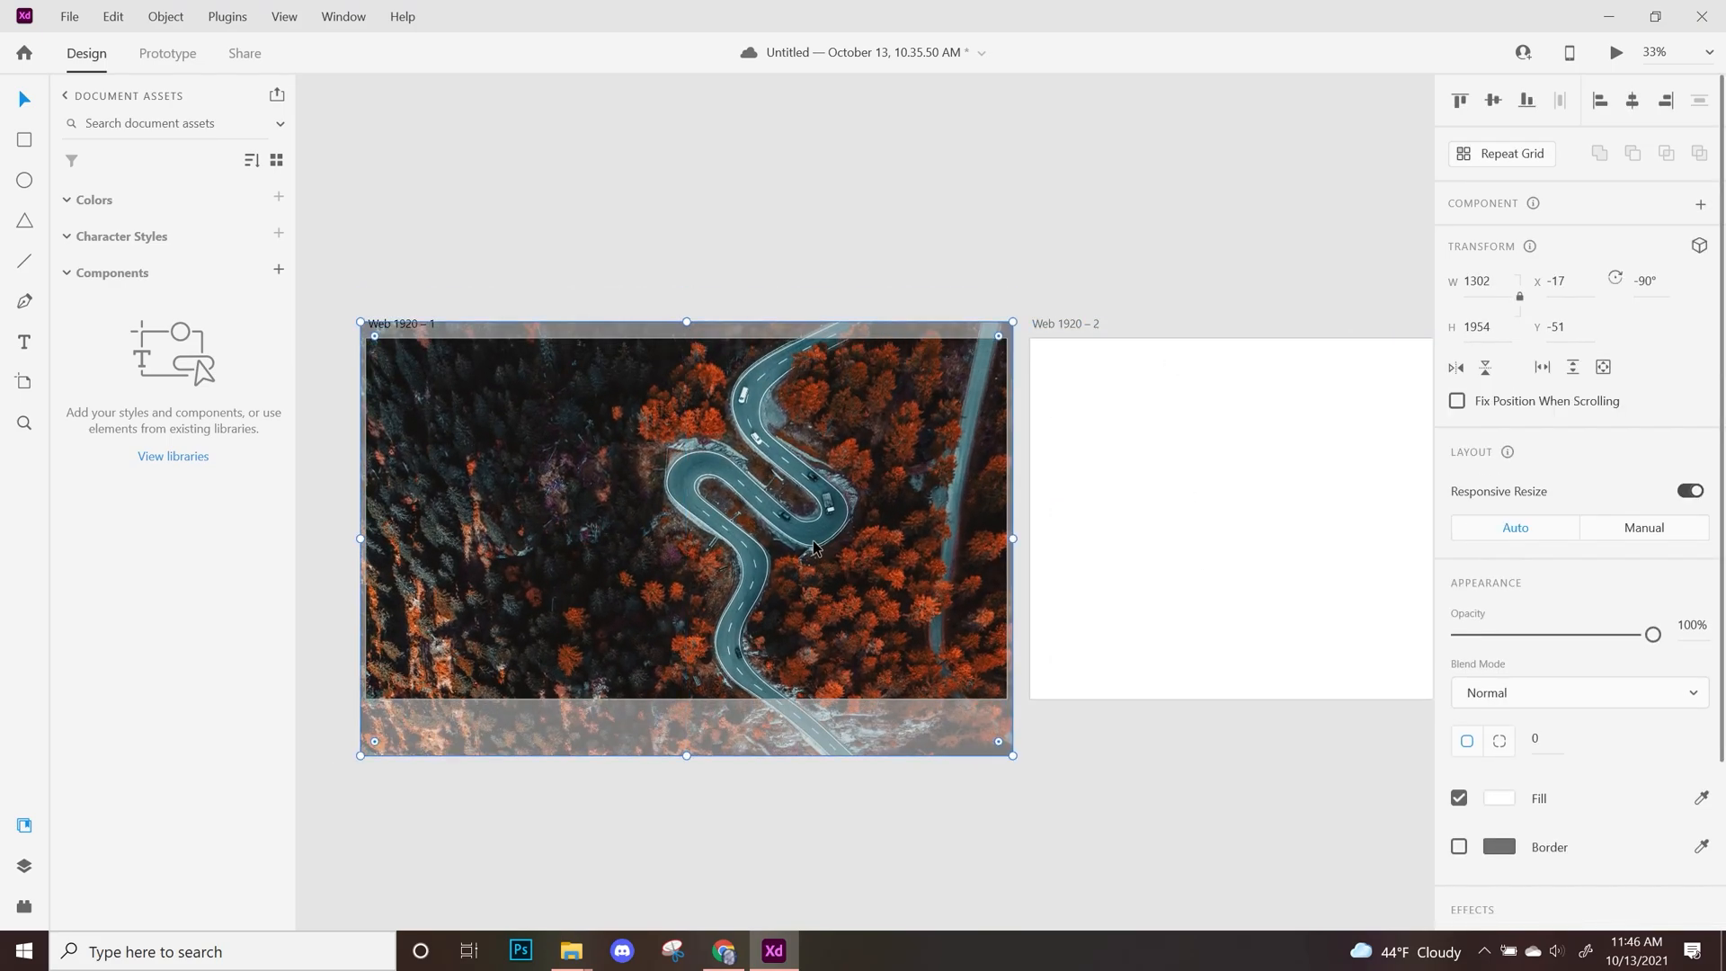
Draw a rectangle 1920 wide and about 787 high over the photo, starting at the artboard's upper-left corner
{"action": "key", "text": "Escape"}
{"action": "left_click", "coordinate": [1190, 689]}
{"action": "key", "text": "ctrl+plus"}
{"action": "left_click_drag", "start_coordinate": [502, 590], "coordinate": [812, 554]}
{"action": "left_click", "coordinate": [813, 548]}
{"action": "left_click_drag", "start_coordinate": [1007, 576], "coordinate": [890, 599]}
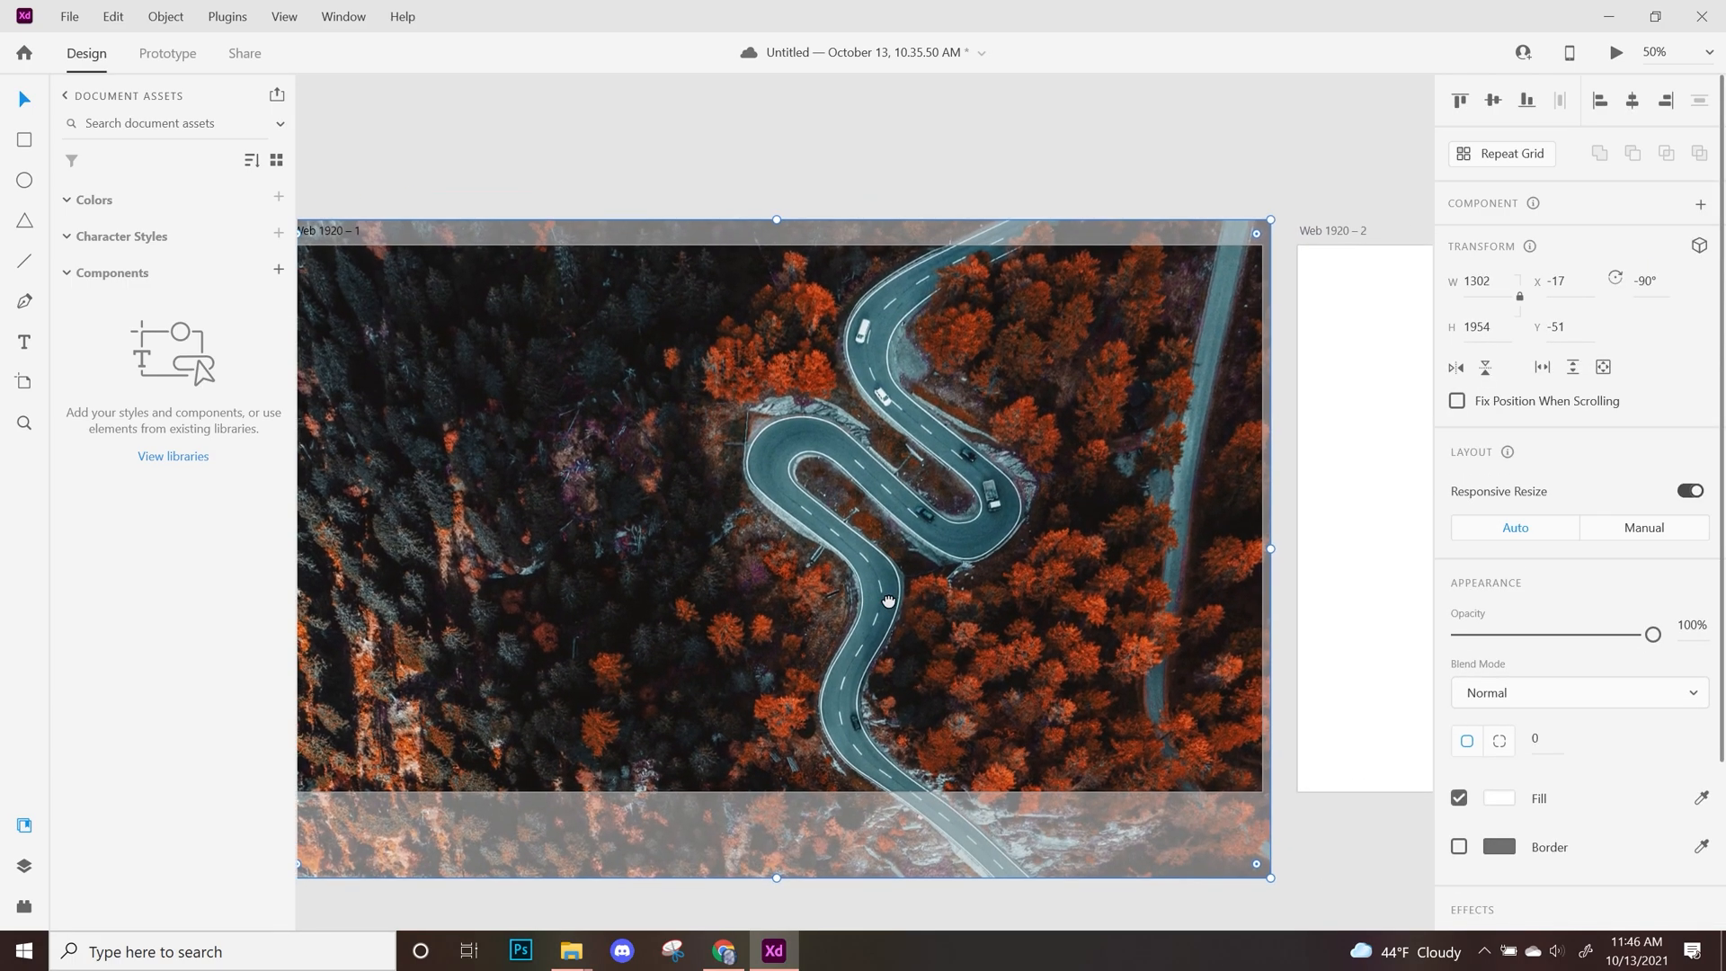
{"action": "left_click", "coordinate": [24, 139]}
{"action": "left_click_drag", "start_coordinate": [562, 364], "coordinate": [655, 350]}
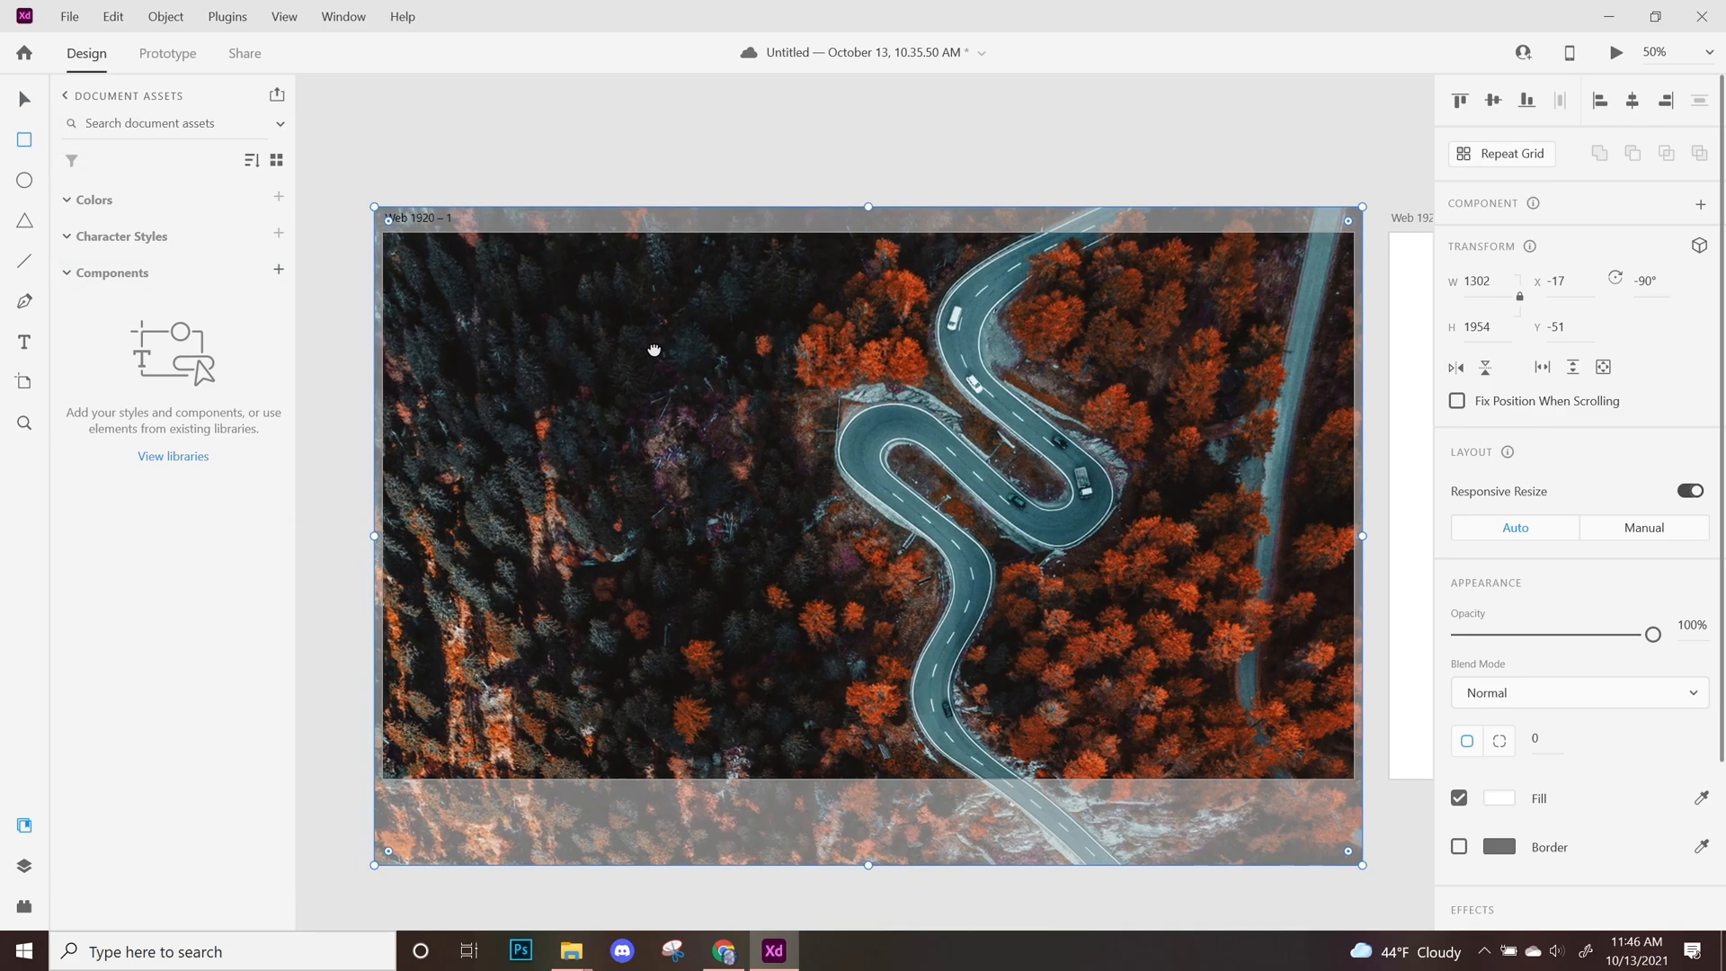
{"action": "mouse_move", "coordinate": [392, 244]}
{"action": "left_mouse_down"}
{"action": "mouse_move", "coordinate": [467, 320]}
{"action": "mouse_move", "coordinate": [1364, 642]}
{"action": "left_mouse_up"}
Select the rectangle together with the photo and mask the photo with the shape
{"action": "left_click", "coordinate": [24, 101]}
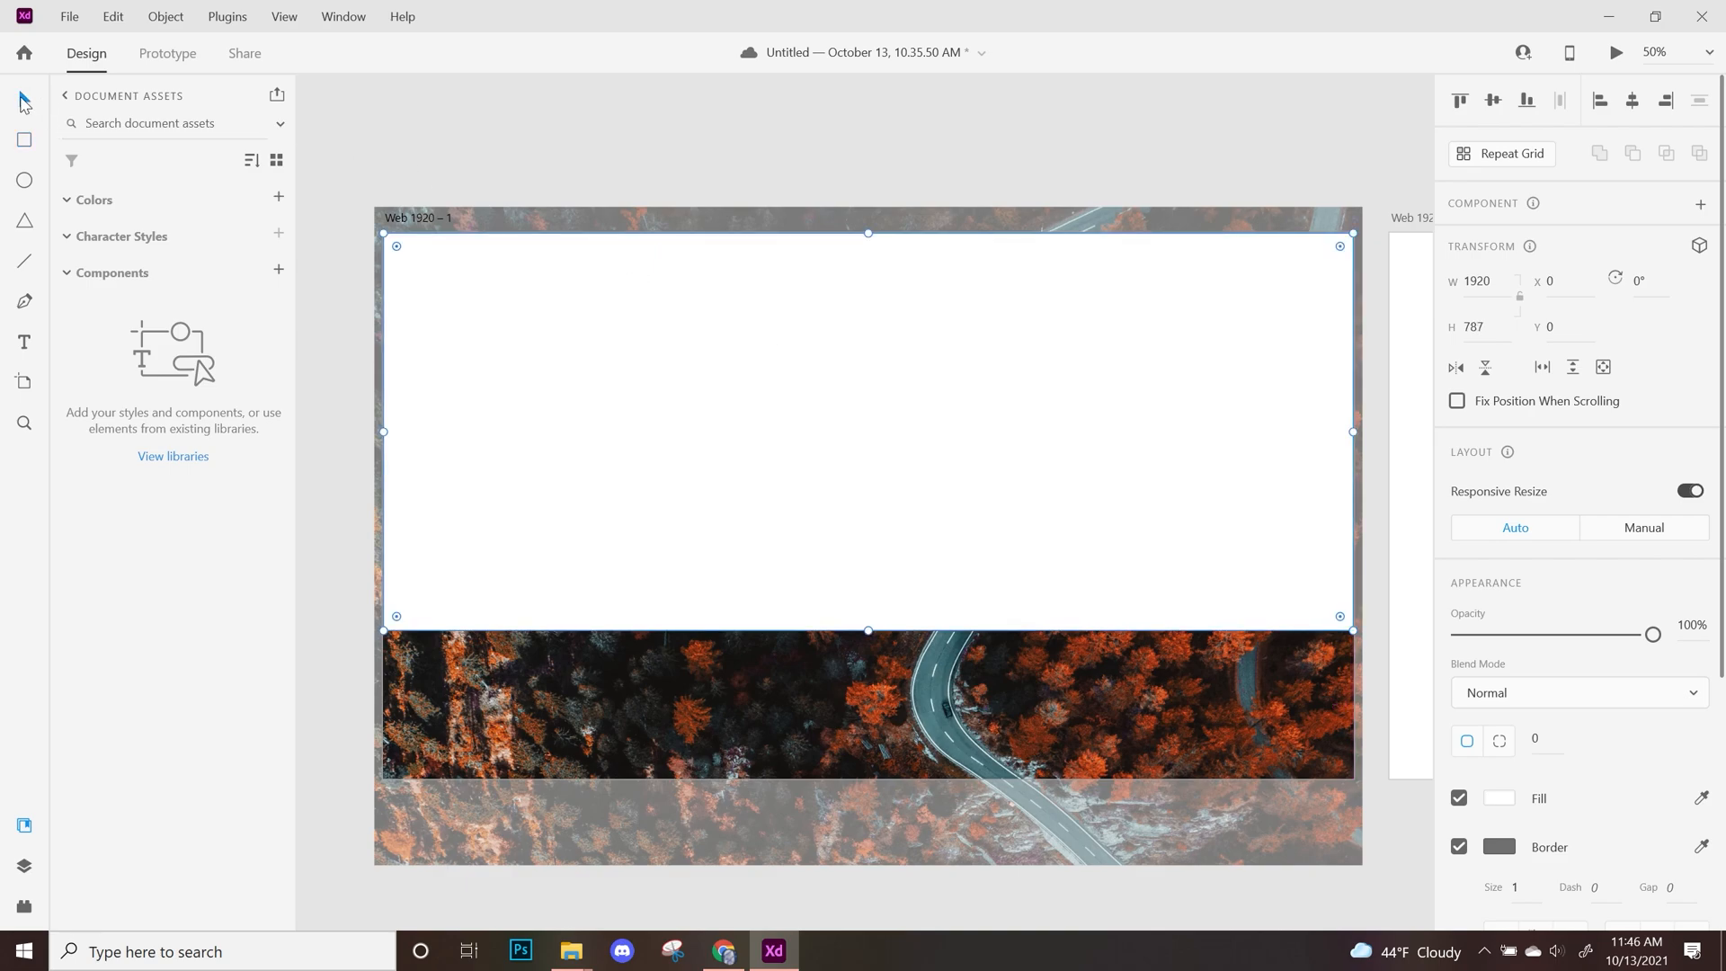
{"action": "left_click_drag", "start_coordinate": [584, 140], "coordinate": [807, 505]}
{"action": "scroll", "coordinate": [971, 477], "scroll_direction": "down", "scroll_amount": 2}
{"action": "scroll", "coordinate": [970, 477], "scroll_direction": "right", "scroll_amount": 2}
{"action": "right_click", "coordinate": [919, 395]}
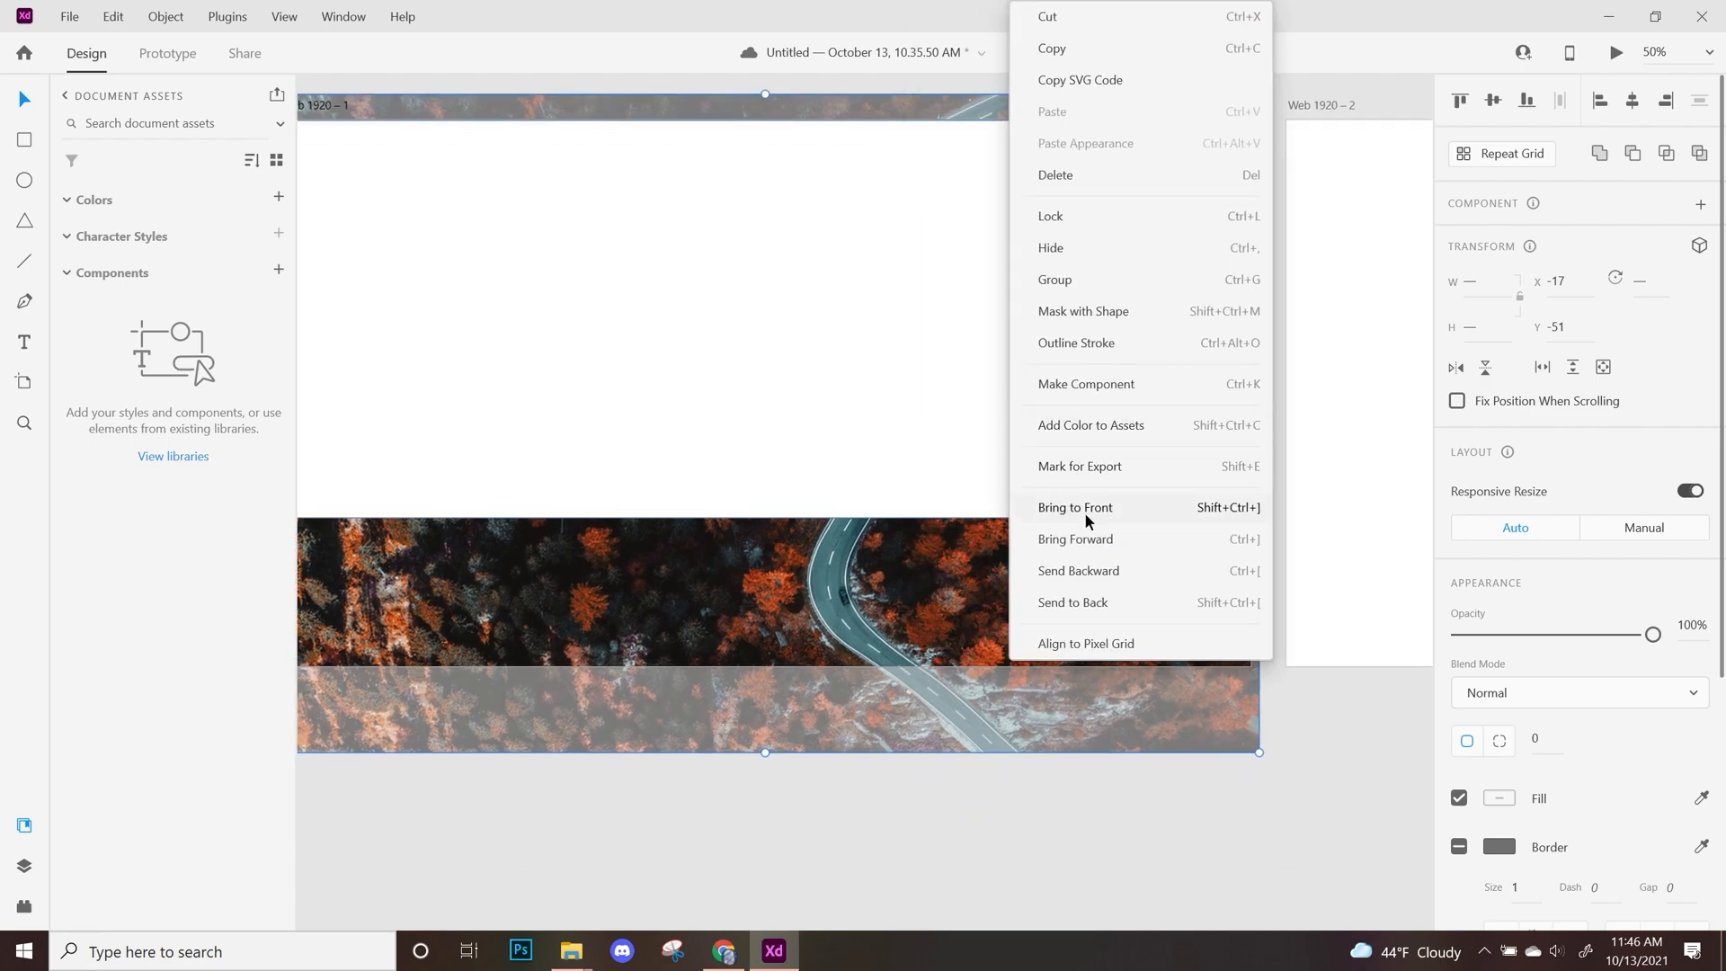
{"action": "left_click", "coordinate": [1102, 313]}
{"action": "left_click", "coordinate": [959, 615]}
{"action": "left_click_drag", "start_coordinate": [958, 615], "coordinate": [1051, 708]}
{"action": "key", "text": "ctrl+minus"}
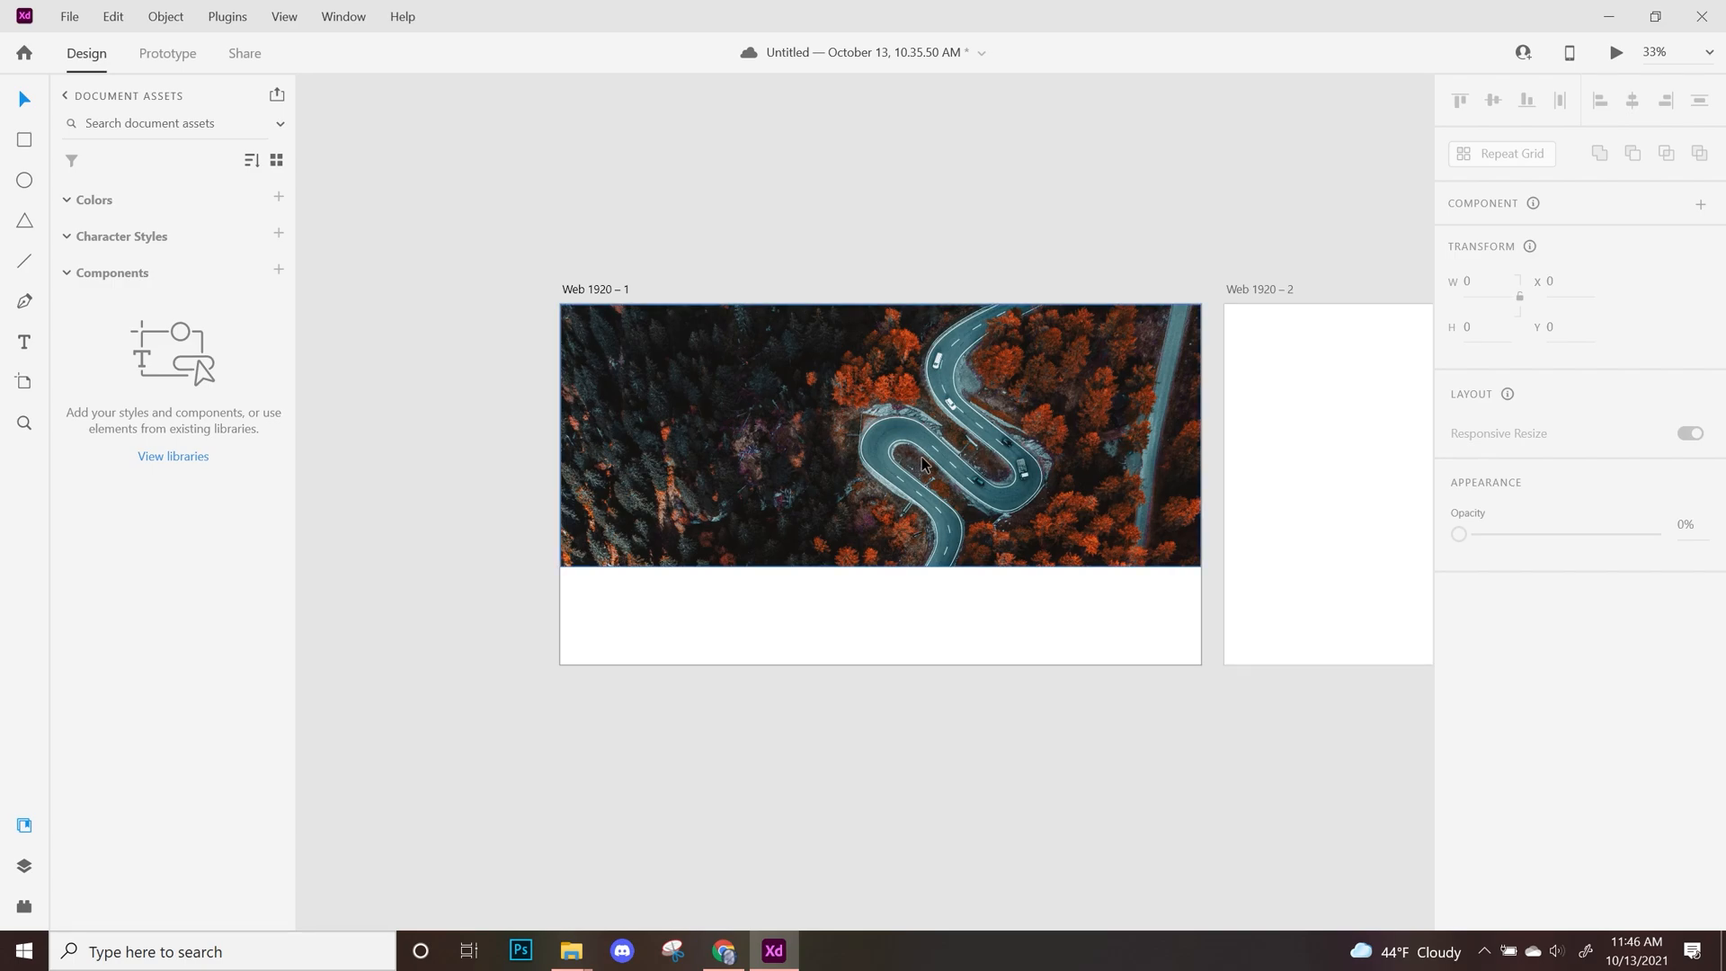
Edit the masked group and shift the photo slightly upward inside the mask to reframe the zigzag road
{"action": "left_click", "coordinate": [962, 428]}
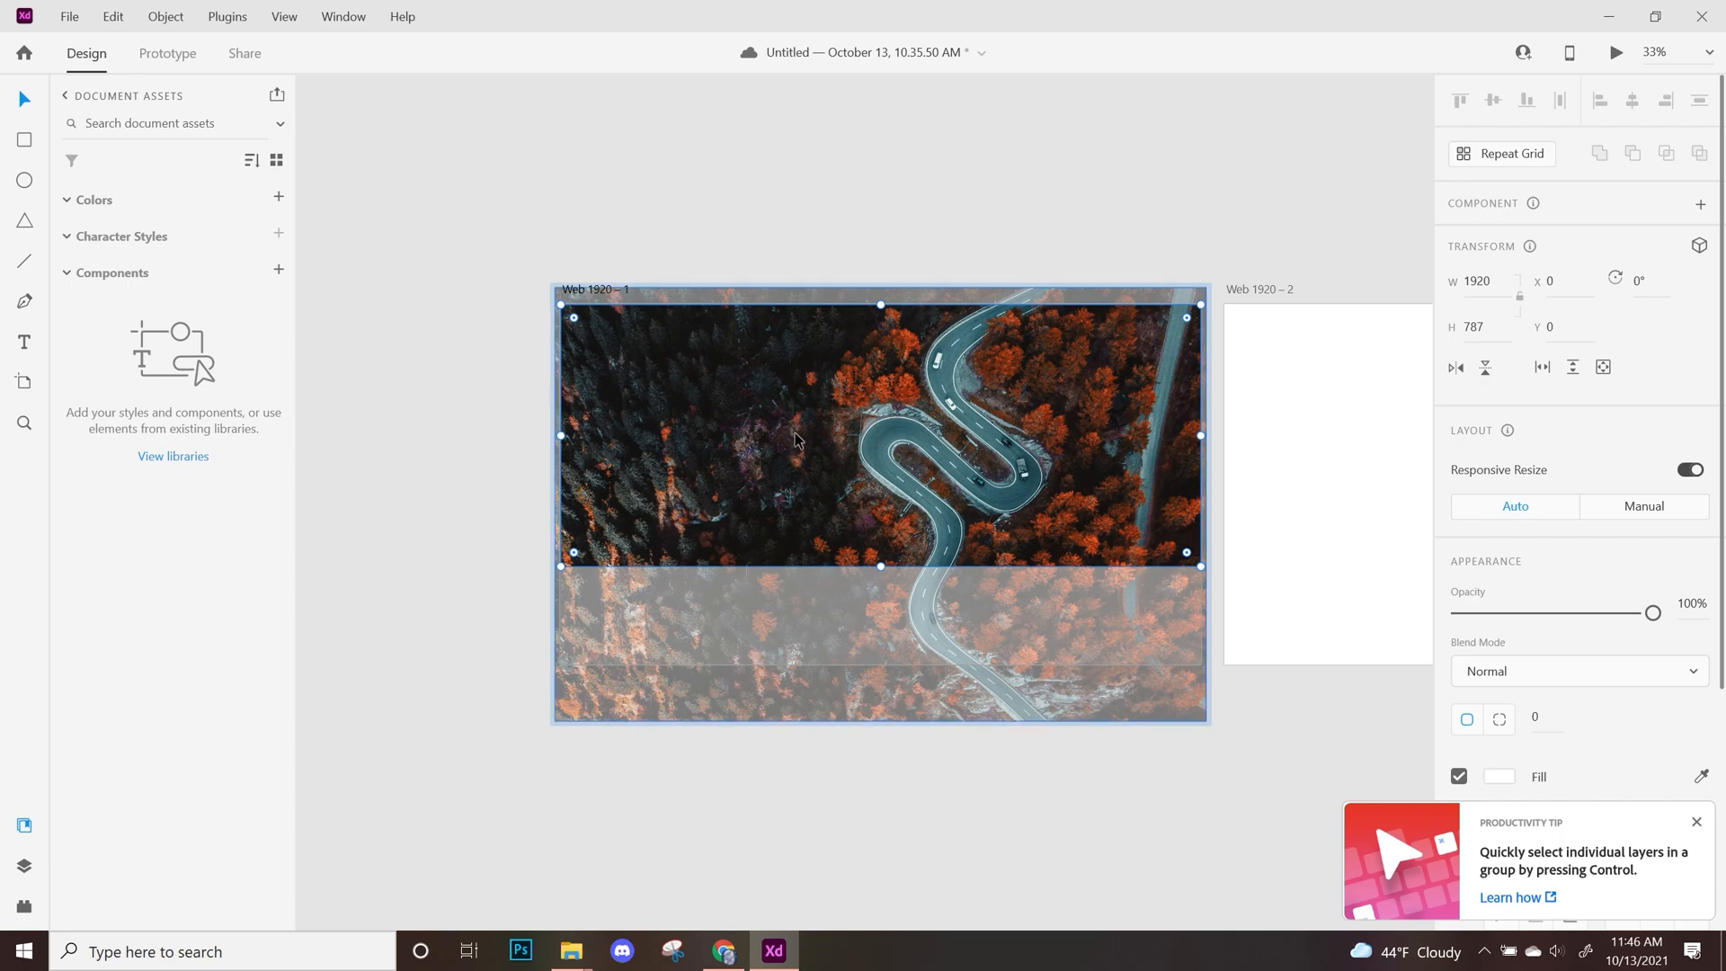
{"action": "mouse_move", "coordinate": [876, 433]}
{"action": "left_mouse_down"}
{"action": "mouse_move", "coordinate": [866, 388]}
{"action": "mouse_move", "coordinate": [735, 430]}
{"action": "mouse_move", "coordinate": [908, 458]}
{"action": "mouse_move", "coordinate": [1015, 407]}
{"action": "mouse_move", "coordinate": [870, 411]}
{"action": "mouse_move", "coordinate": [924, 420]}
{"action": "mouse_move", "coordinate": [906, 418]}
{"action": "left_mouse_up"}
{"action": "left_click", "coordinate": [1035, 778]}
{"action": "double_click", "coordinate": [942, 422]}
{"action": "left_click", "coordinate": [1071, 741]}
{"action": "left_click", "coordinate": [1064, 752]}
{"action": "left_click", "coordinate": [1078, 522]}
{"action": "mouse_move", "coordinate": [1209, 441]}
{"action": "left_mouse_down"}
{"action": "mouse_move", "coordinate": [944, 462]}
{"action": "mouse_move", "coordinate": [1275, 443]}
{"action": "mouse_move", "coordinate": [883, 457]}
{"action": "mouse_move", "coordinate": [1133, 455]}
{"action": "mouse_move", "coordinate": [998, 459]}
{"action": "mouse_move", "coordinate": [1114, 461]}
{"action": "mouse_move", "coordinate": [963, 482]}
{"action": "mouse_move", "coordinate": [1137, 484]}
{"action": "mouse_move", "coordinate": [1244, 455]}
{"action": "mouse_move", "coordinate": [1200, 447]}
{"action": "left_mouse_up"}
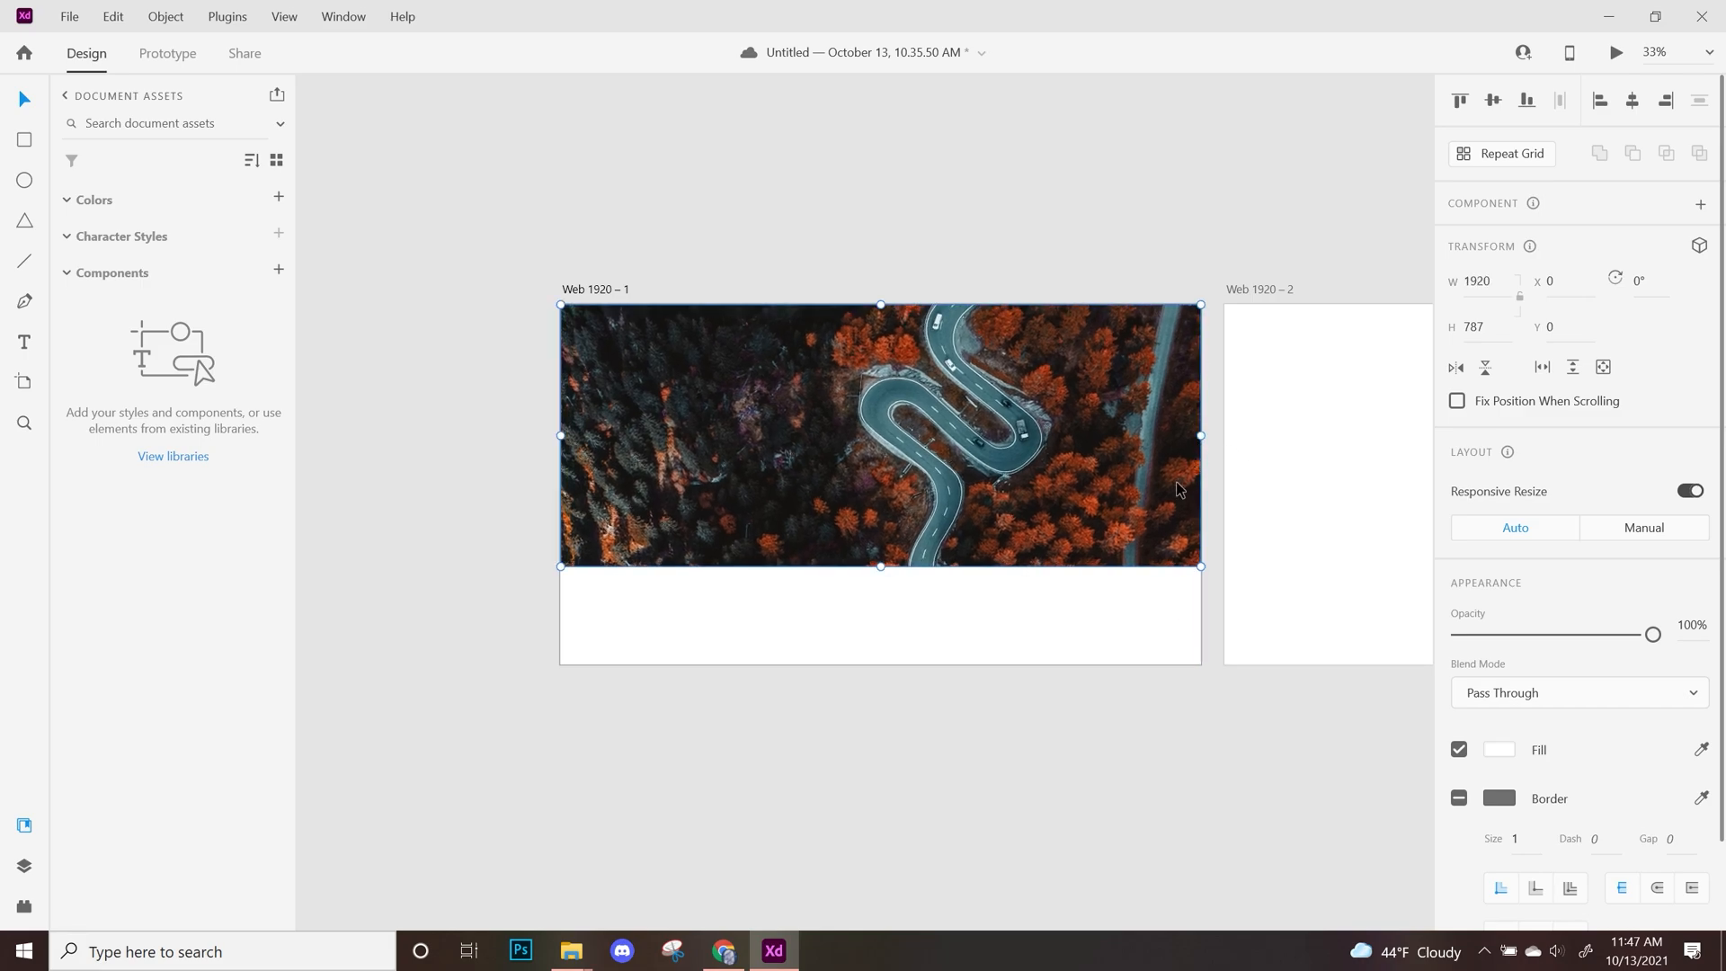
{"action": "left_click", "coordinate": [961, 771]}
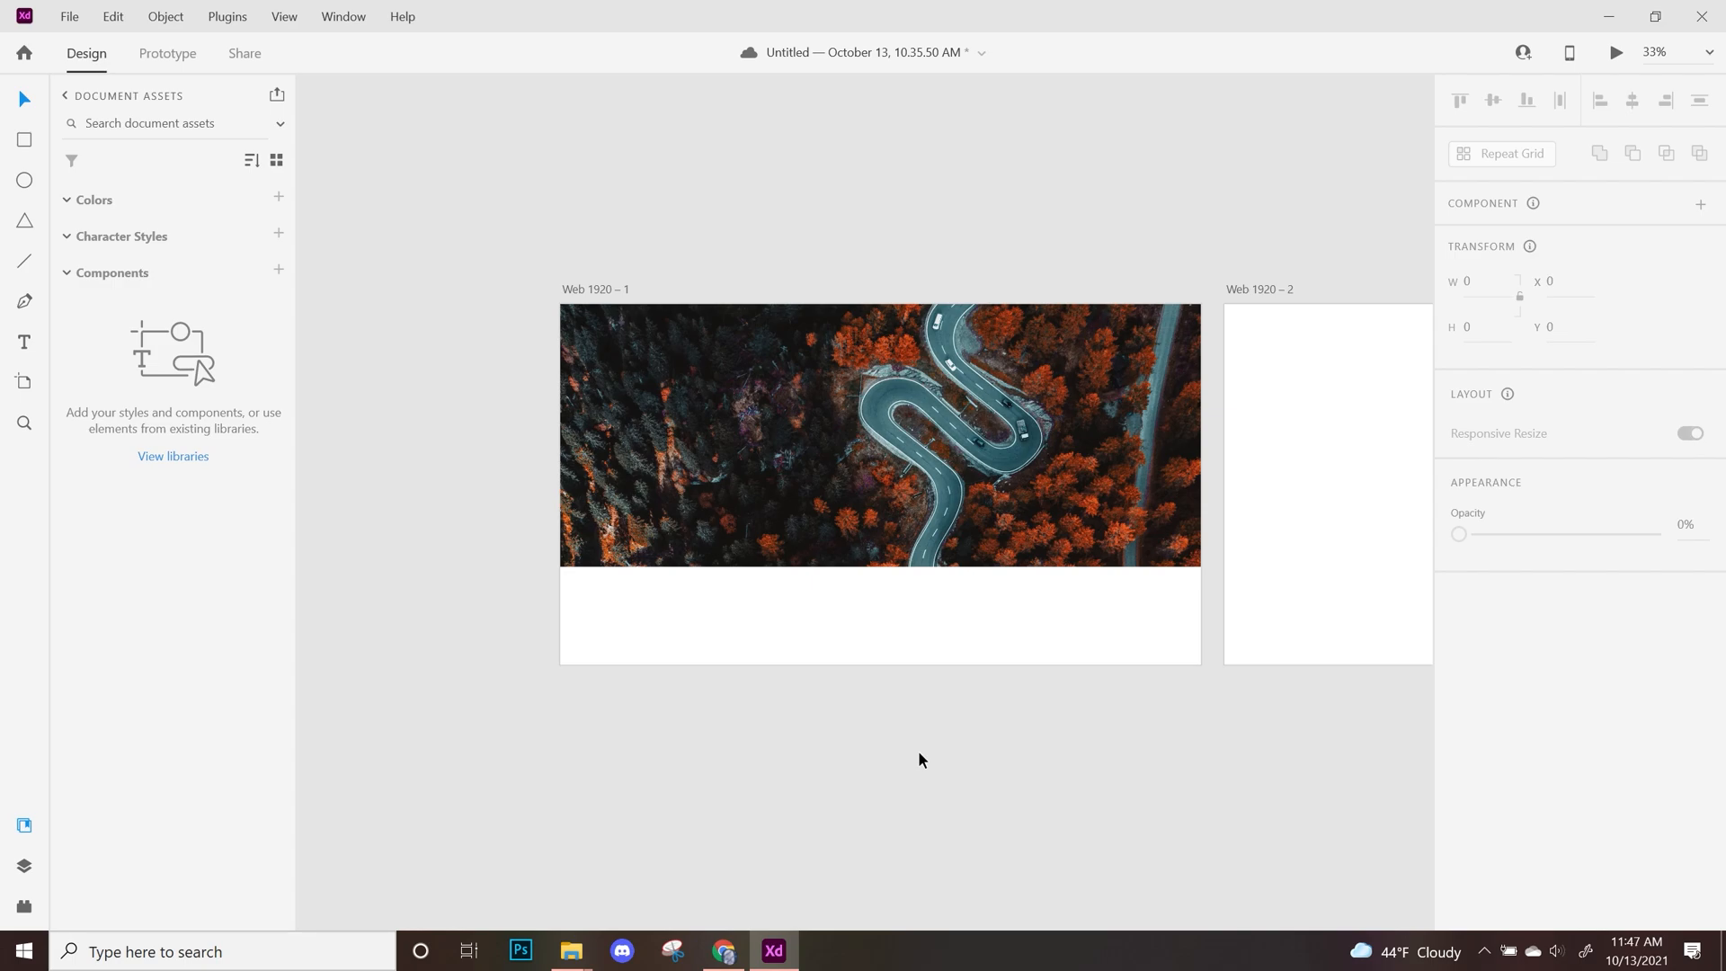
Draw a header rectangle 1920 wide and about 143 high across the upper edge of the Web 1920 – 1 artboard
{"action": "scroll", "coordinate": [920, 757], "scroll_direction": "up", "scroll_amount": 2}
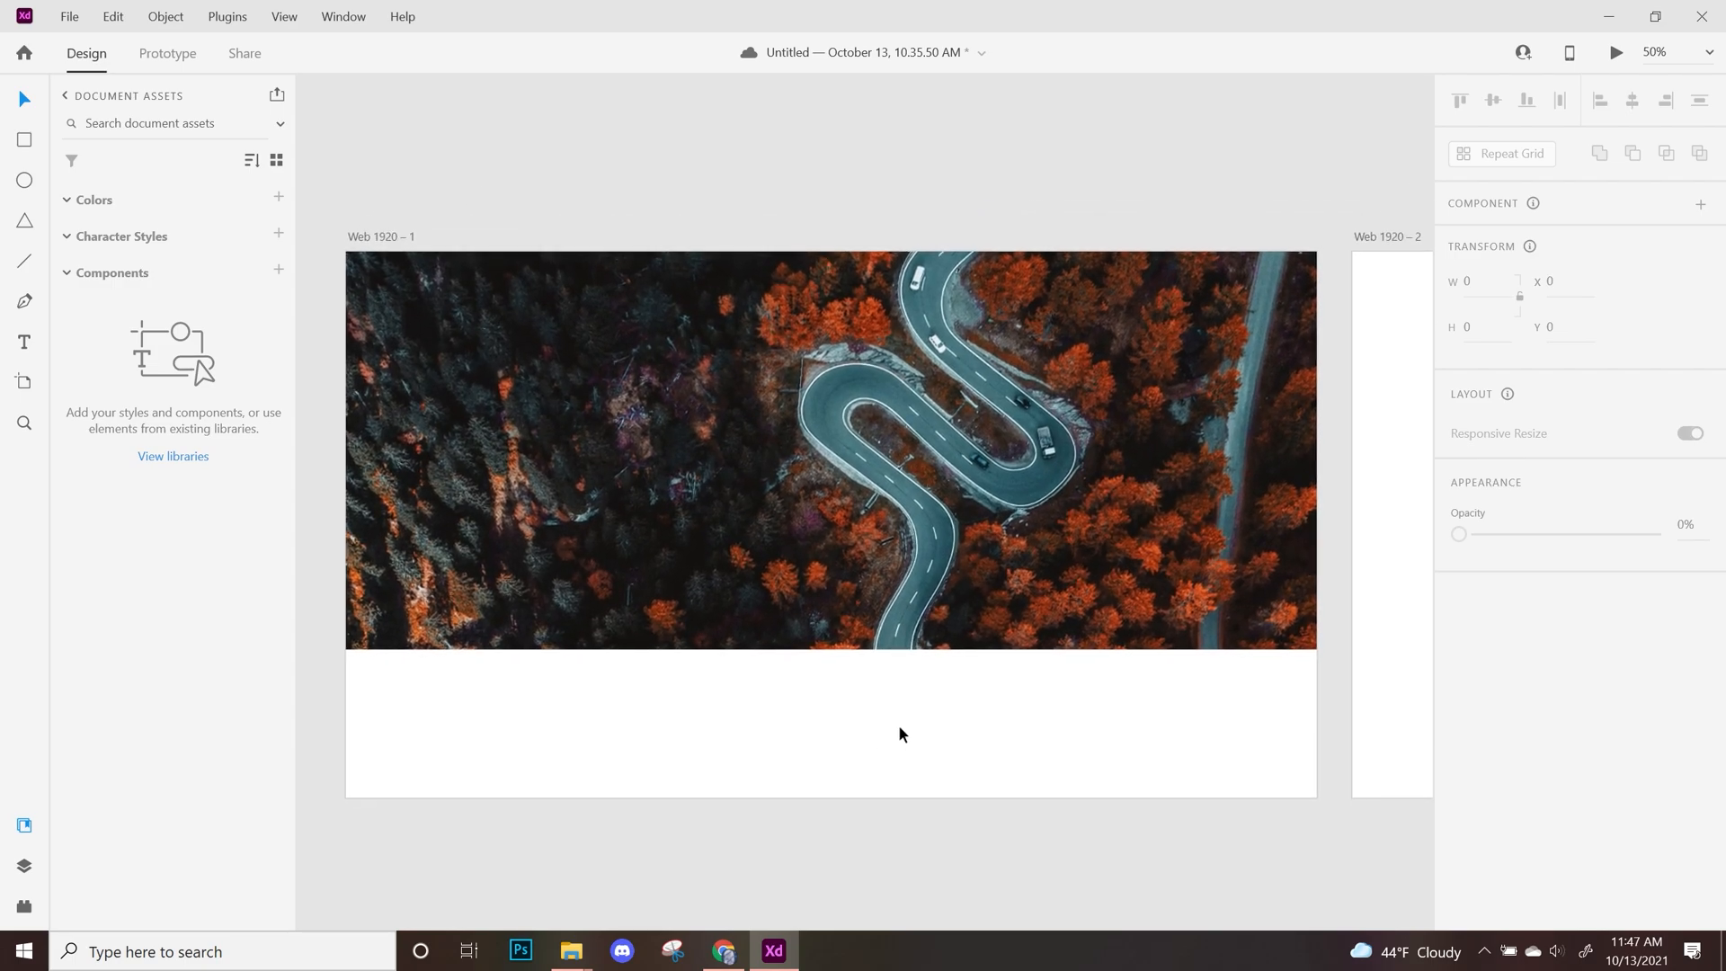
{"action": "scroll", "coordinate": [899, 733], "scroll_direction": "up", "scroll_amount": 2}
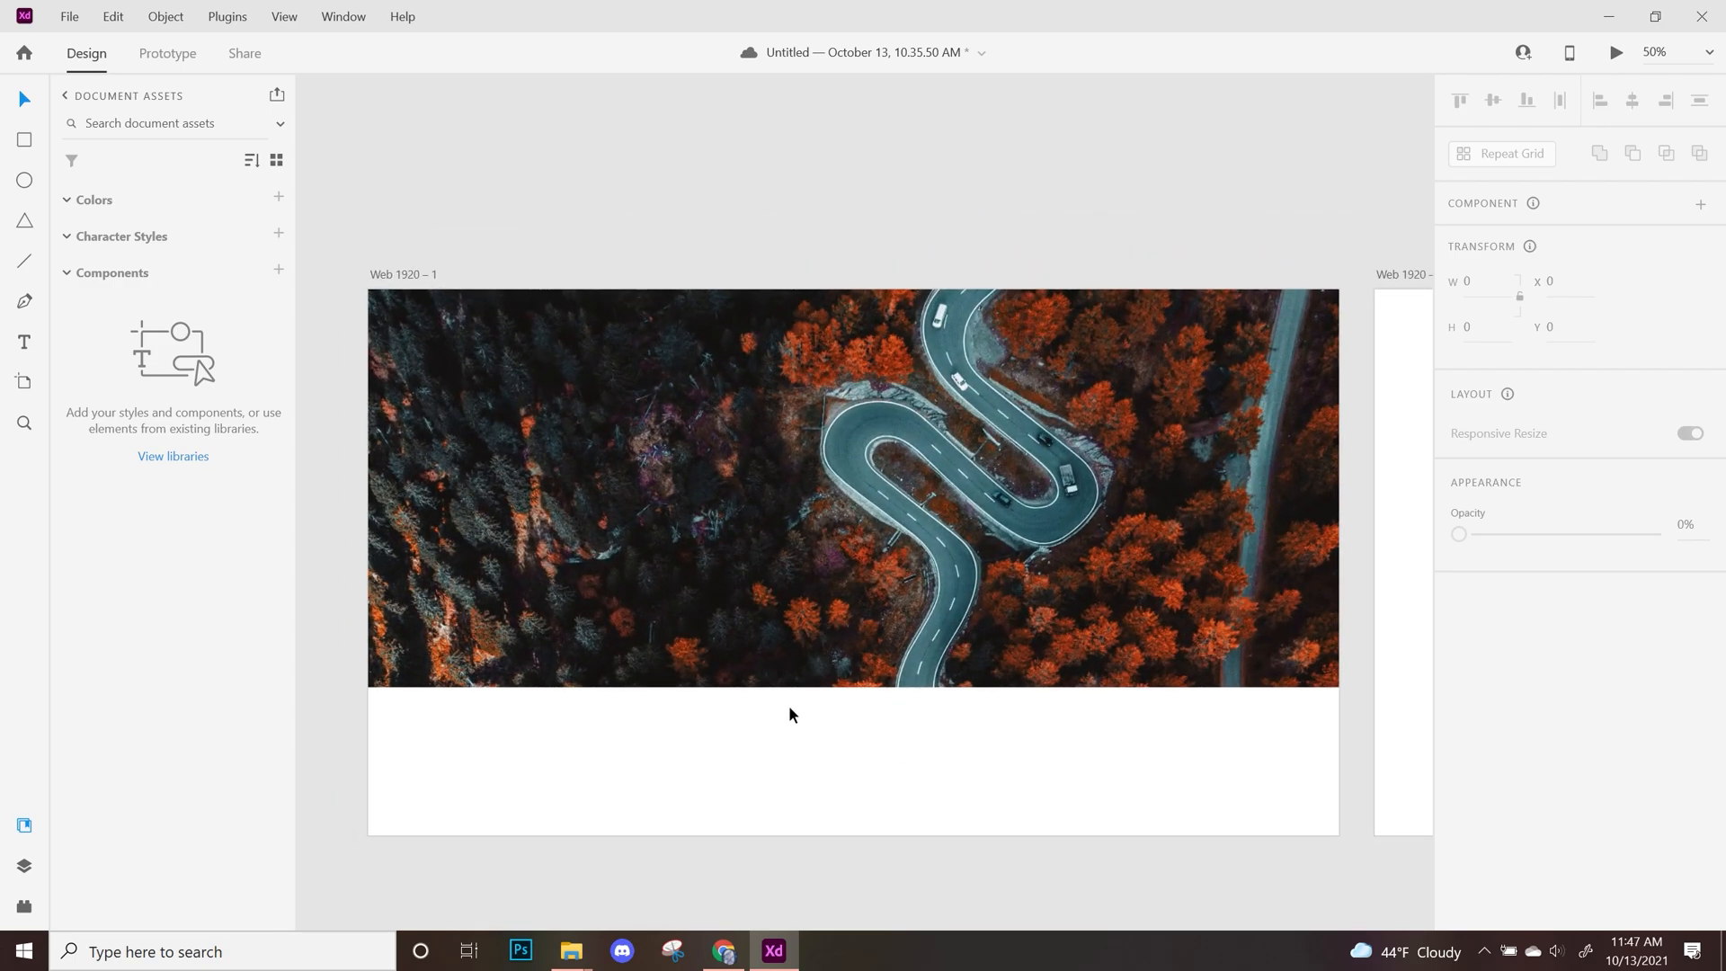
{"action": "left_click", "coordinate": [24, 141]}
{"action": "left_click_drag", "start_coordinate": [368, 290], "coordinate": [1349, 370]}
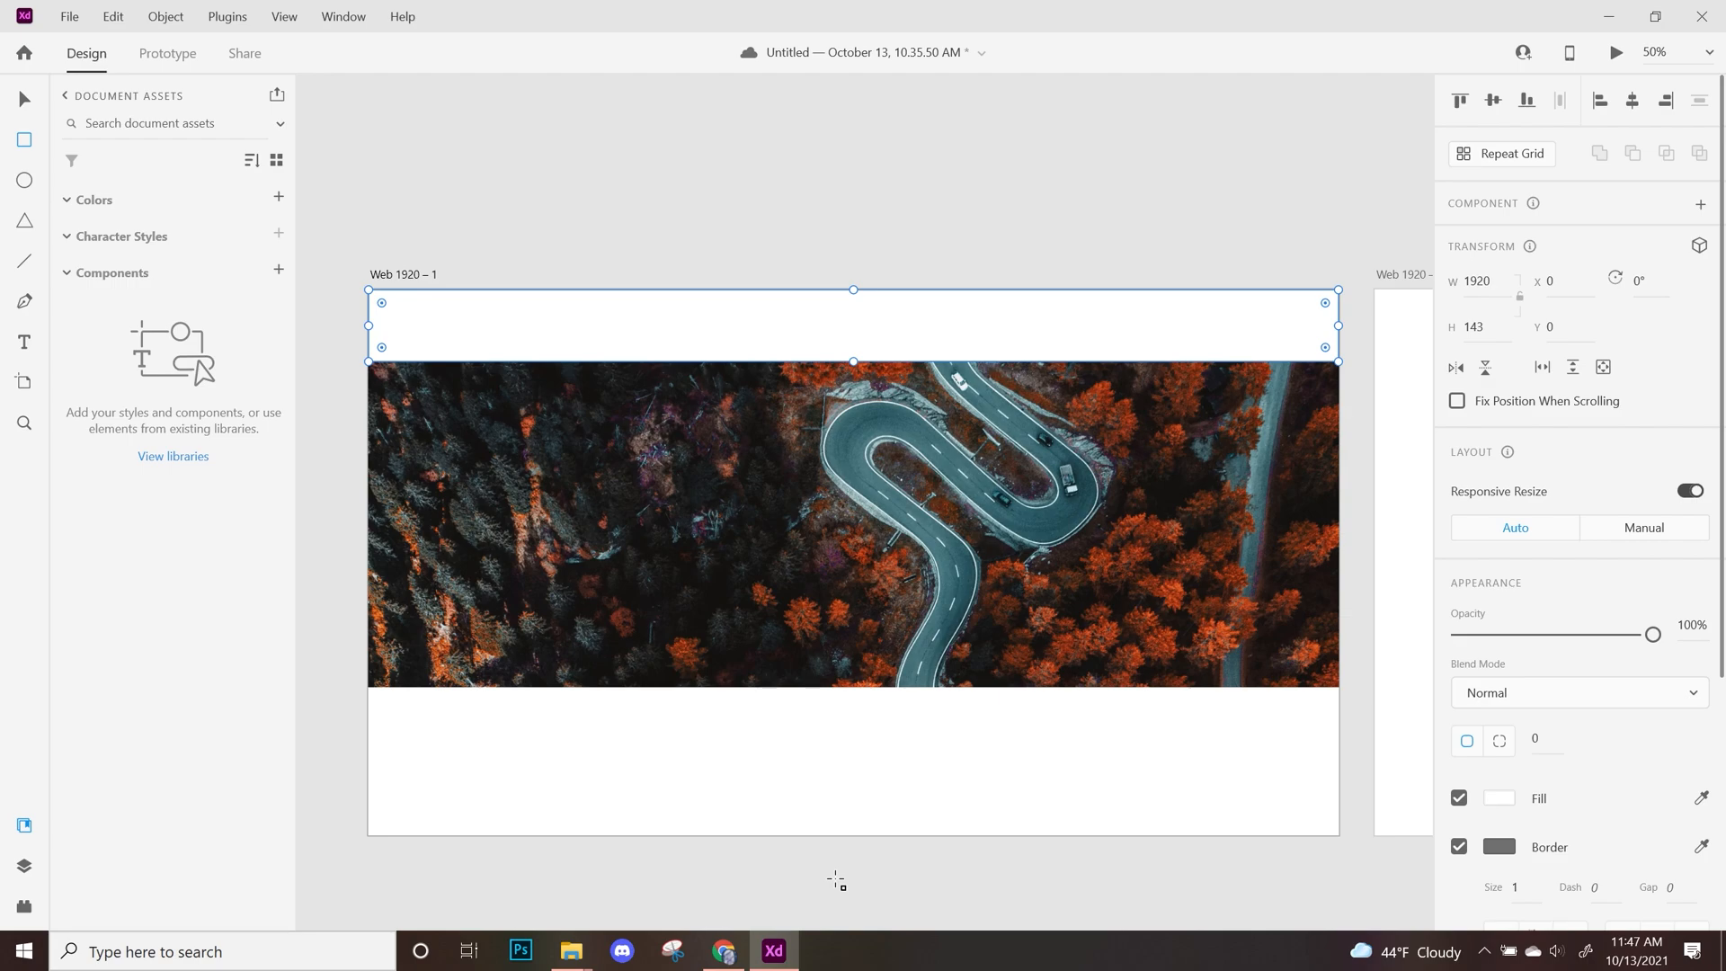
Remove the header rectangle's border and fill it with an orange-red sampled from the trees in the photo
{"action": "left_click", "coordinate": [1458, 846]}
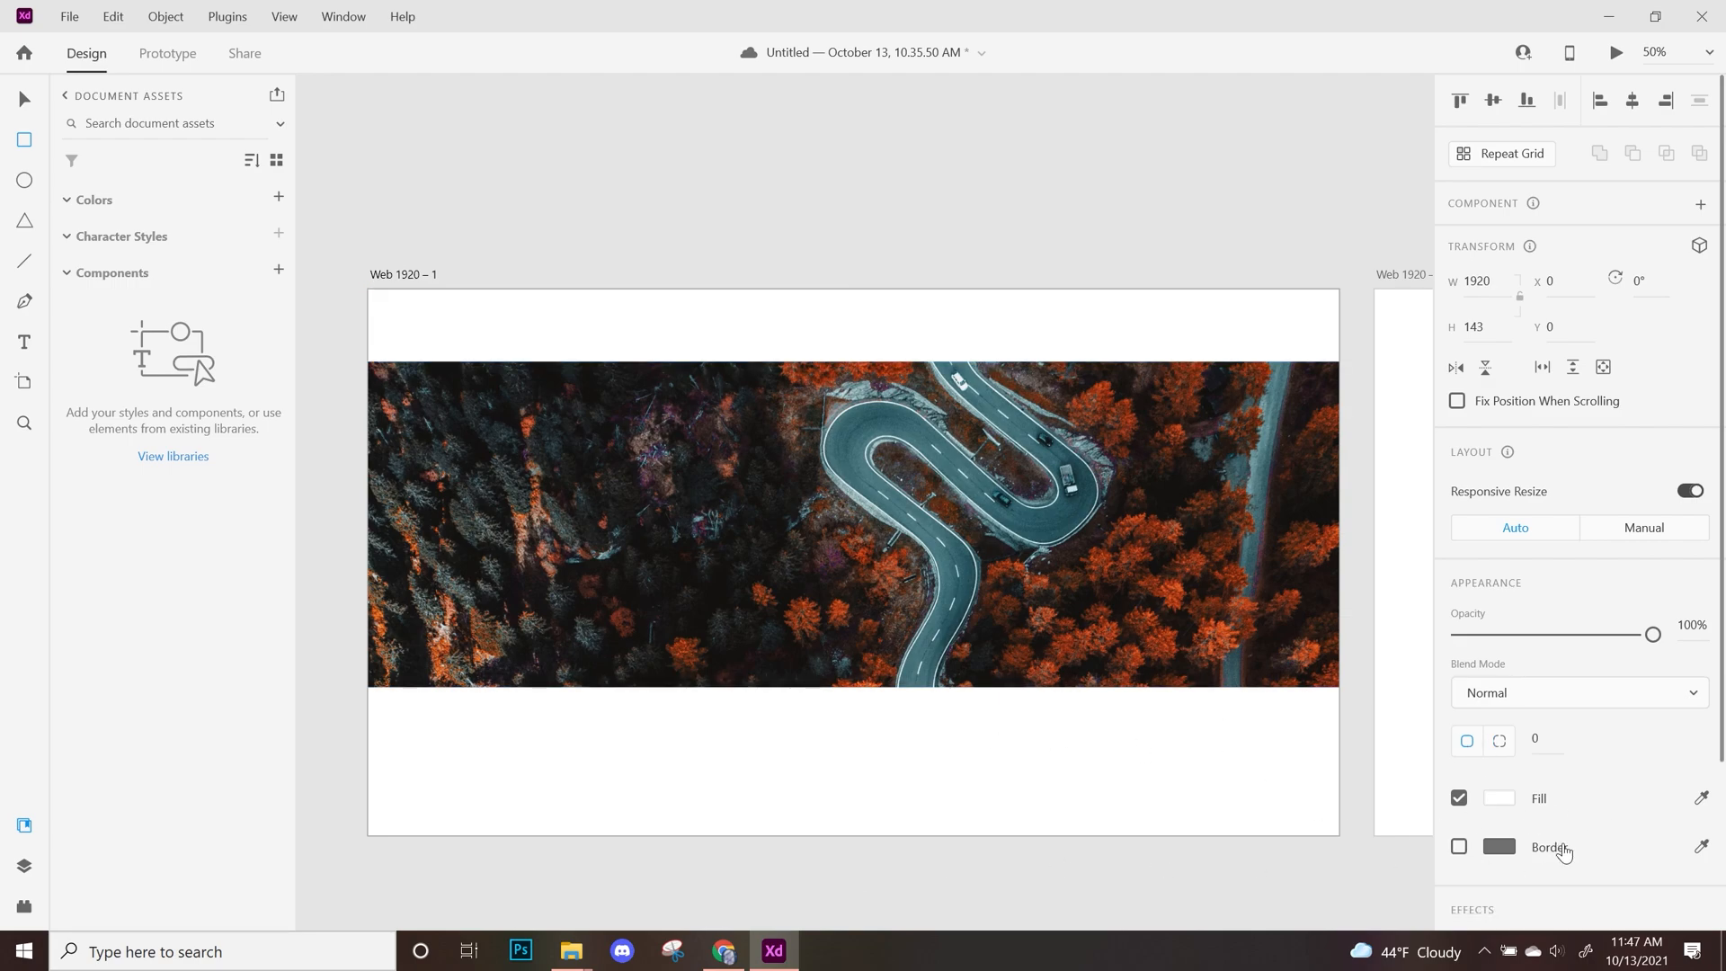
{"action": "left_click", "coordinate": [1708, 796]}
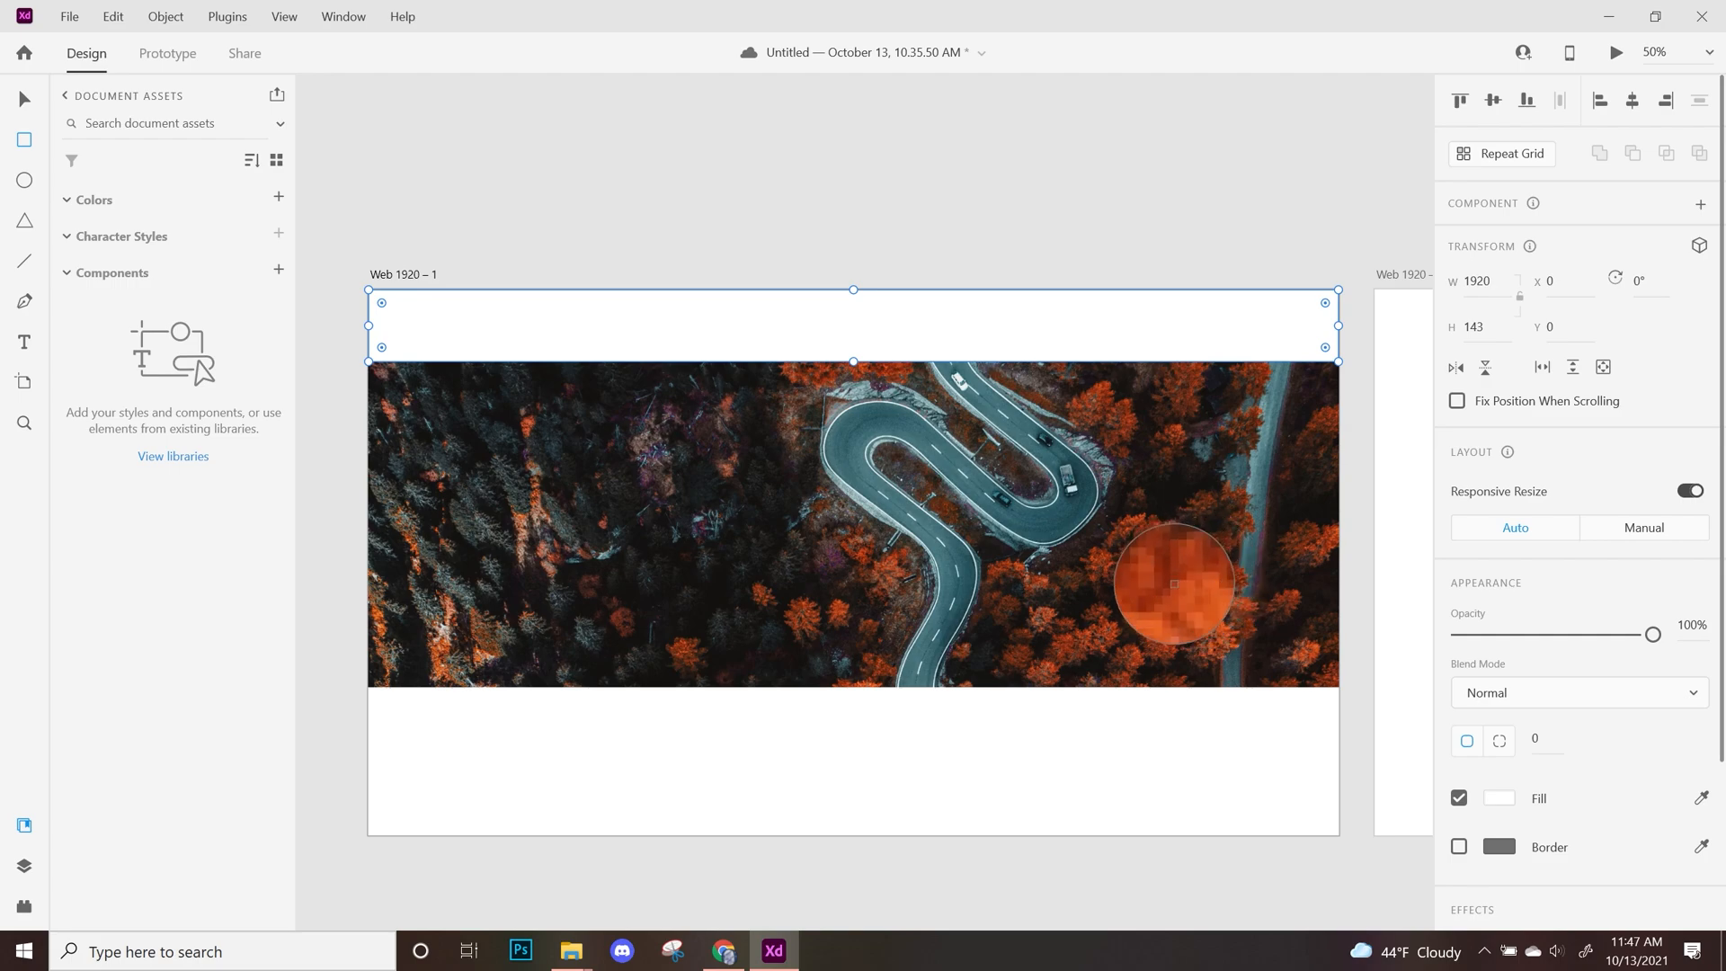
{"action": "left_click", "coordinate": [1174, 585]}
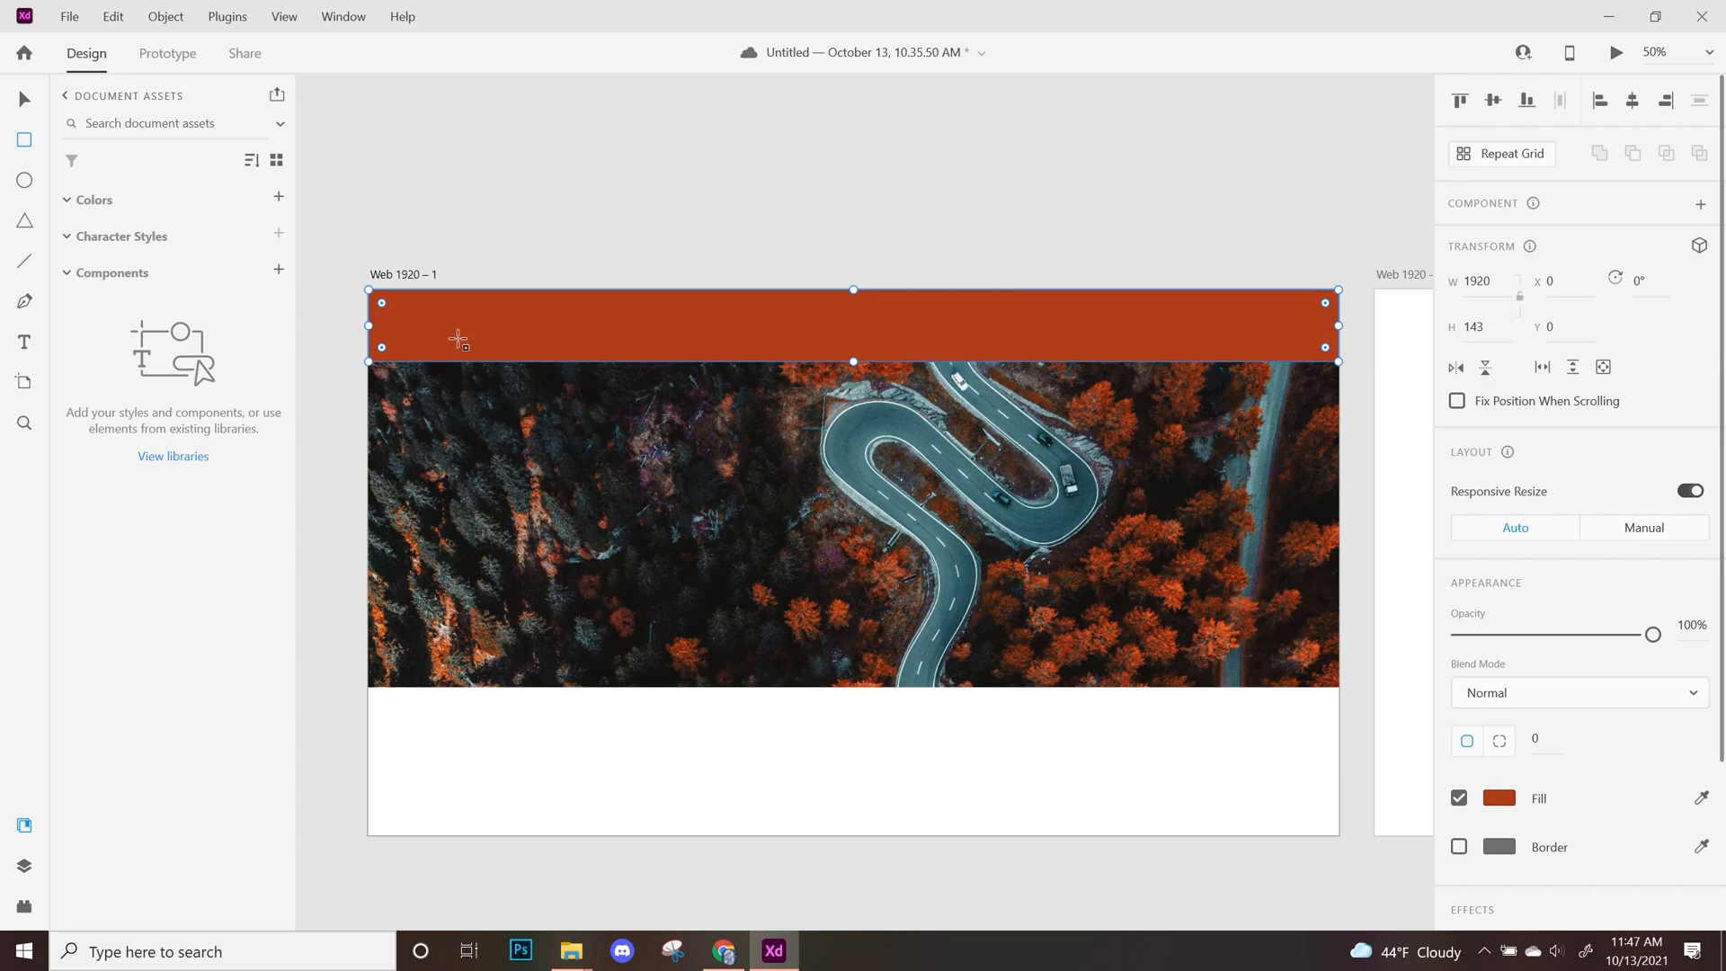
{"action": "left_click", "coordinate": [24, 99]}
{"action": "left_click", "coordinate": [561, 164]}
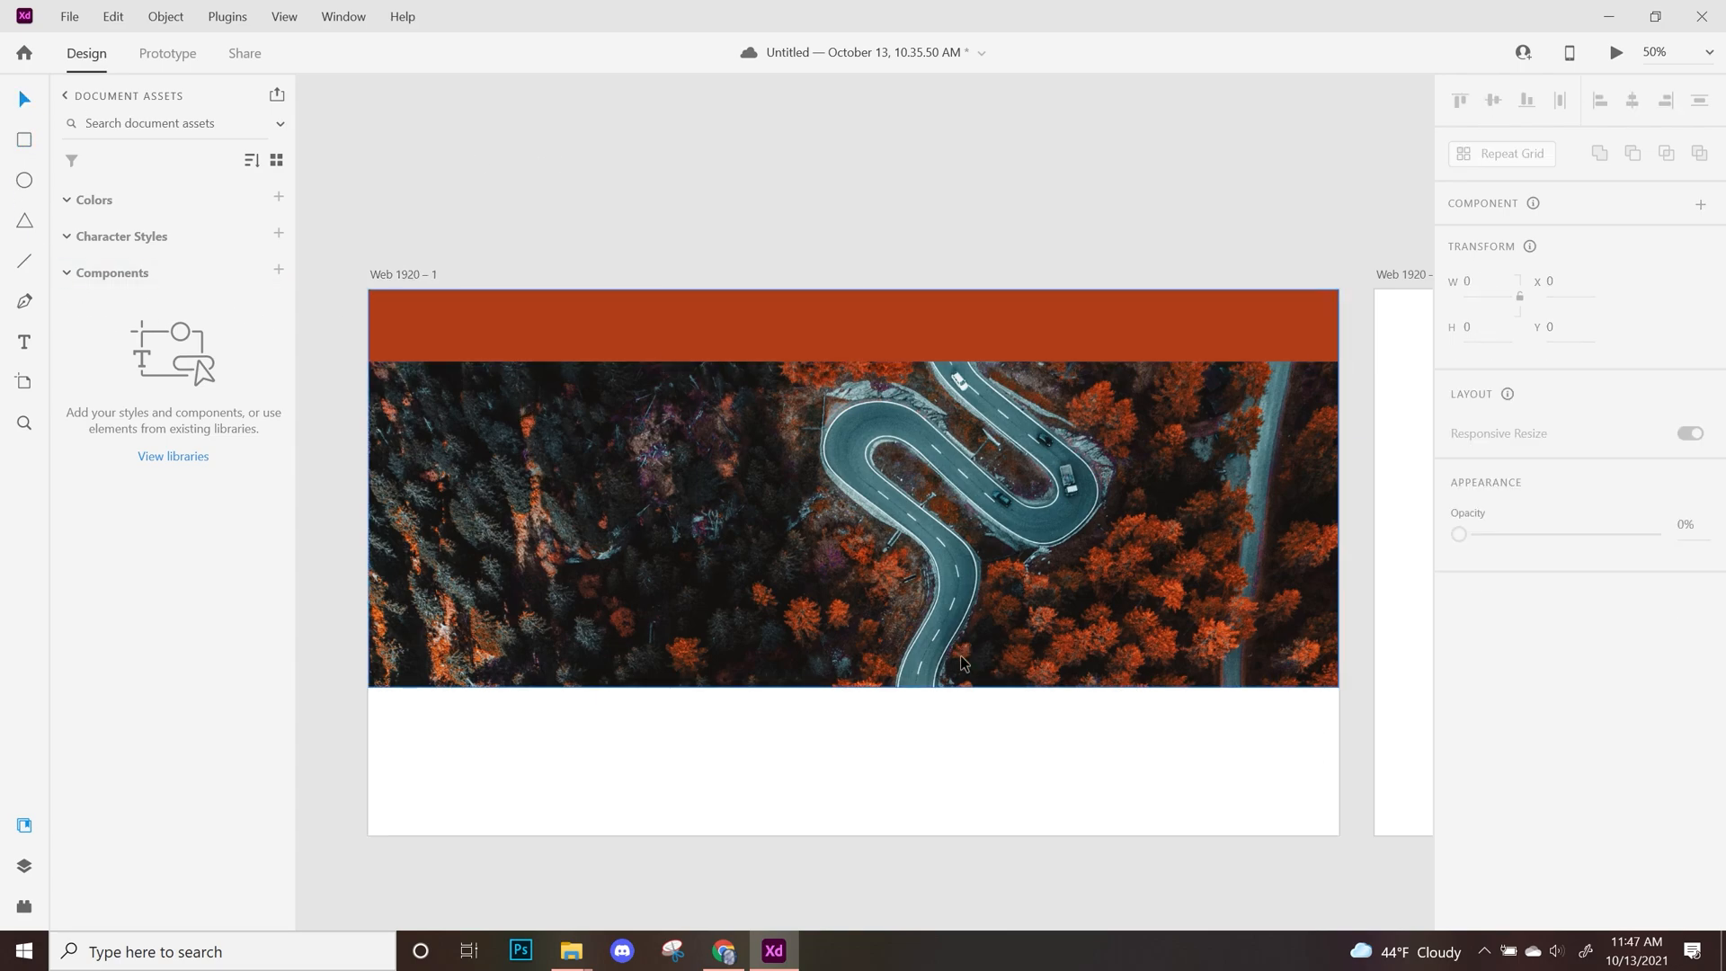
Add the text "Website Title" over the upper part of the hero photo and set its alignment to centred
{"action": "left_click_drag", "start_coordinate": [978, 707], "coordinate": [972, 612]}
{"action": "left_click_drag", "start_coordinate": [1041, 665], "coordinate": [997, 739]}
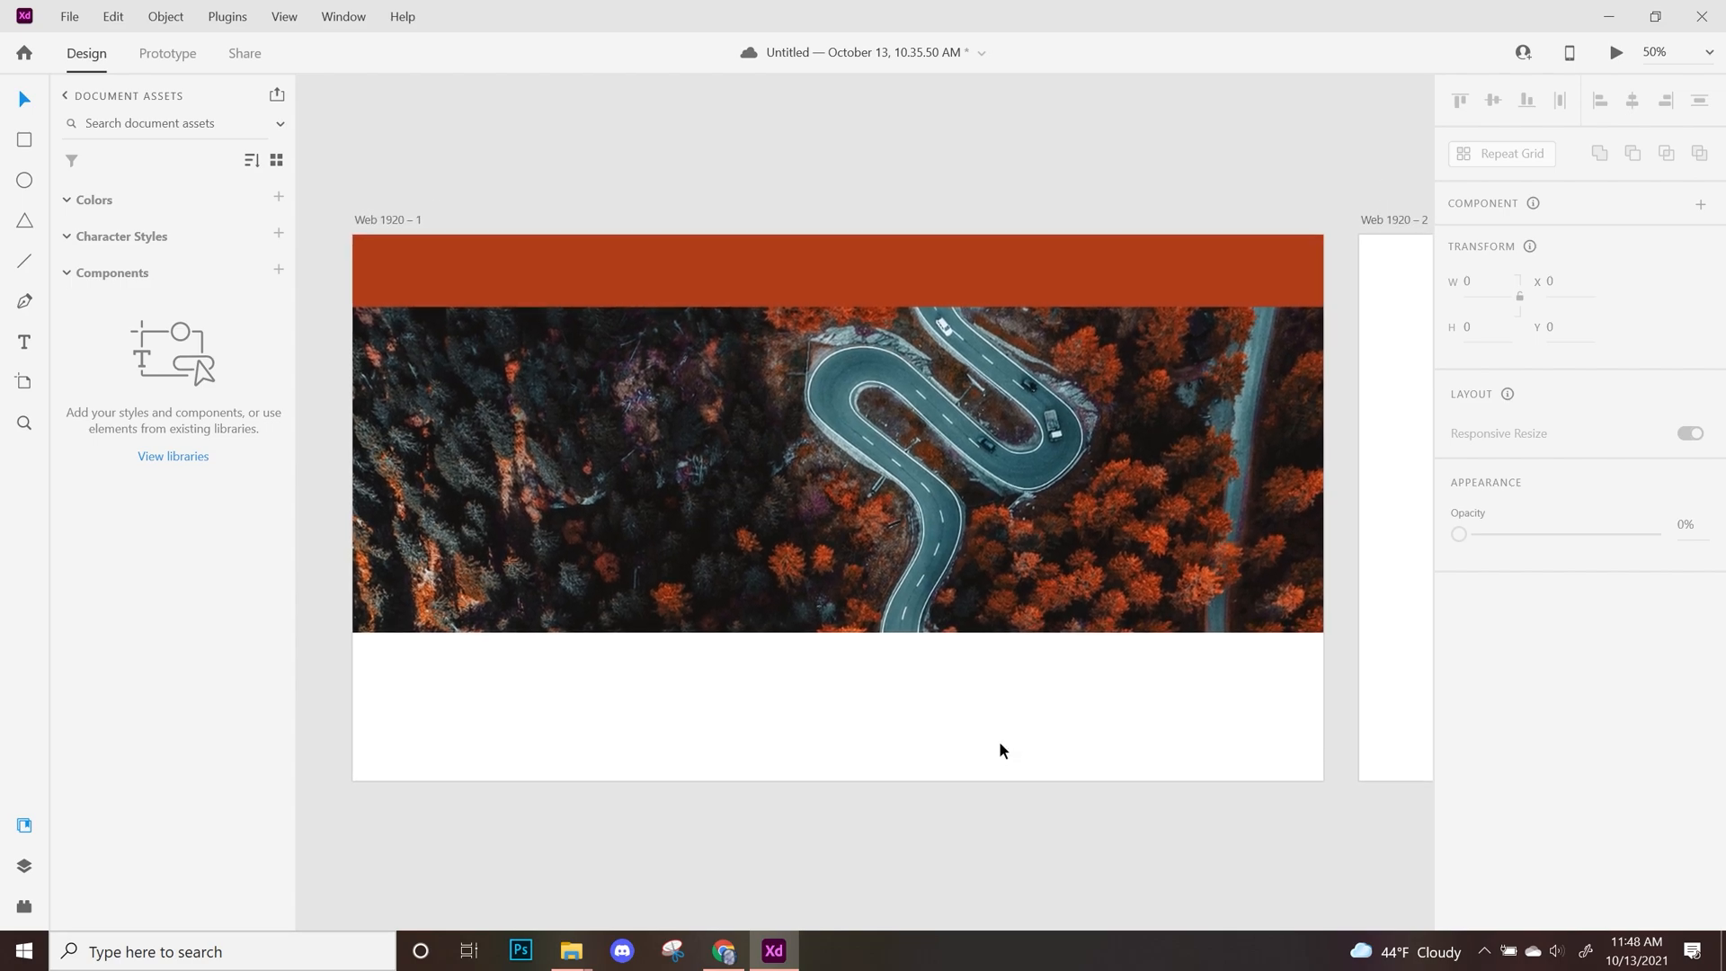
{"action": "left_click", "coordinate": [26, 346]}
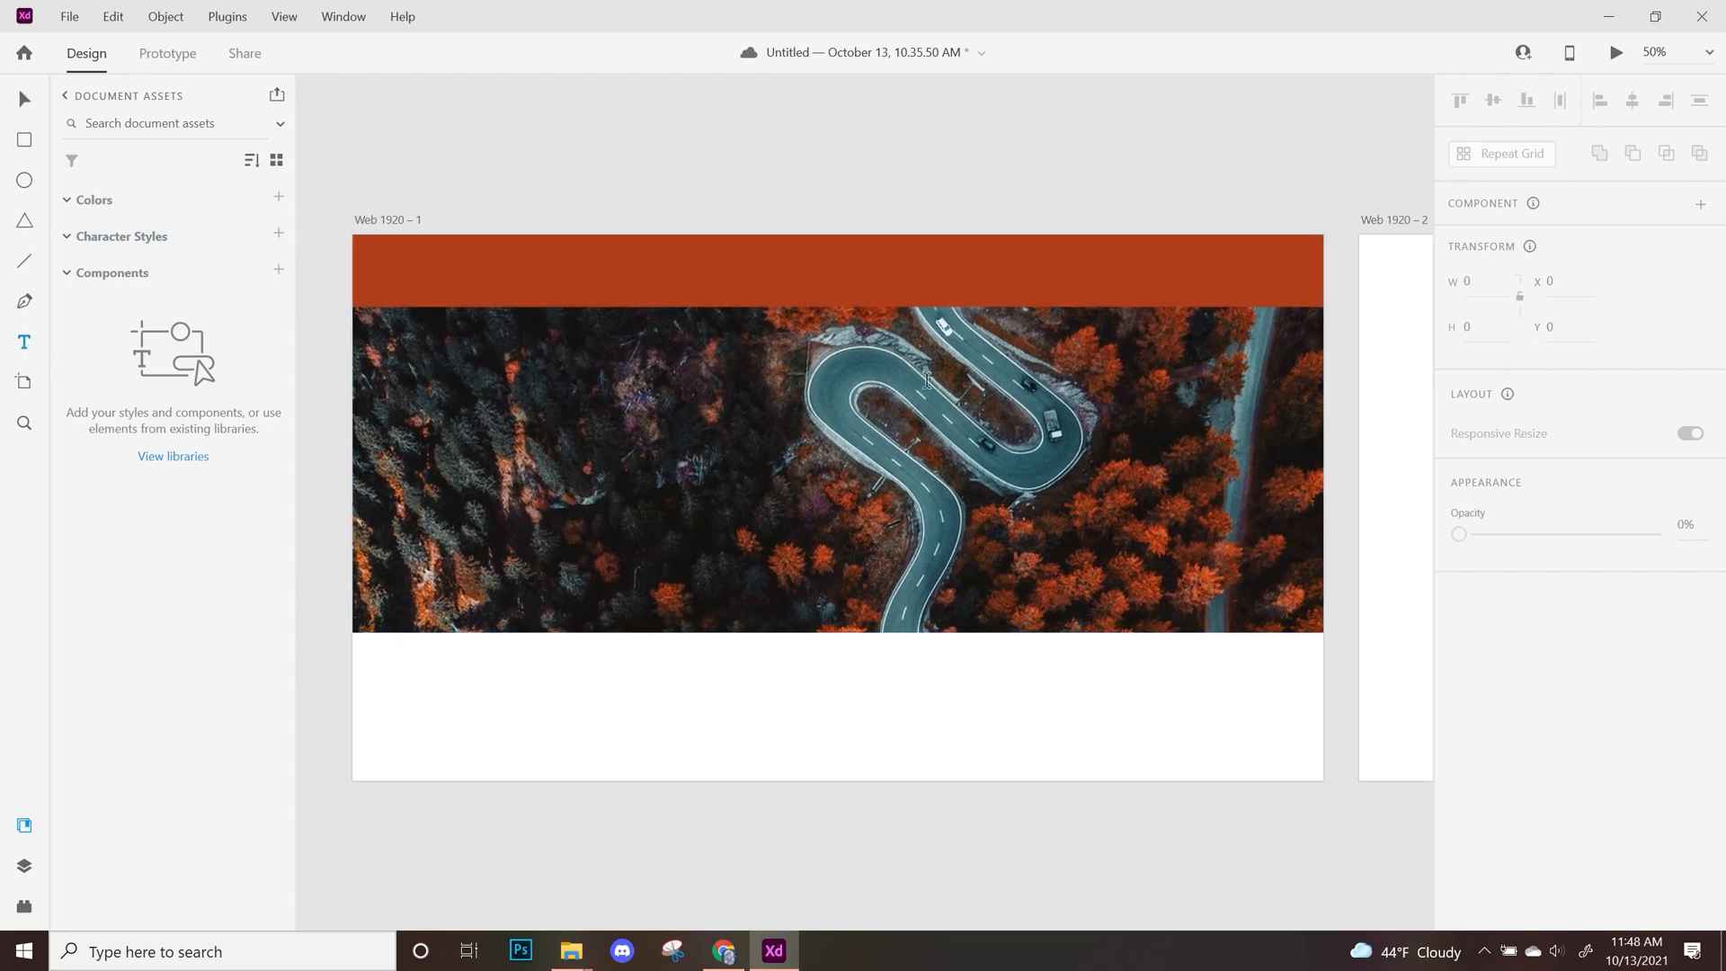
{"action": "left_click", "coordinate": [840, 398]}
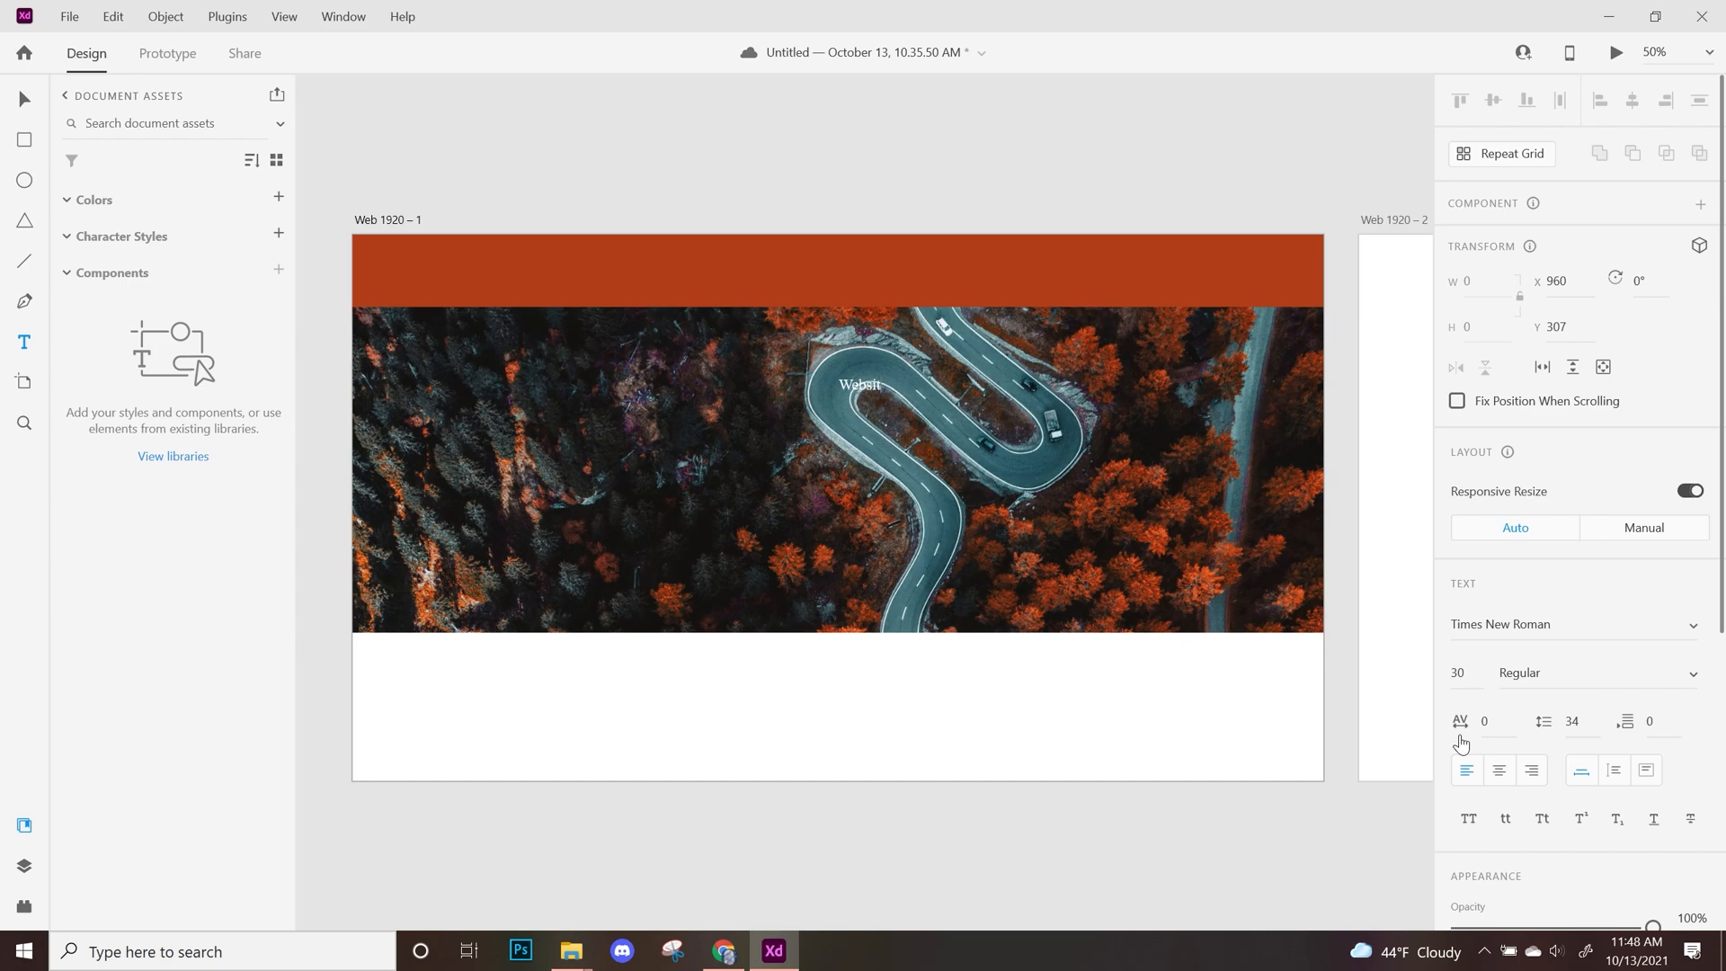
{"action": "key", "text": "ctrl+a"}
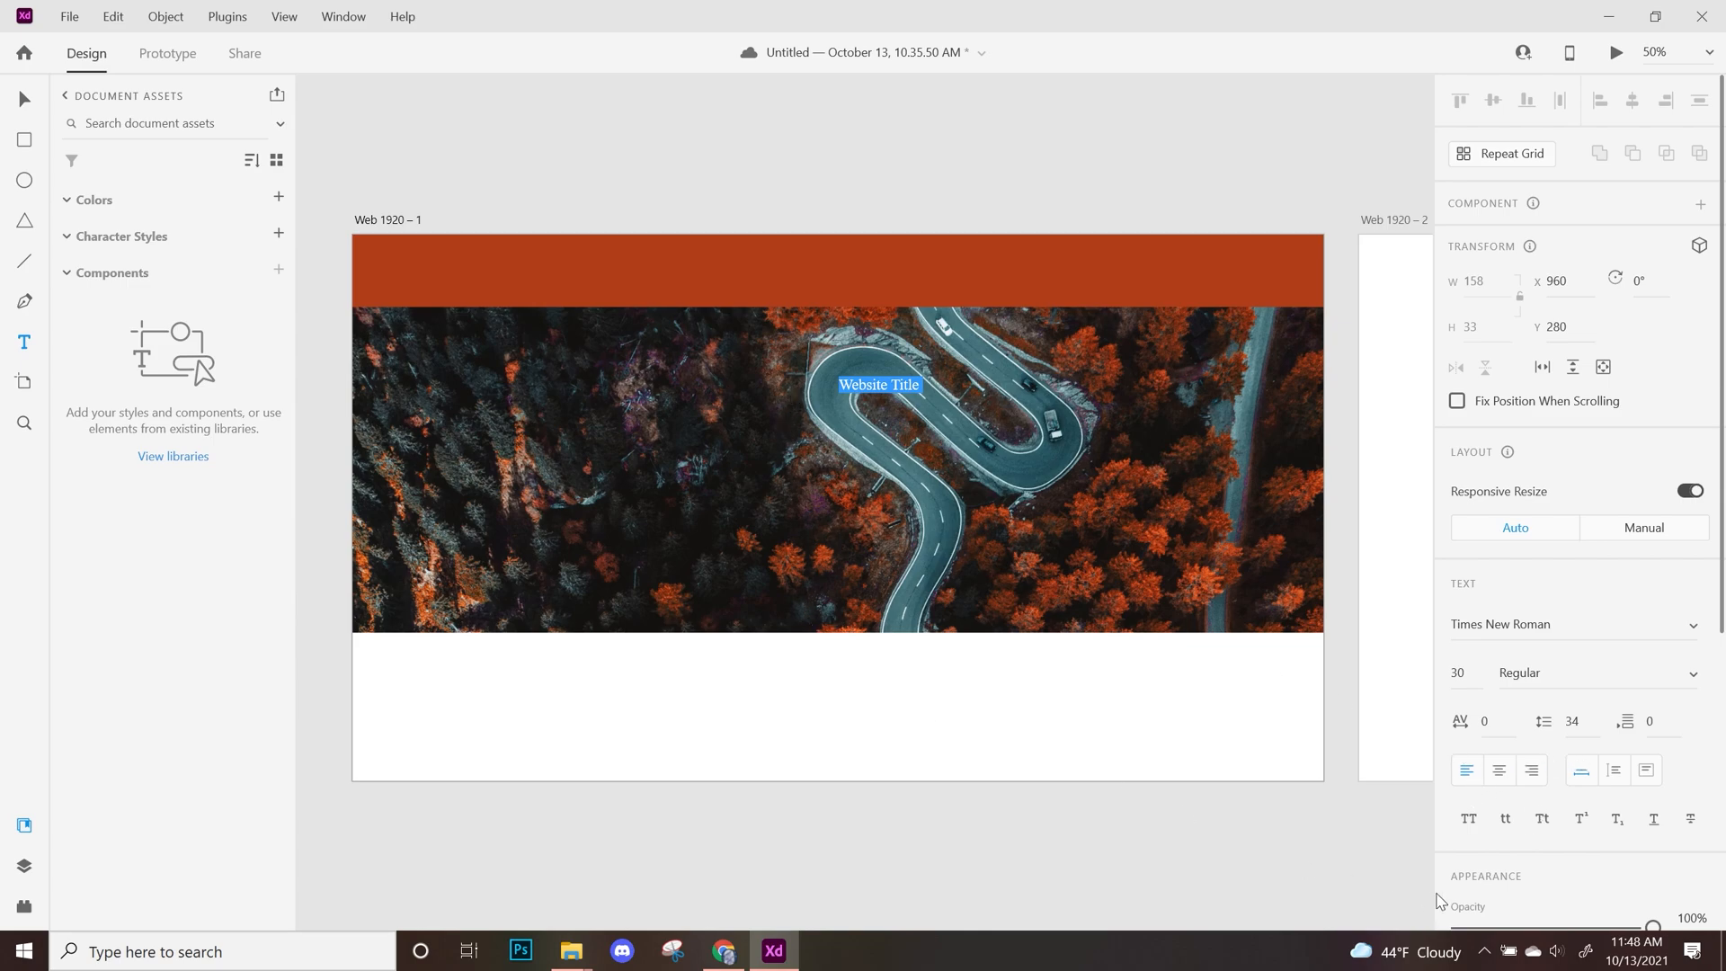
{"action": "left_click", "coordinate": [1501, 777]}
{"action": "left_click", "coordinate": [24, 102]}
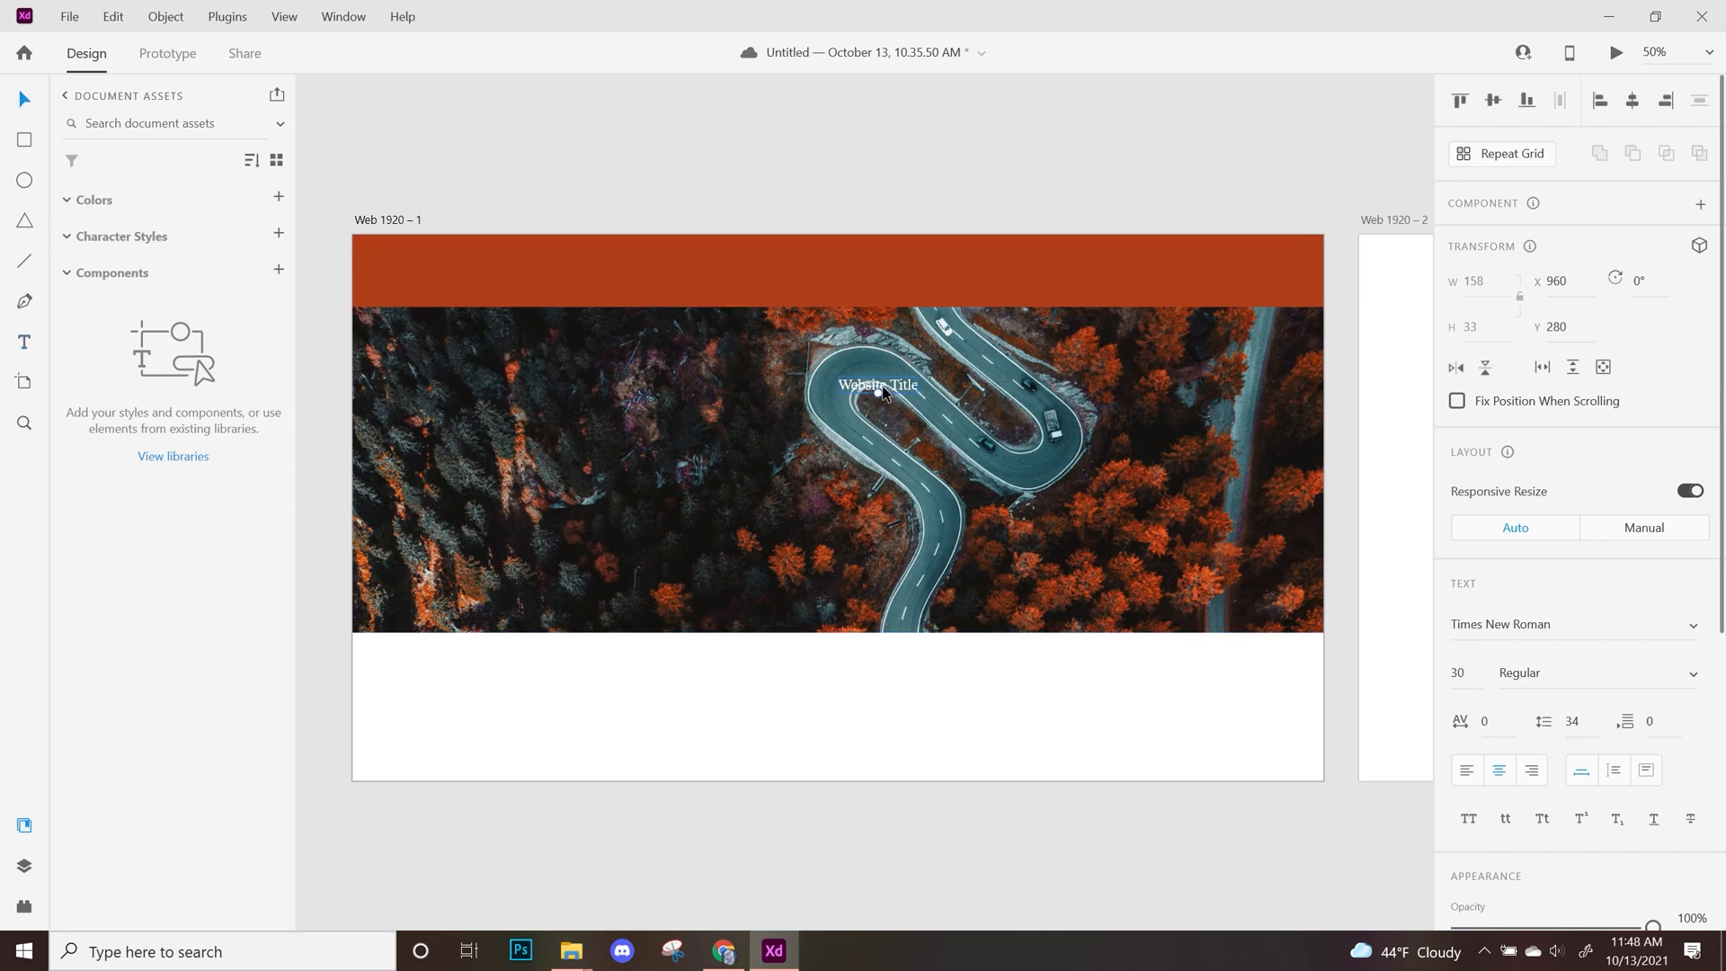
Move the title to the horizontal centre of the artboard and set its font size to 70
{"action": "left_click_drag", "start_coordinate": [888, 385], "coordinate": [850, 393]}
{"action": "left_click", "coordinate": [1458, 672]}
{"action": "key", "text": "Return"}
{"action": "left_click", "coordinate": [1463, 672]}
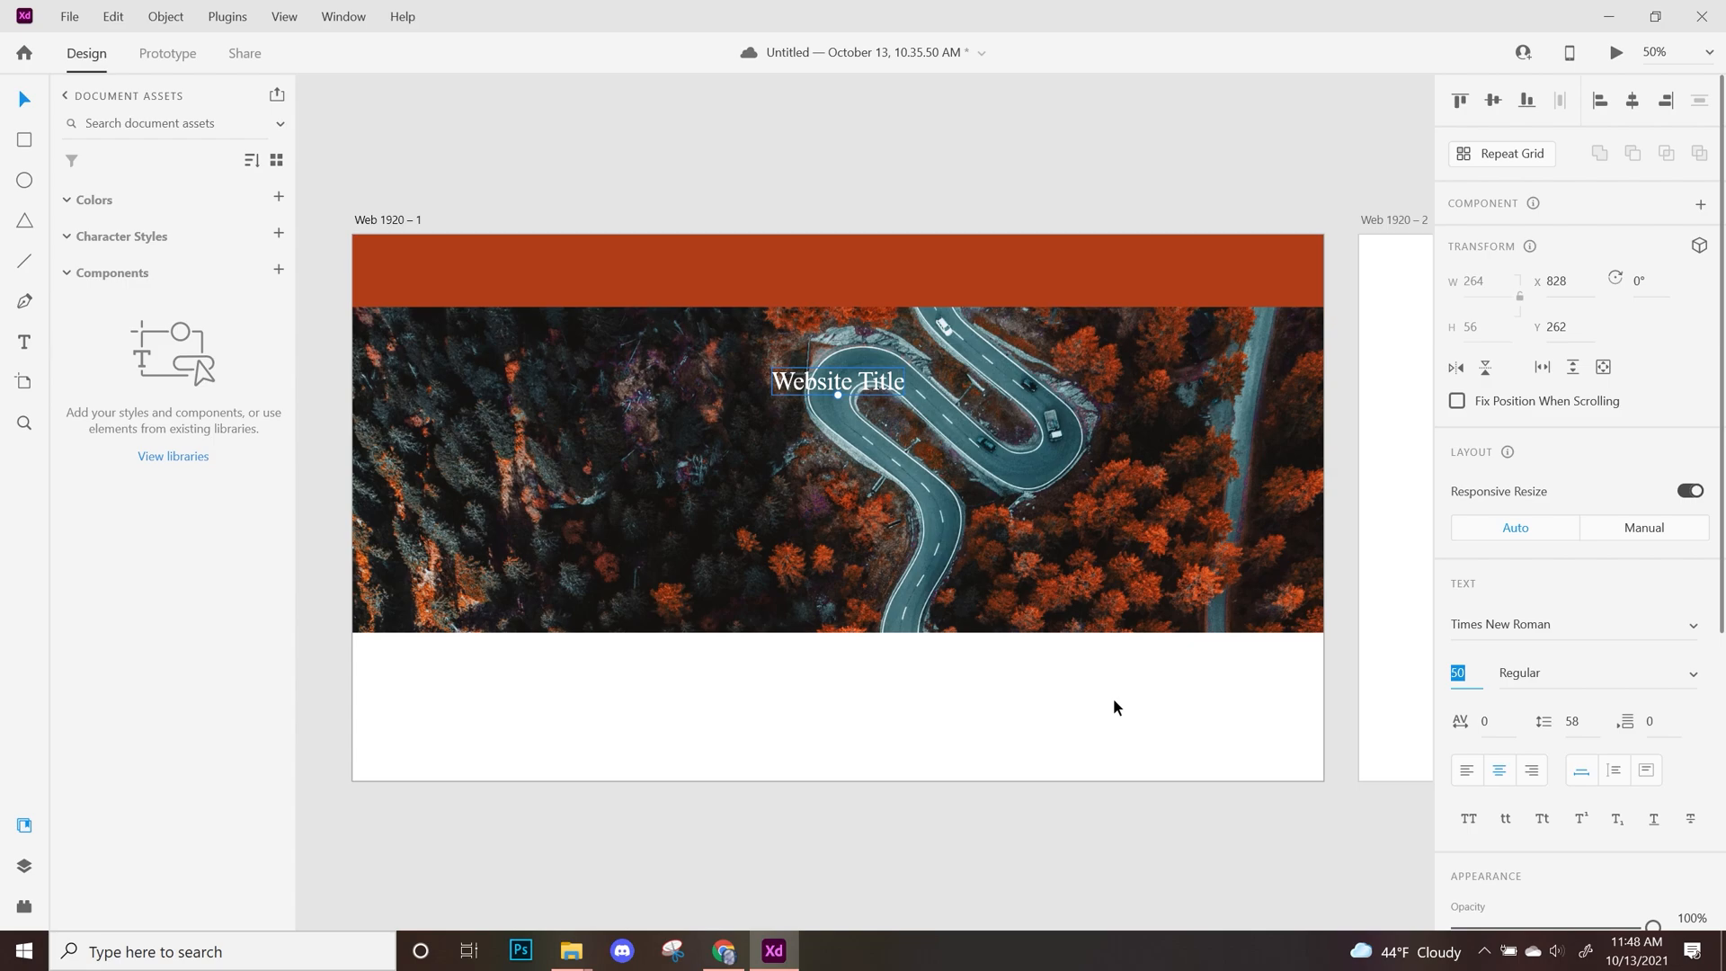
{"action": "key", "text": "Return"}
{"action": "key", "text": "shift+Tab"}
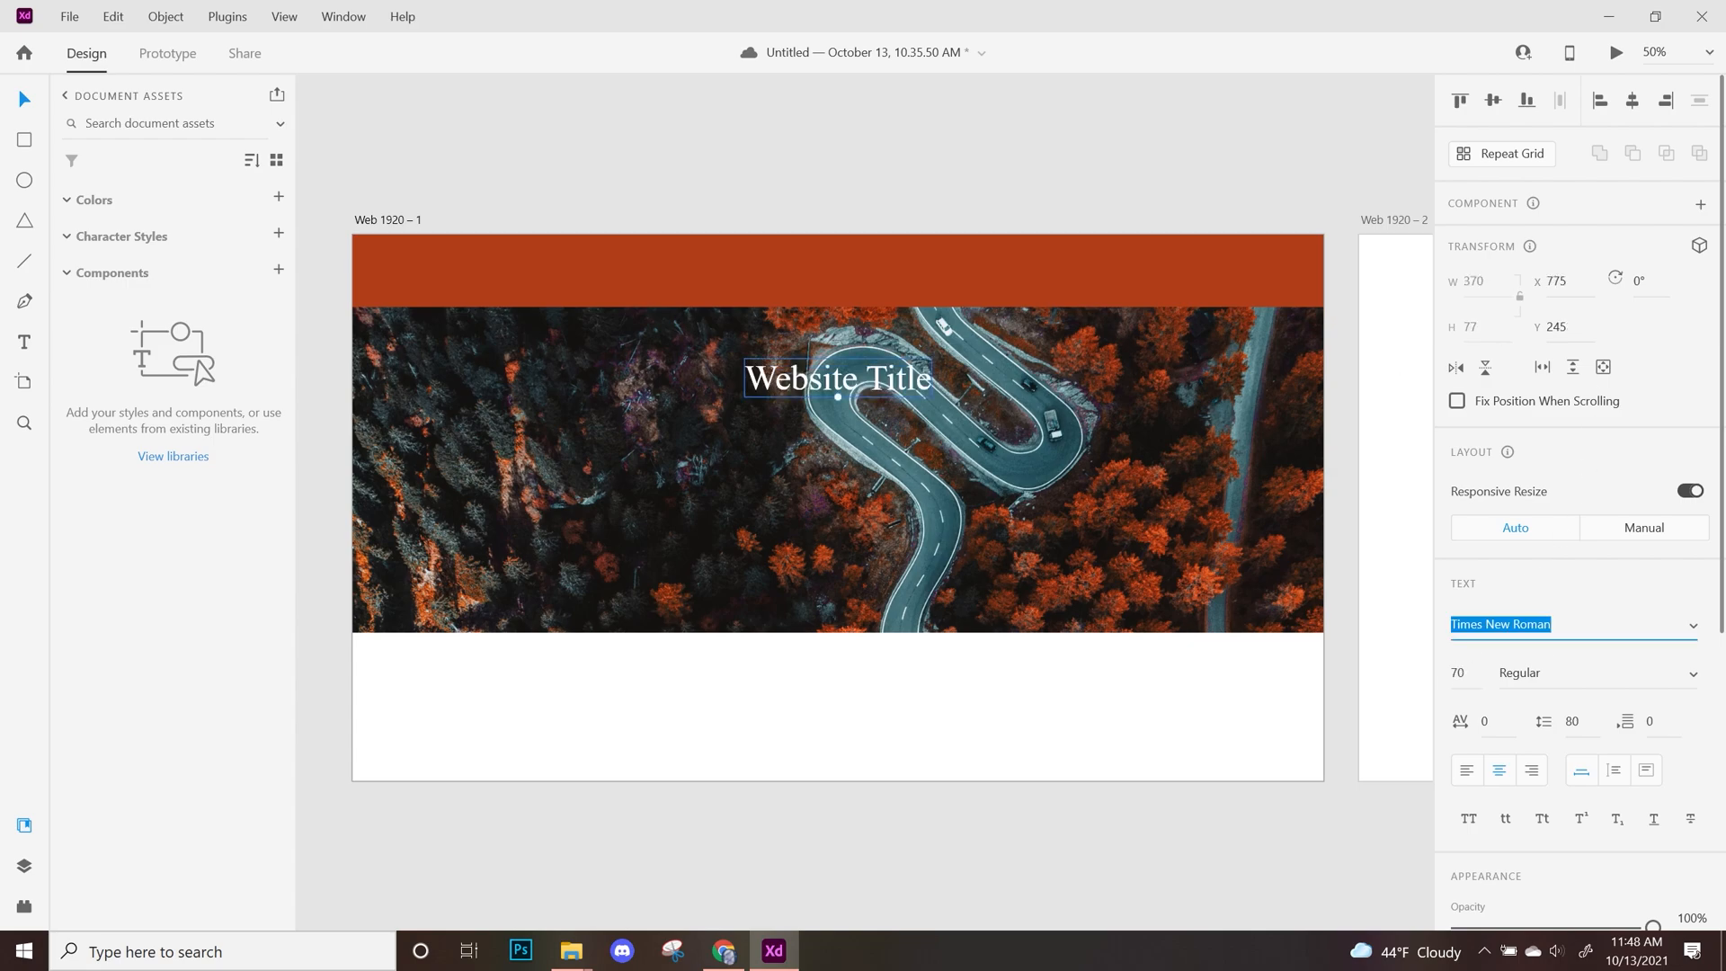
{"action": "left_click", "coordinate": [1692, 629]}
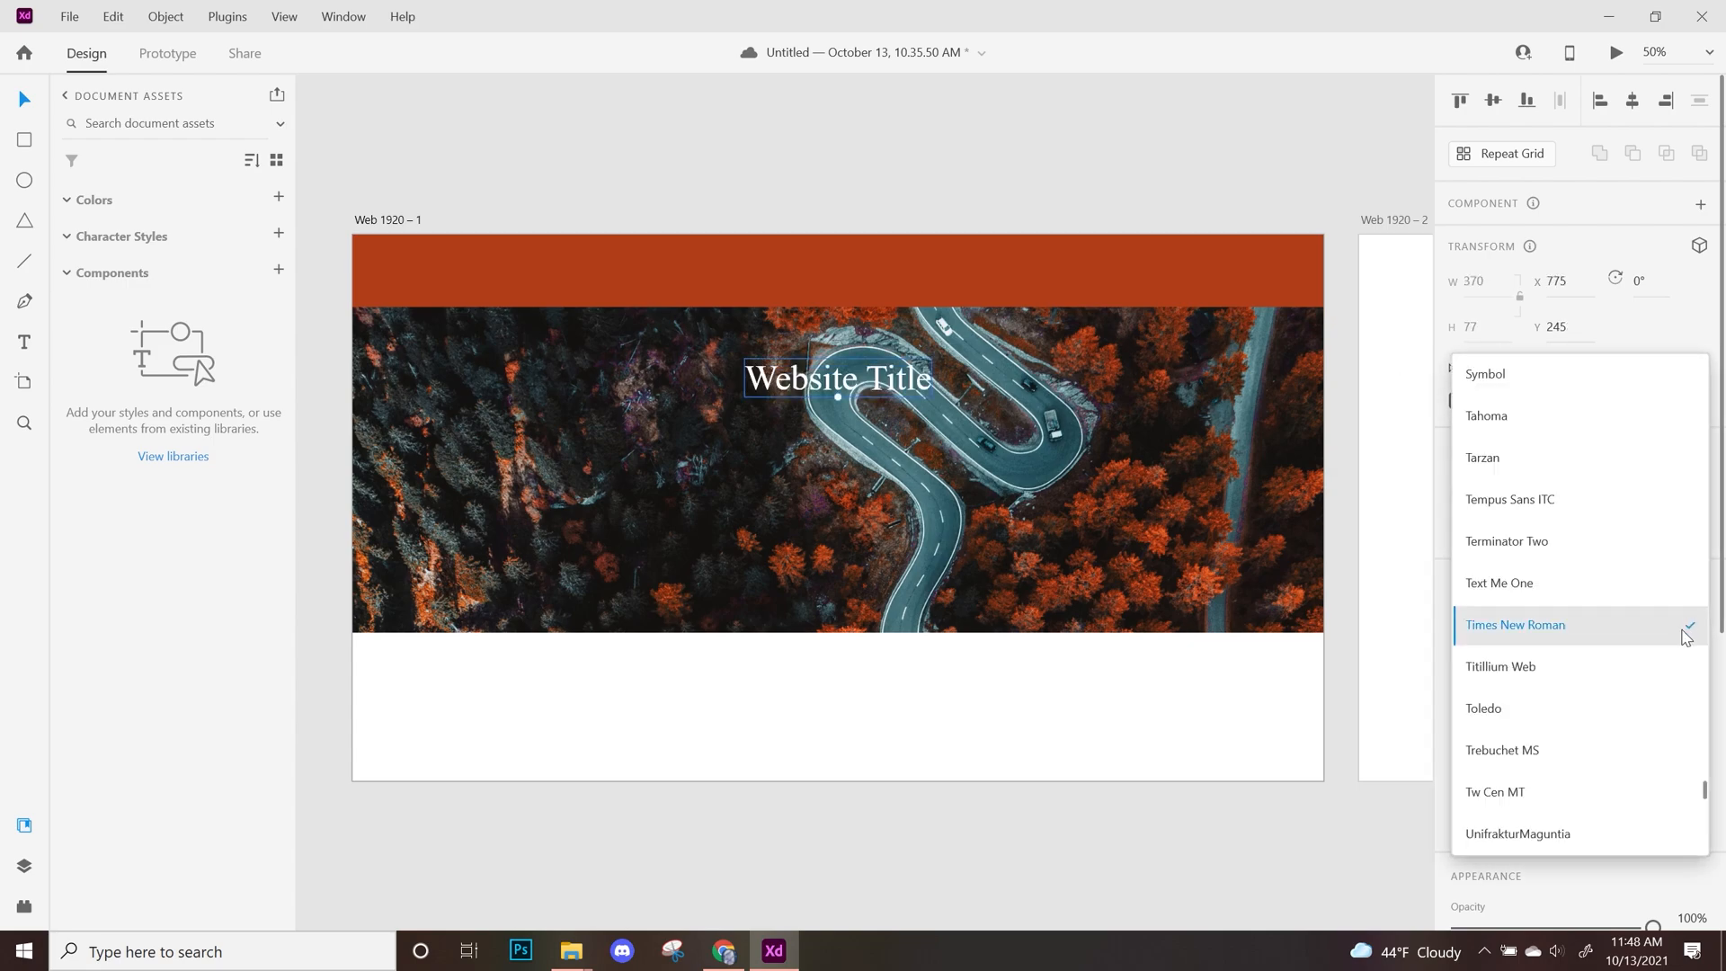
{"action": "scroll", "coordinate": [1672, 654], "scroll_direction": "down", "scroll_amount": 9}
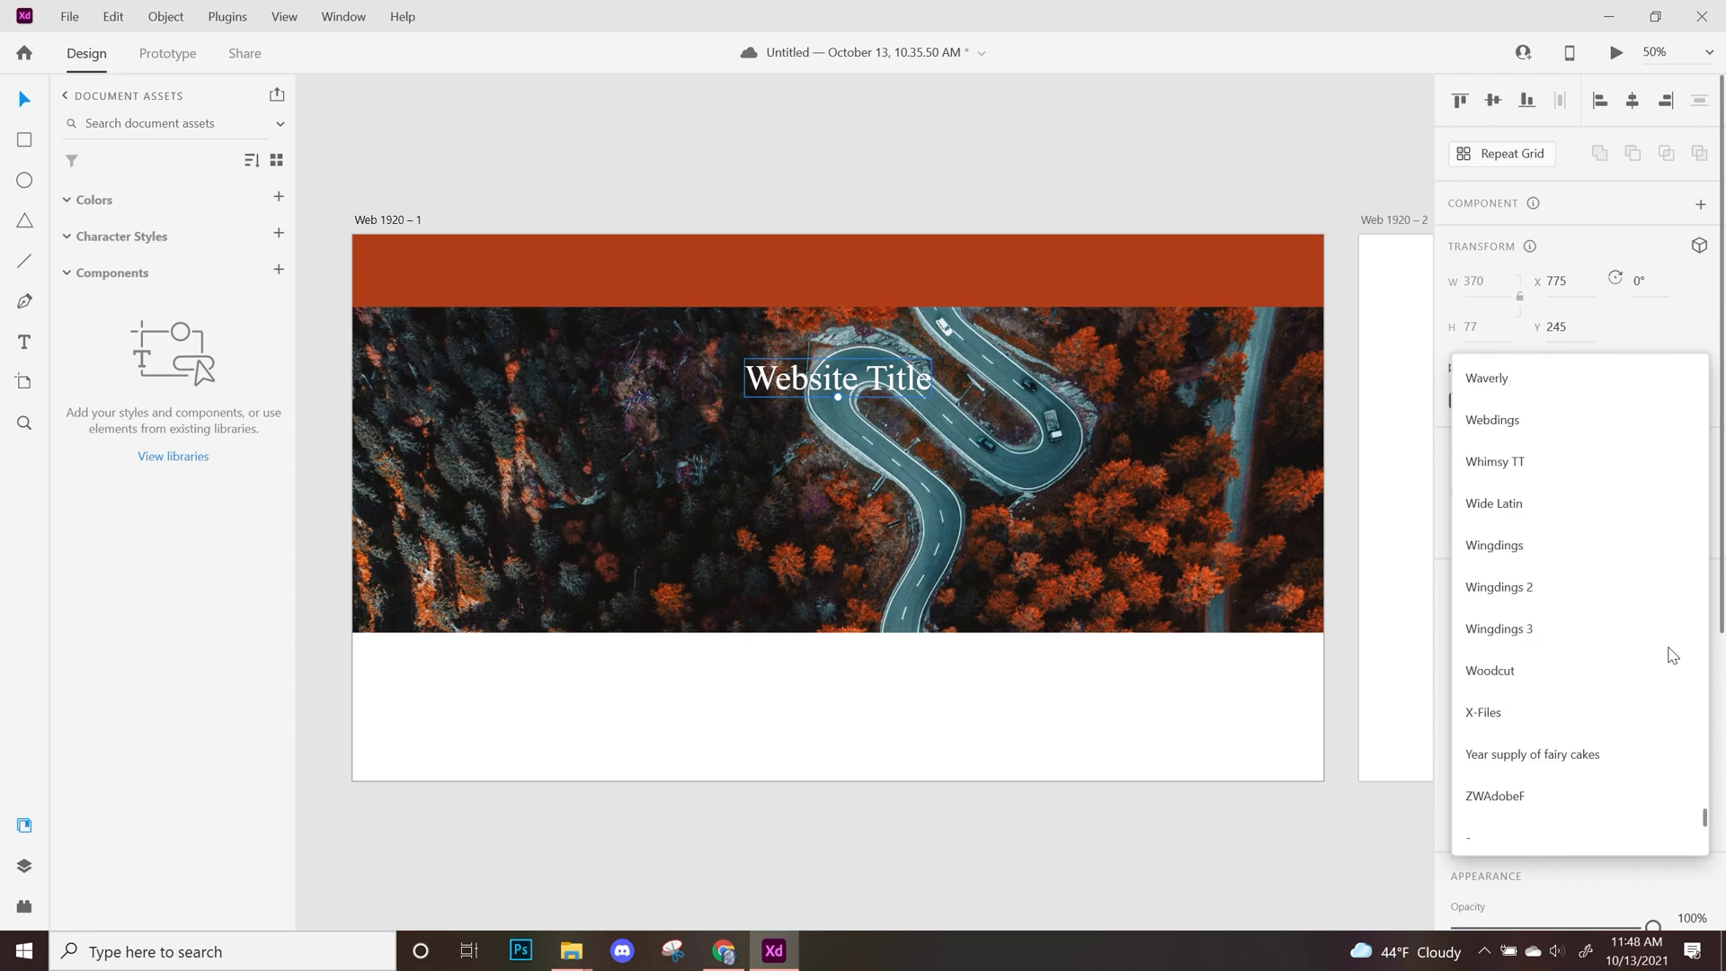
{"action": "scroll", "coordinate": [1672, 654], "scroll_direction": "down", "scroll_amount": 6}
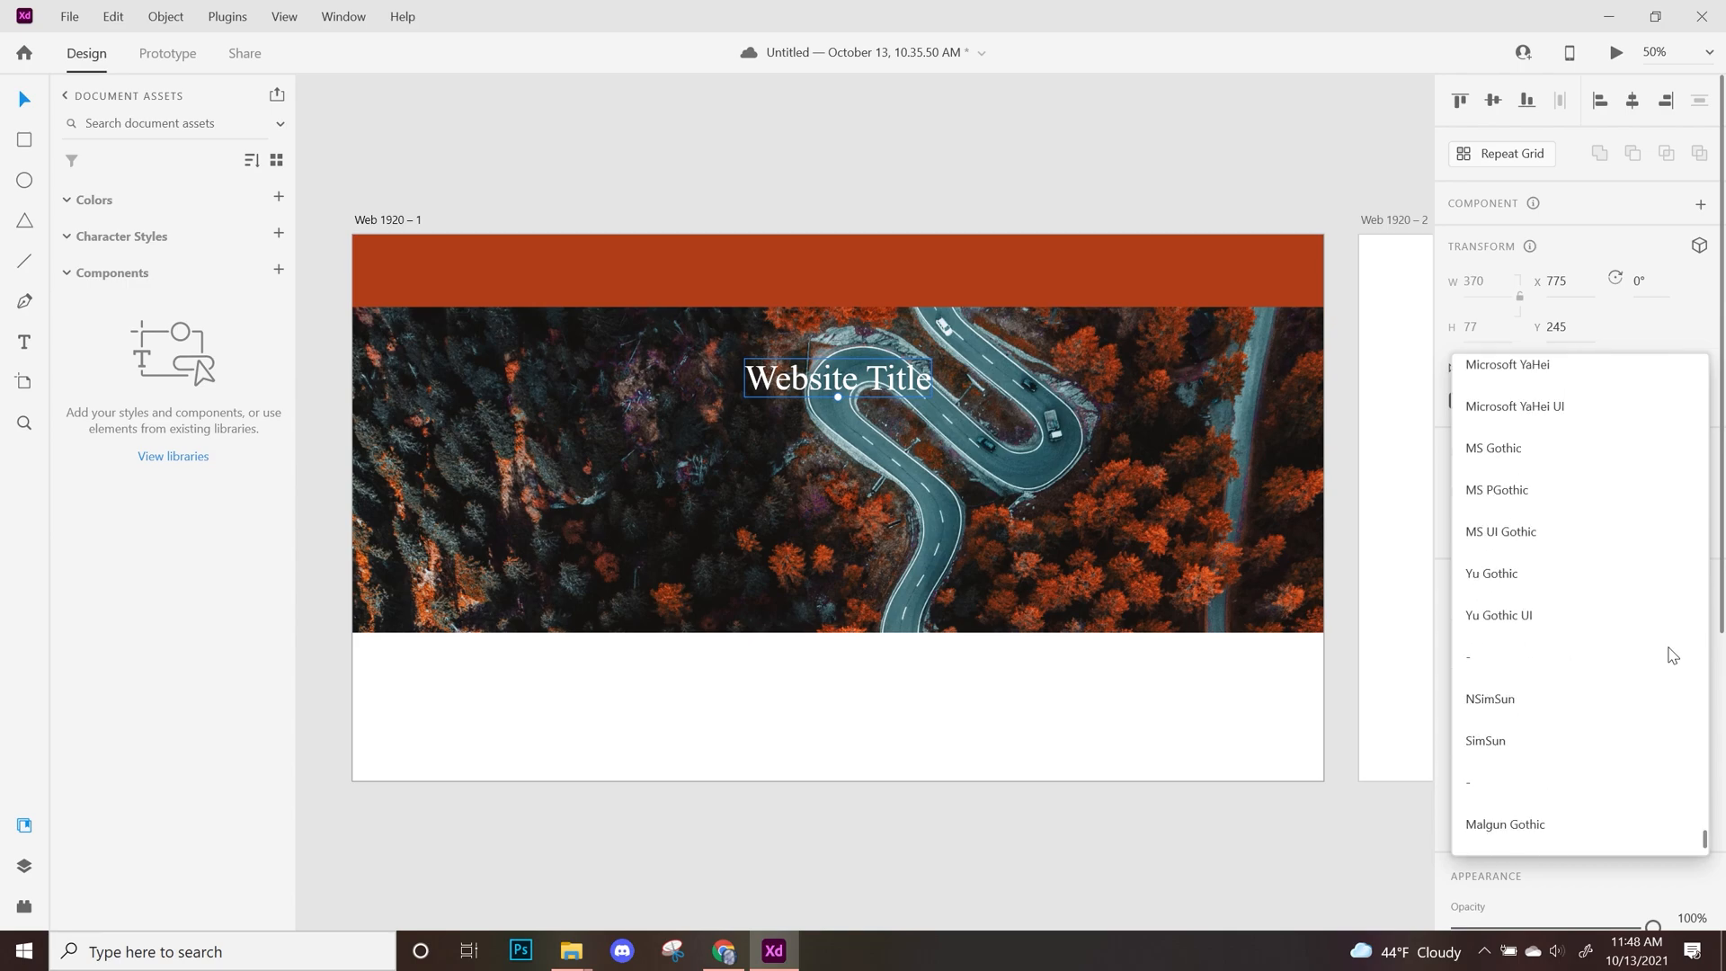
{"action": "scroll", "coordinate": [1672, 655], "scroll_direction": "down", "scroll_amount": 3}
{"action": "left_click", "coordinate": [1420, 856]}
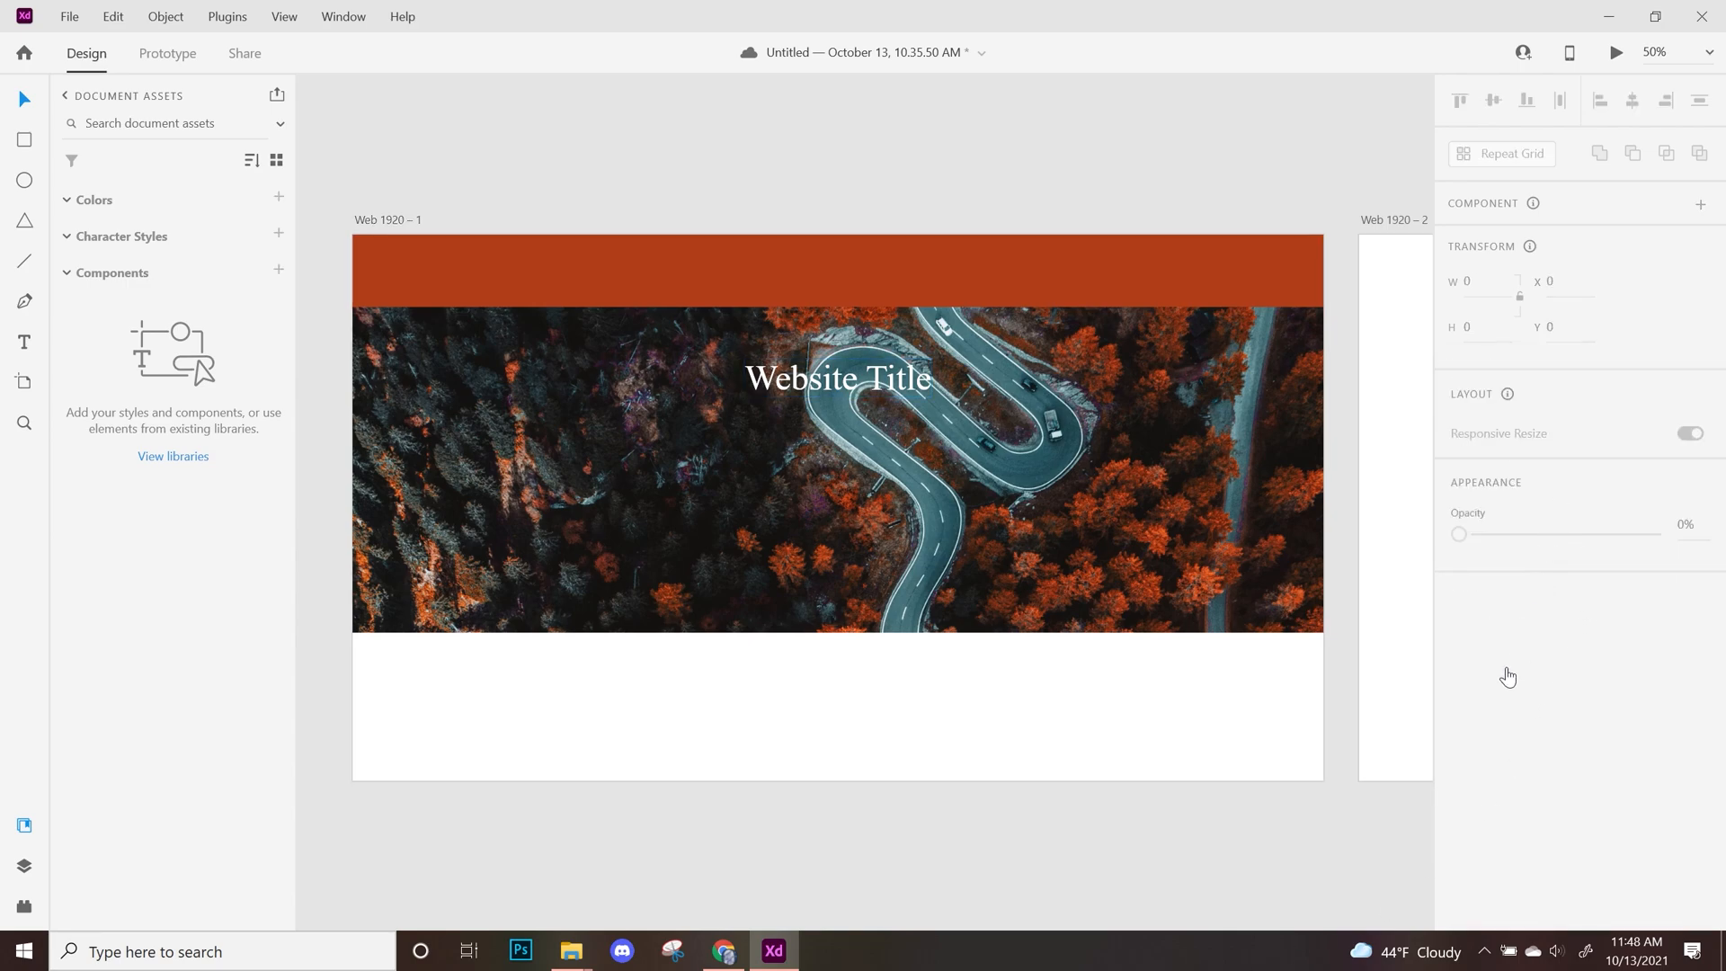
Set the website title's font to Raleway
{"action": "left_click", "coordinate": [810, 382]}
{"action": "left_click", "coordinate": [1499, 624]}
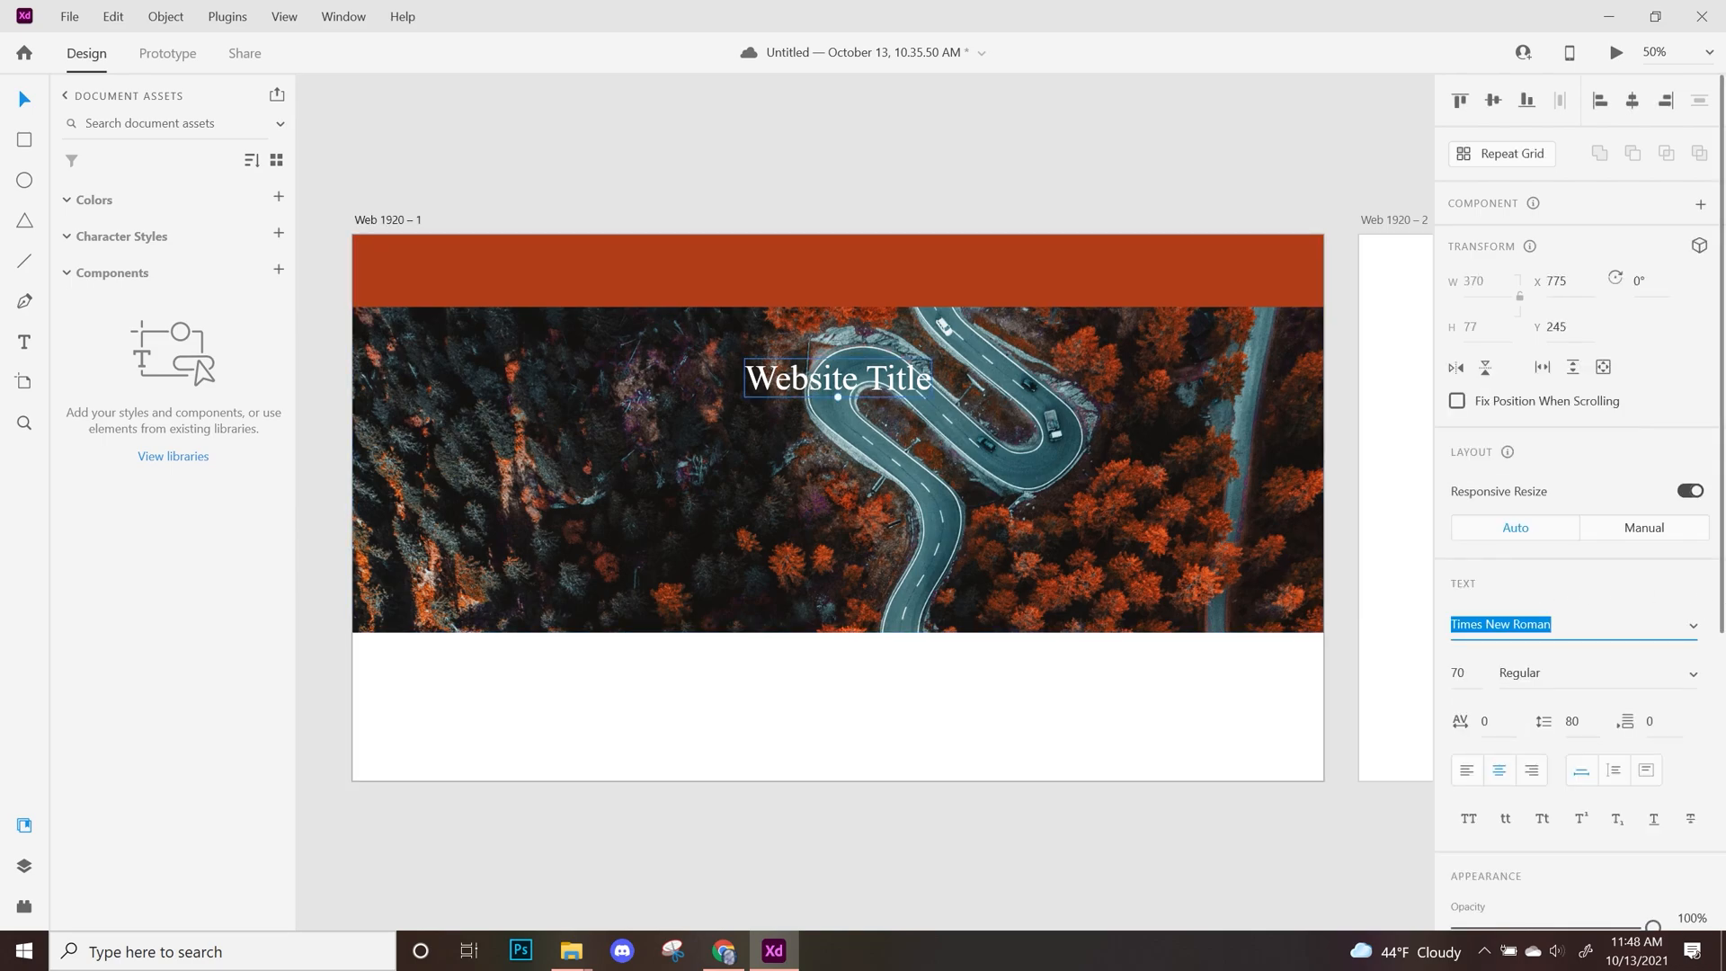
{"action": "type", "text": "Raleway"}
{"action": "key", "text": "Return"}
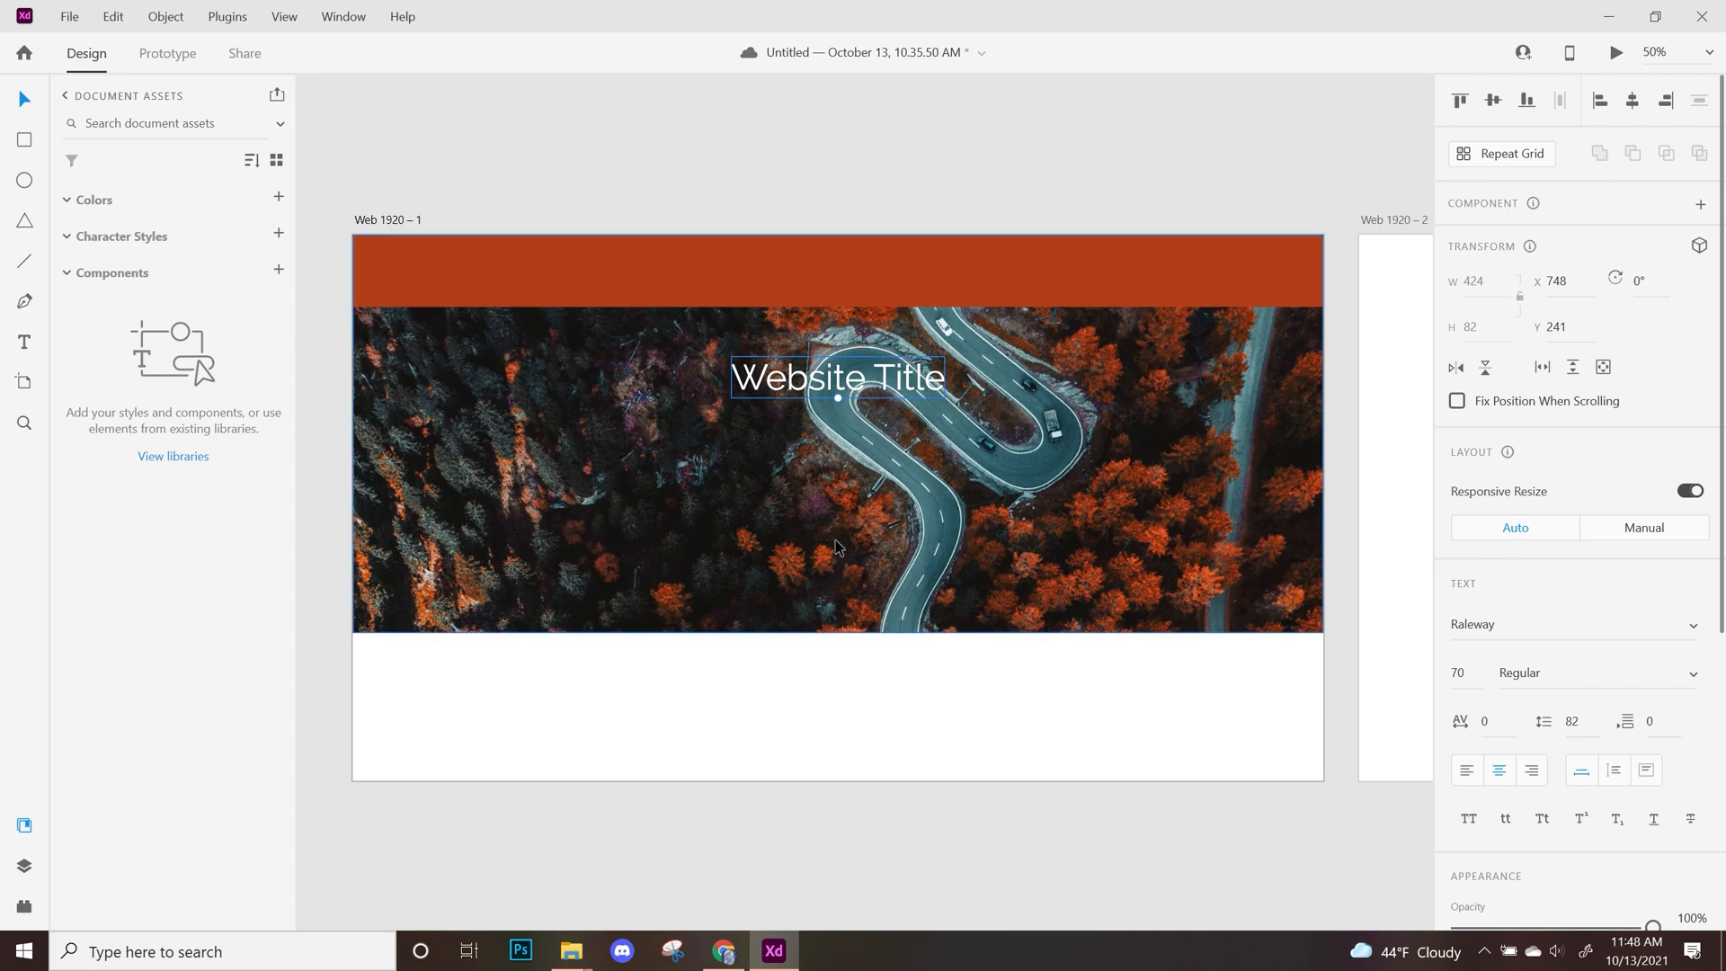
Try the ExtraBold weight on the website title
{"action": "left_click", "coordinate": [1690, 672]}
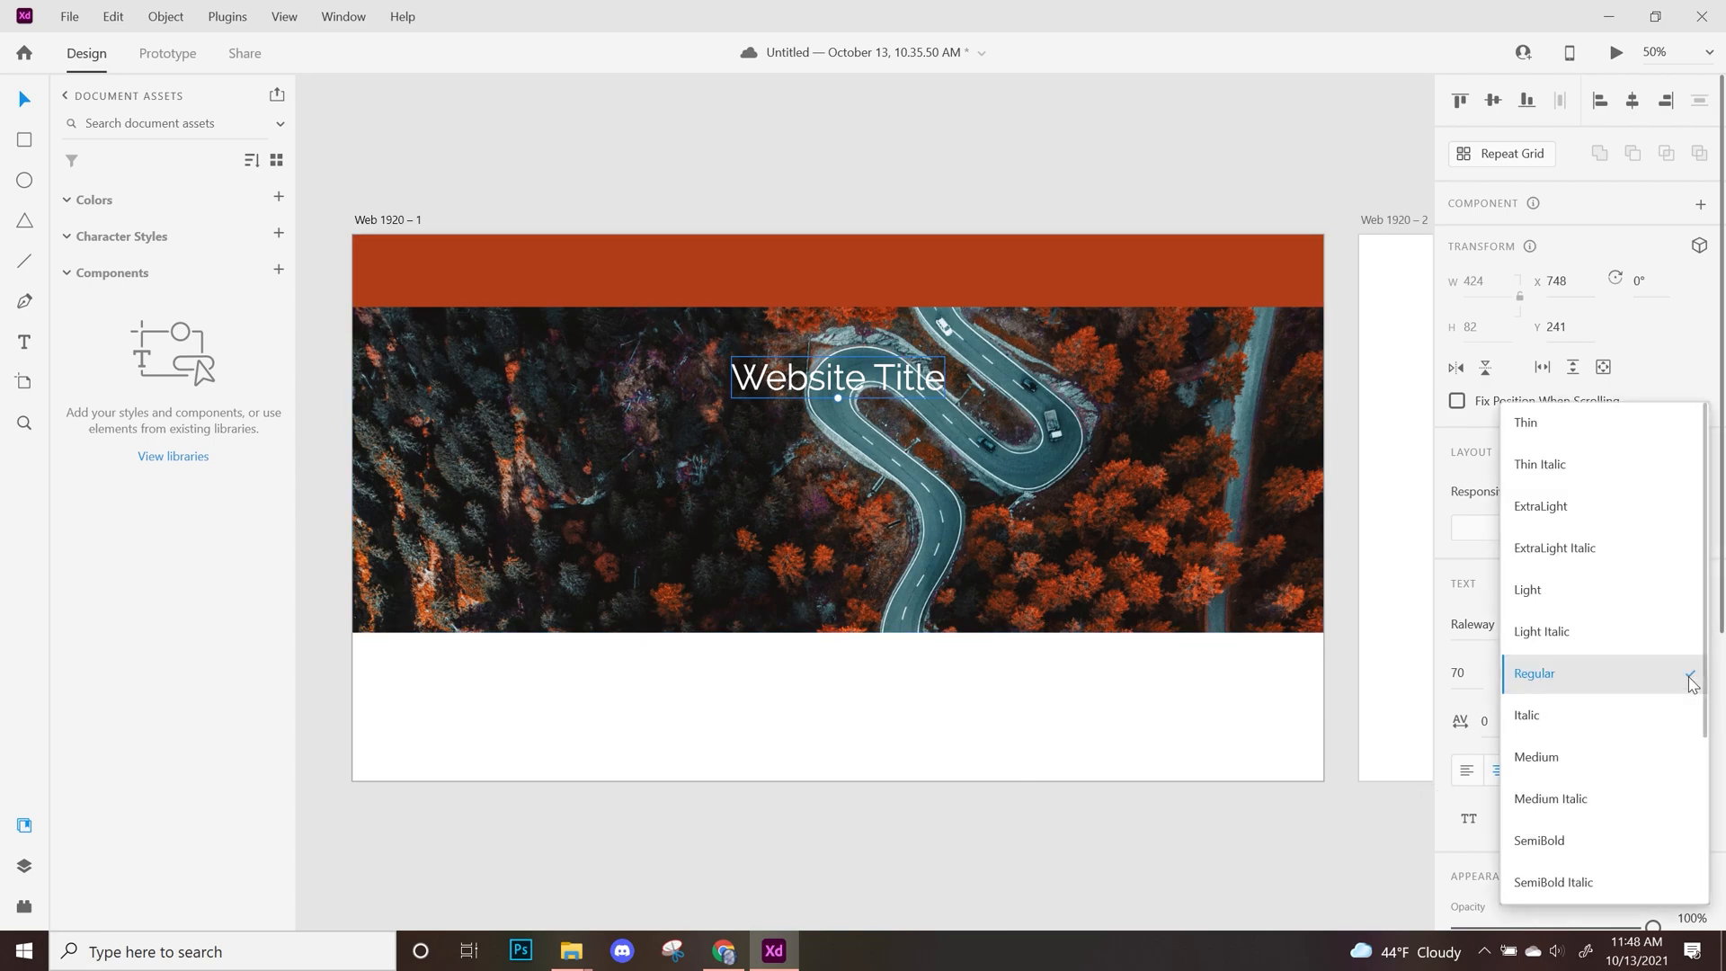
{"action": "scroll", "coordinate": [1605, 584], "scroll_direction": "down", "scroll_amount": 3}
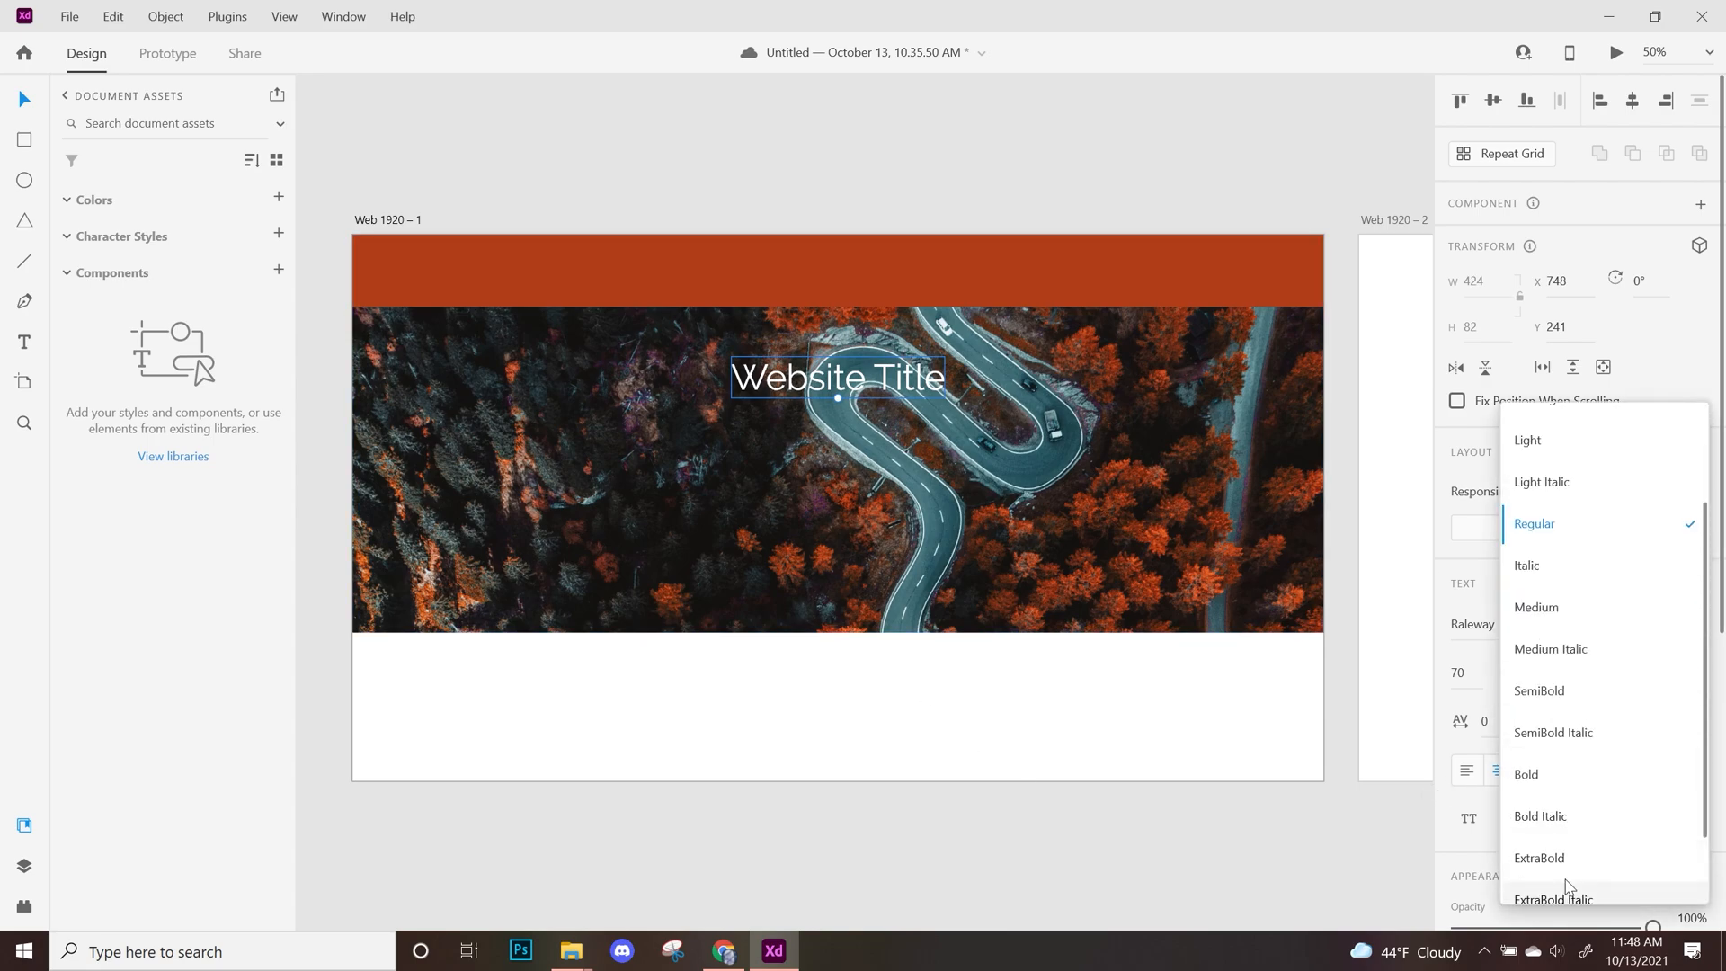
{"action": "left_click", "coordinate": [1539, 858]}
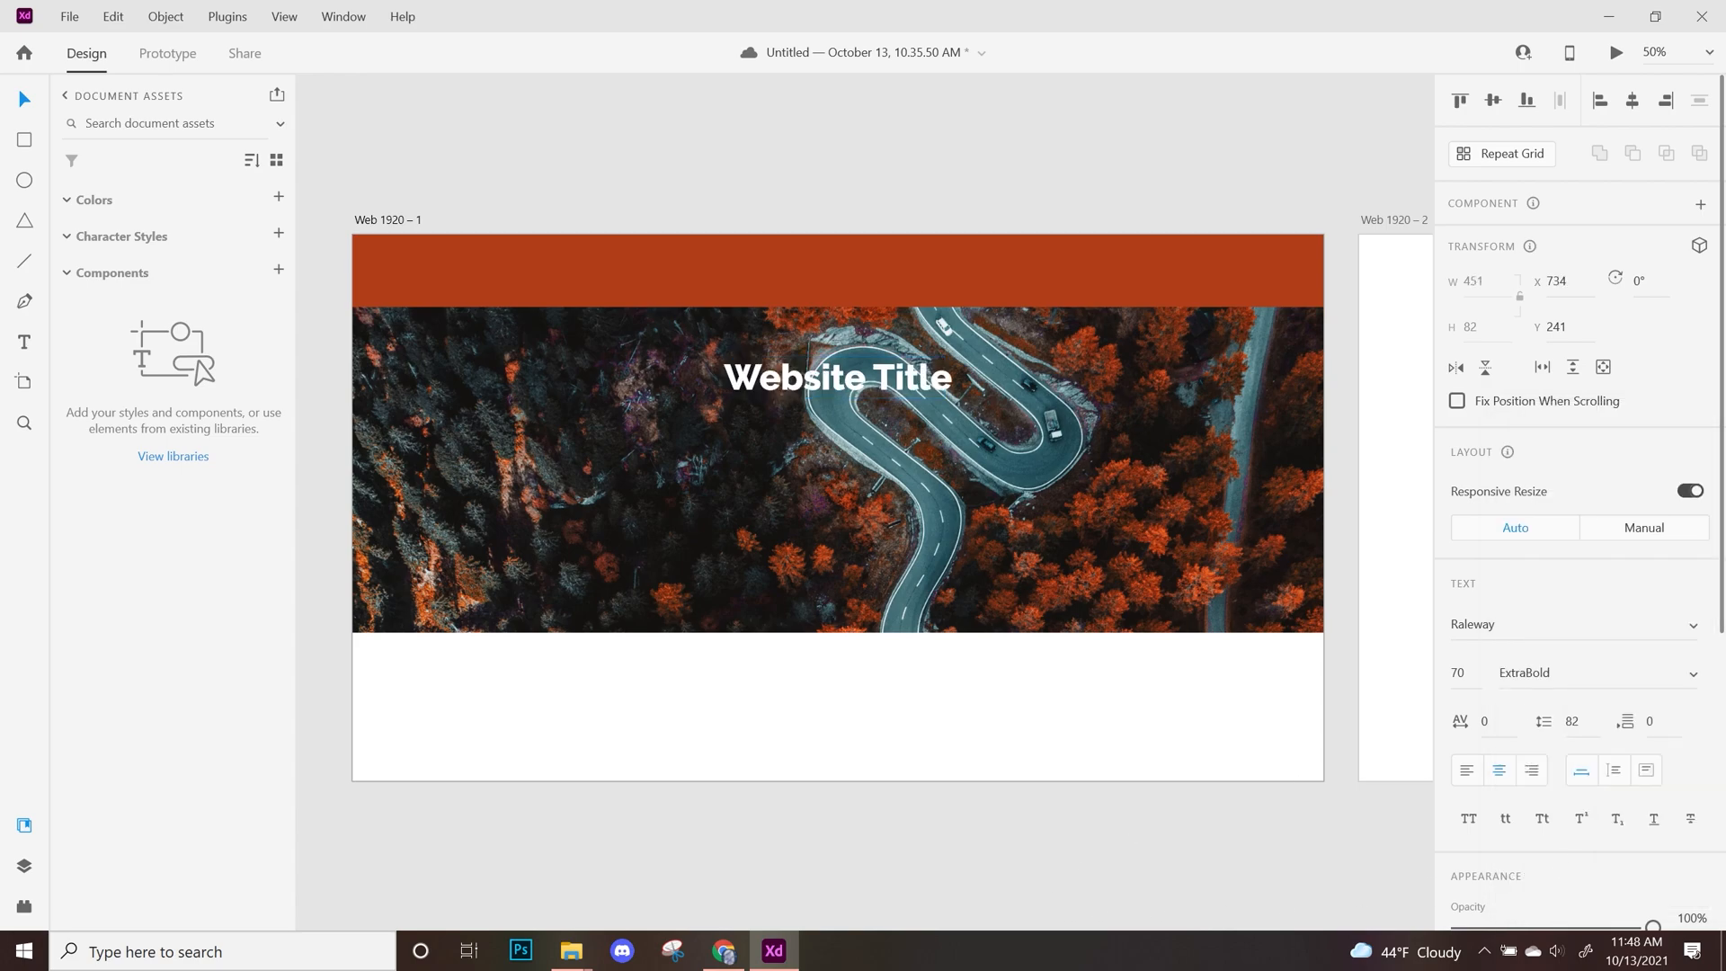
Set the website title's font weight to SemiBold
{"action": "left_click", "coordinate": [1690, 674]}
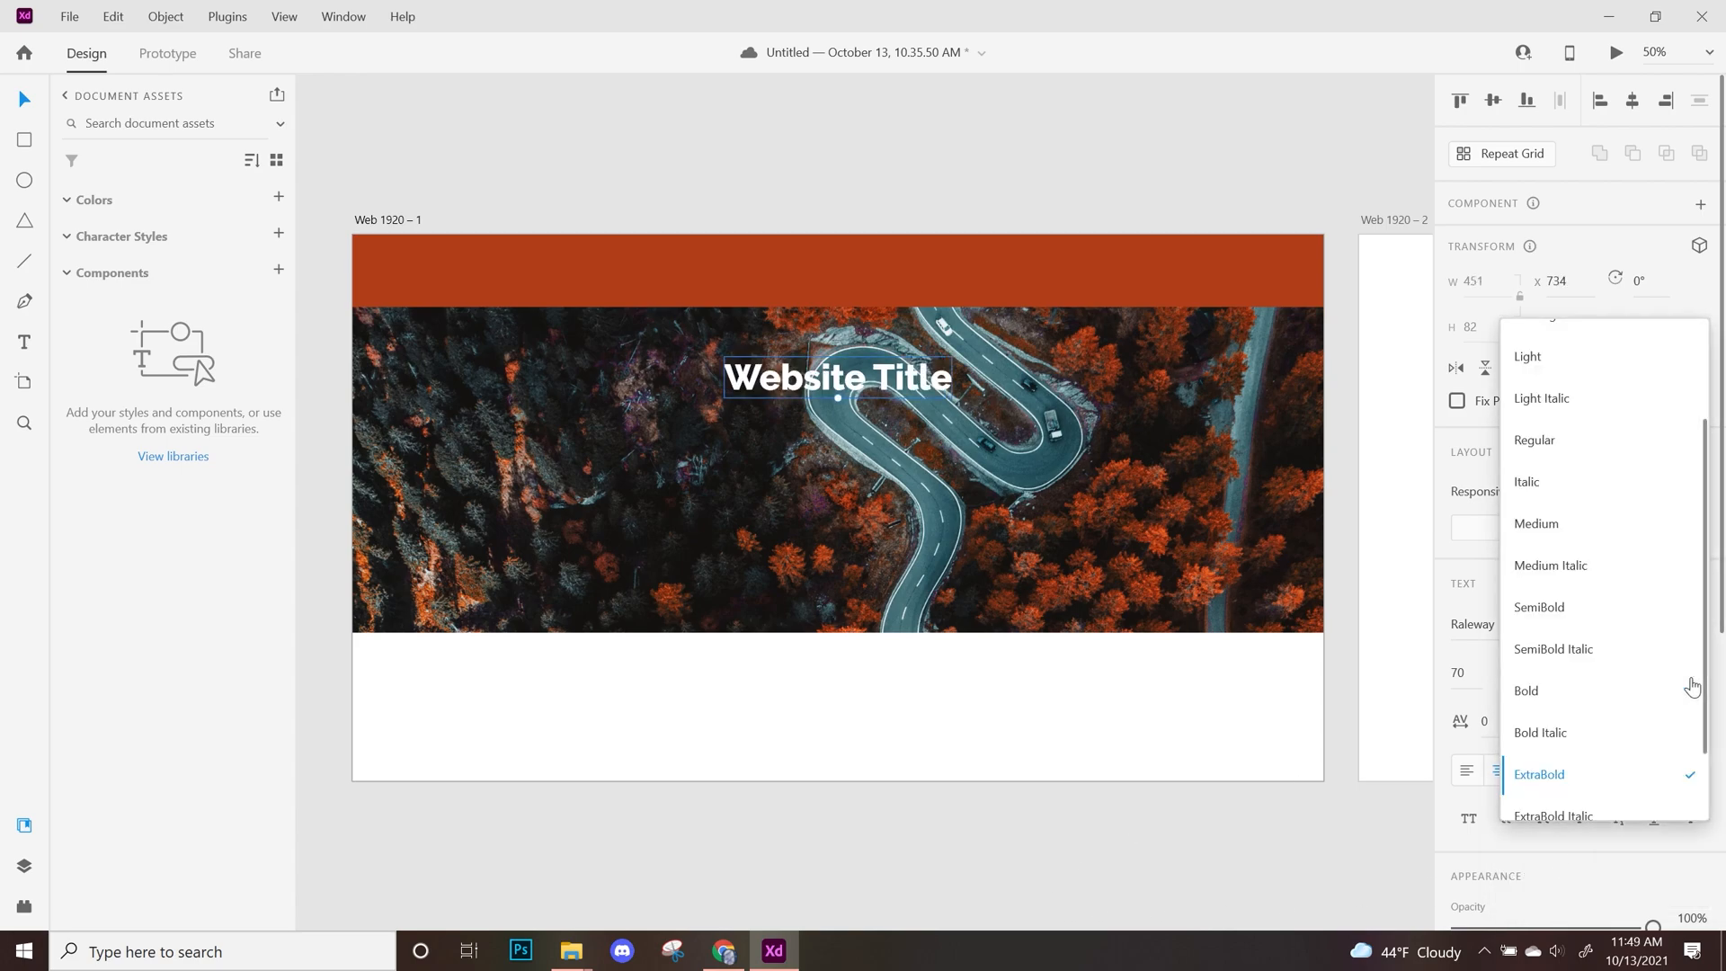
{"action": "left_click", "coordinate": [1618, 597]}
{"action": "left_click", "coordinate": [1115, 821]}
{"action": "left_click", "coordinate": [836, 373]}
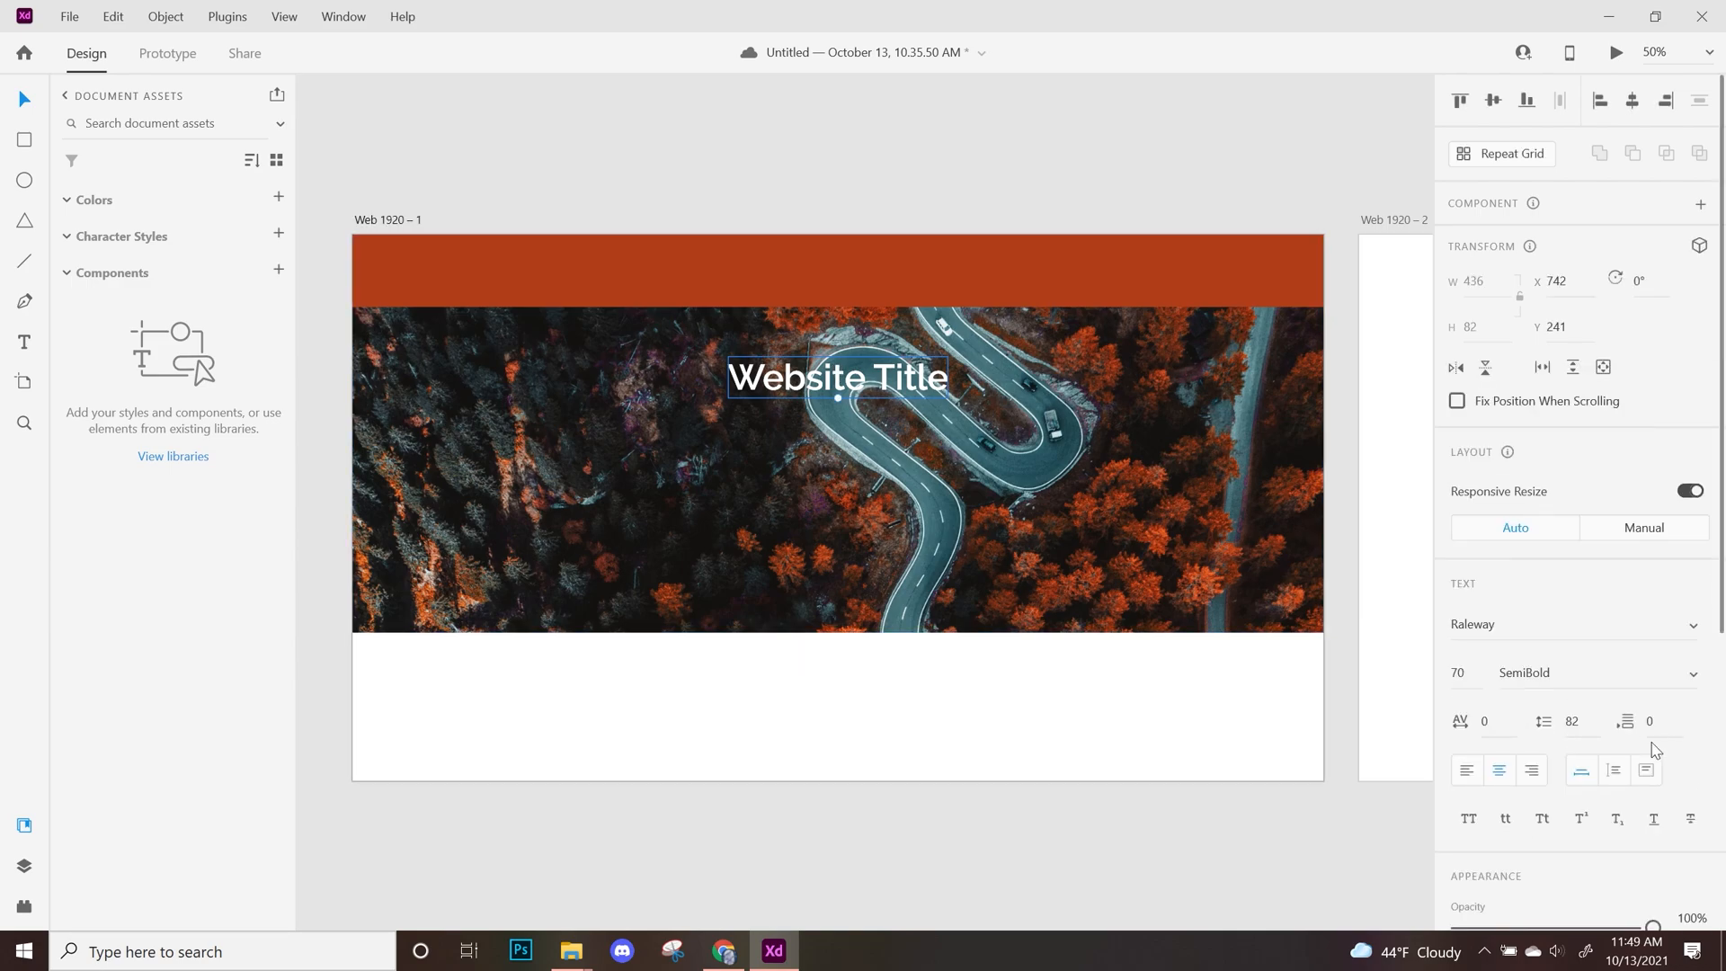
{"action": "left_click", "coordinate": [1149, 496]}
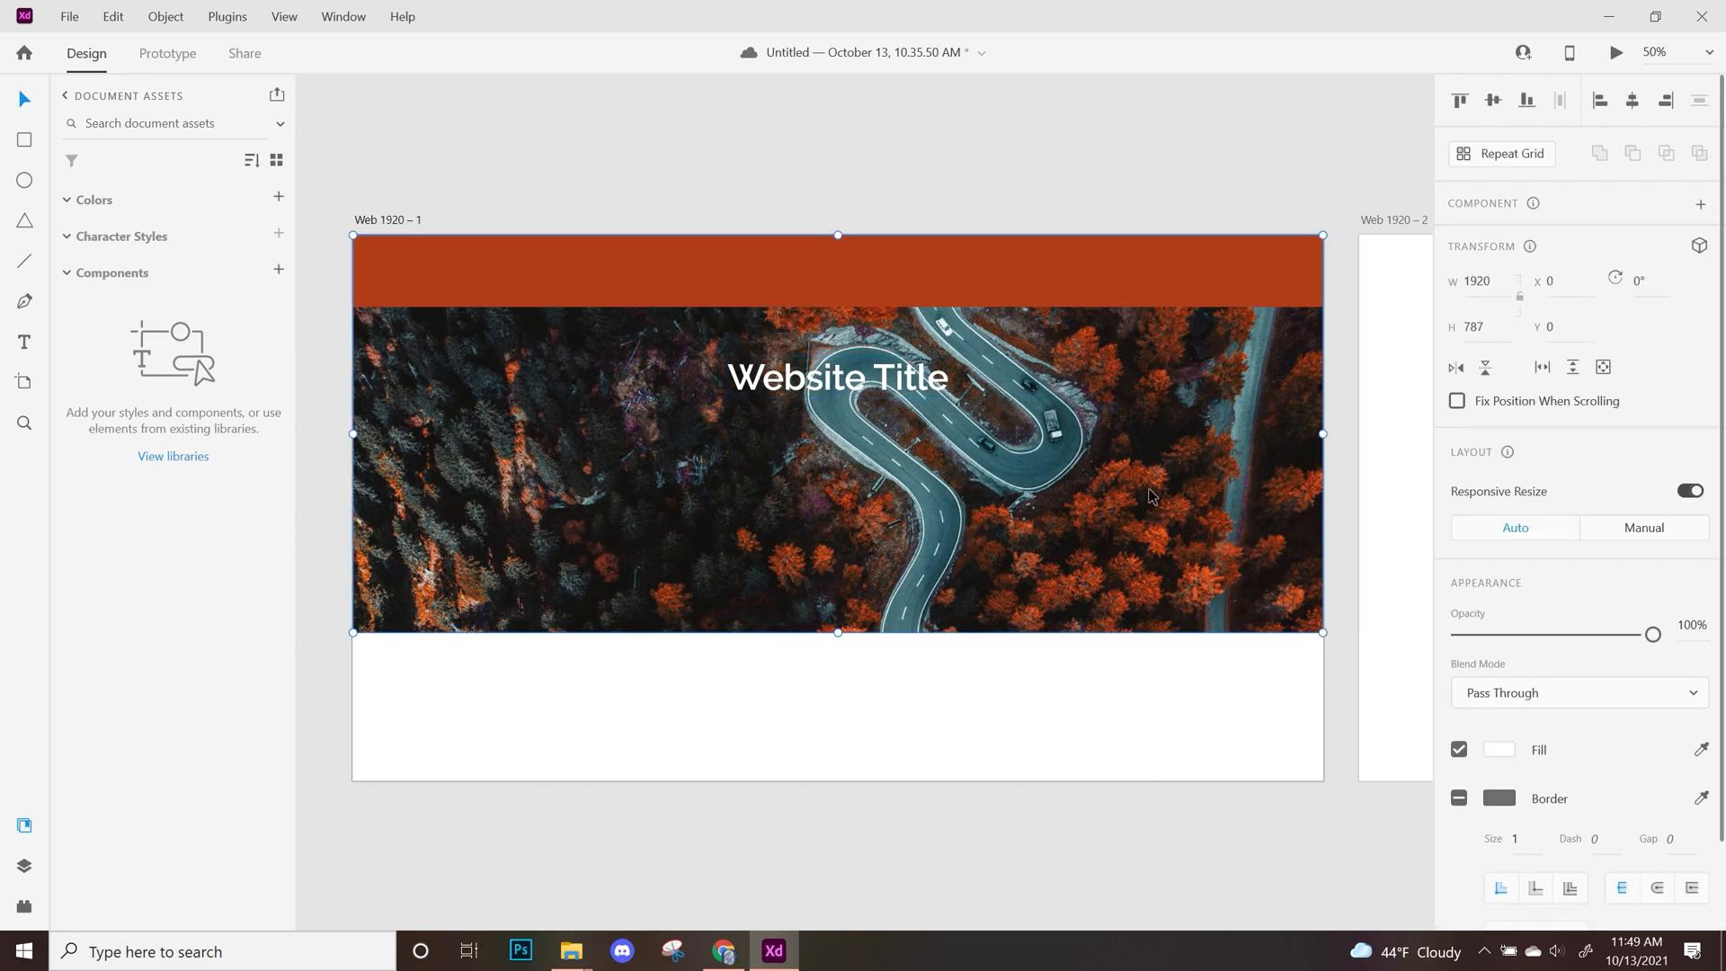
{"action": "scroll", "coordinate": [1626, 585], "scroll_direction": "down", "scroll_amount": 2}
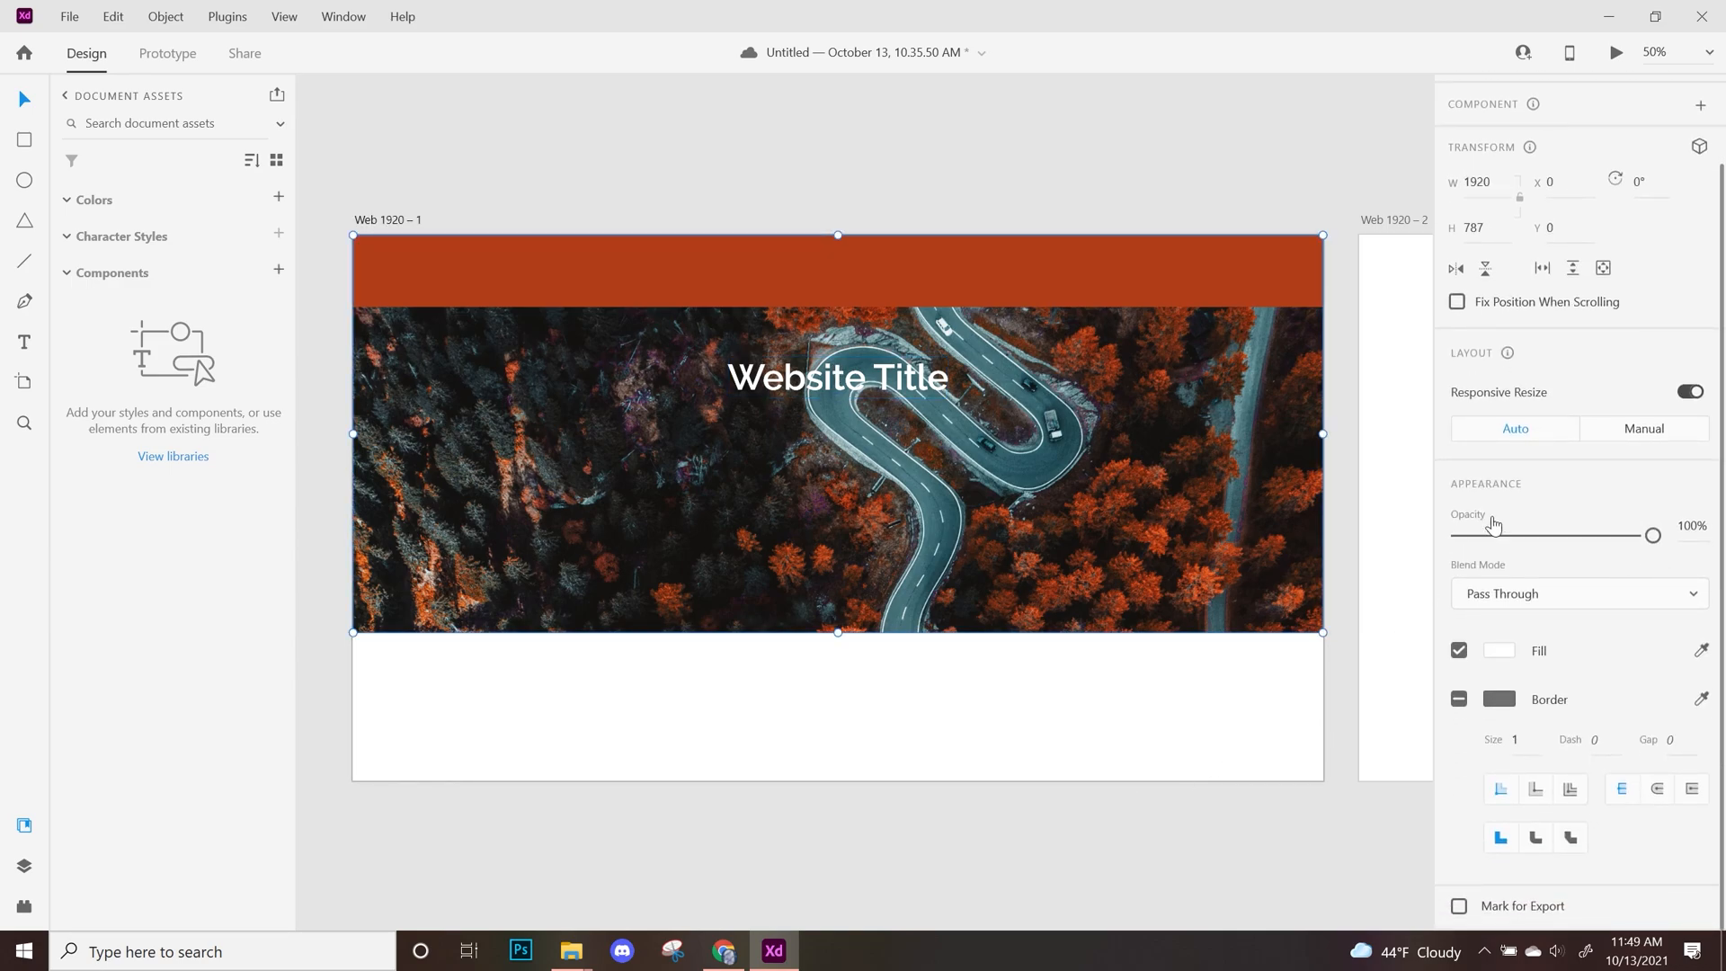
{"action": "mouse_move", "coordinate": [1662, 538]}
{"action": "left_mouse_down"}
{"action": "mouse_move", "coordinate": [1638, 532]}
{"action": "mouse_move", "coordinate": [1679, 543]}
{"action": "mouse_move", "coordinate": [1622, 536]}
{"action": "mouse_move", "coordinate": [1661, 537]}
{"action": "left_mouse_up"}
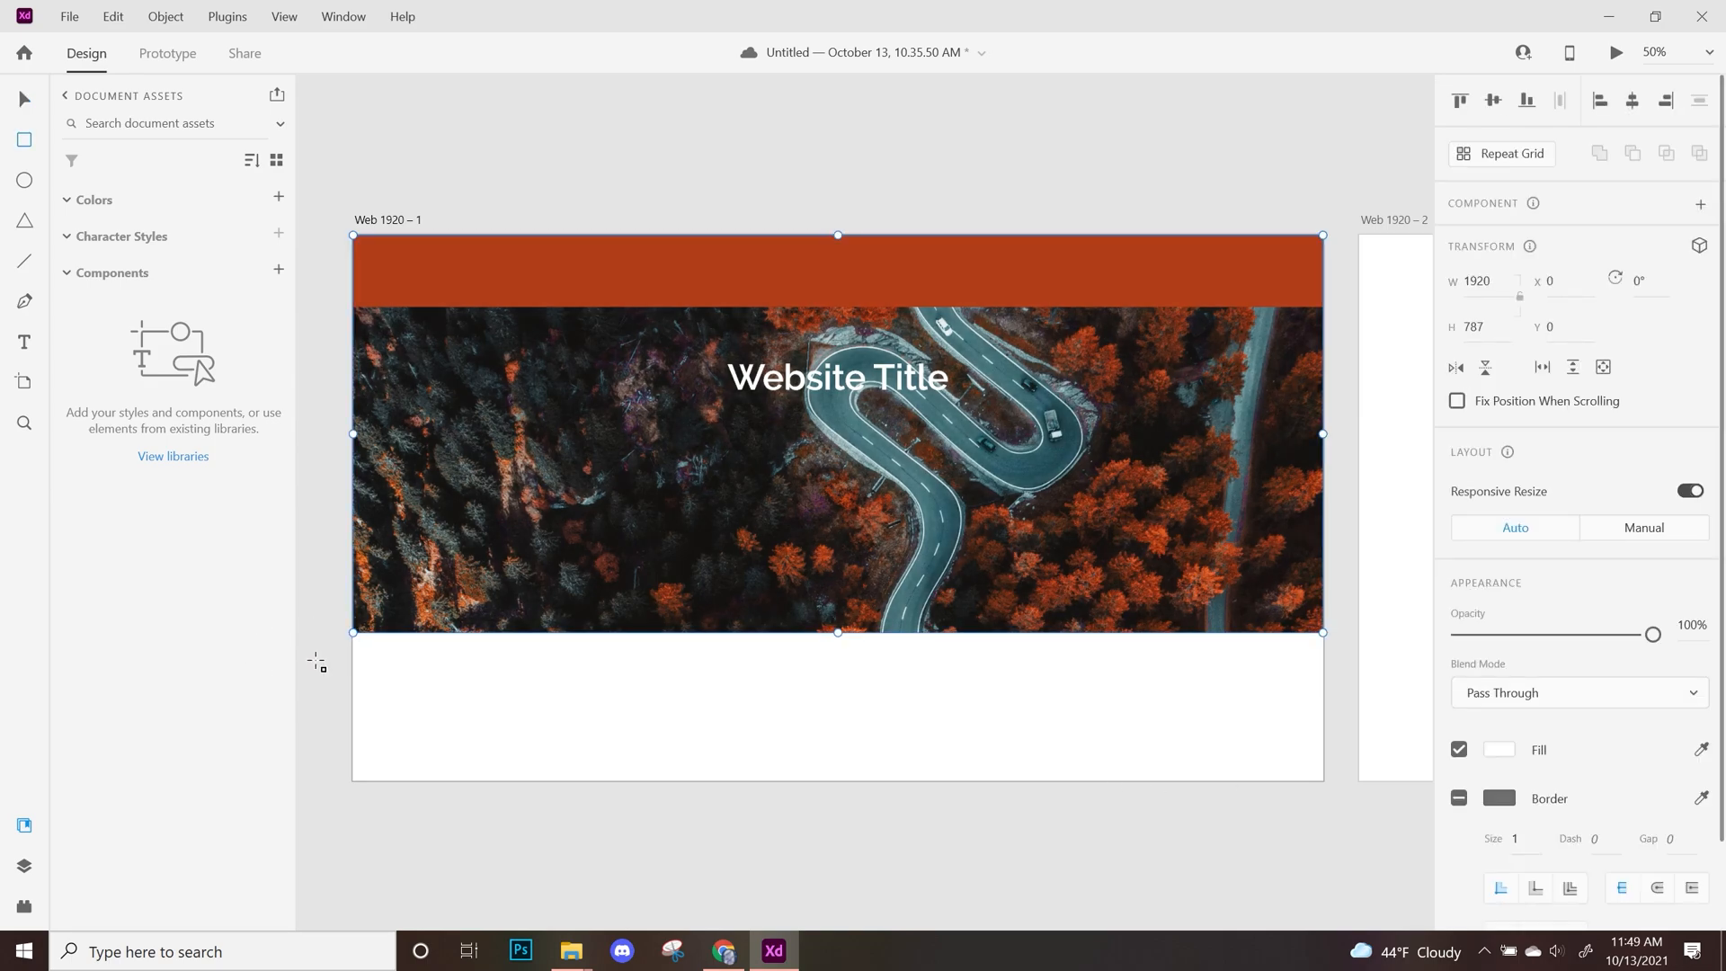
Draw a rectangle 1920 wide and about 708 high over the header and photo, filled with near-black sampled from the photo
{"action": "left_click_drag", "start_coordinate": [361, 692], "coordinate": [1331, 242]}
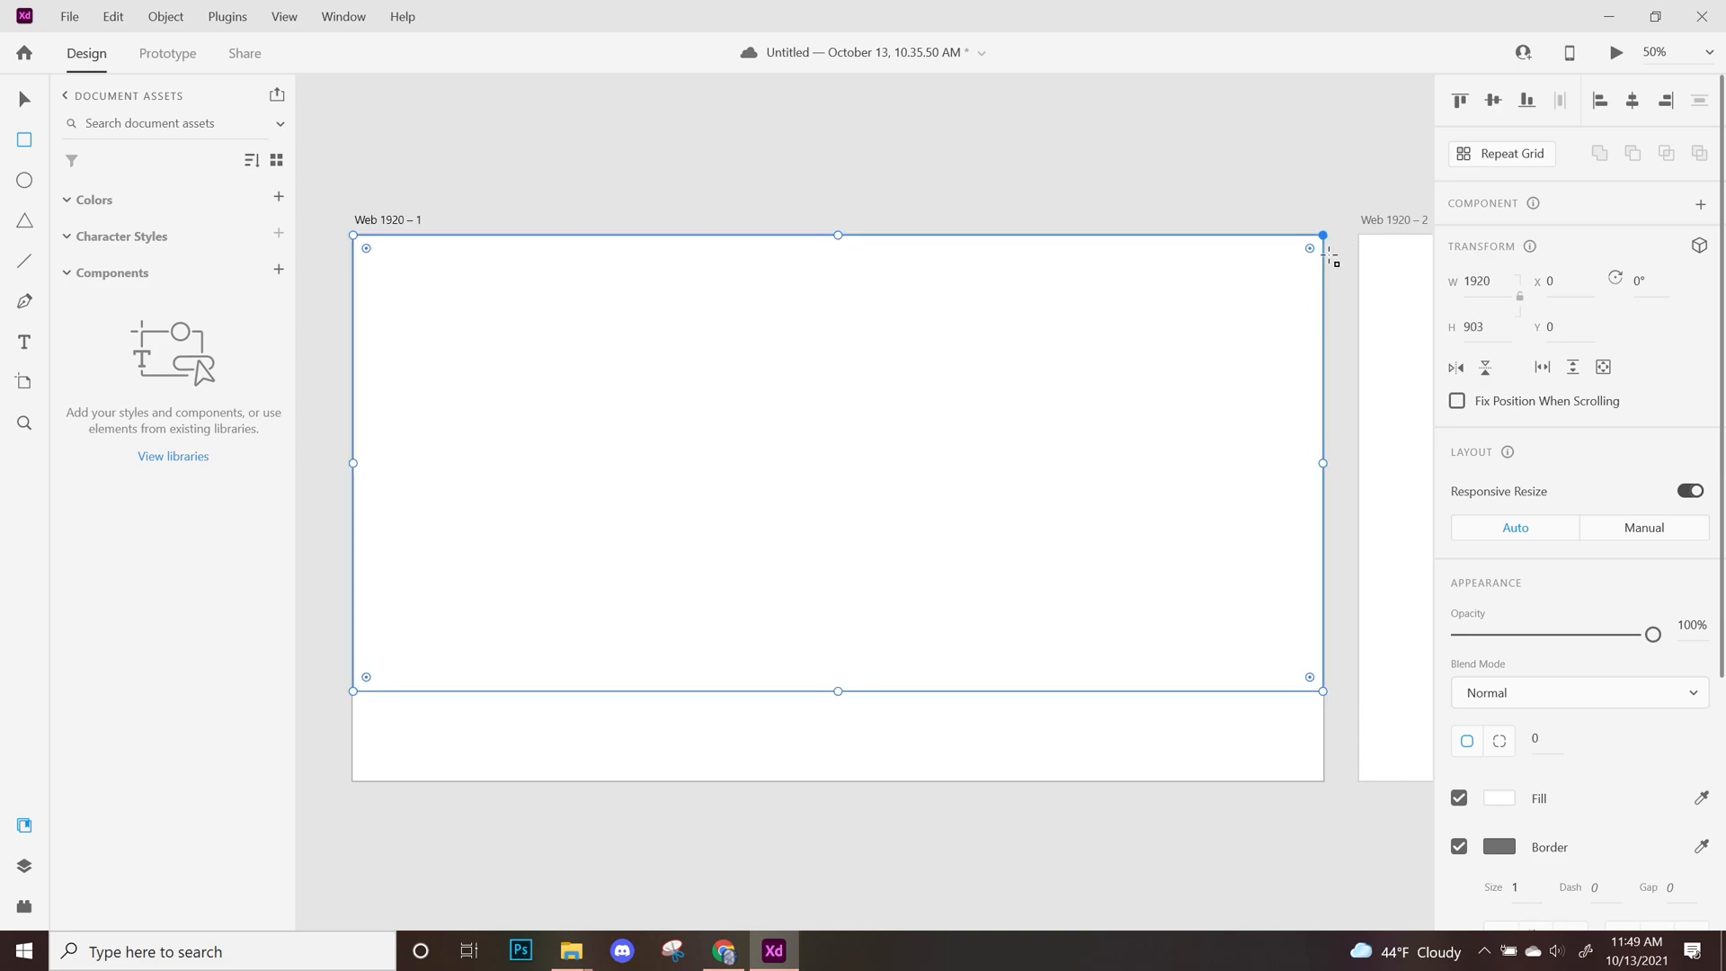
{"action": "left_click_drag", "start_coordinate": [841, 700], "coordinate": [840, 593]}
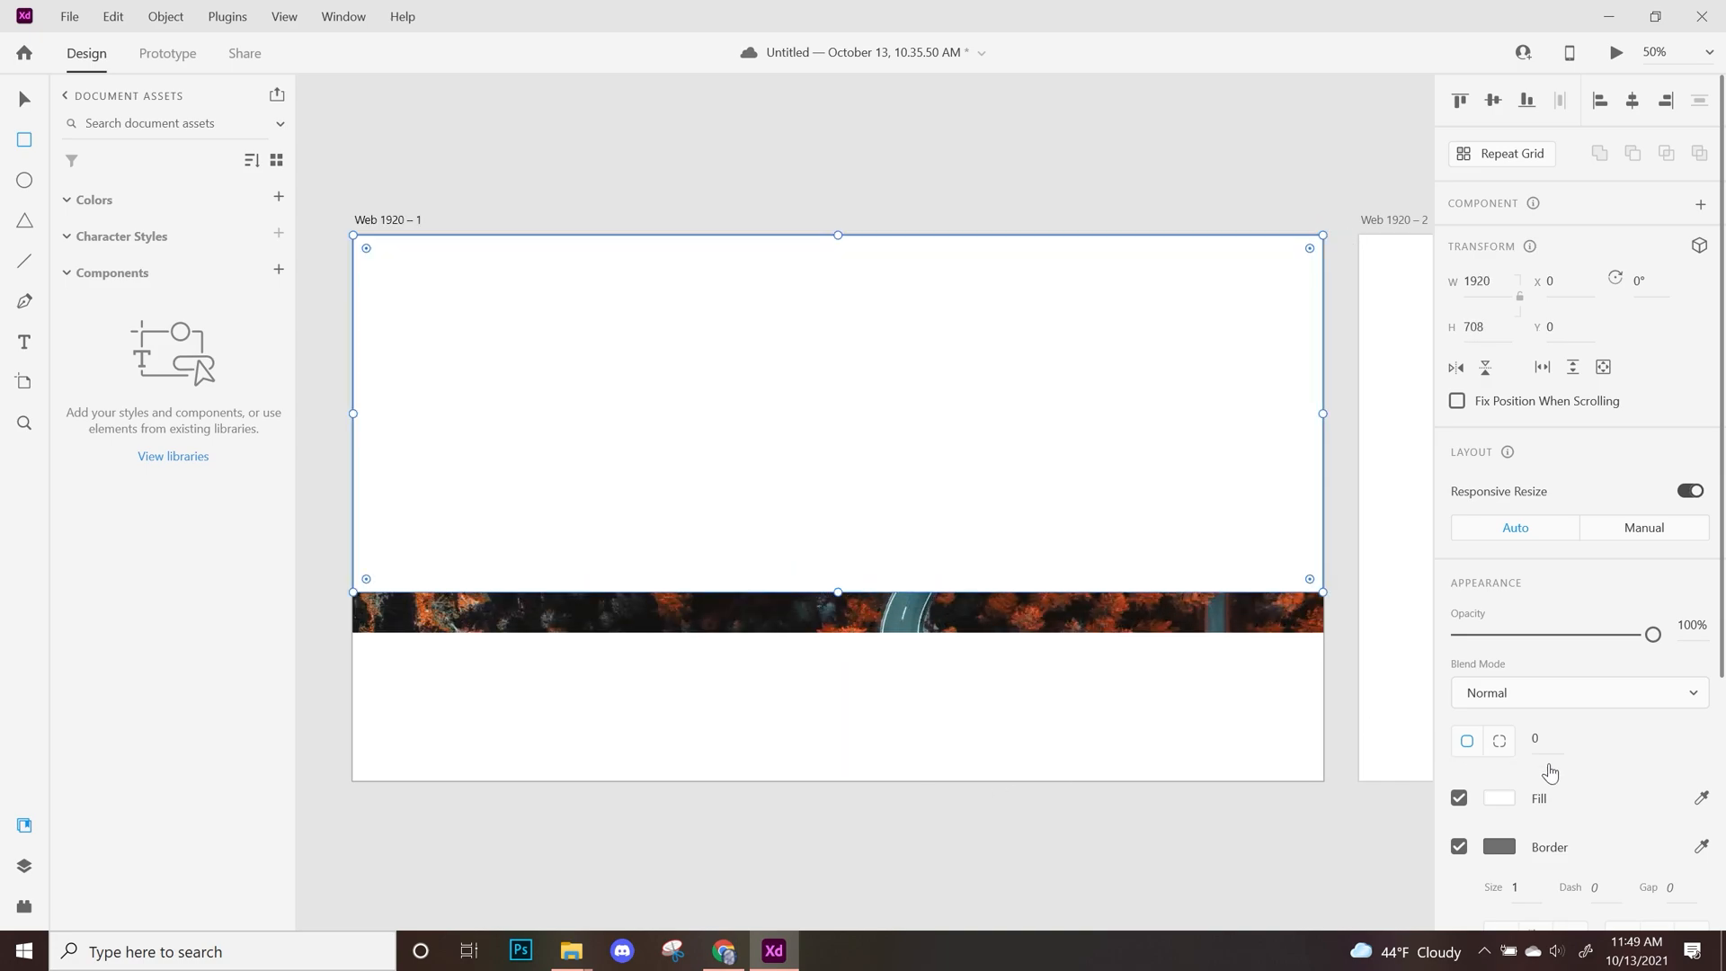
{"action": "left_click", "coordinate": [1702, 798]}
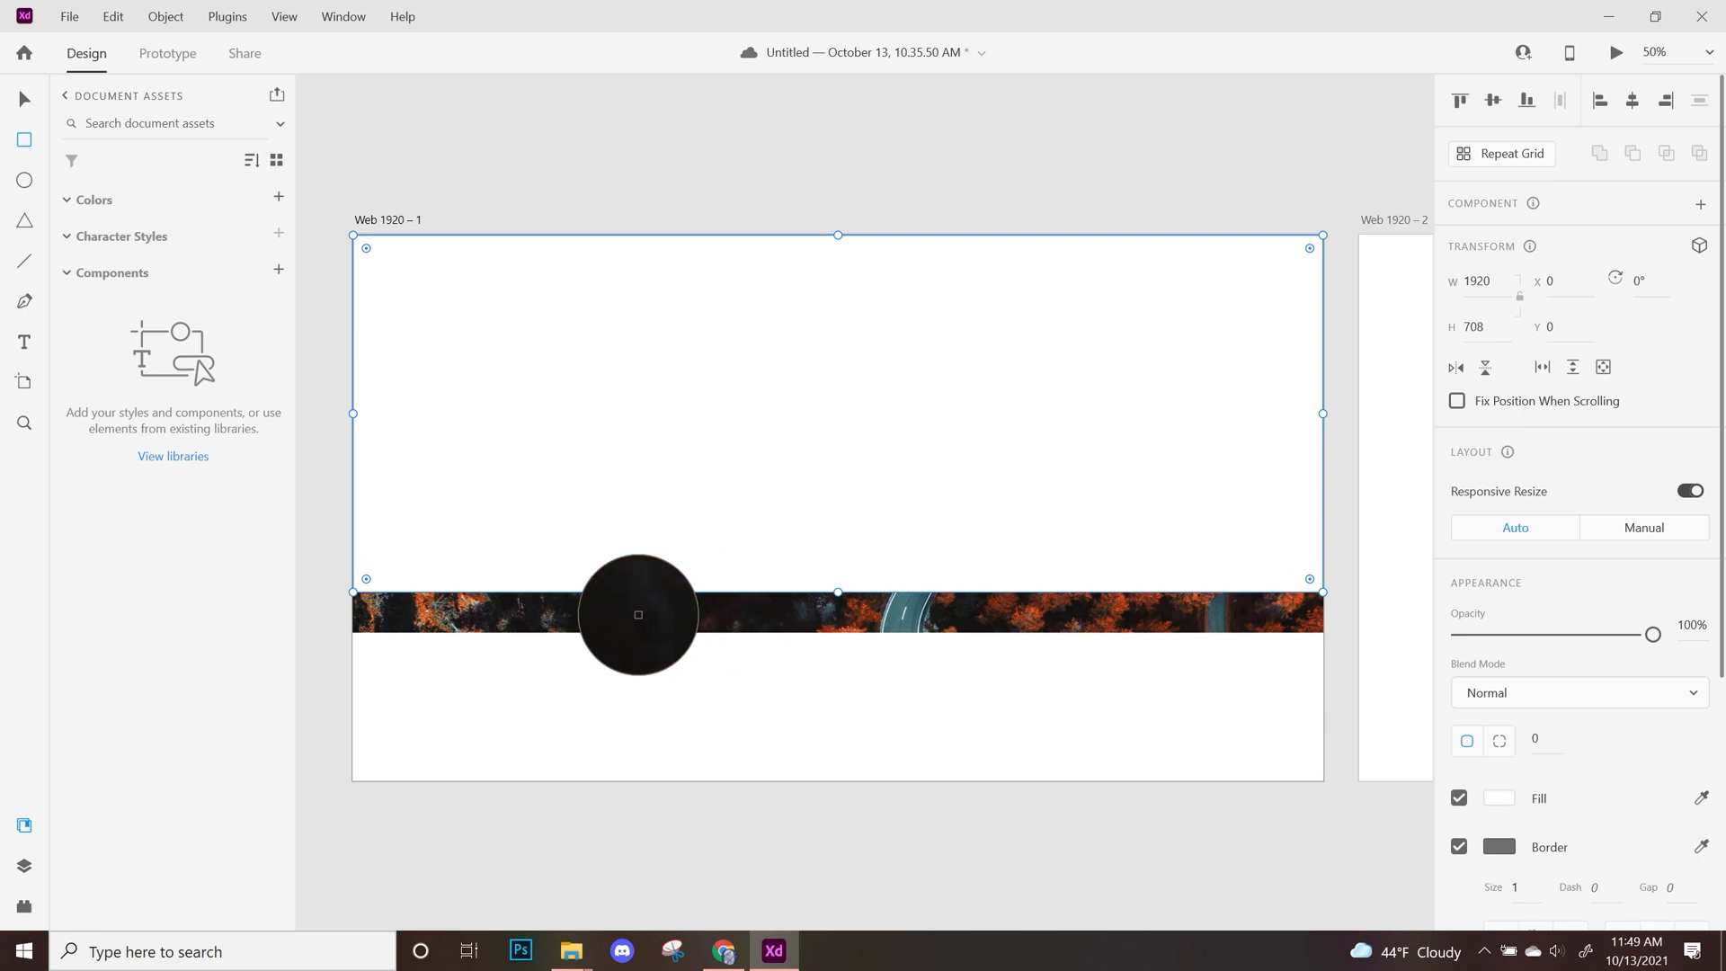
{"action": "left_click", "coordinate": [638, 615]}
{"action": "left_click", "coordinate": [23, 101]}
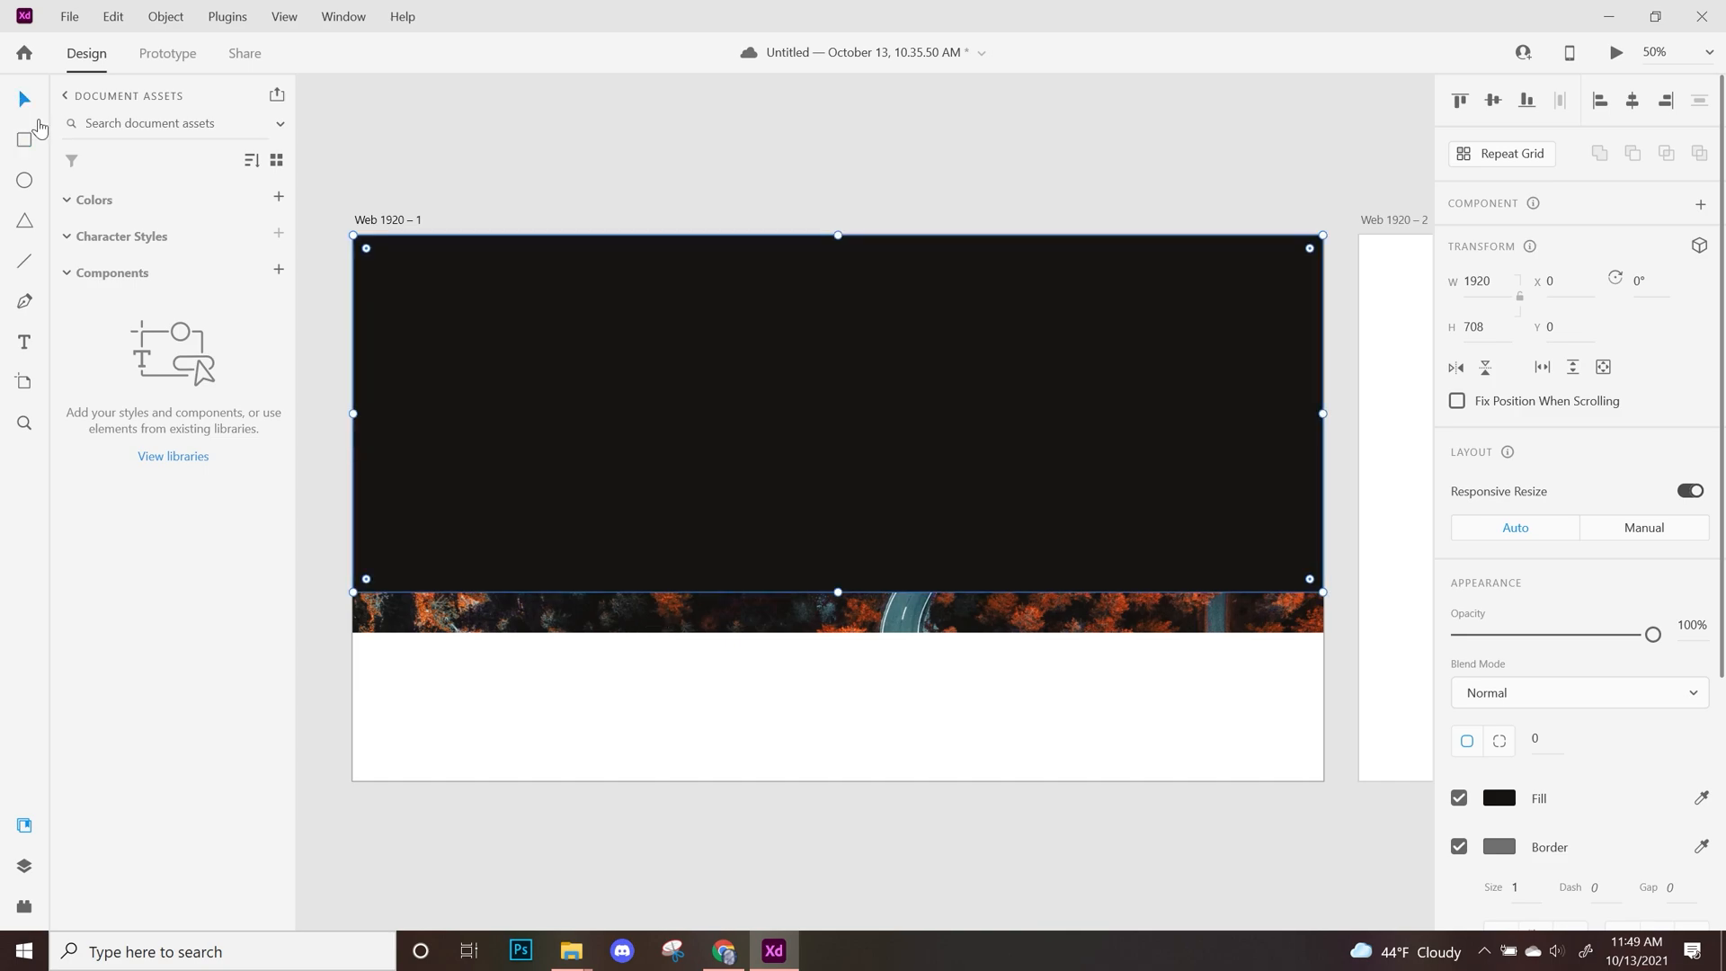
Lower the dark overlay's opacity to 53% and extend it down to the photo's lower edge, 787 high
{"action": "left_click", "coordinate": [1561, 634]}
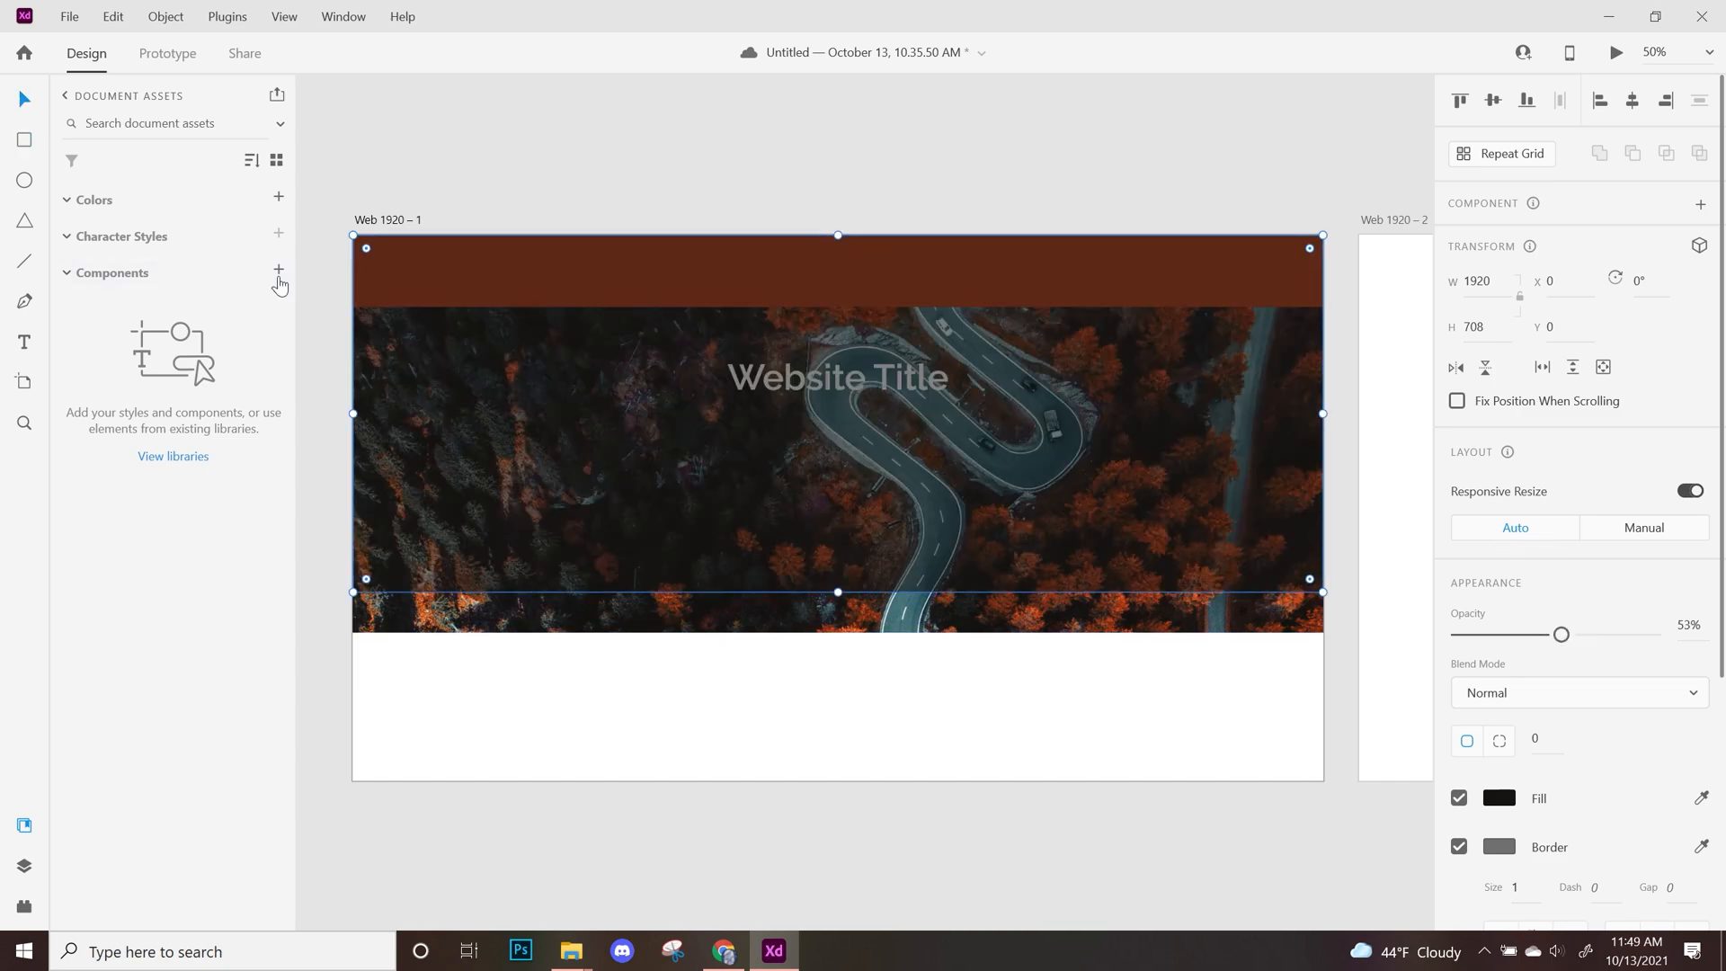
{"action": "left_click_drag", "start_coordinate": [838, 592], "coordinate": [850, 635]}
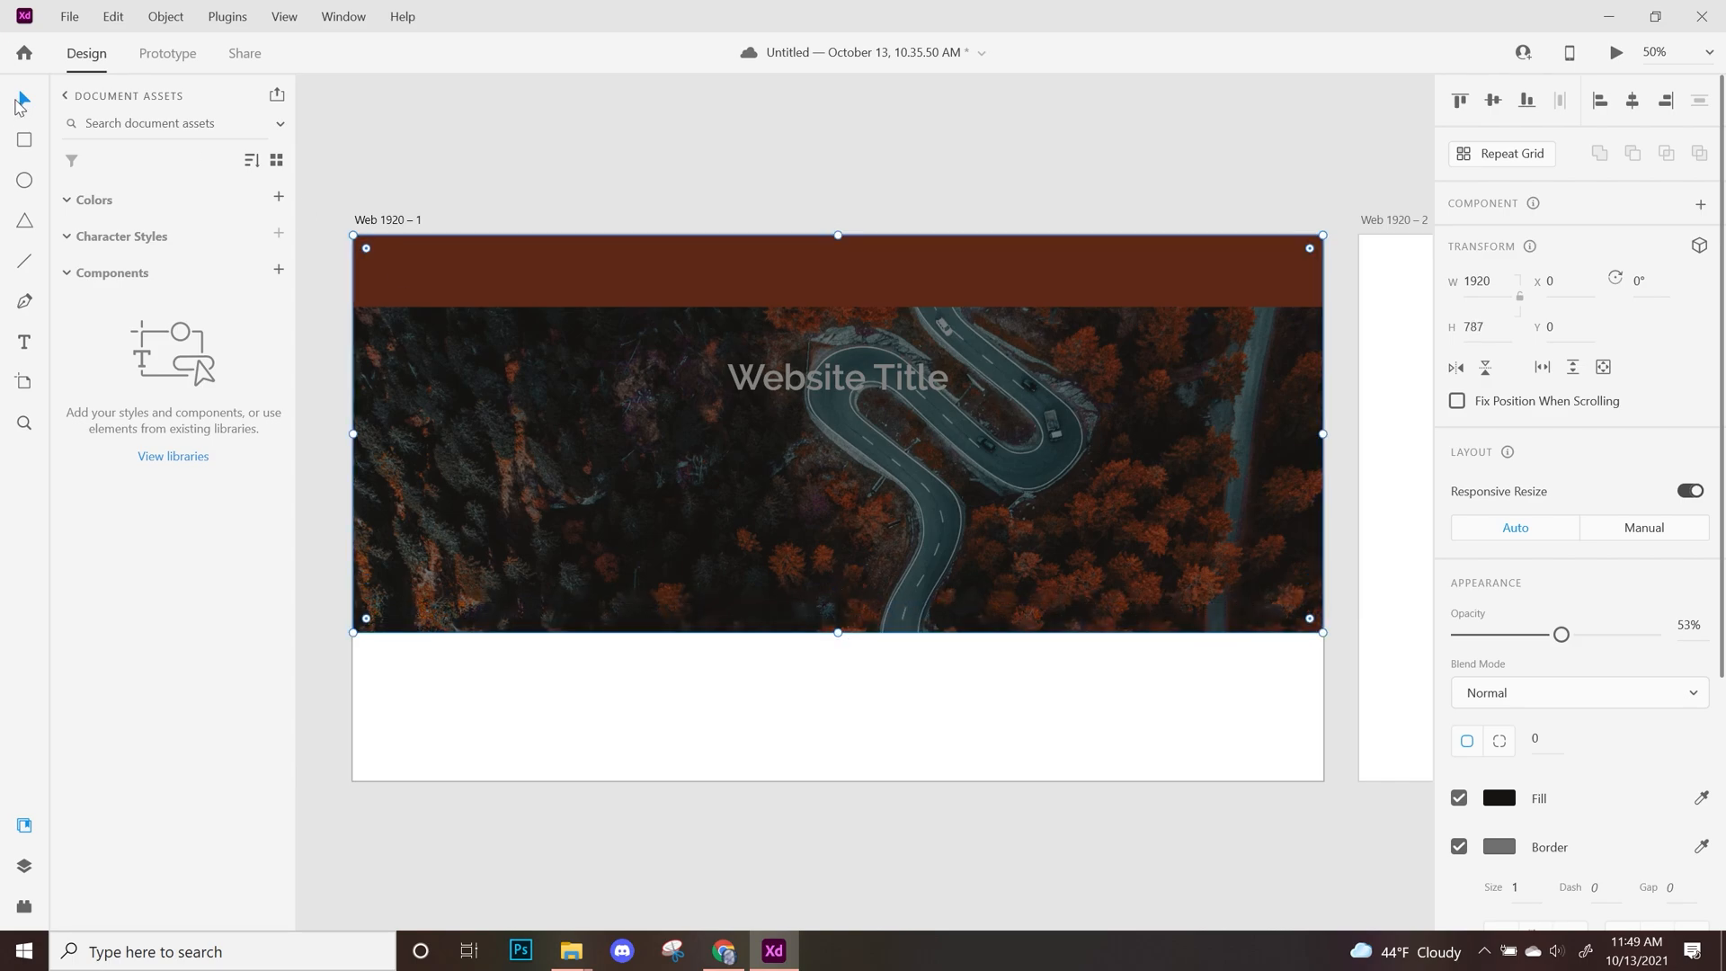
Select the dark overlay together with the masked photo and send both behind the header bar and title
{"action": "left_click_drag", "start_coordinate": [1273, 779], "coordinate": [855, 545]}
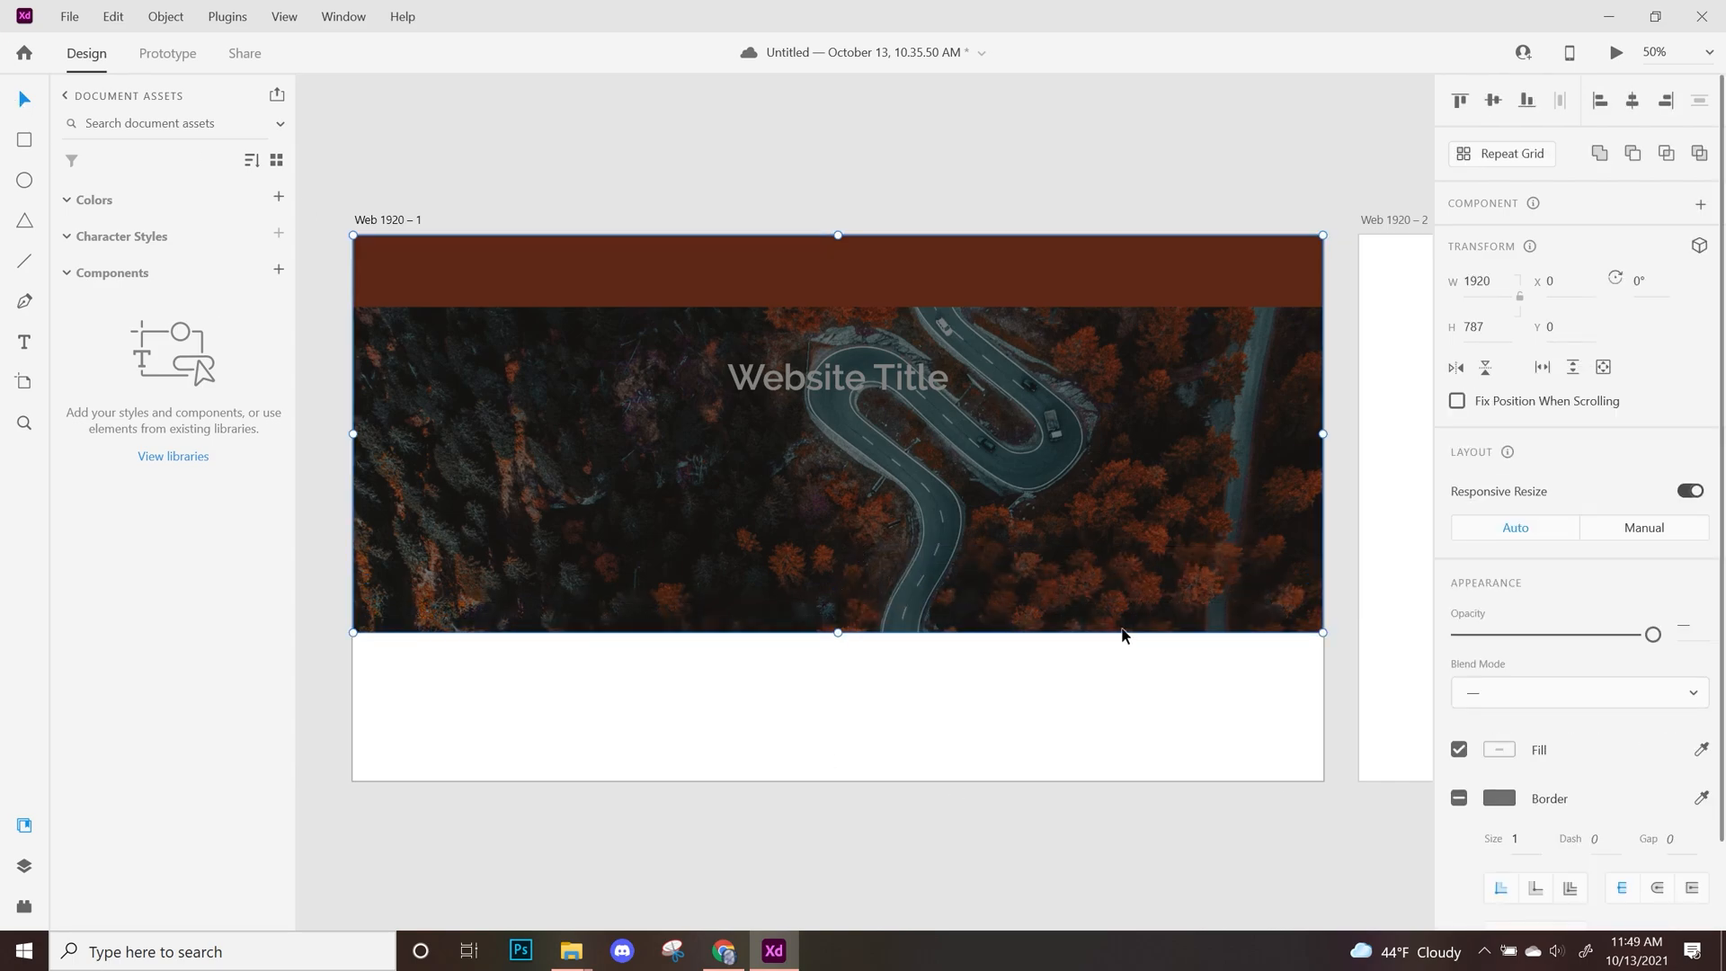
{"action": "key", "text": "ctrl+shift+["}
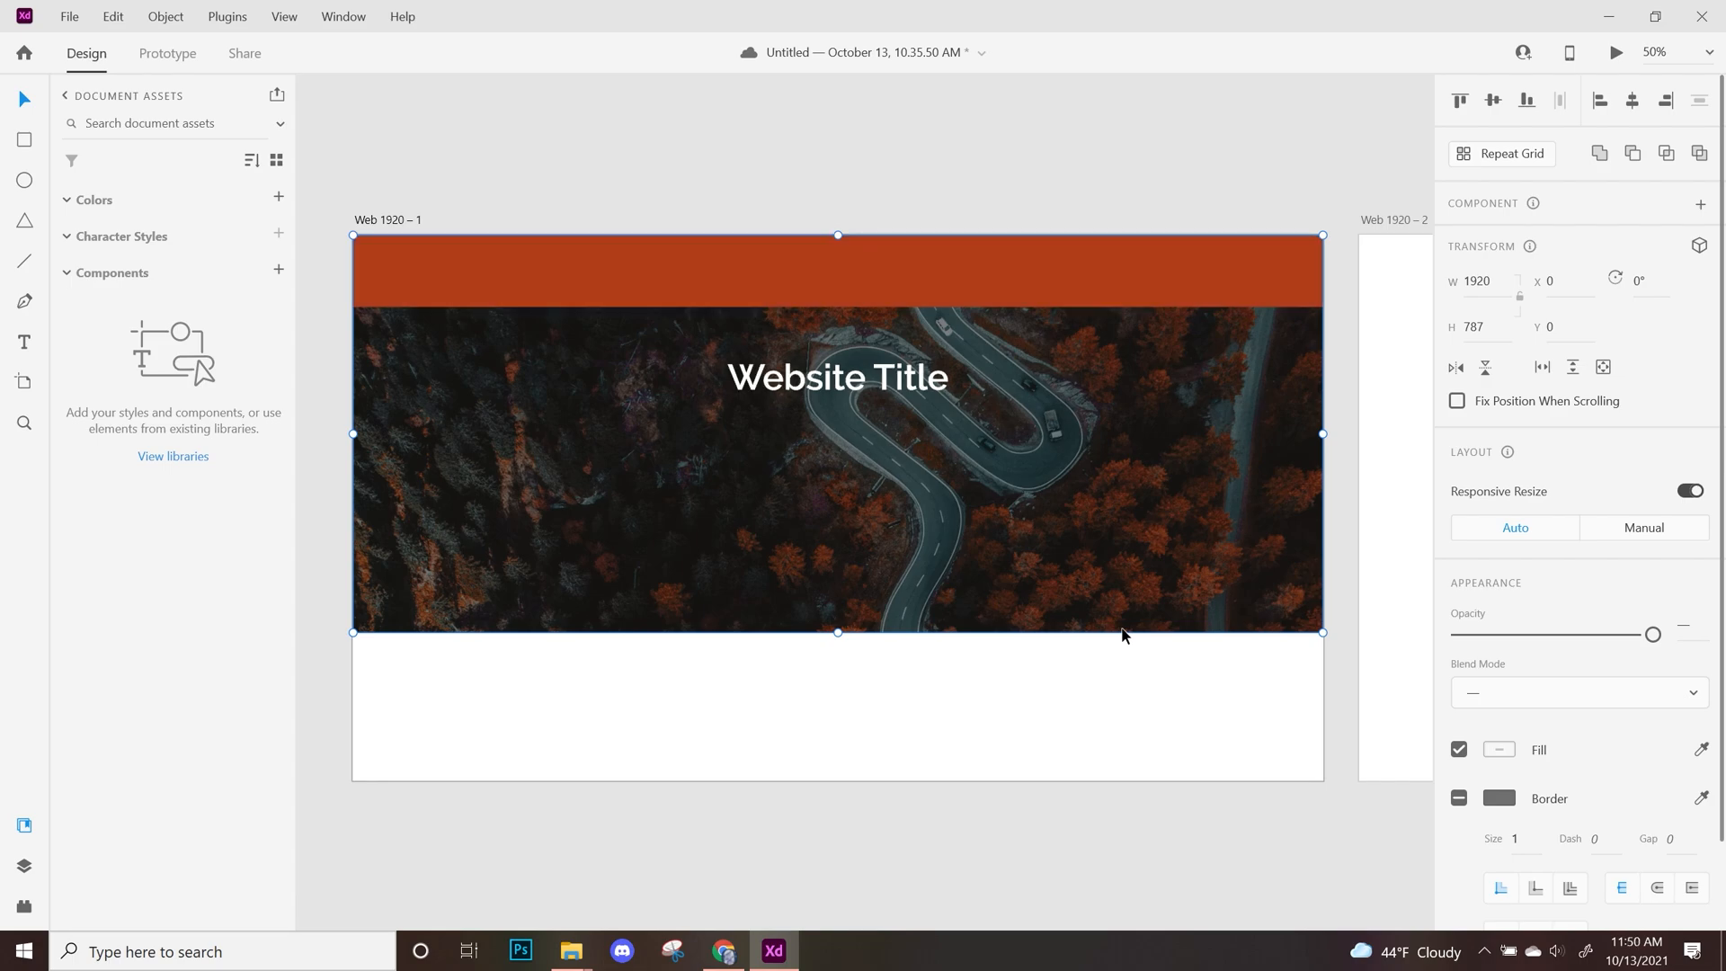
{"action": "left_click", "coordinate": [1036, 816]}
Draw a horizontally centred rectangle about 494 wide and 124 high over the lower part of the photo for a button
{"action": "left_click_drag", "start_coordinate": [1097, 672], "coordinate": [1121, 719]}
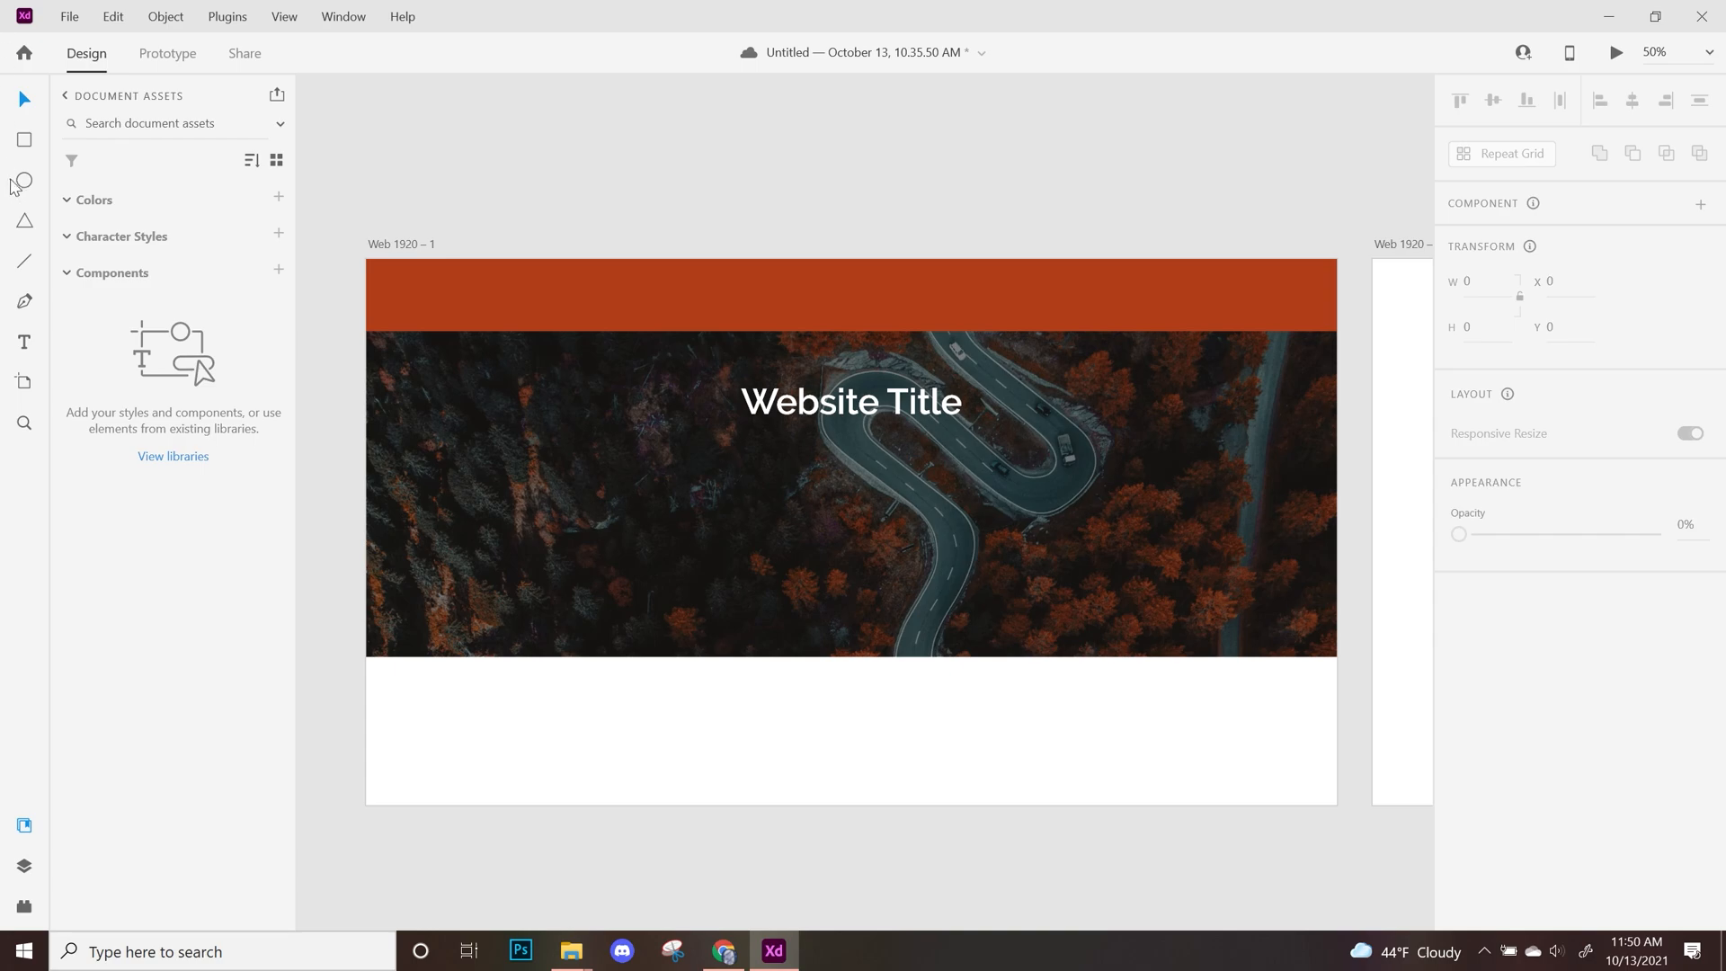
{"action": "left_click", "coordinate": [30, 144]}
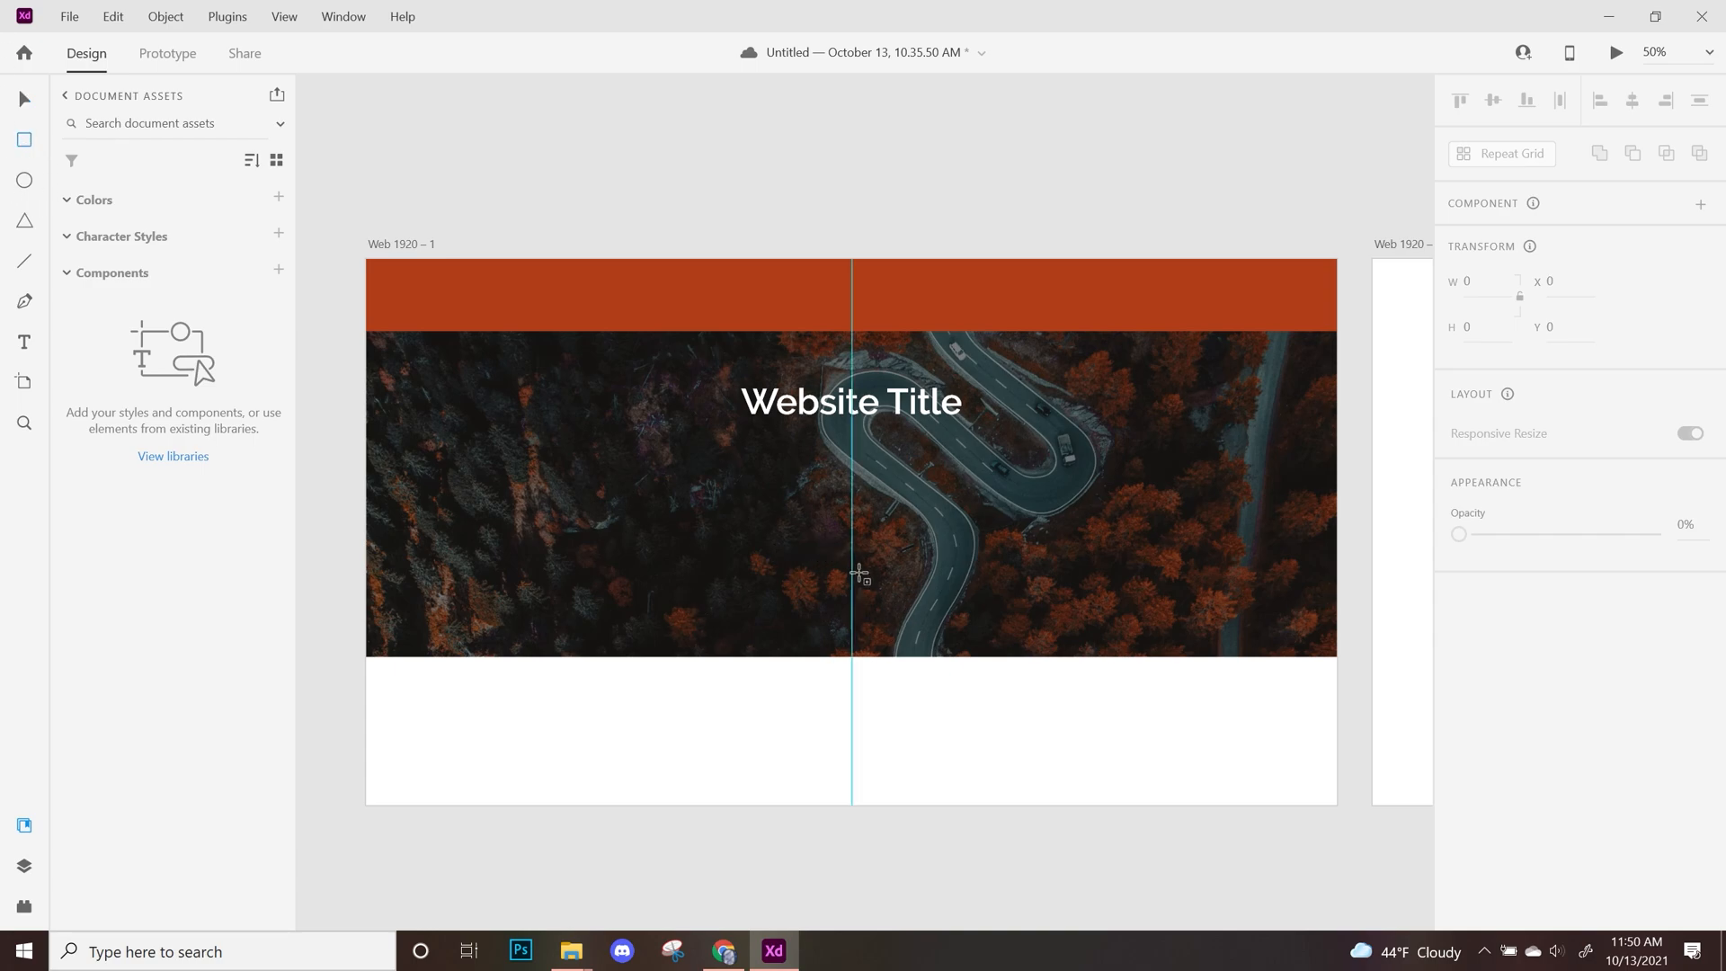
{"action": "mouse_move", "coordinate": [852, 589]}
{"action": "left_mouse_down"}
{"action": "mouse_move", "coordinate": [1003, 596]}
{"action": "mouse_move", "coordinate": [1007, 558]}
{"action": "mouse_move", "coordinate": [985, 544]}
{"action": "mouse_move", "coordinate": [977, 620]}
{"action": "left_mouse_up"}
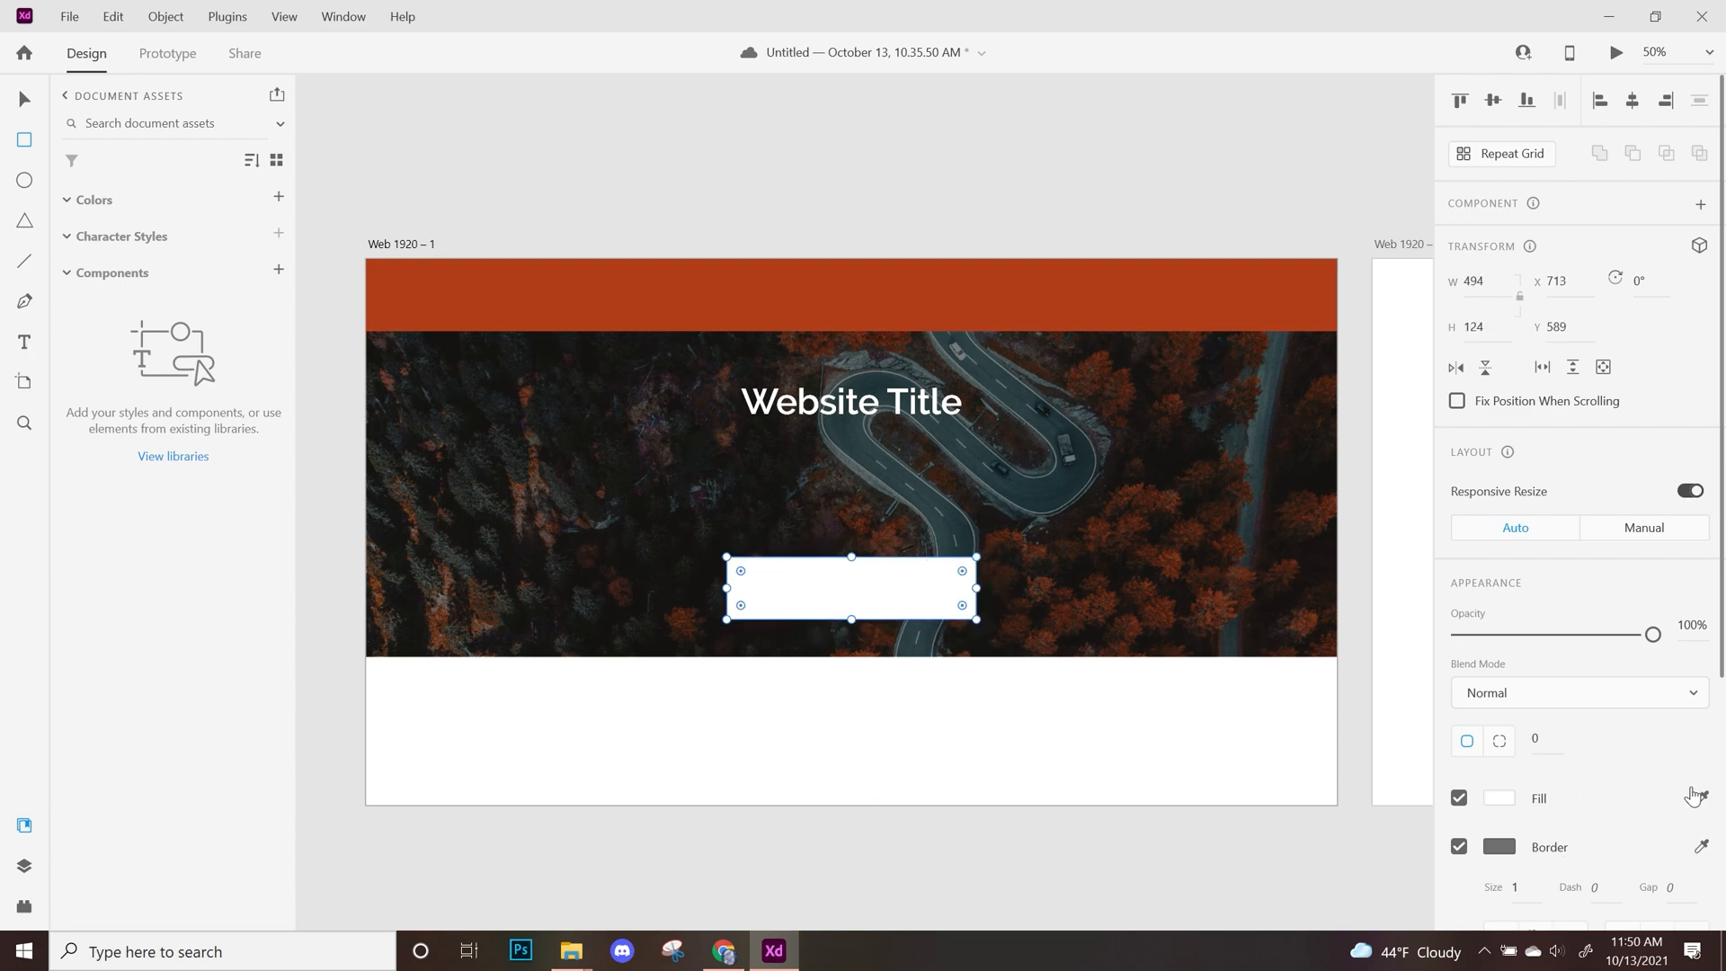
Fill the button rectangle with the header bar's orange-red and add its colours to the document assets
{"action": "scroll", "coordinate": [1713, 810], "scroll_direction": "down", "scroll_amount": 4}
{"action": "left_click", "coordinate": [20, 99]}
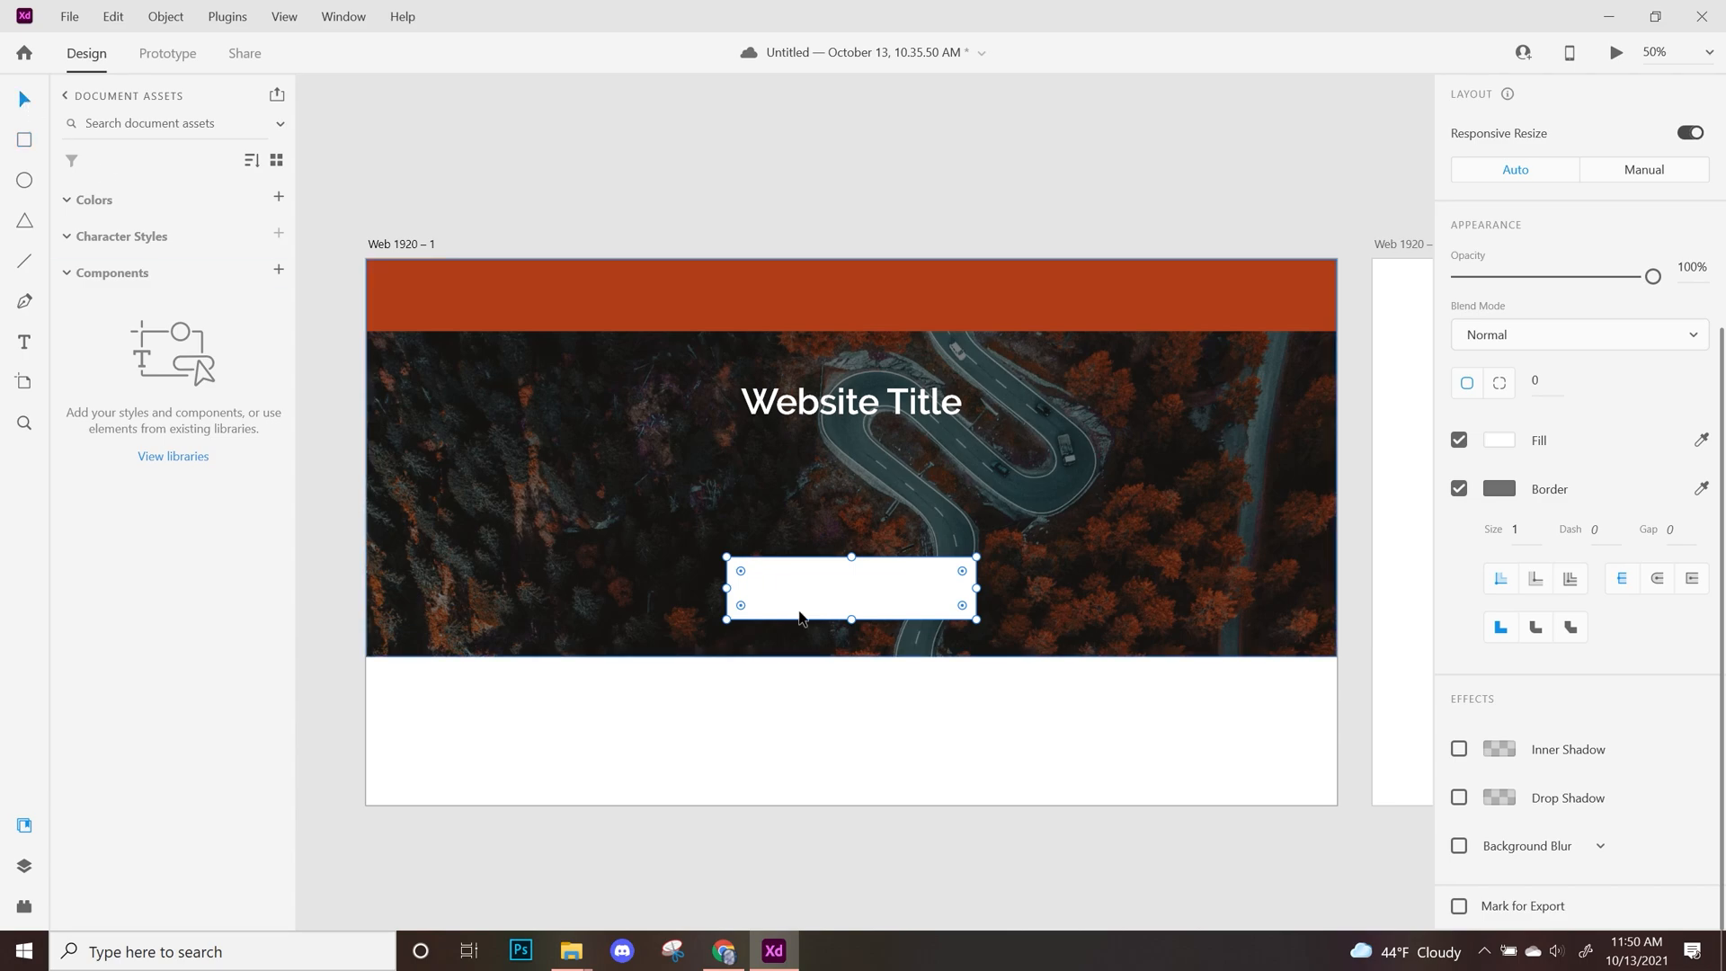
{"action": "left_click", "coordinate": [752, 508]}
{"action": "left_click", "coordinate": [759, 590]}
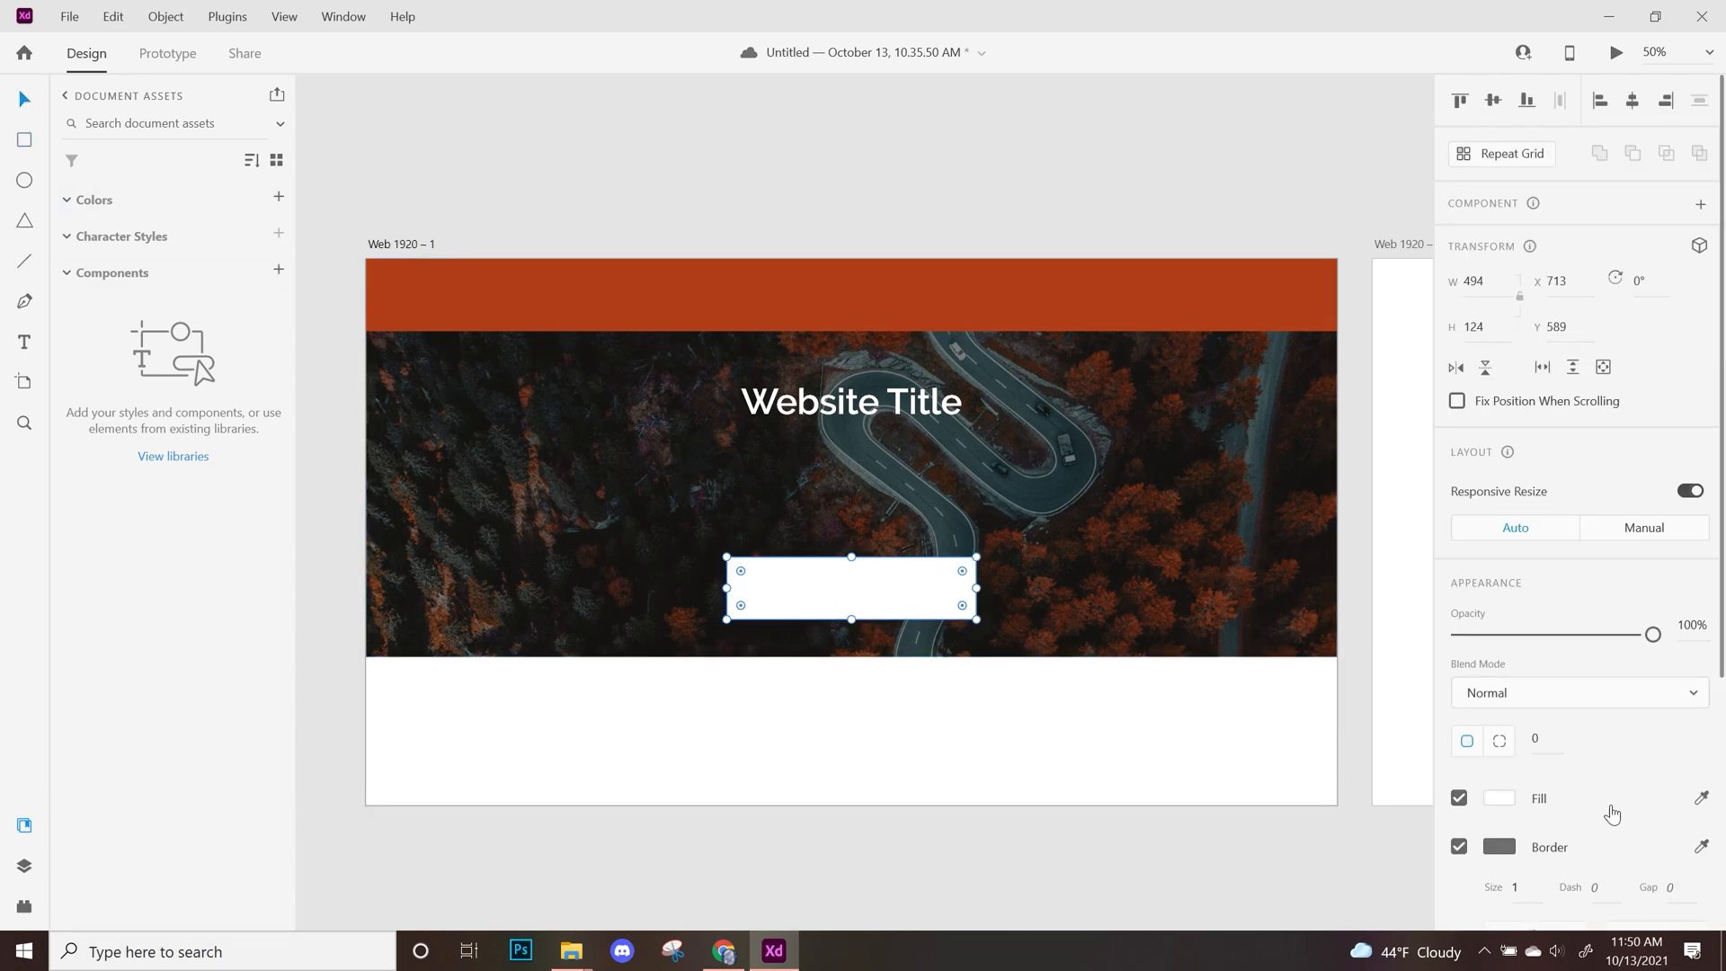
{"action": "left_click", "coordinate": [1702, 798]}
{"action": "left_click", "coordinate": [1057, 321]}
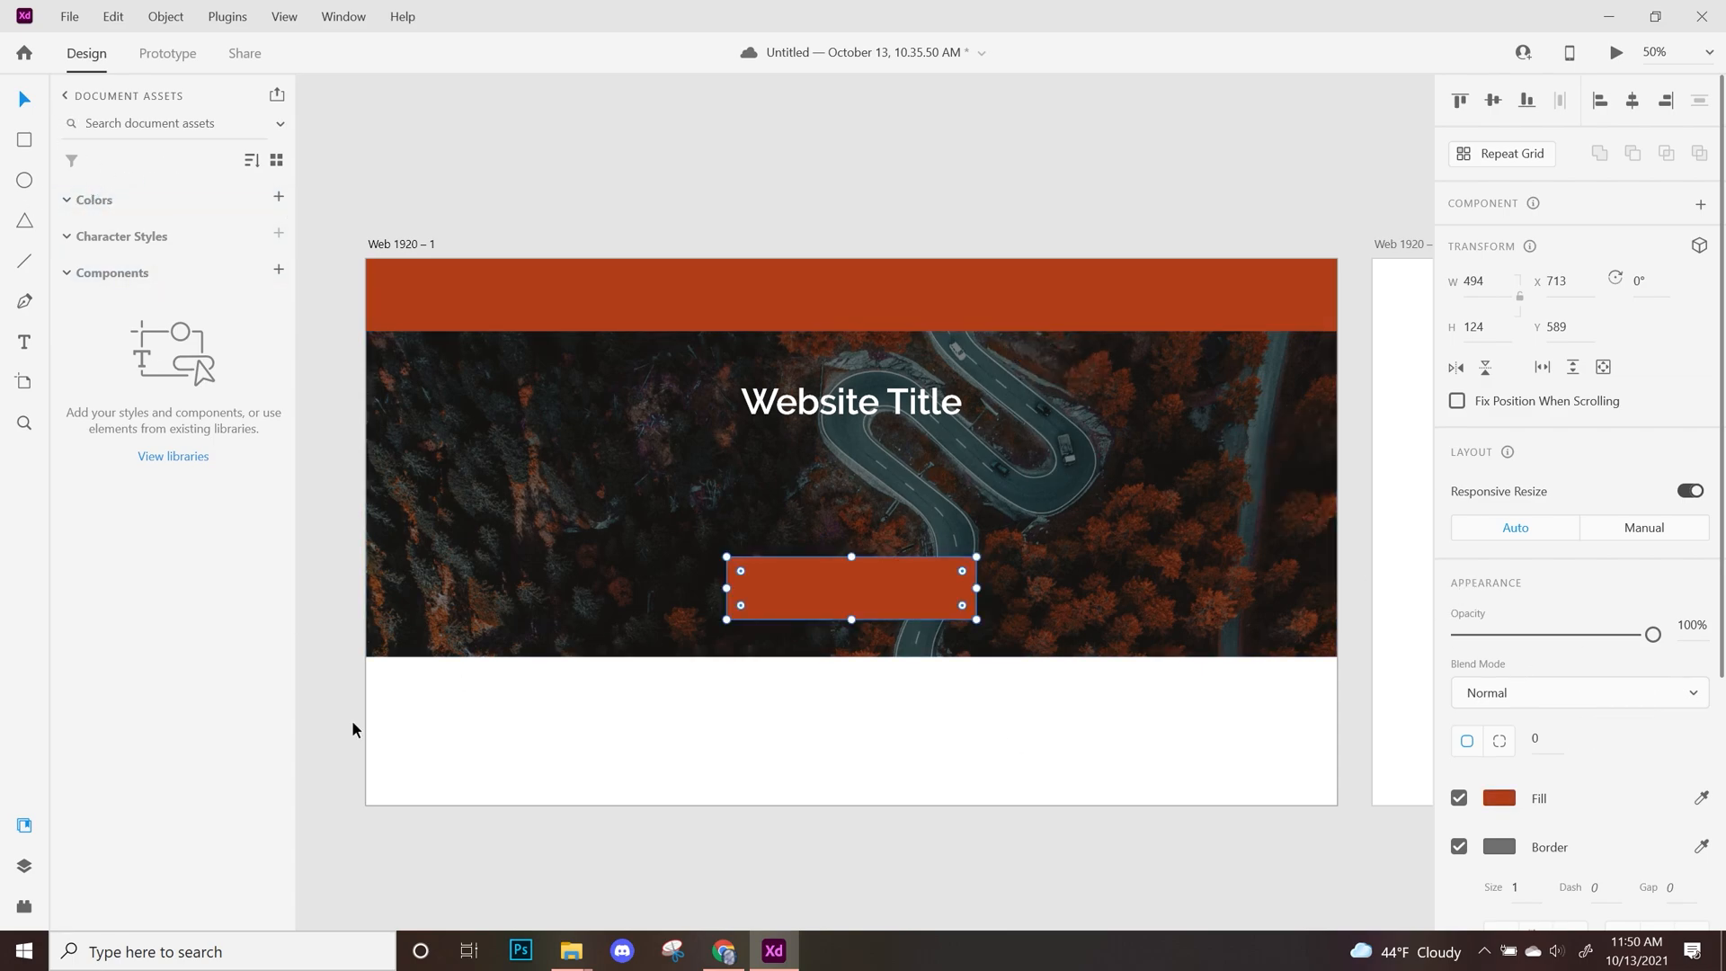
{"action": "left_click", "coordinate": [279, 198]}
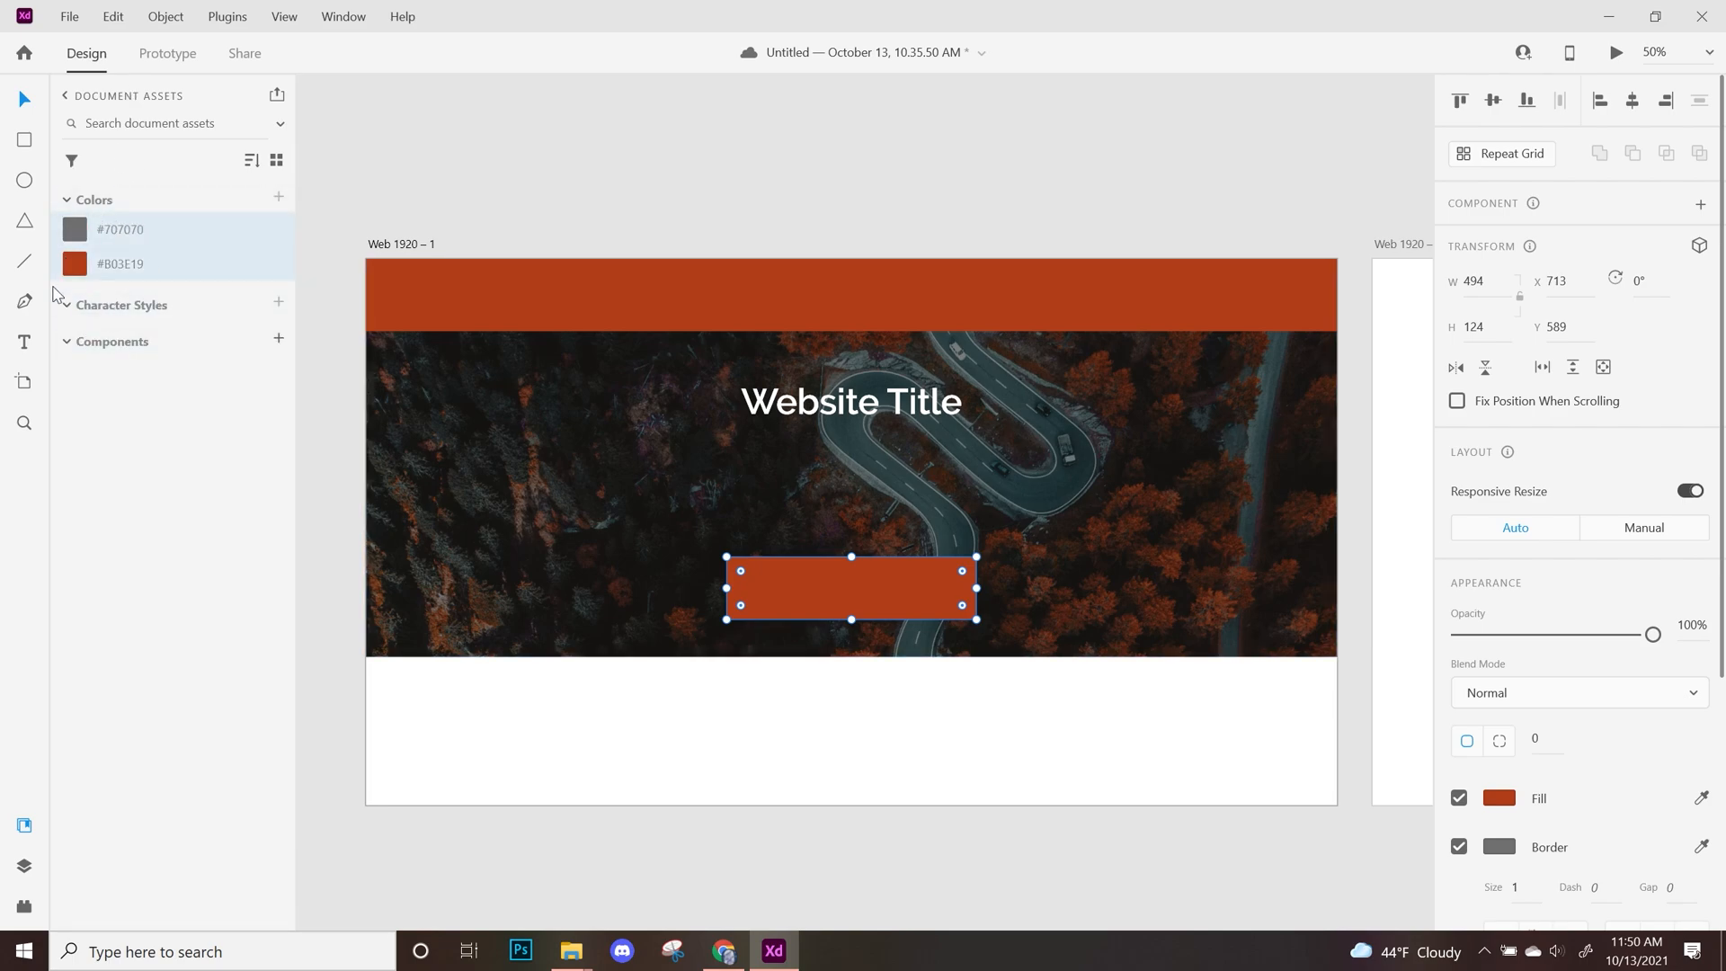
{"action": "mouse_move", "coordinate": [86, 275]}
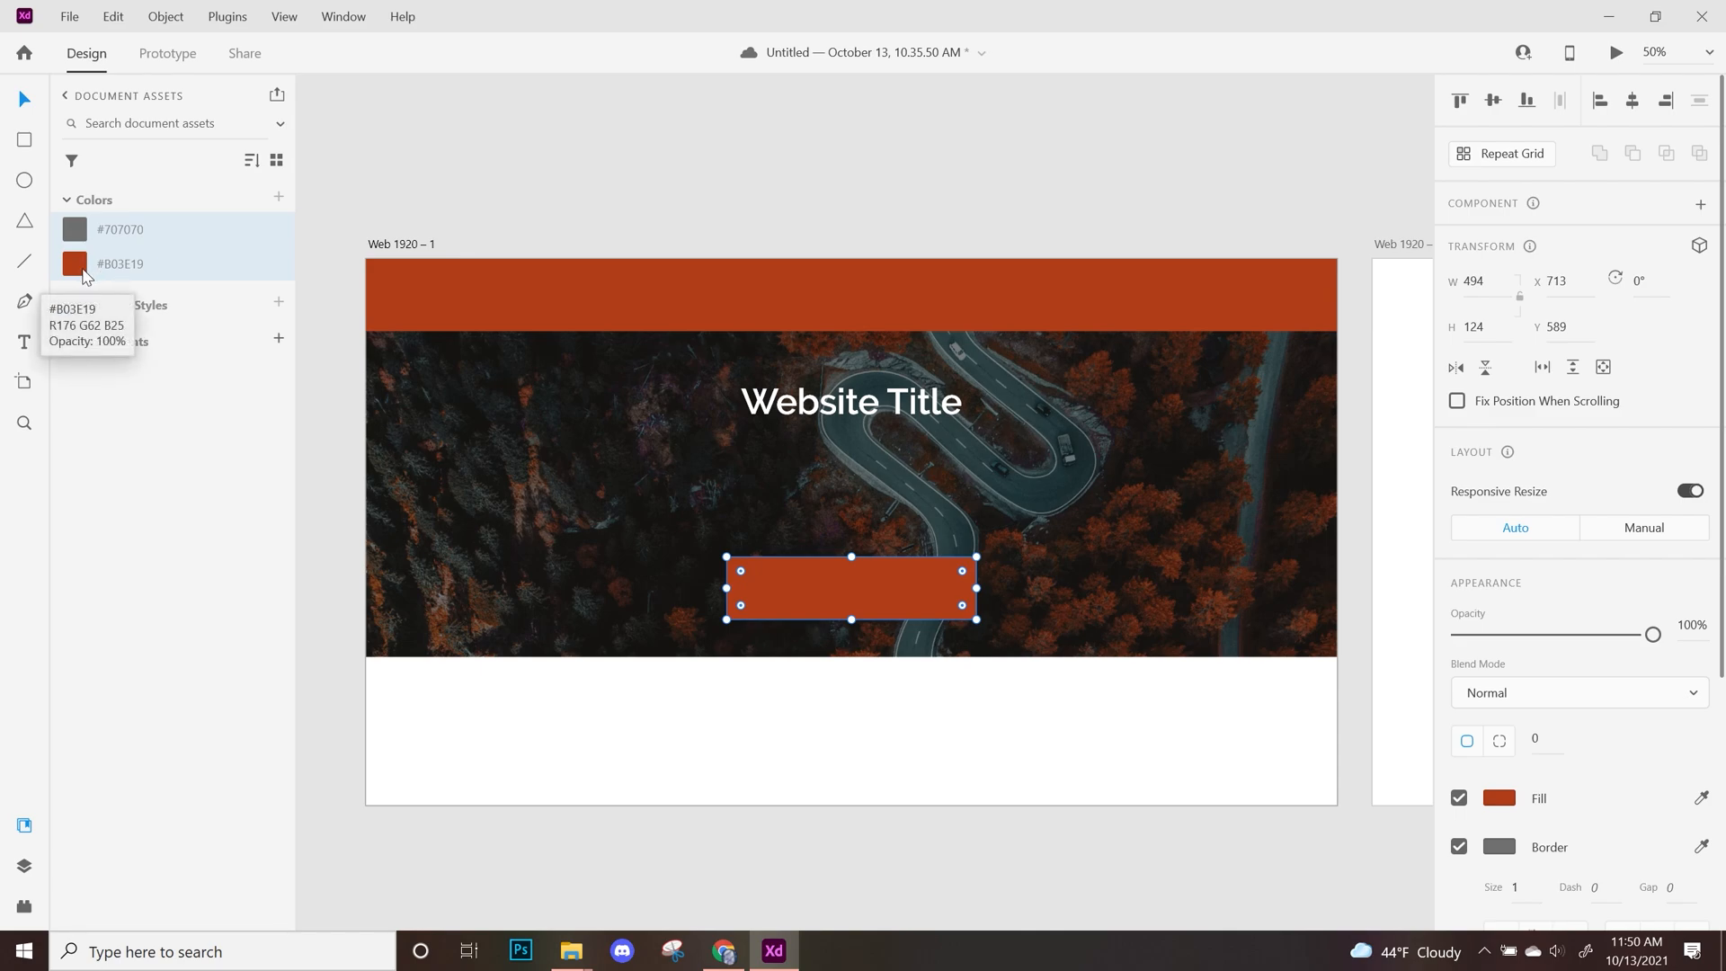
Remove the button rectangle's border and round its corners to a radius of about 39
{"action": "left_click", "coordinate": [1459, 847]}
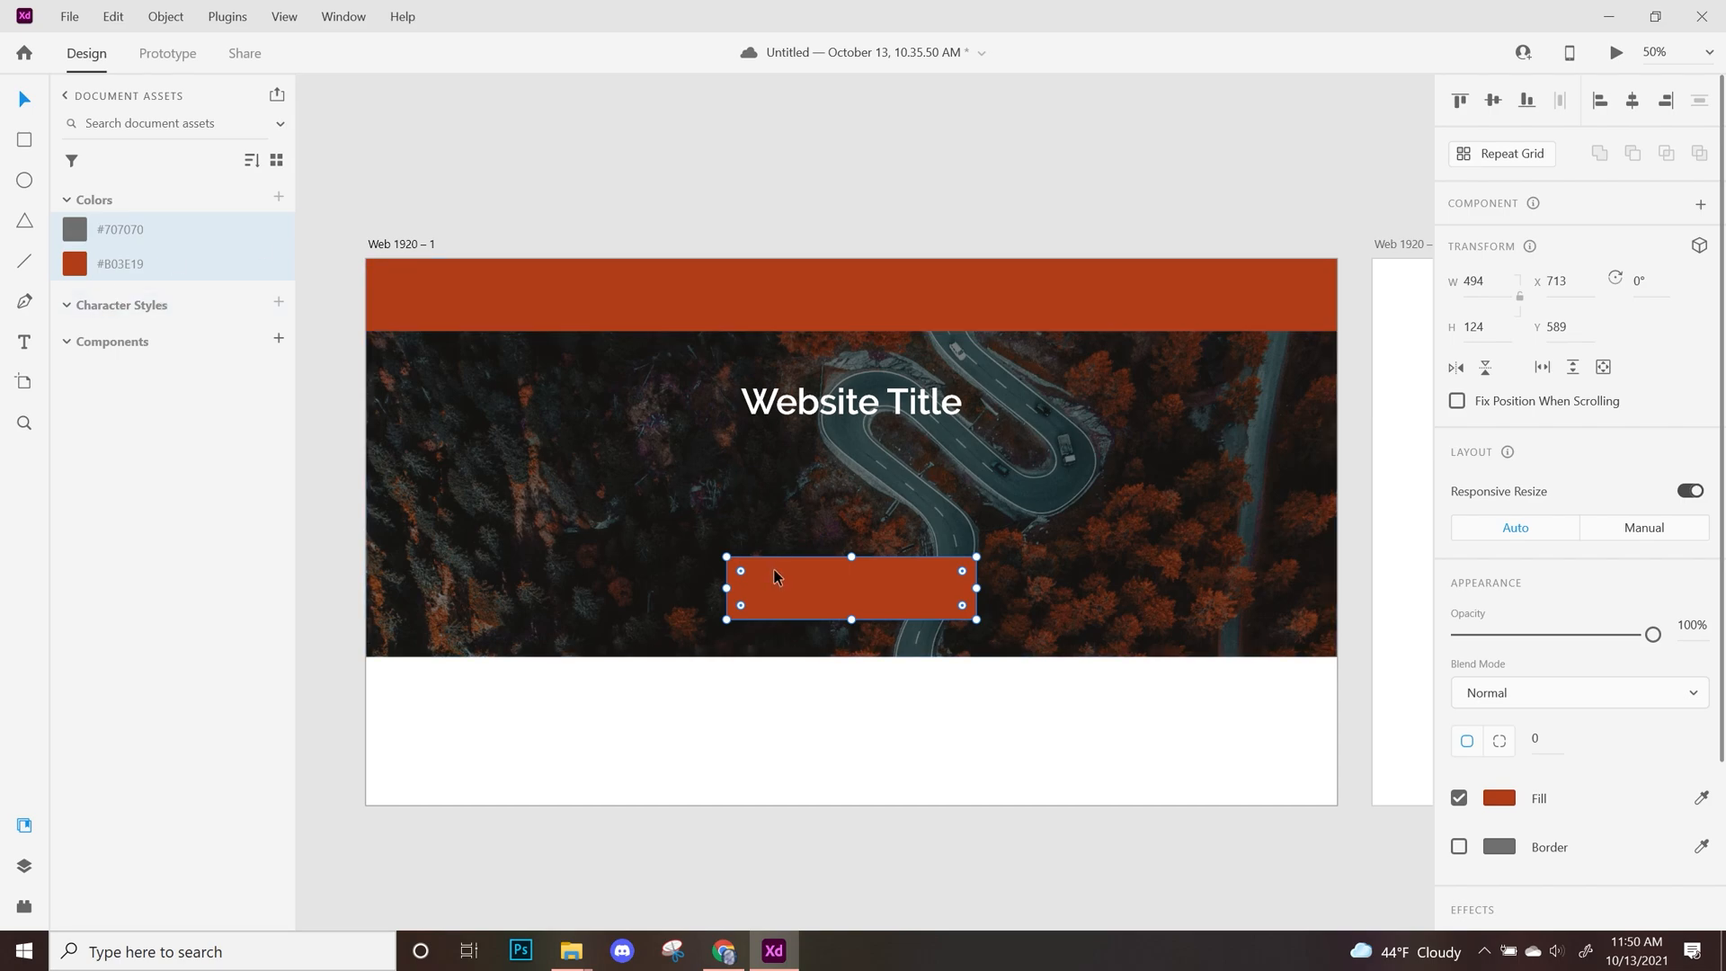
{"action": "left_click_drag", "start_coordinate": [743, 574], "coordinate": [746, 577]}
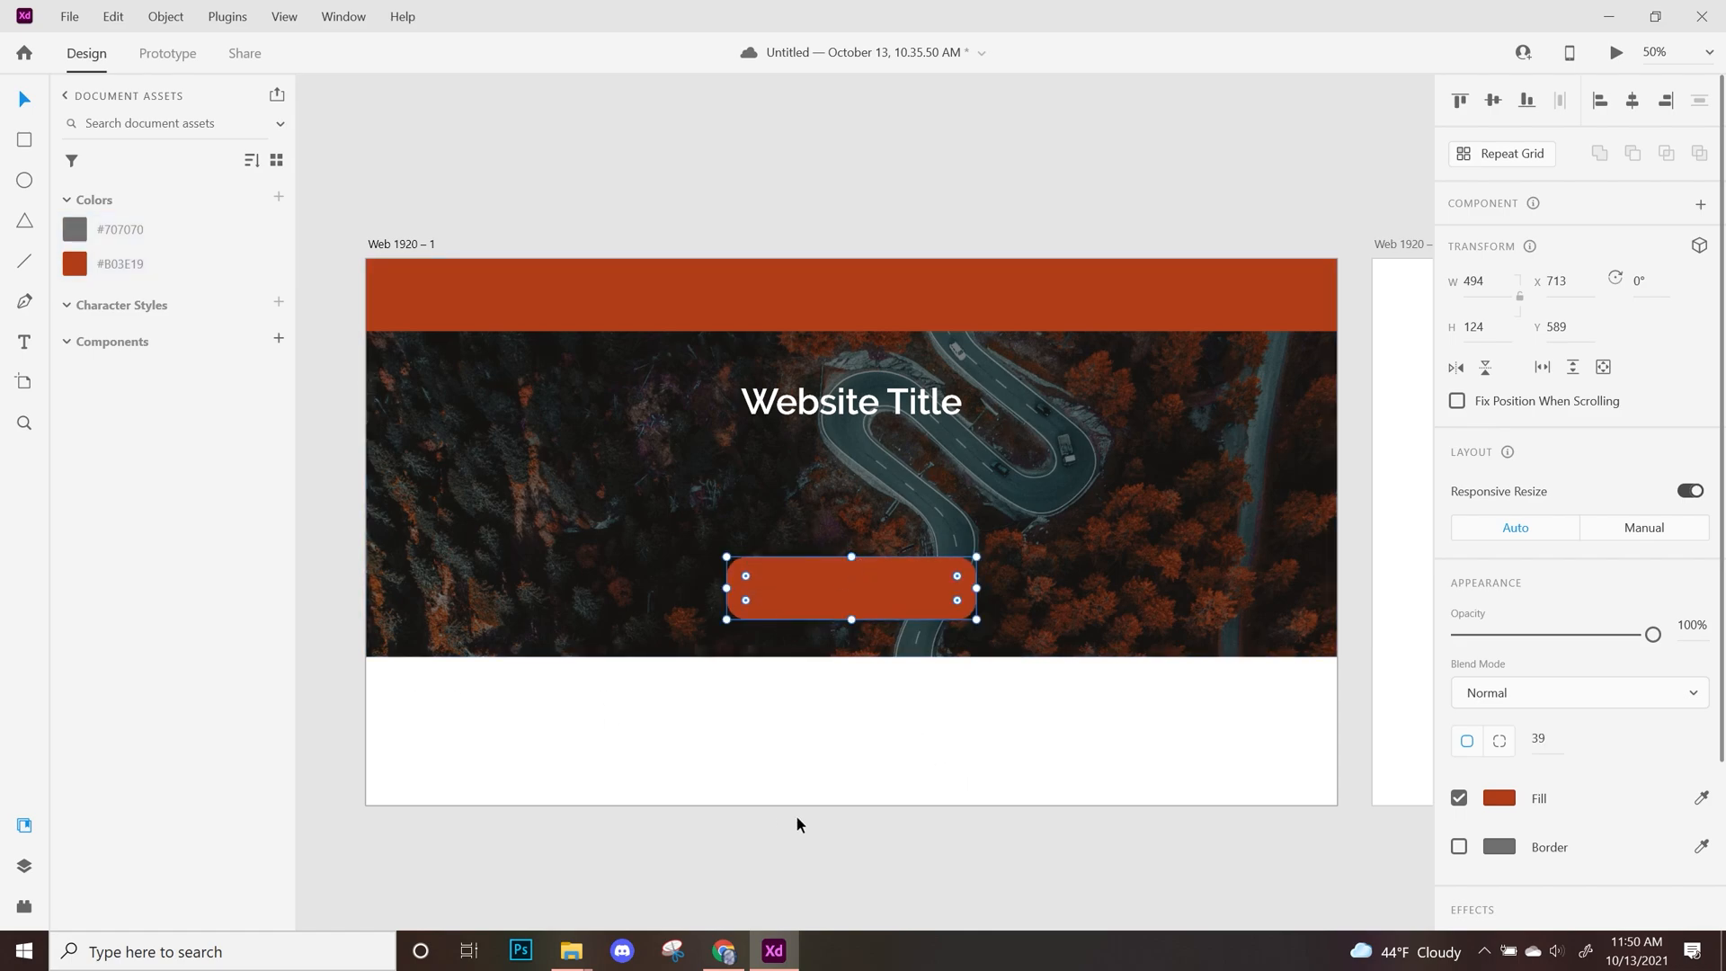
{"action": "left_click", "coordinate": [767, 816]}
Duplicate the website title onto the button and set the copy to Regular weight at size 50
{"action": "left_click_drag", "start_coordinate": [842, 417], "coordinate": [883, 596], "text": "alt"}
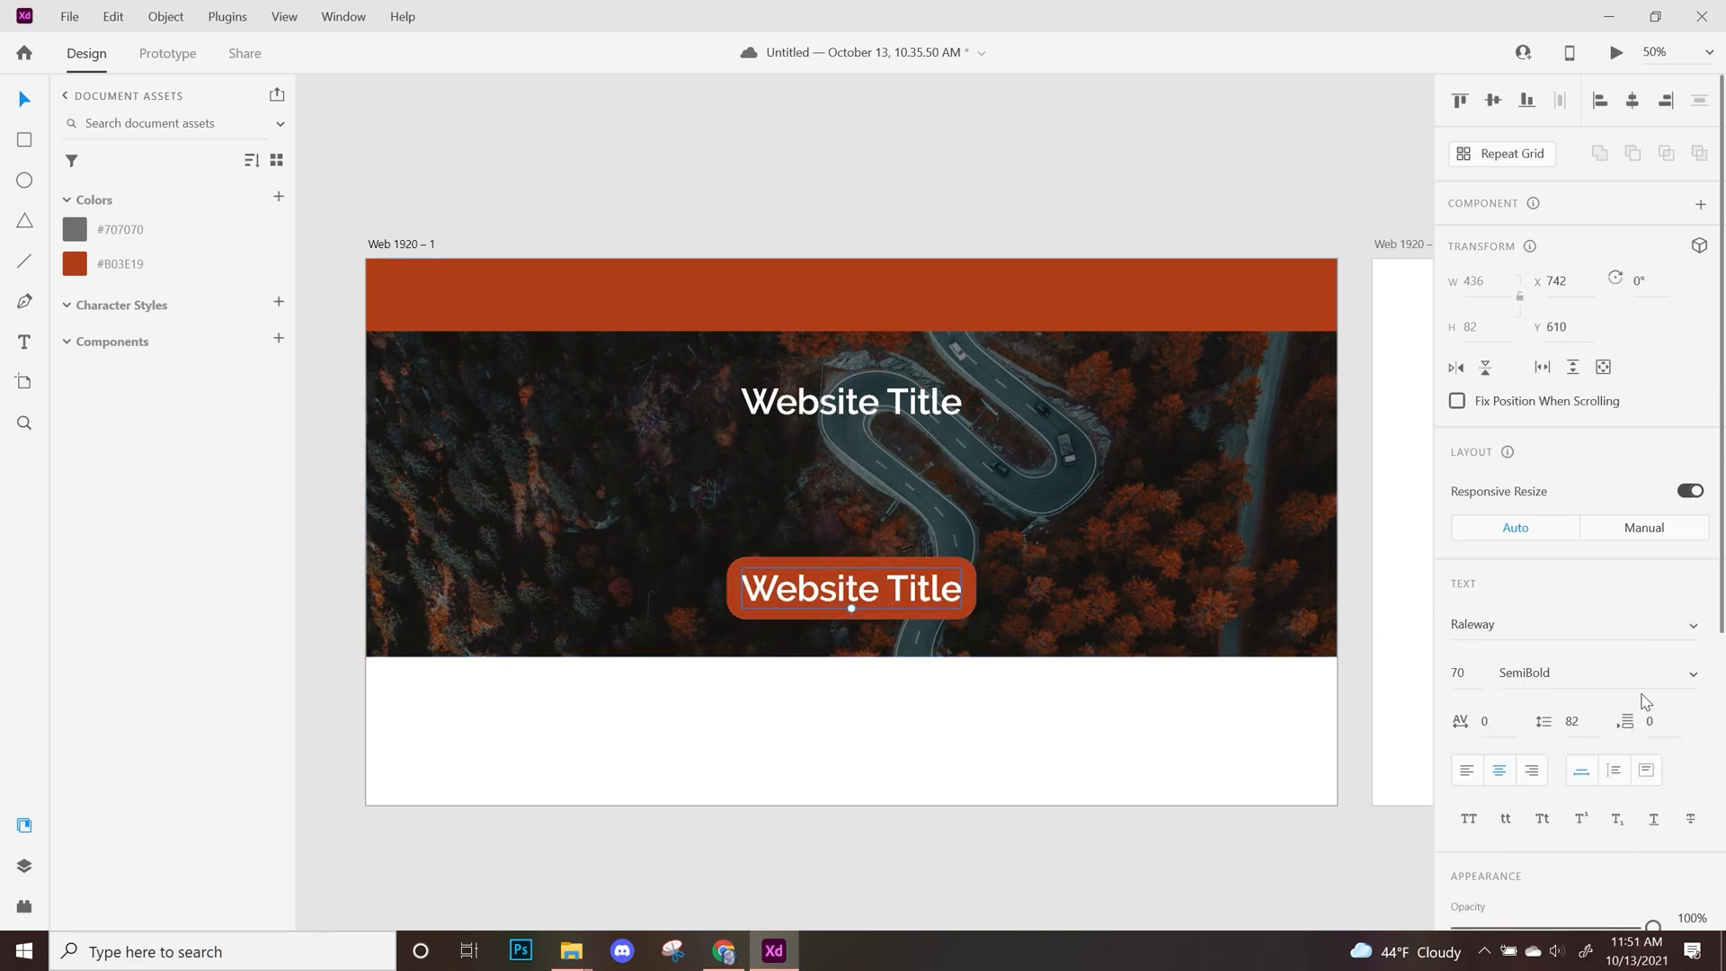
{"action": "left_click", "coordinate": [1690, 675]}
{"action": "left_click", "coordinate": [1534, 506]}
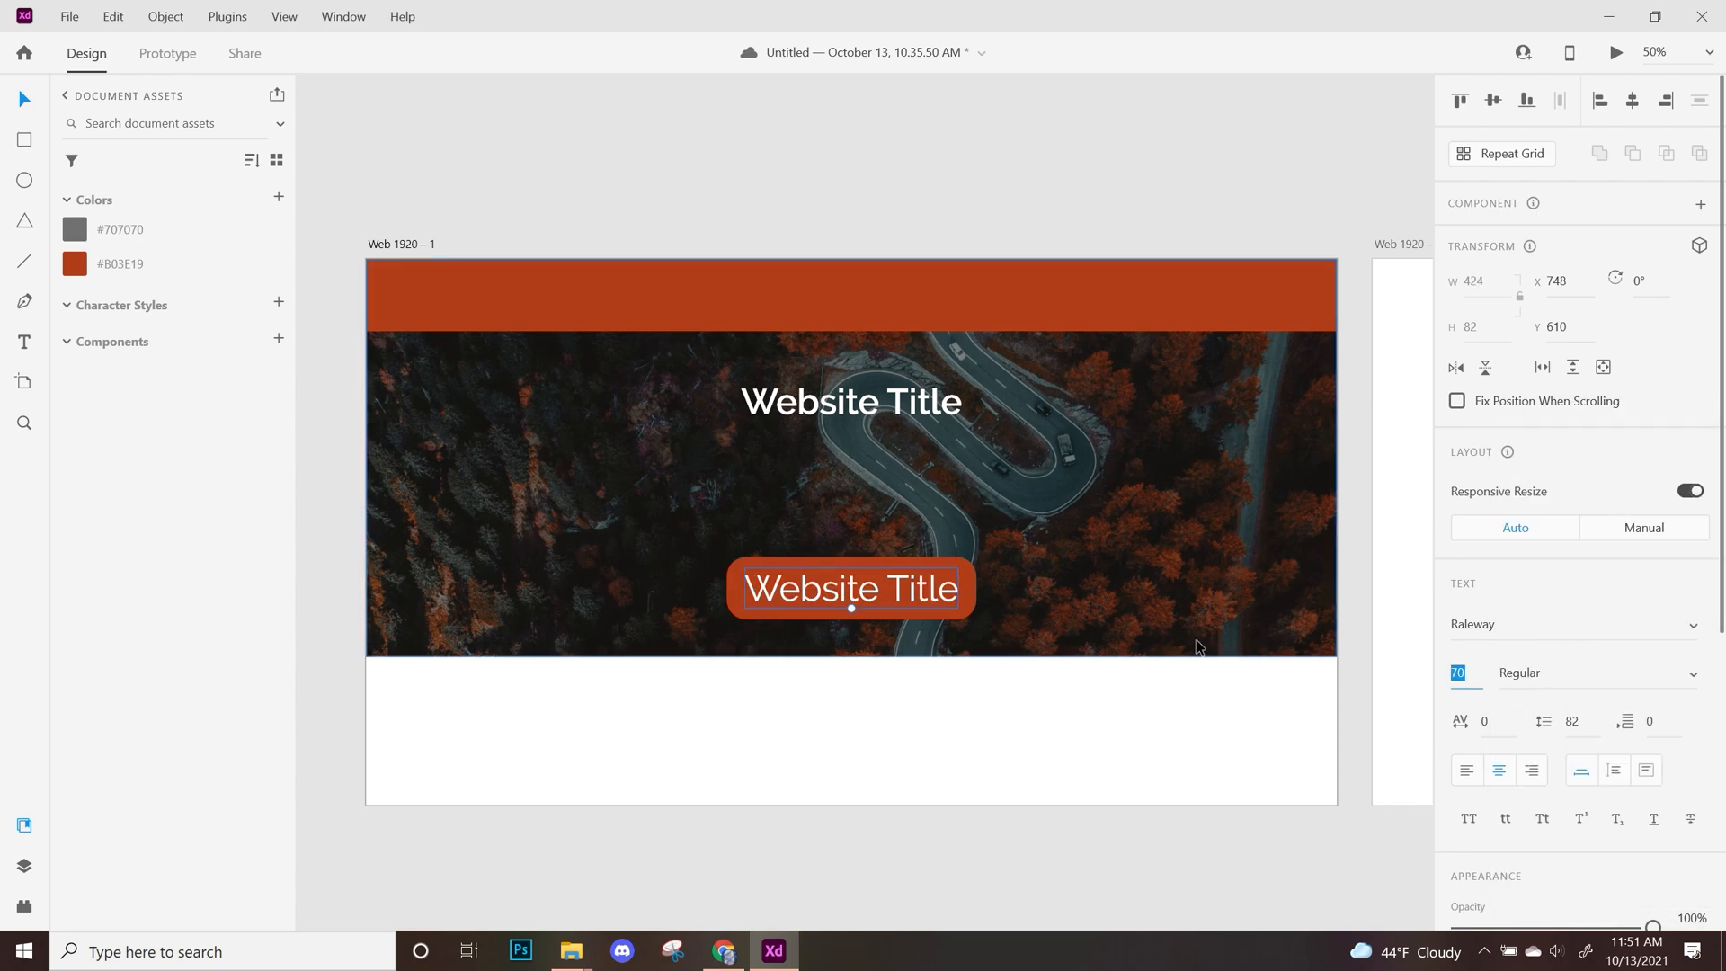
{"action": "type", "text": "50"}
{"action": "key", "text": "Return"}
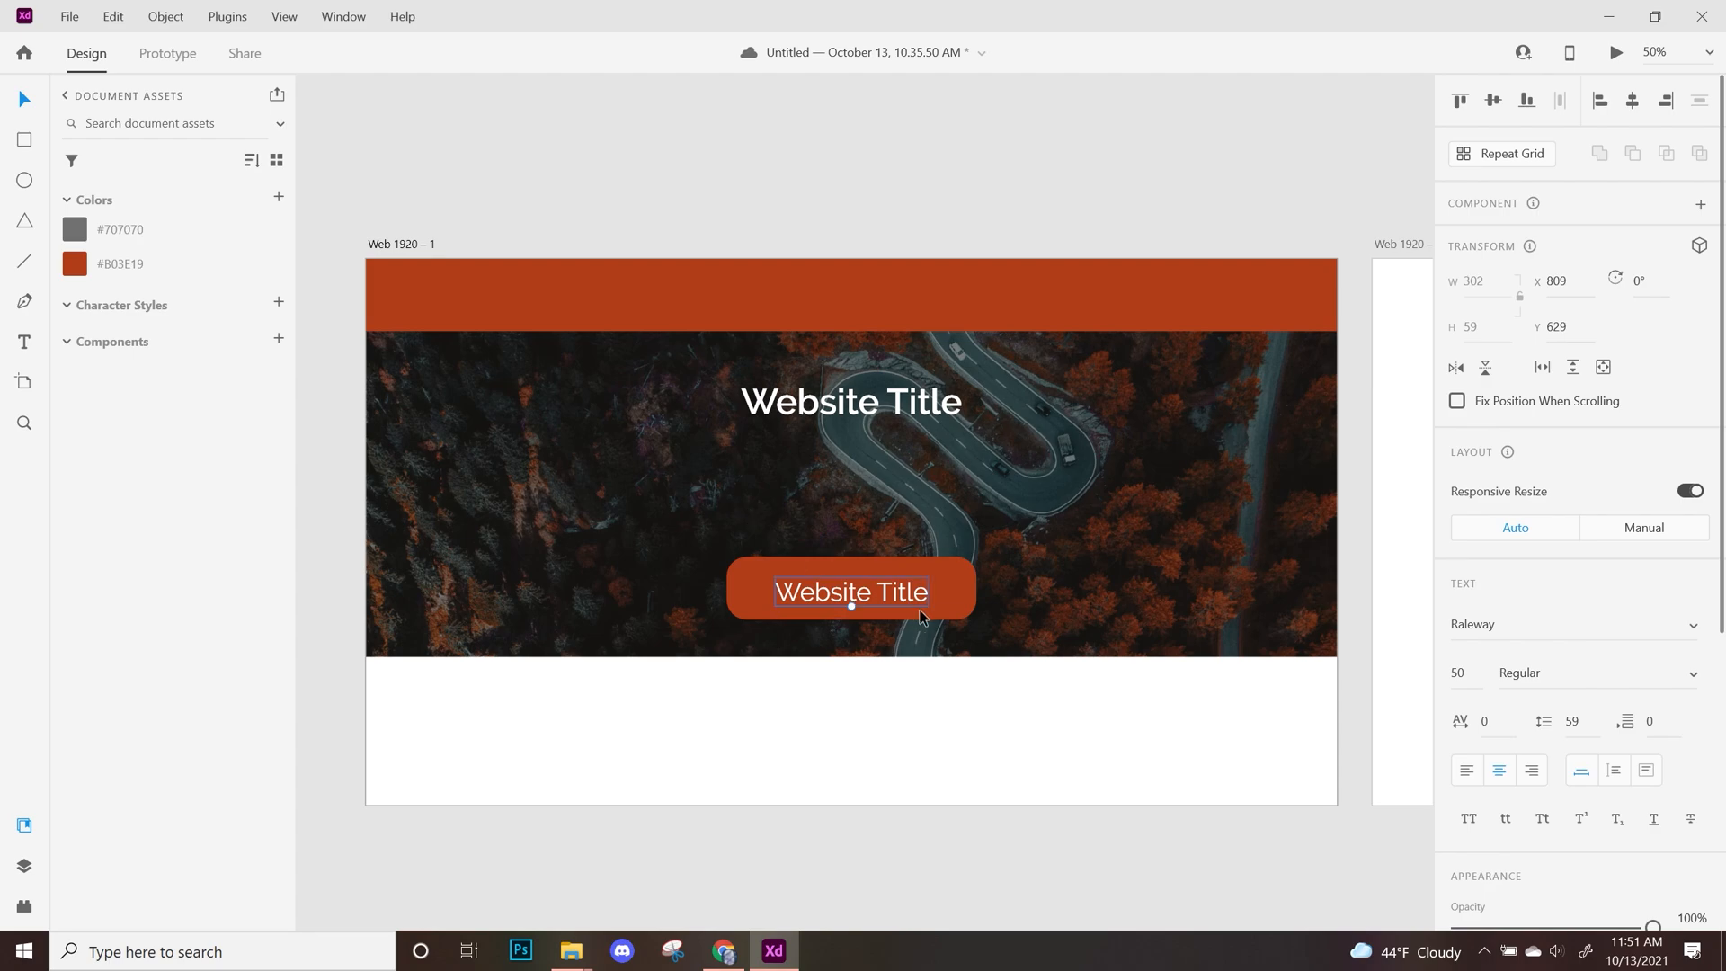
Replace the button's text with "Get Started"
{"action": "double_click", "coordinate": [860, 596]}
{"action": "type", "text": "Get Started"}
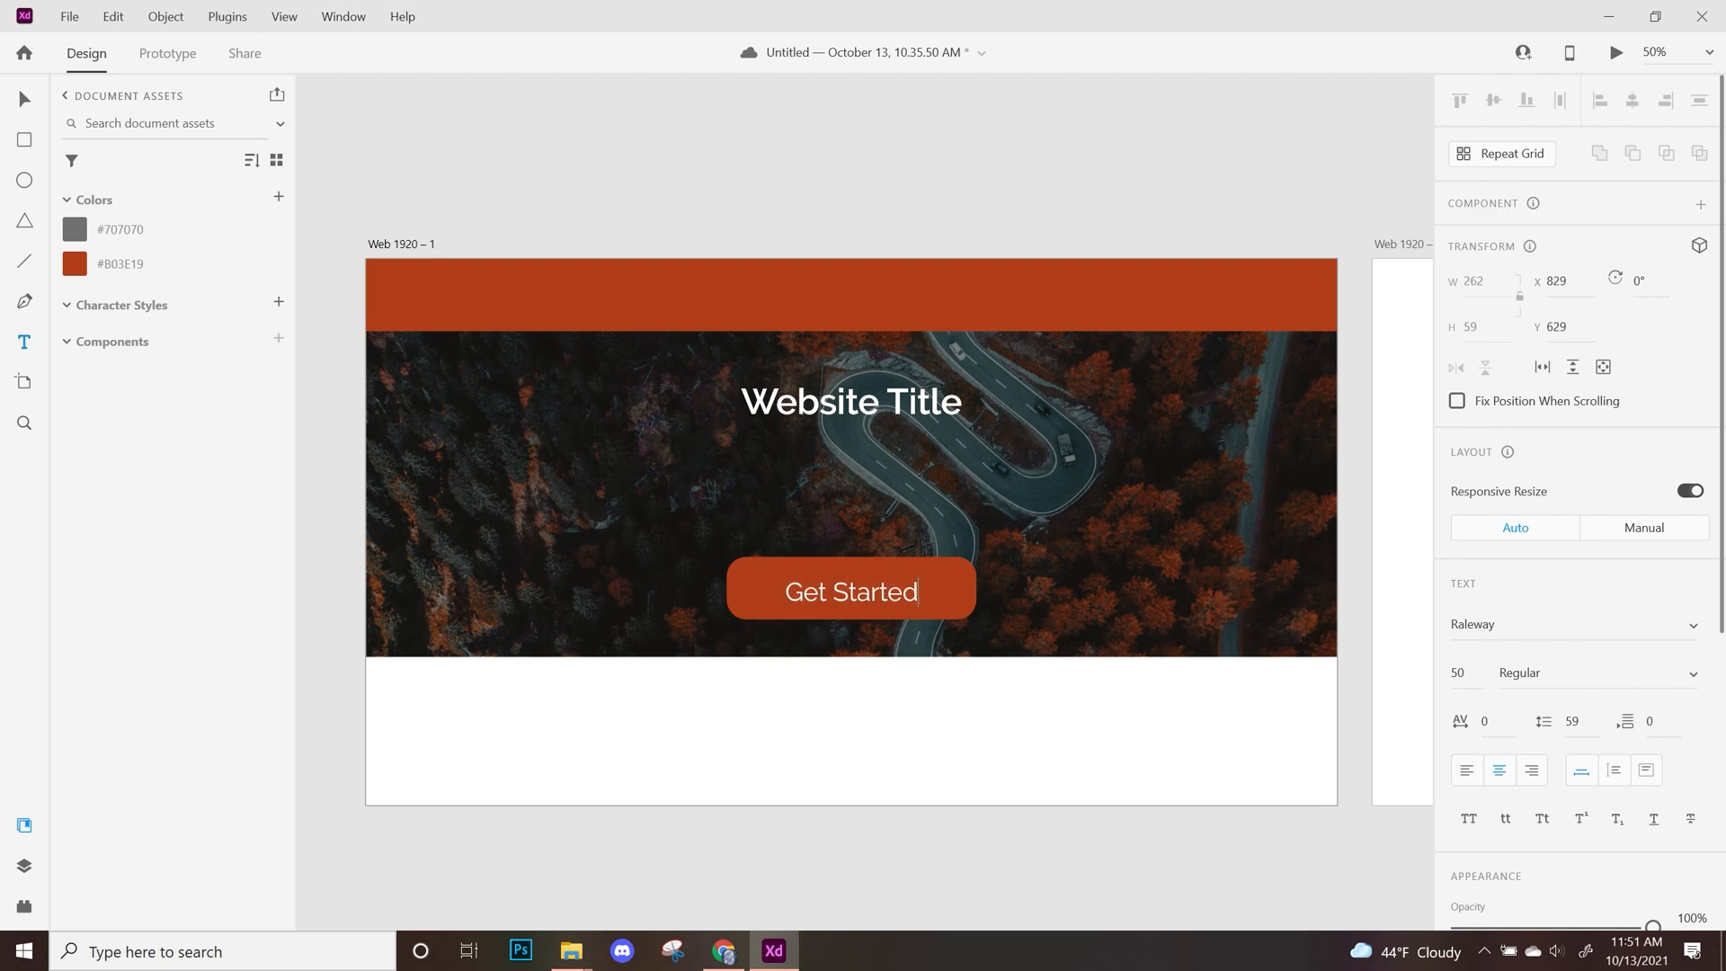
{"action": "left_click", "coordinate": [25, 101]}
{"action": "left_click", "coordinate": [1005, 766]}
Shrink the button rectangle around its label to about 390 wide and 96 high, with a corner radius of about 22
{"action": "left_click", "coordinate": [836, 562]}
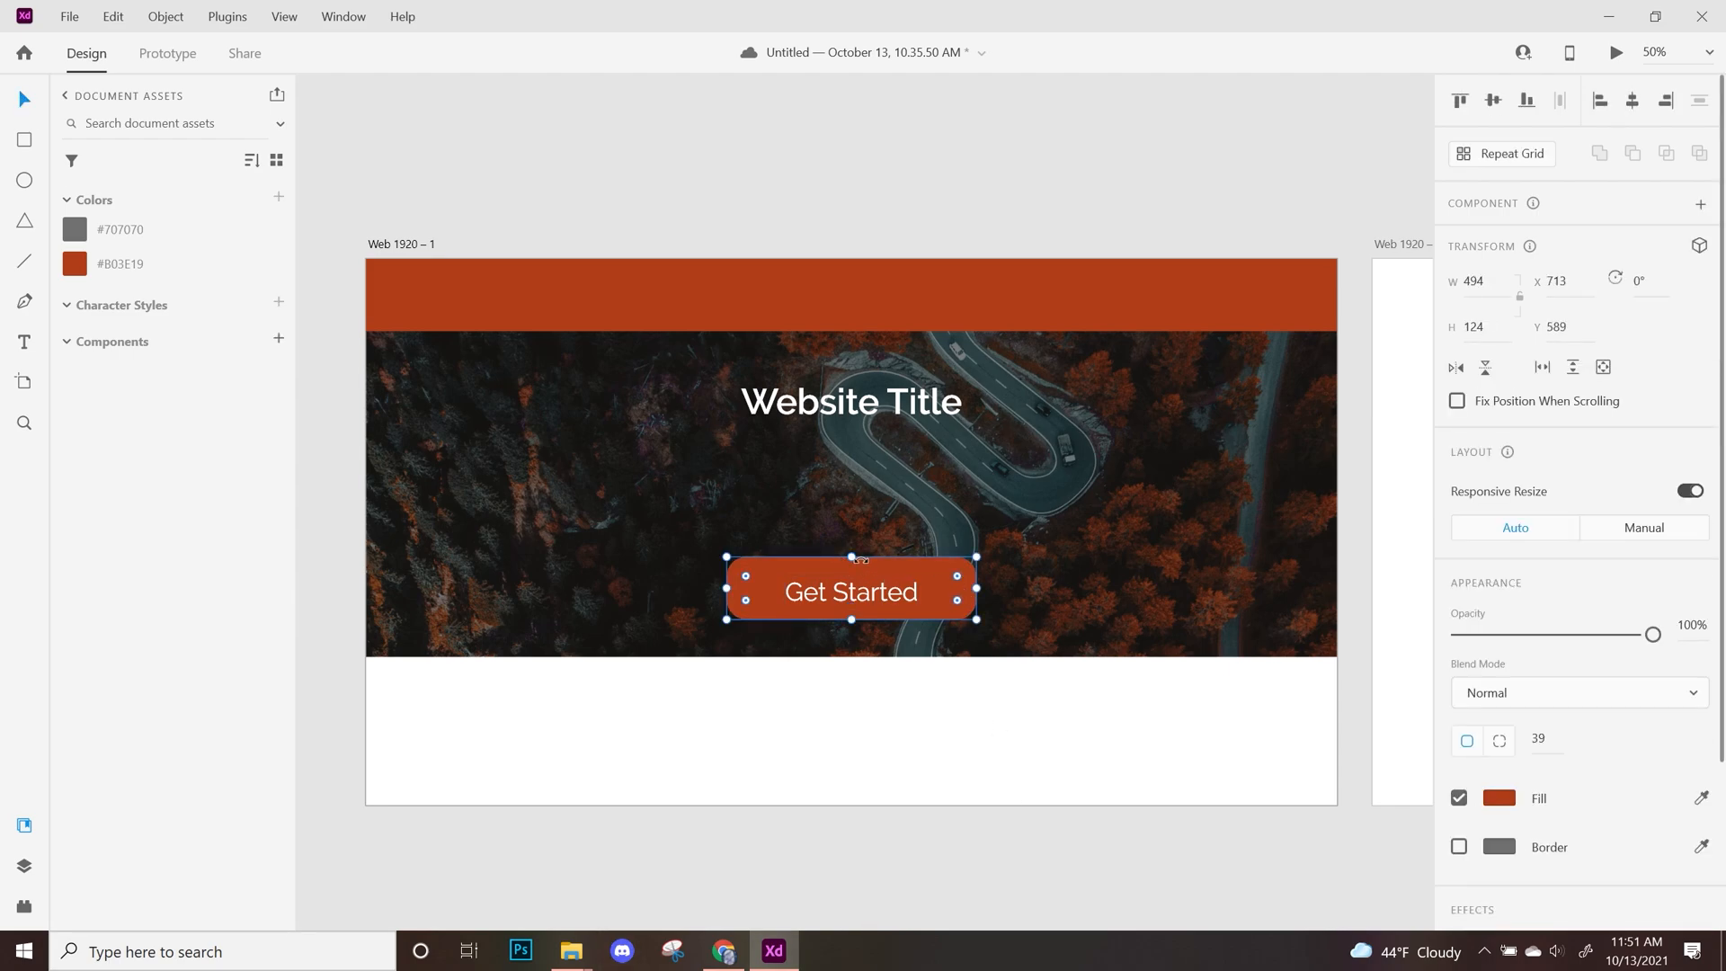
{"action": "left_click_drag", "start_coordinate": [863, 564], "coordinate": [862, 578]}
{"action": "left_click", "coordinate": [778, 599]}
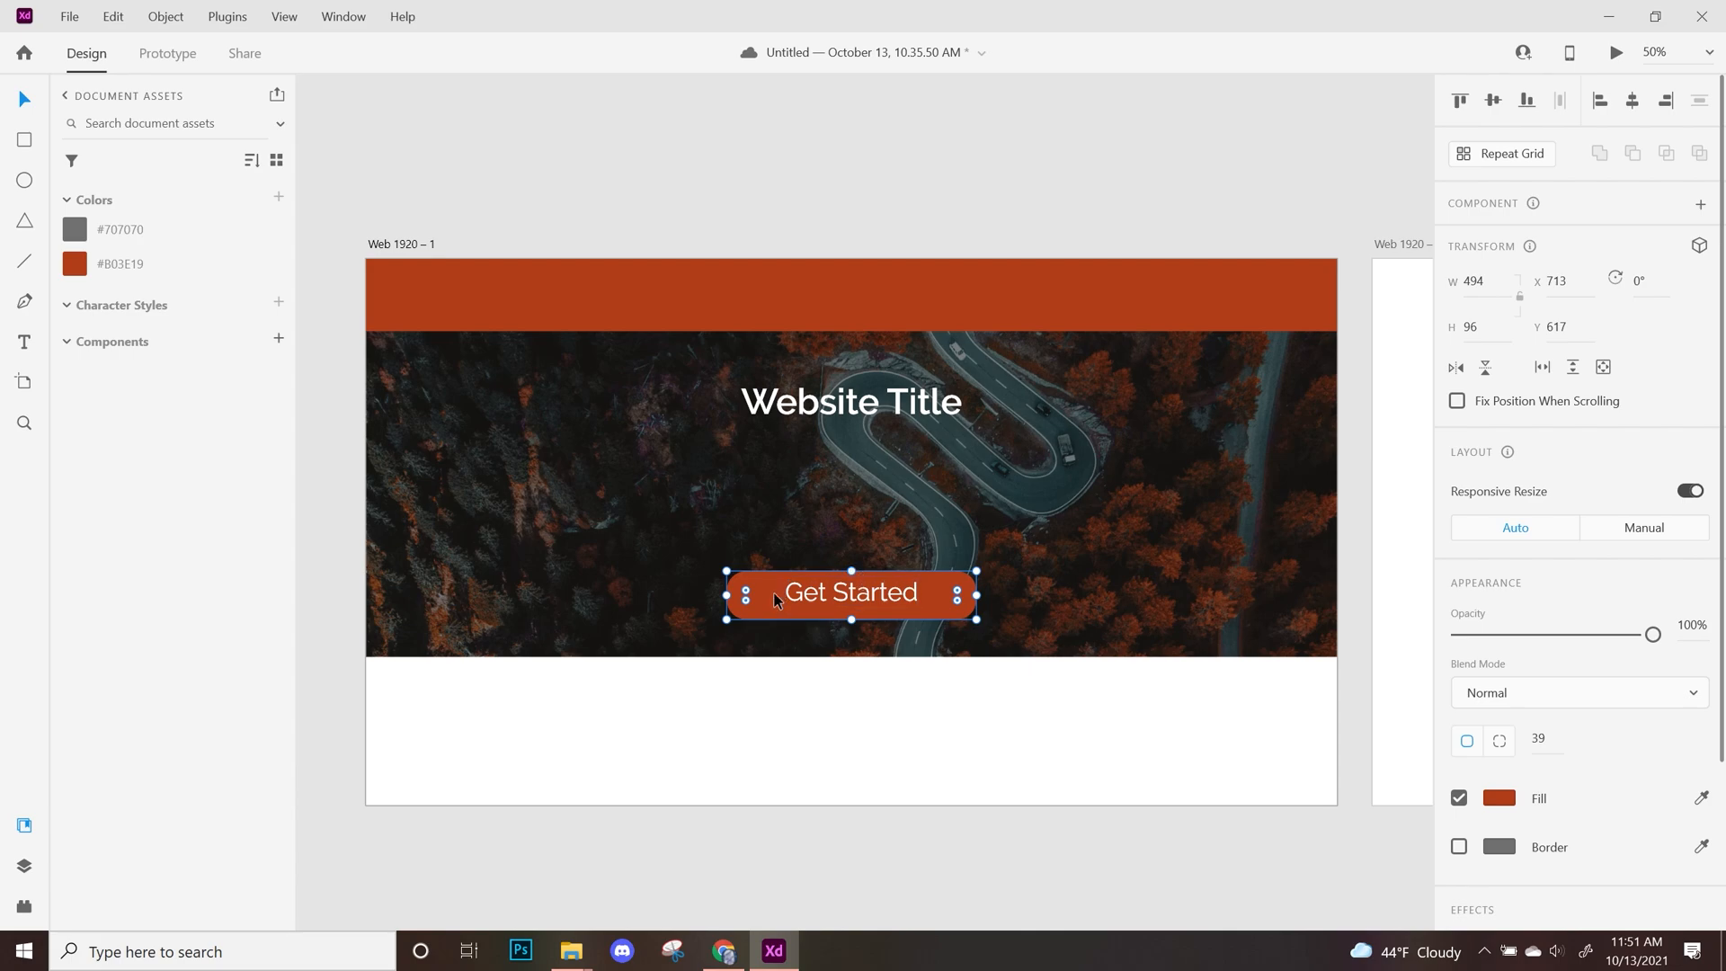
{"action": "mouse_move", "coordinate": [739, 600]}
{"action": "left_mouse_down"}
{"action": "mouse_move", "coordinate": [767, 600]}
{"action": "mouse_move", "coordinate": [766, 584]}
{"action": "left_mouse_up"}
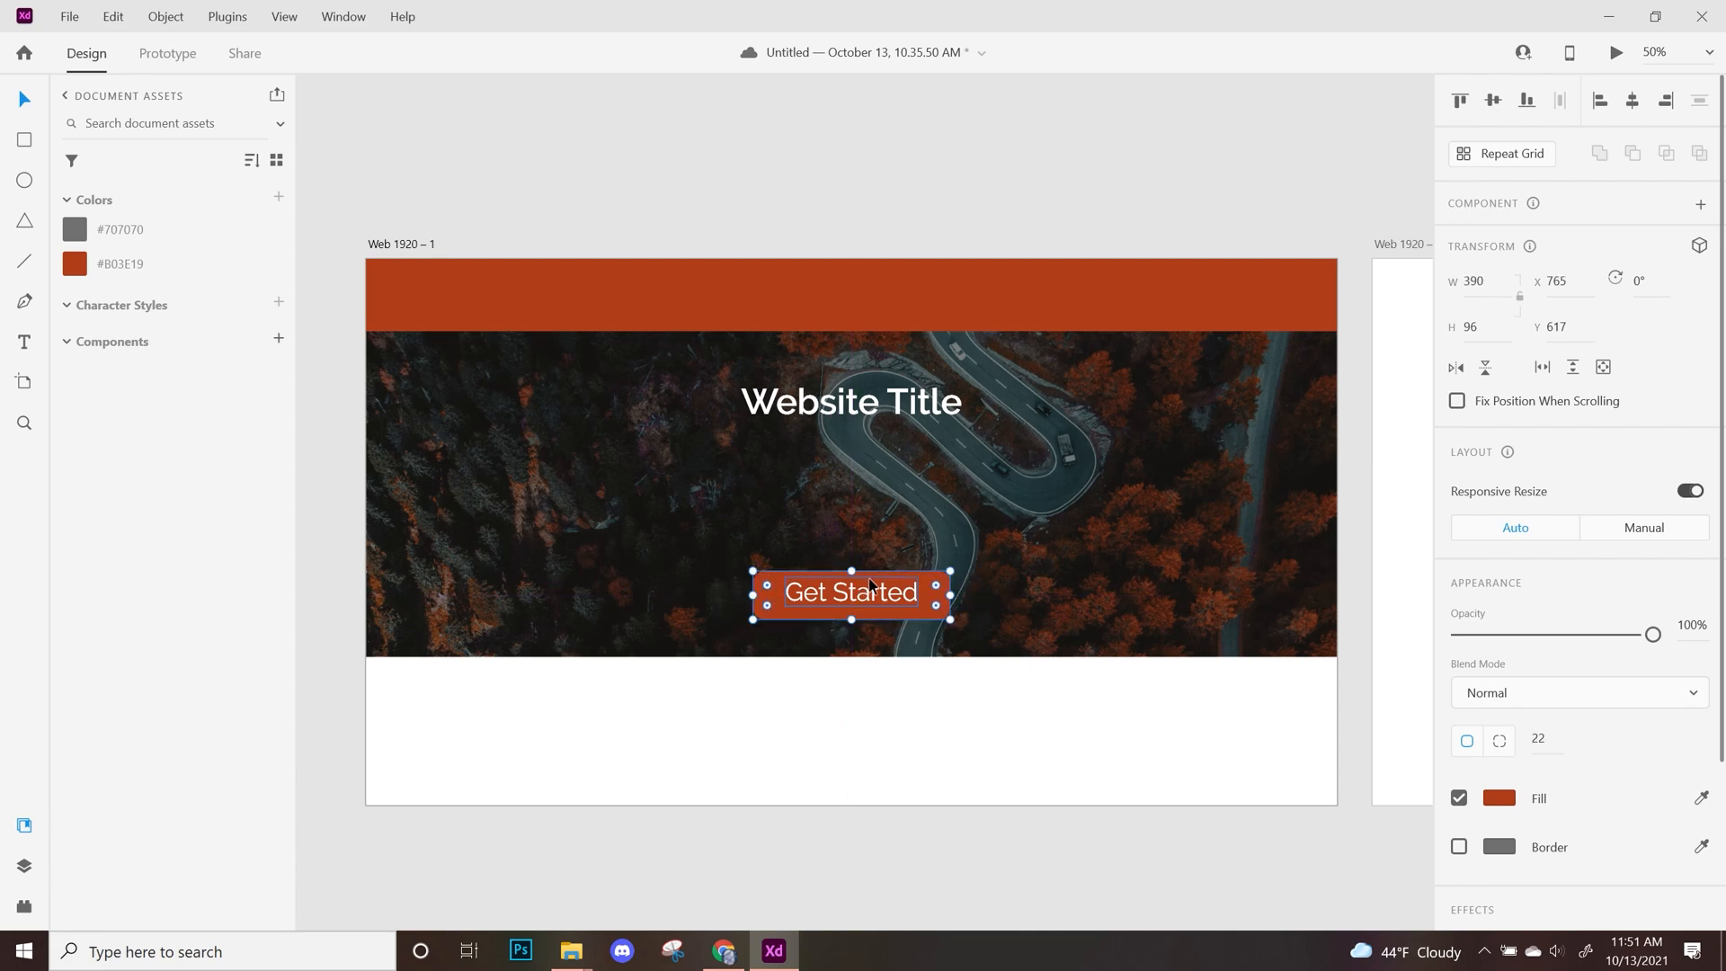
Select the Get Started label together with its rectangle and align them vertically to the middle
{"action": "left_click", "coordinate": [871, 590], "text": "shift"}
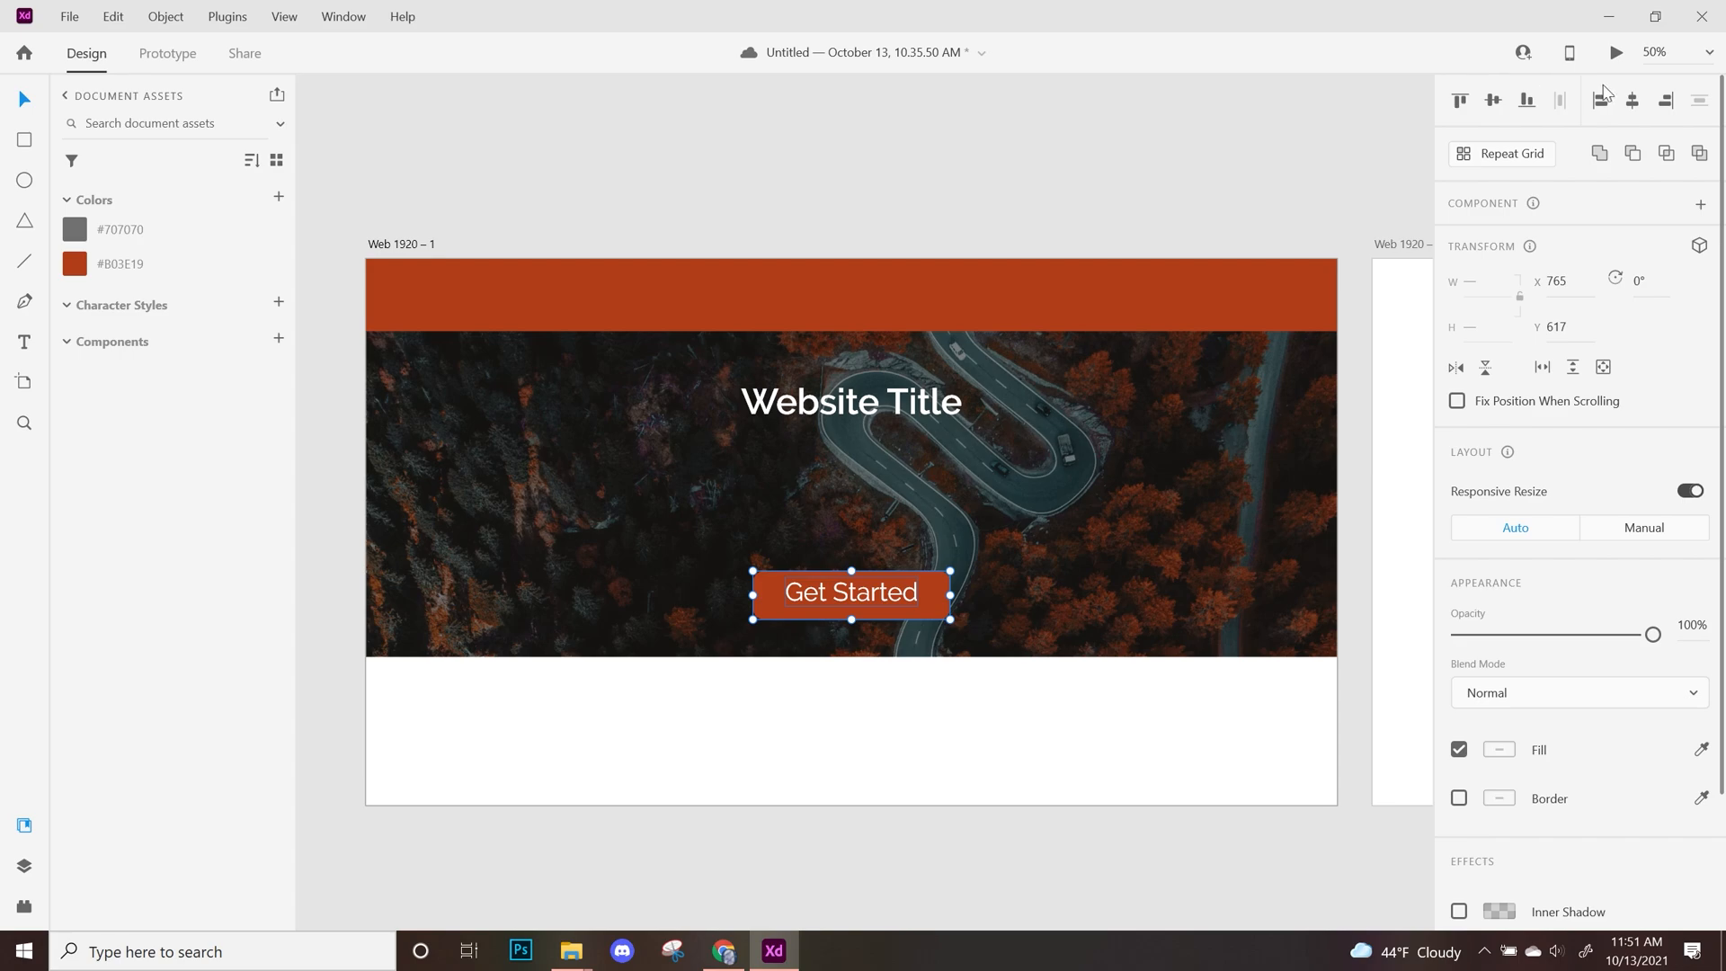
{"action": "left_click", "coordinate": [1495, 101]}
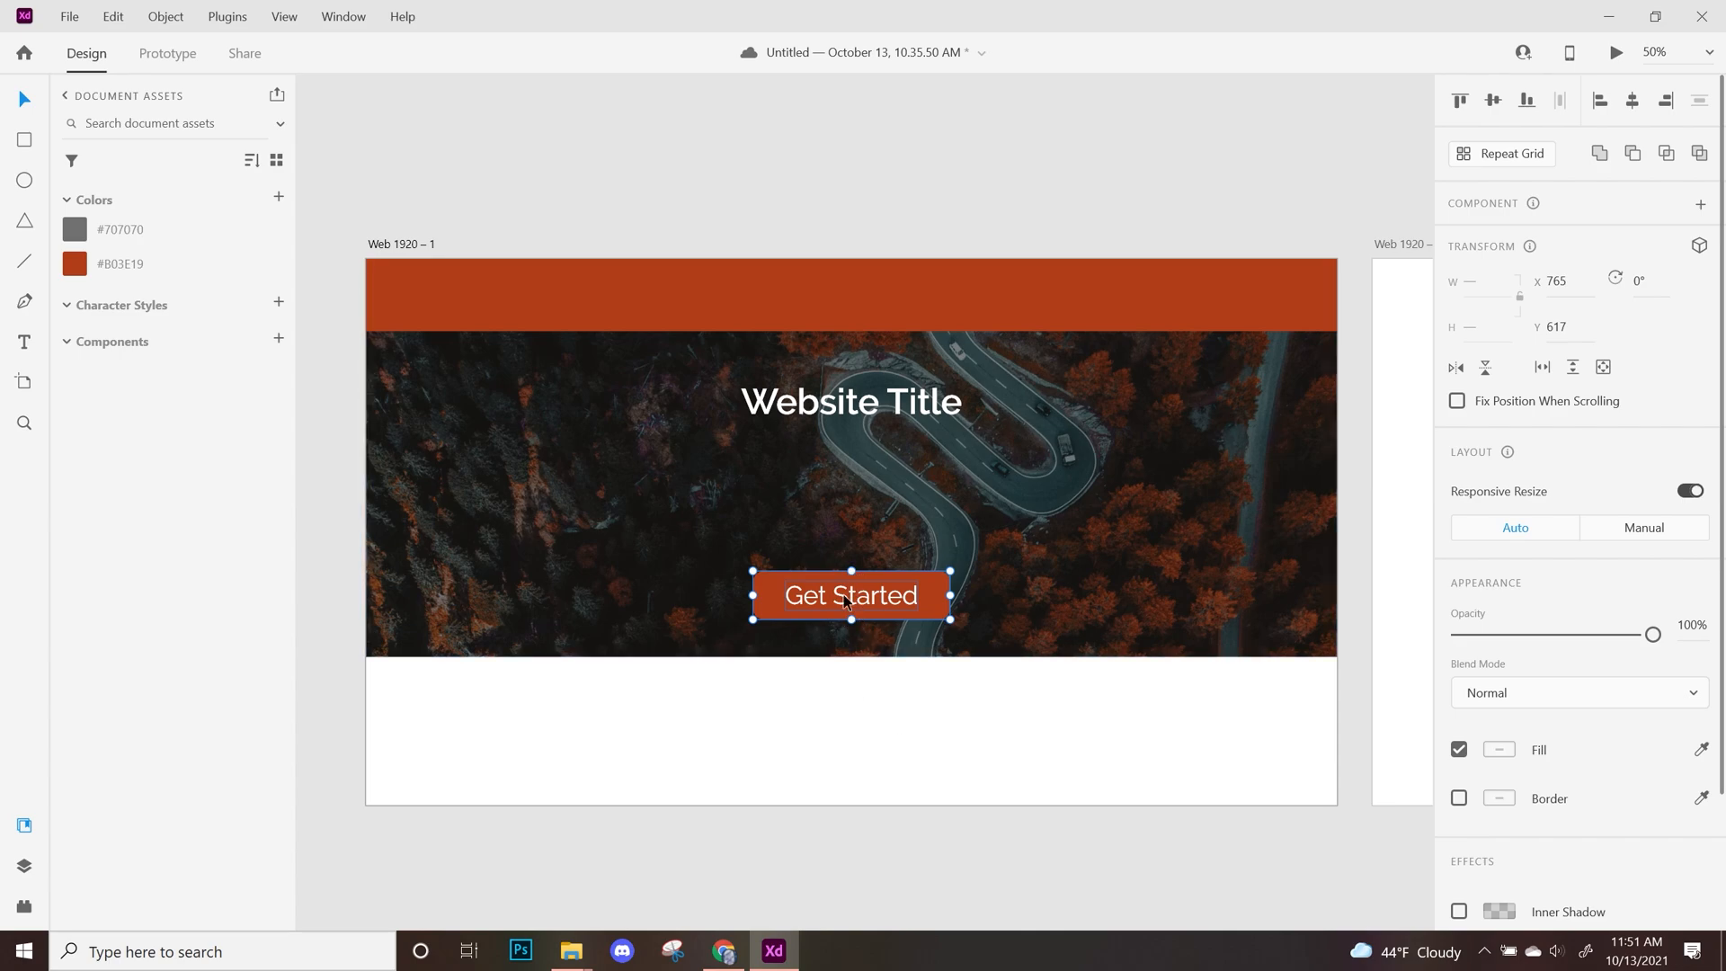
{"action": "left_click", "coordinate": [962, 780]}
Copy the Get Started button onto the Web 1920 – 2 artboard, near that artboard's upper-left corner
{"action": "left_click_drag", "start_coordinate": [1021, 739], "coordinate": [924, 739]}
{"action": "left_click", "coordinate": [854, 549]}
{"action": "left_click", "coordinate": [908, 683]}
{"action": "left_click_drag", "start_coordinate": [1153, 642], "coordinate": [848, 674]}
{"action": "left_click_drag", "start_coordinate": [1137, 678], "coordinate": [827, 600]}
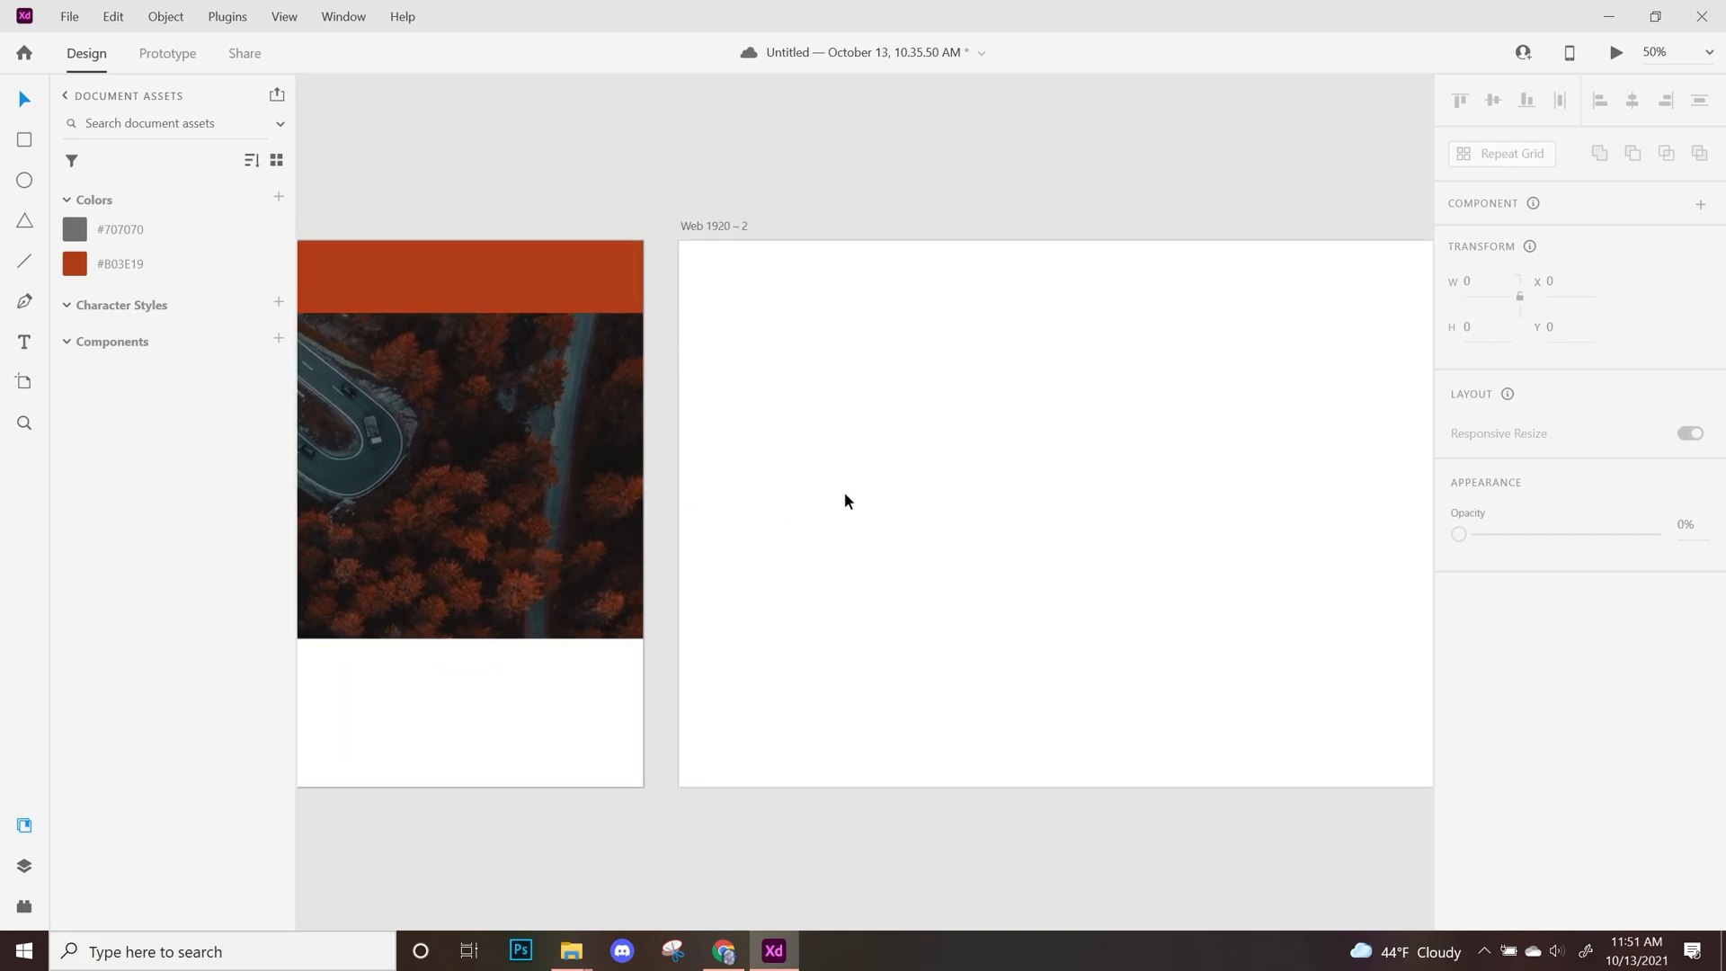
{"action": "left_click_drag", "start_coordinate": [838, 507], "coordinate": [1280, 482]}
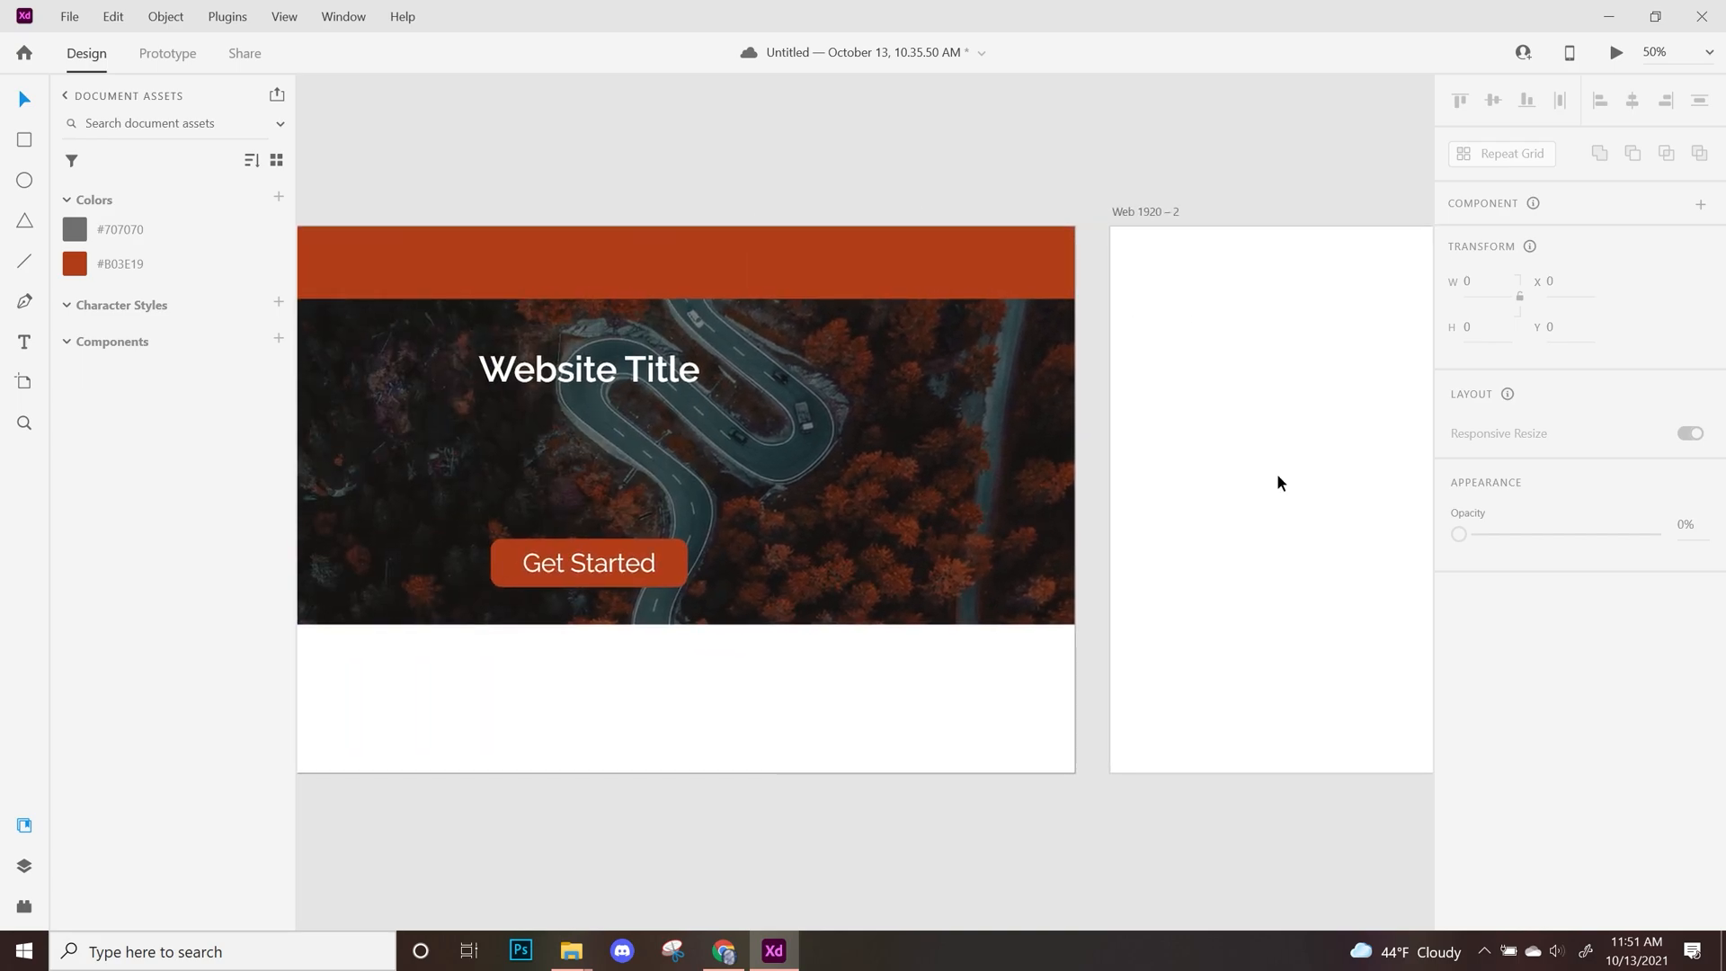
{"action": "left_click", "coordinate": [626, 565]}
{"action": "left_click_drag", "start_coordinate": [627, 565], "coordinate": [1366, 505]}
{"action": "left_click_drag", "start_coordinate": [1307, 682], "coordinate": [684, 778]}
{"action": "left_click_drag", "start_coordinate": [765, 603], "coordinate": [667, 383]}
{"action": "left_click_drag", "start_coordinate": [801, 546], "coordinate": [968, 595]}
Change the text of the copied button on the second artboard to "Back"
{"action": "key", "text": "t"}
{"action": "triple_click", "coordinate": [793, 425]}
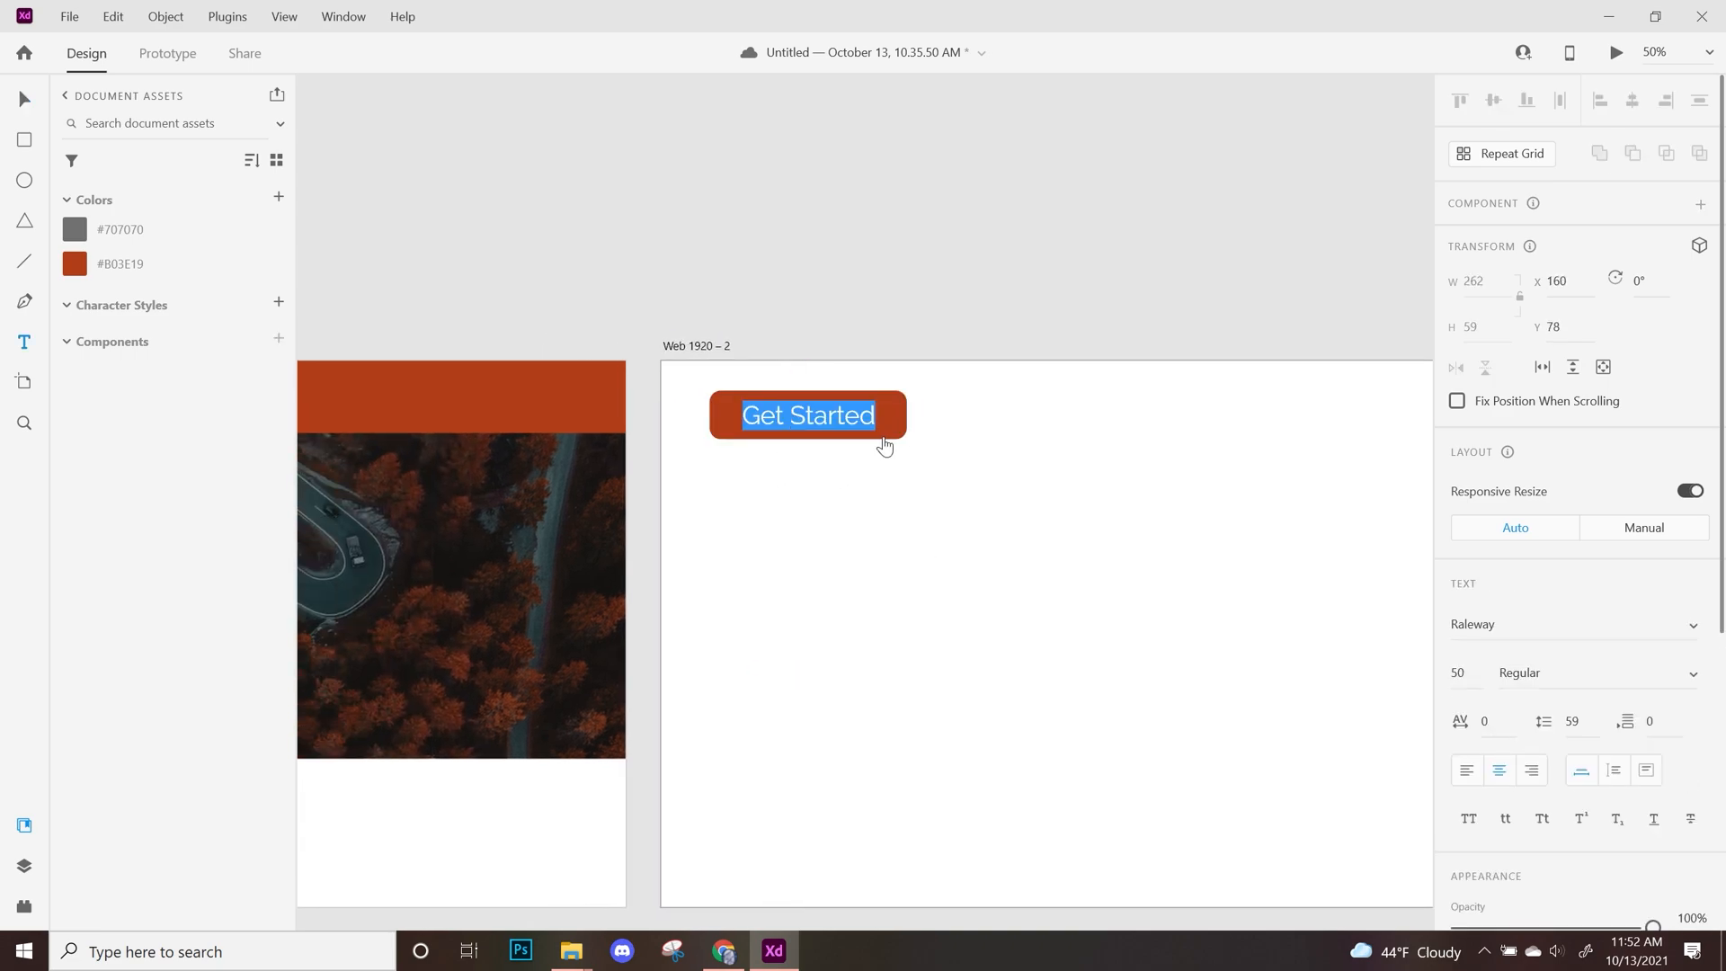
{"action": "type", "text": "Back"}
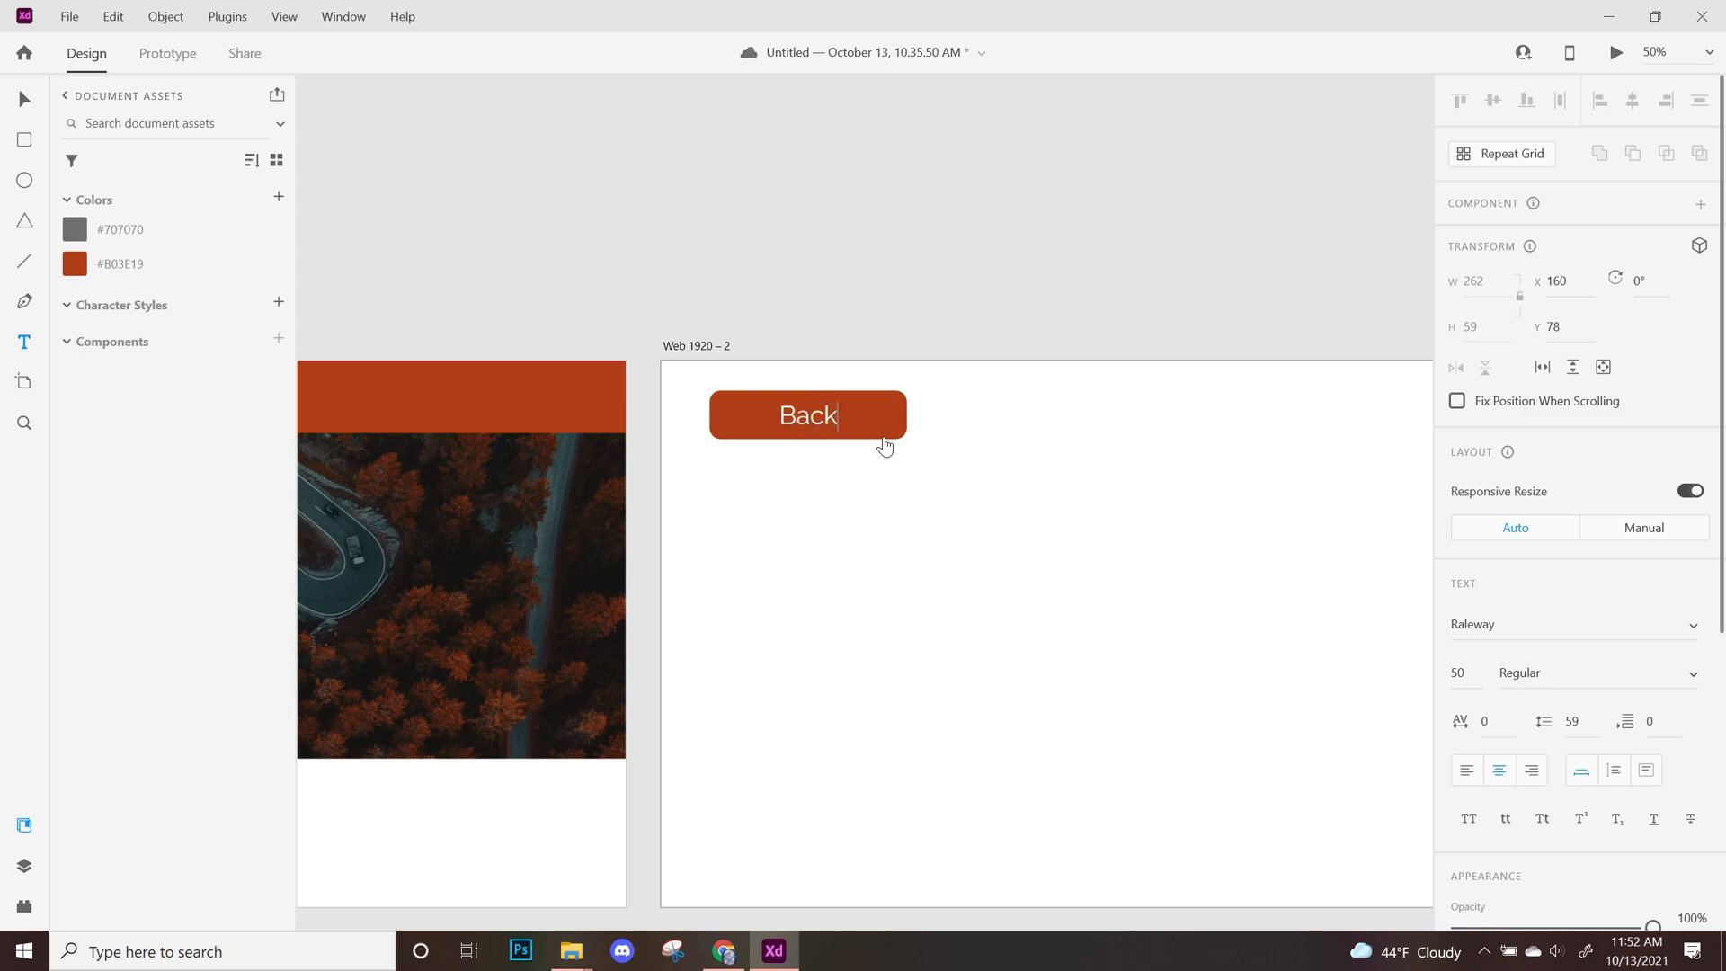
{"action": "left_click", "coordinate": [30, 95]}
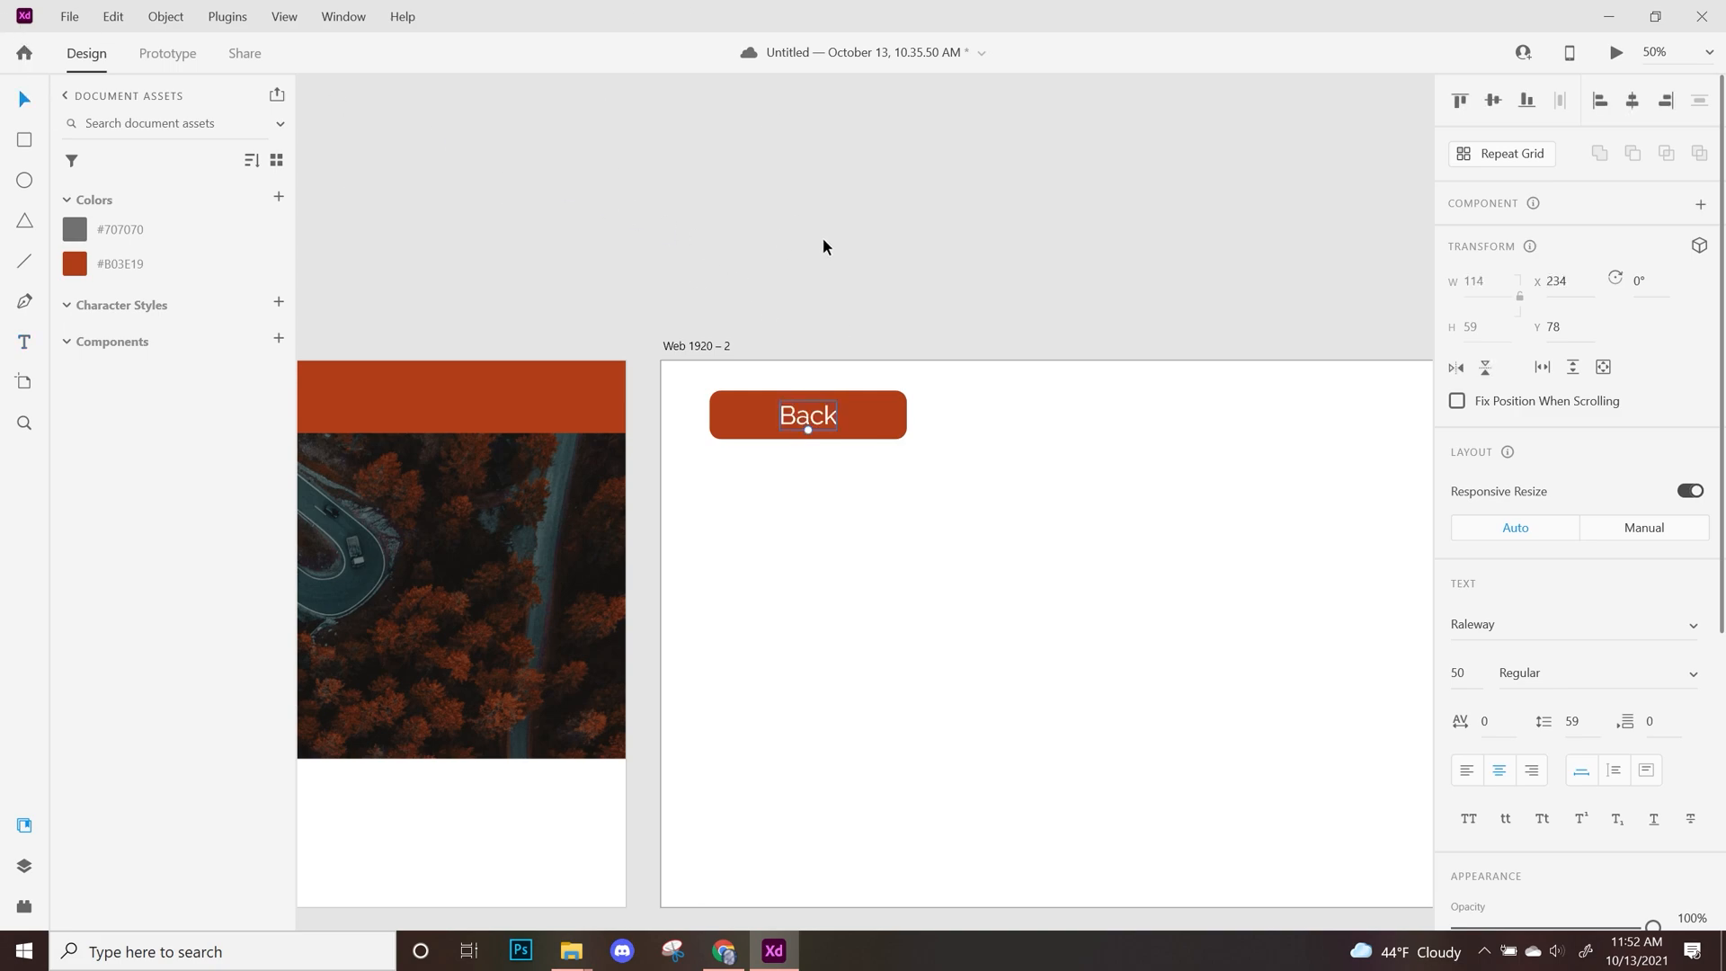
{"action": "left_click", "coordinate": [823, 237]}
Switch to prototyping and link the Get Started button to the Web 1920 – 2 artboard
{"action": "left_click_drag", "start_coordinate": [800, 676], "coordinate": [1046, 450]}
{"action": "left_click_drag", "start_coordinate": [637, 509], "coordinate": [975, 625]}
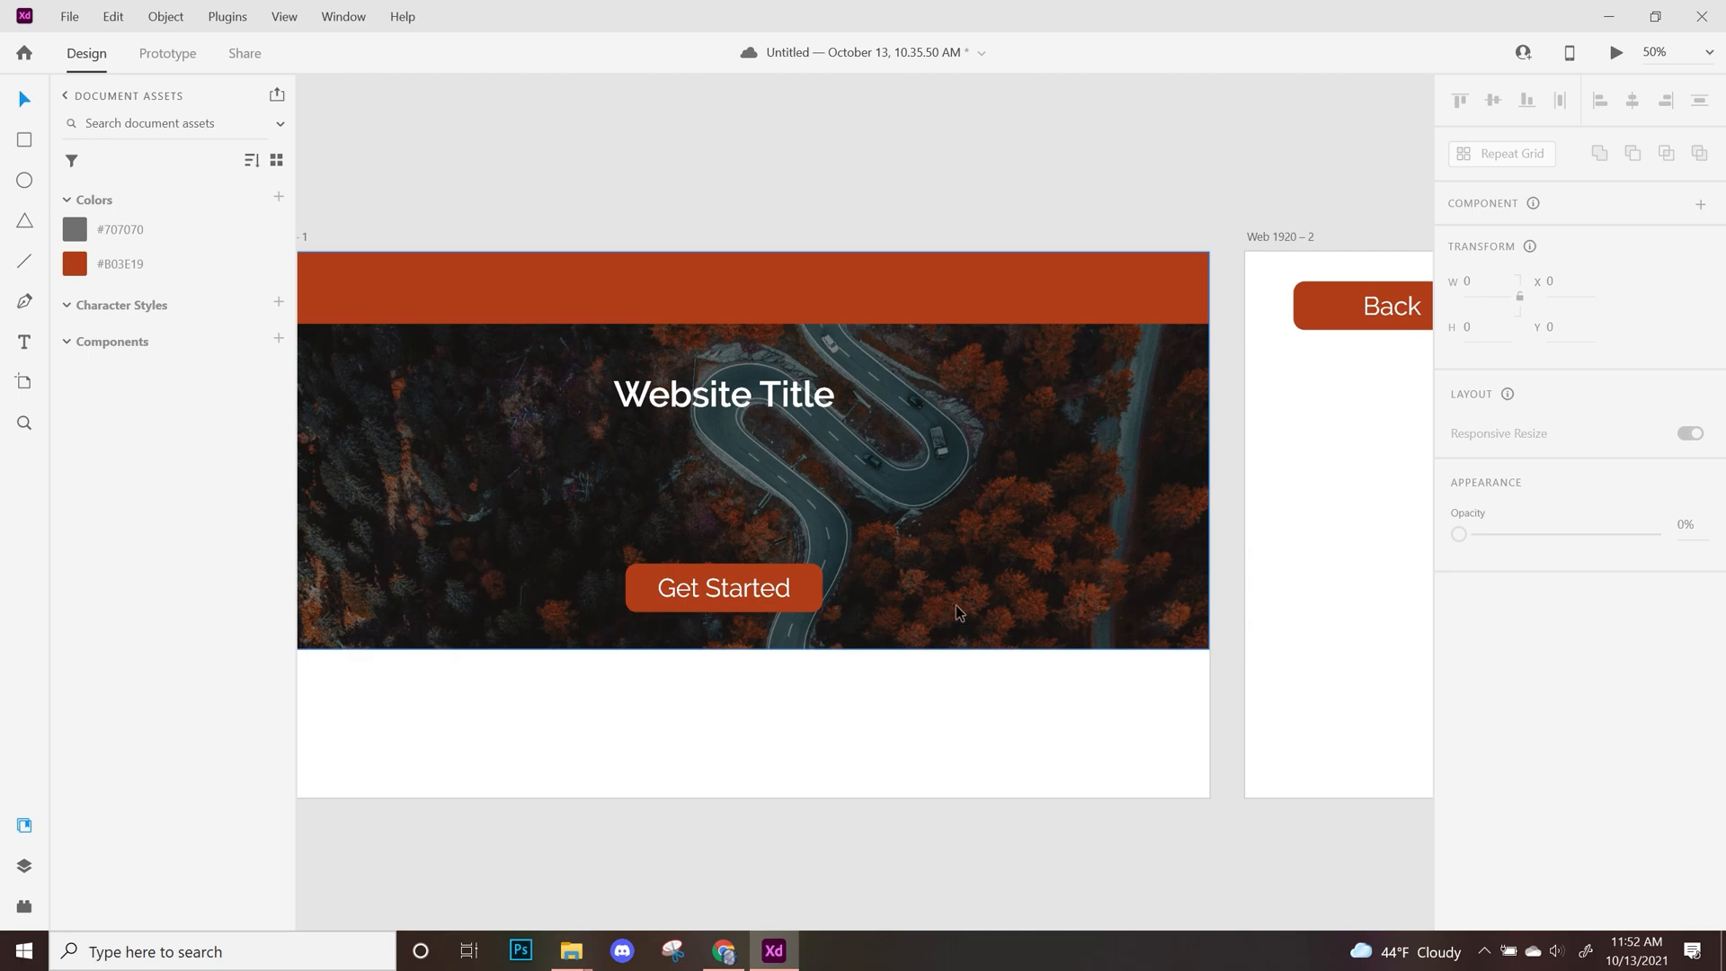
{"action": "left_click", "coordinate": [167, 54]}
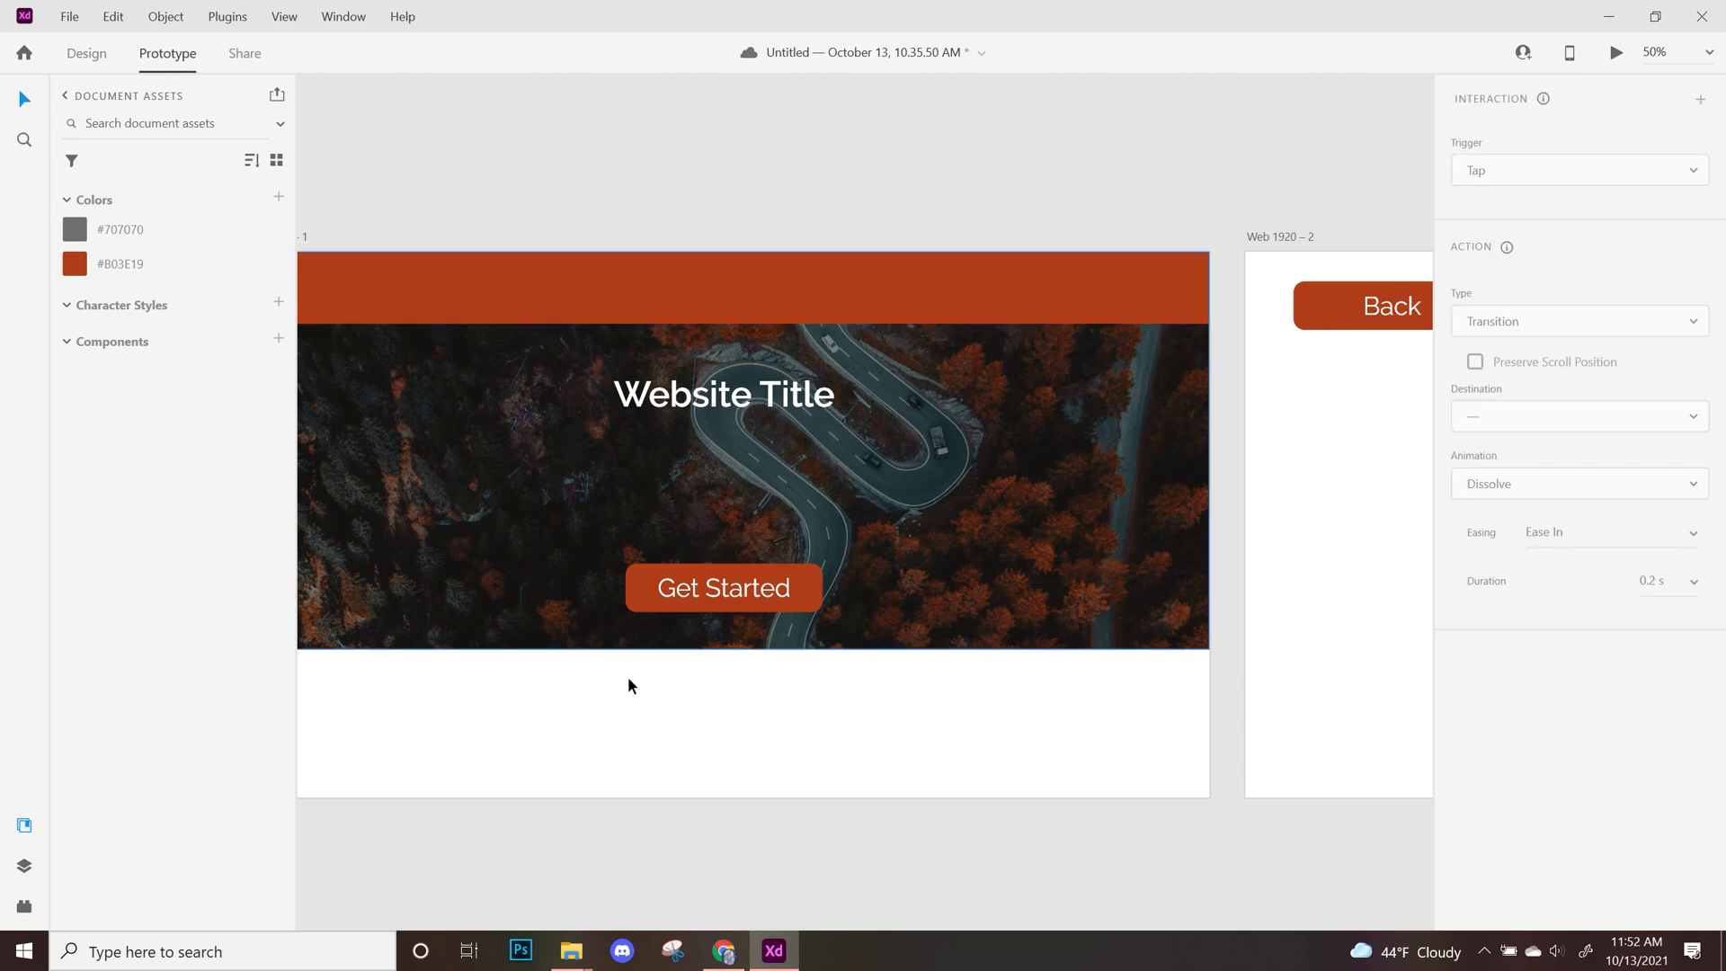
{"action": "left_click", "coordinate": [798, 591]}
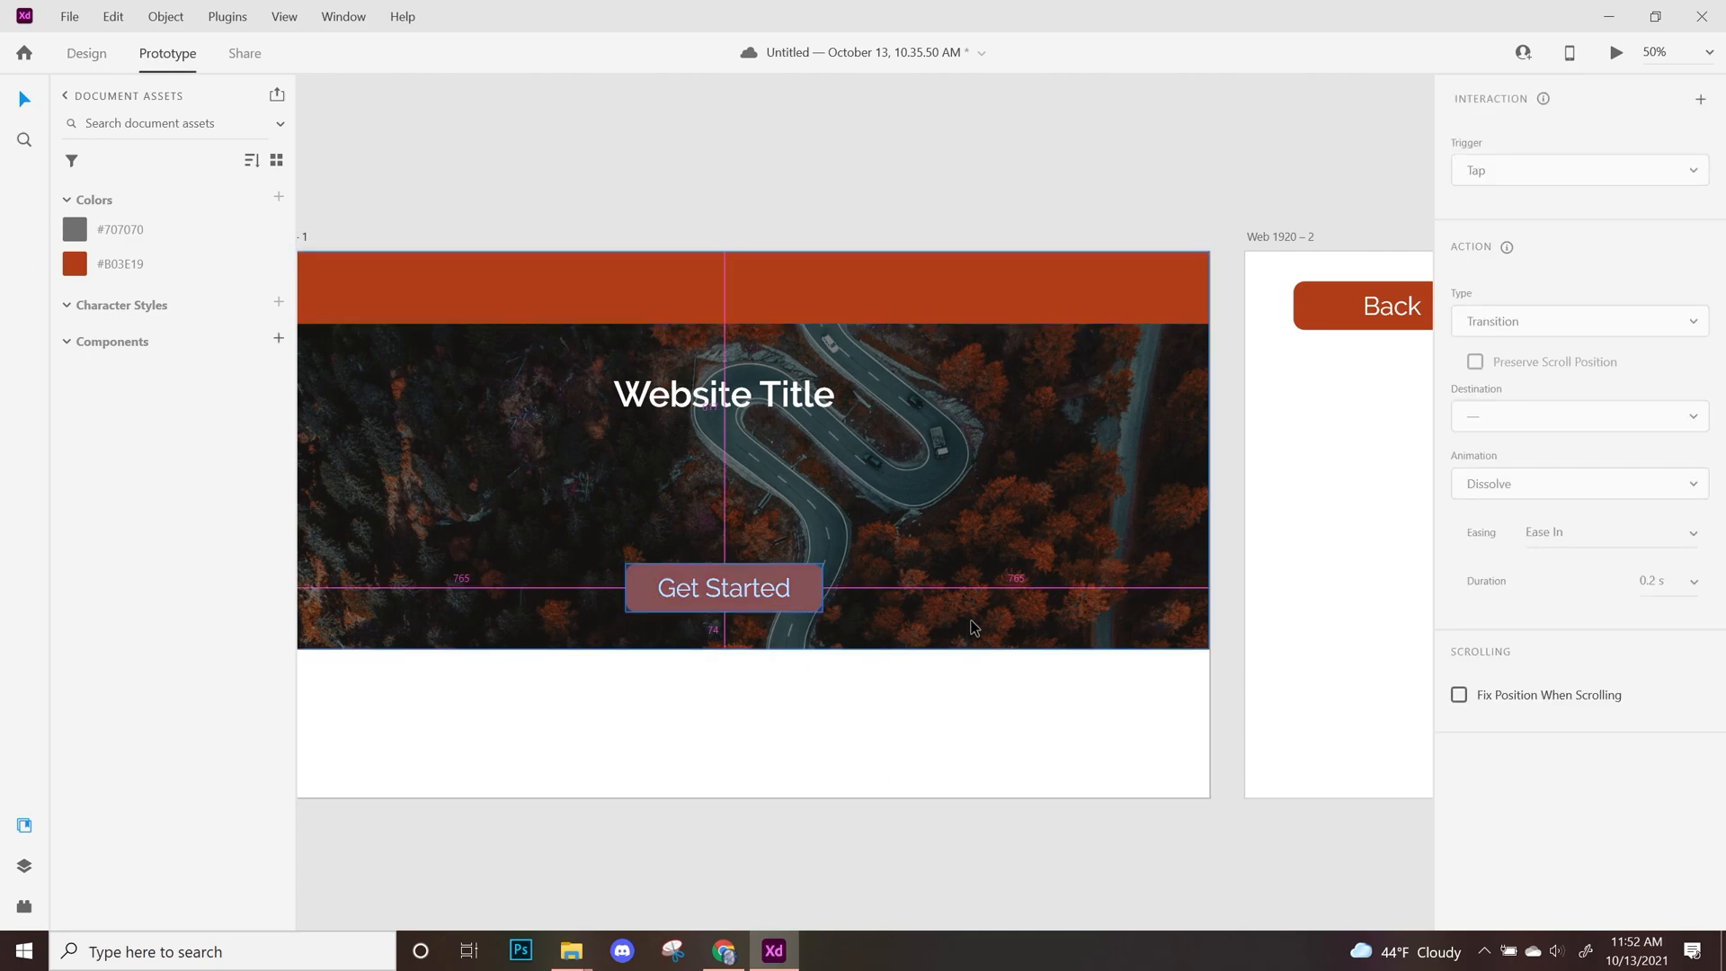
{"action": "scroll", "coordinate": [683, 674], "scroll_direction": "right", "scroll_amount": 5}
{"action": "scroll", "coordinate": [684, 674], "scroll_direction": "up", "scroll_amount": 2}
{"action": "scroll", "coordinate": [574, 764], "scroll_direction": "down", "scroll_amount": 3}
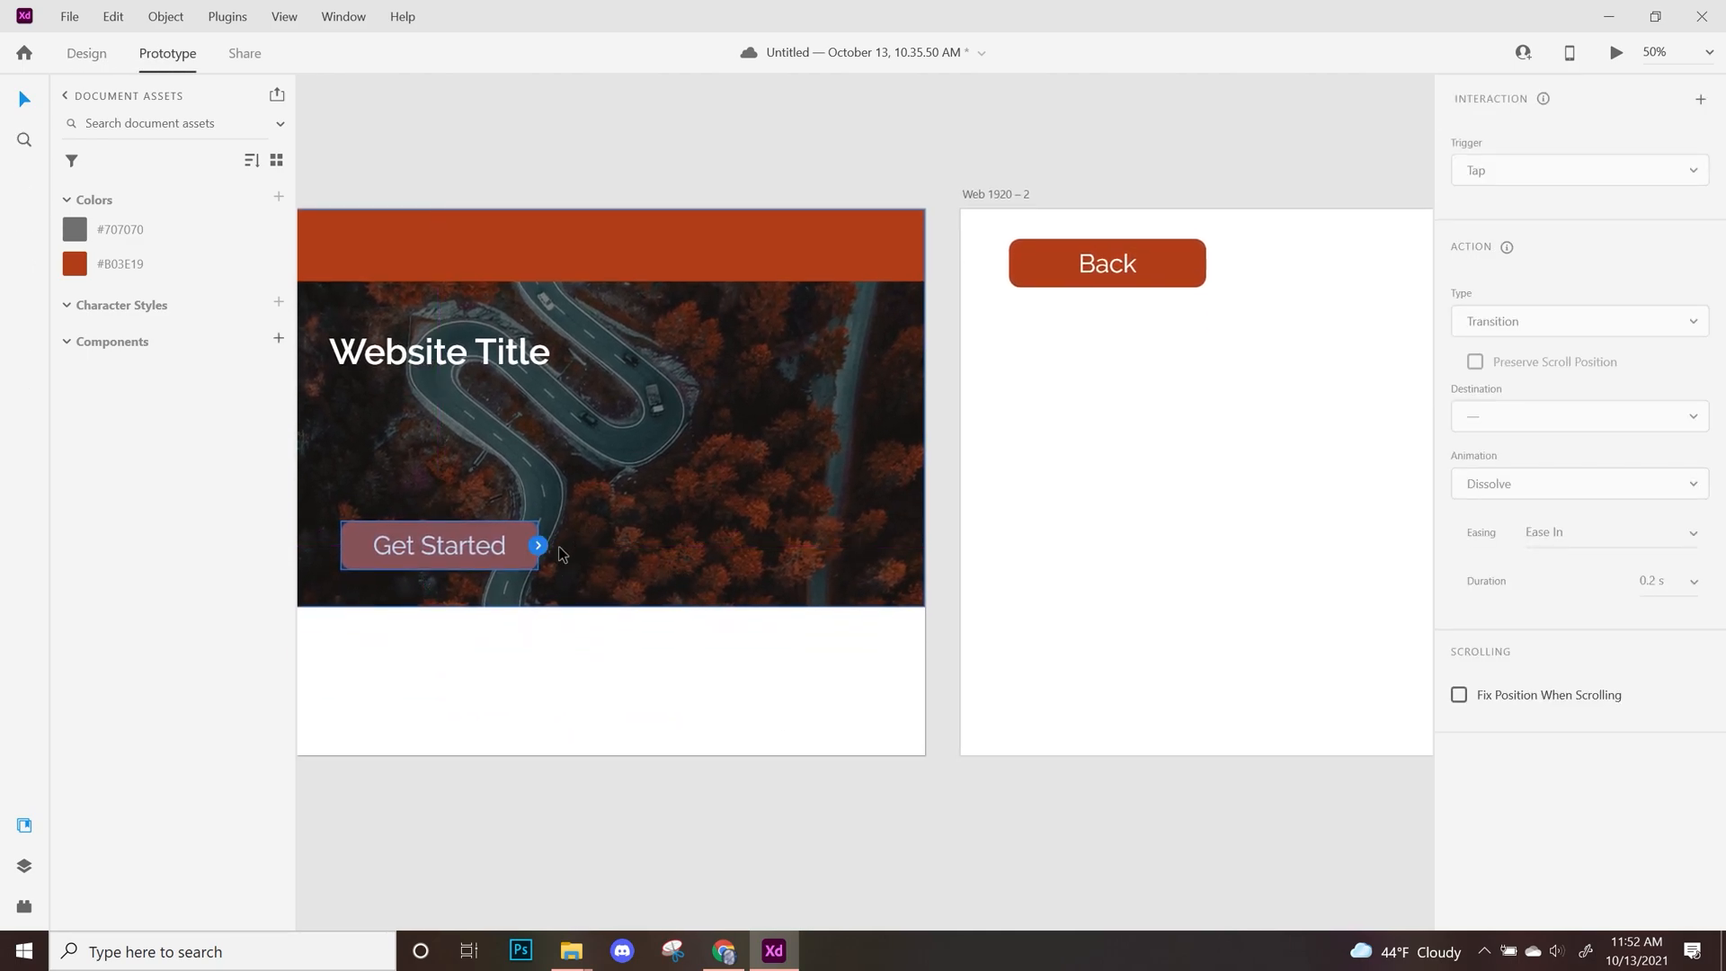
{"action": "left_click_drag", "start_coordinate": [537, 545], "coordinate": [990, 359]}
{"action": "scroll", "coordinate": [1031, 569], "scroll_direction": "down", "scroll_amount": 3}
{"action": "scroll", "coordinate": [1031, 569], "scroll_direction": "right", "scroll_amount": 2}
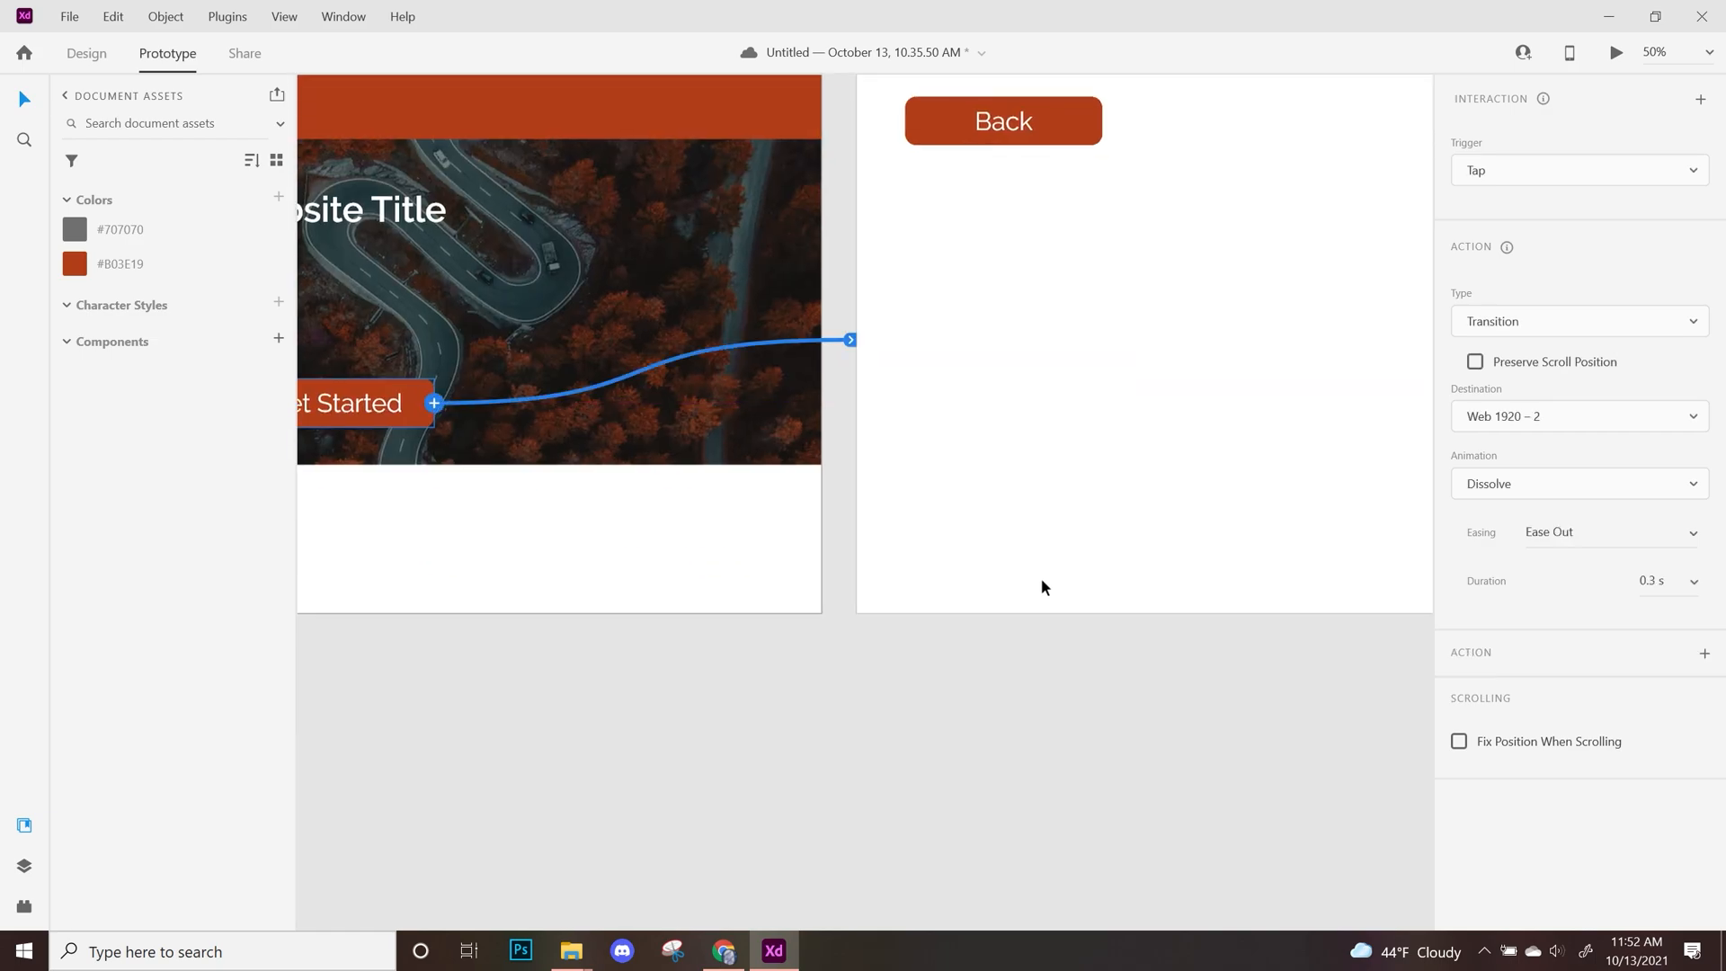
{"action": "scroll", "coordinate": [1079, 435], "scroll_direction": "up", "scroll_amount": 3}
{"action": "scroll", "coordinate": [1078, 435], "scroll_direction": "left", "scroll_amount": 1}
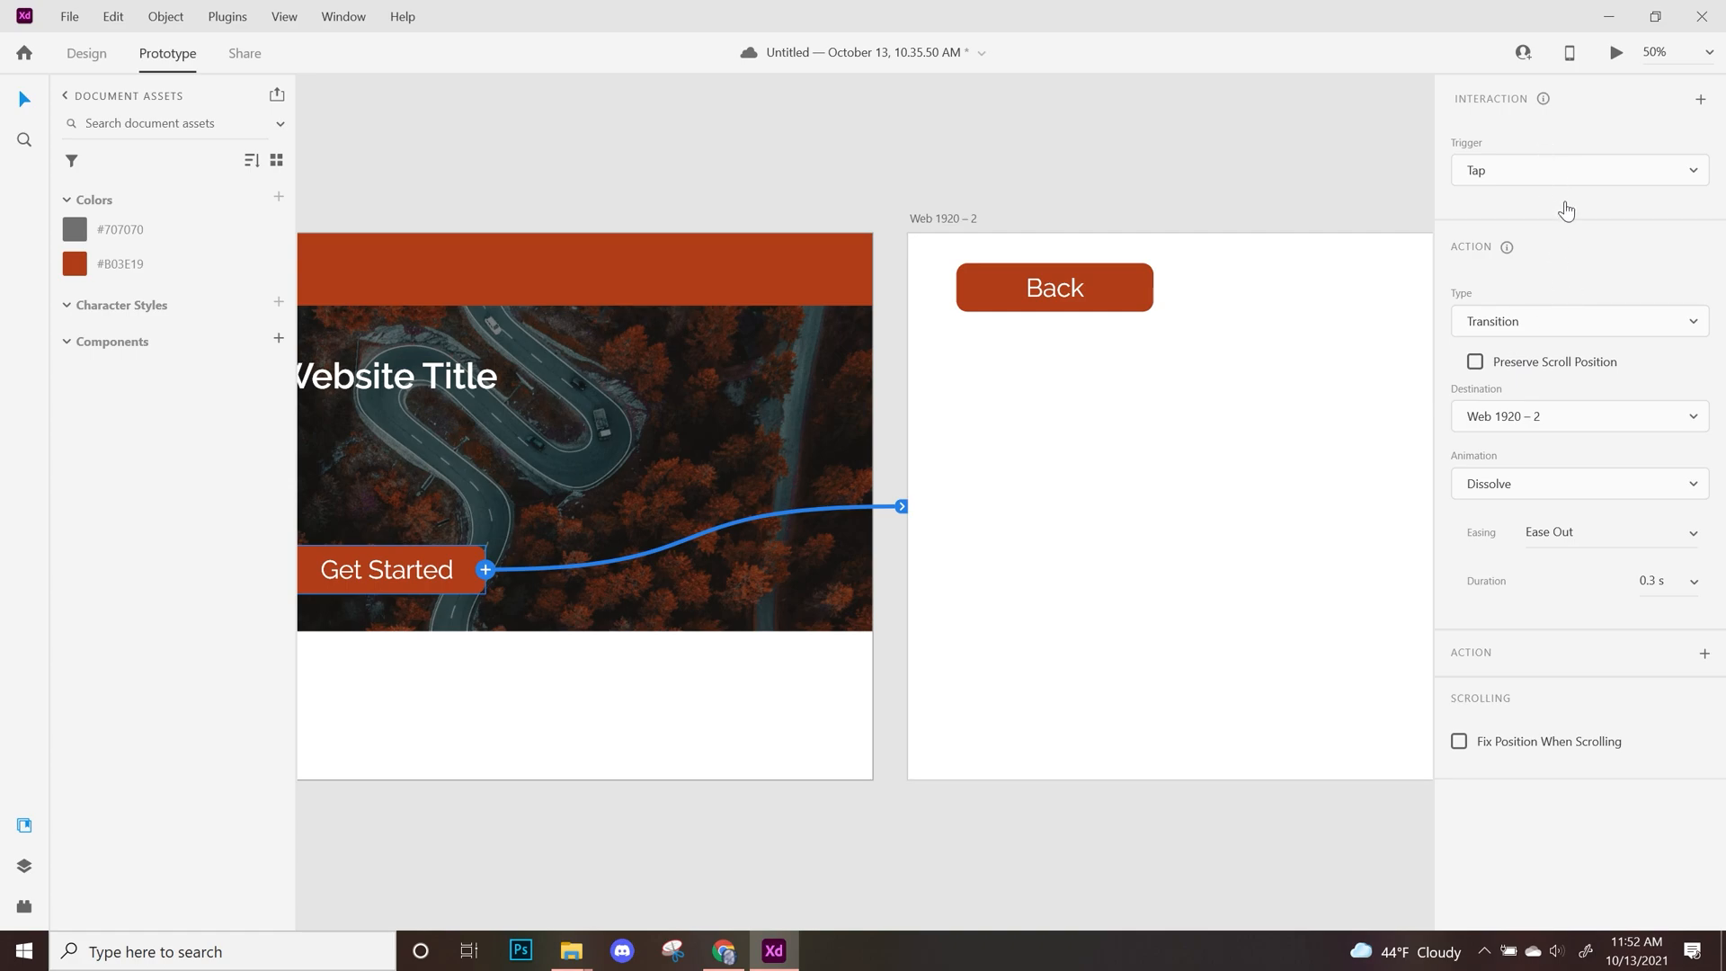
{"action": "left_click", "coordinate": [1582, 177]}
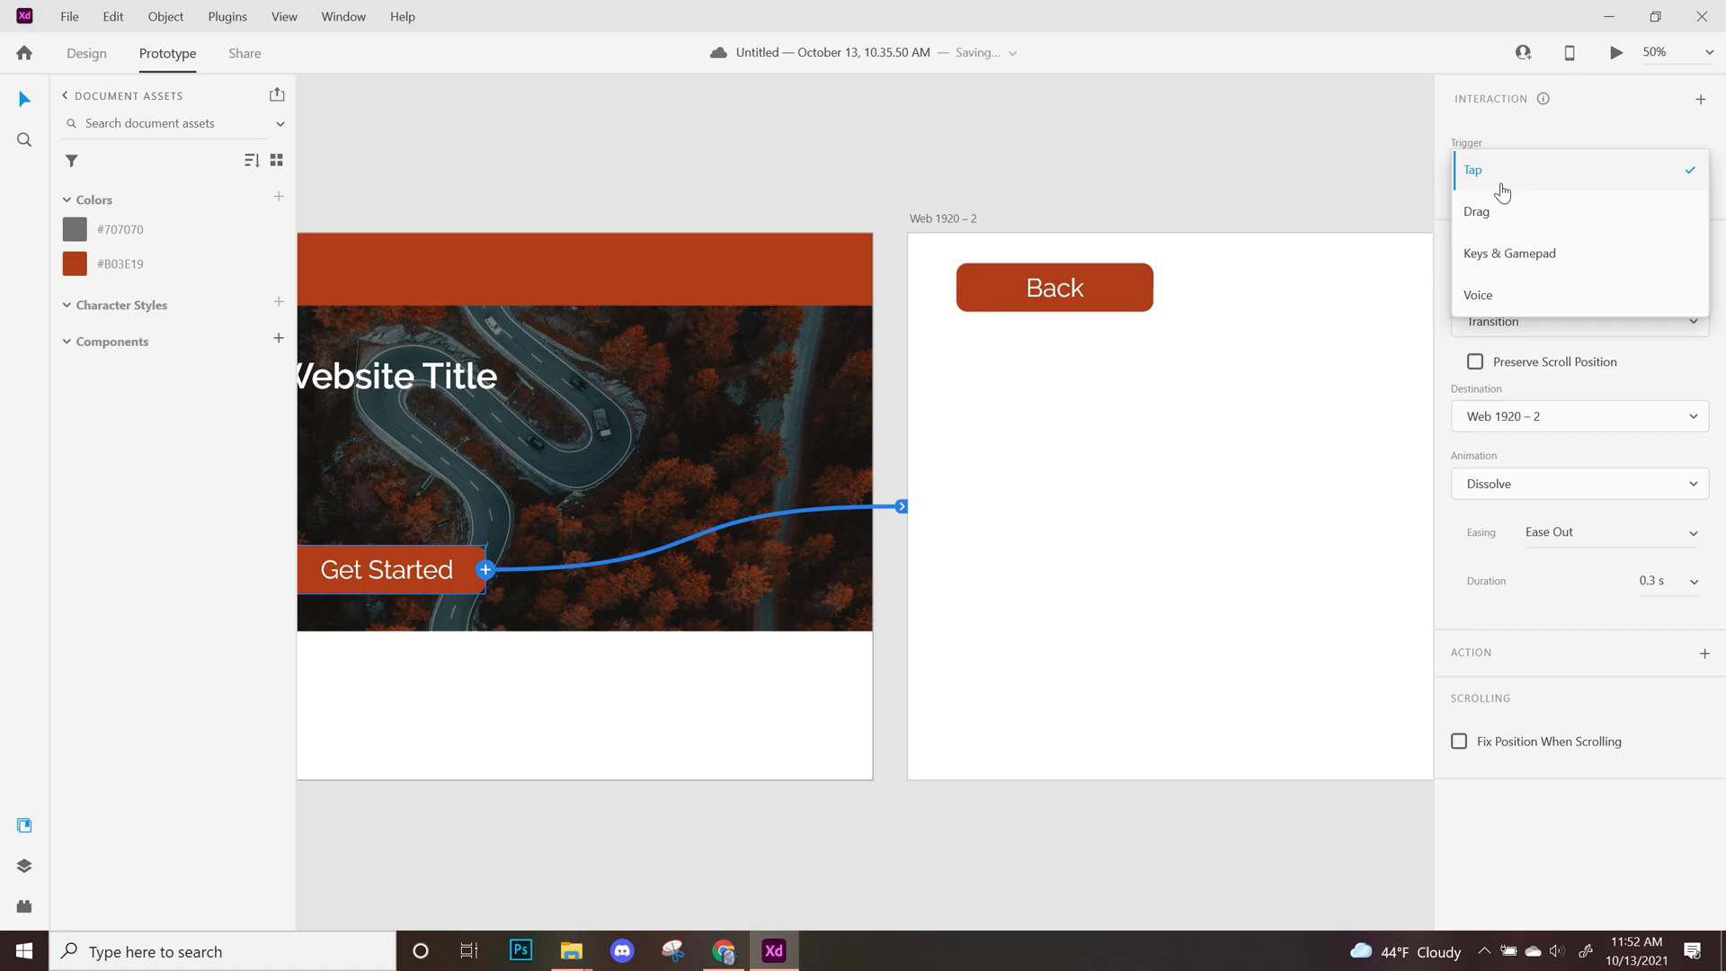
{"action": "left_click", "coordinate": [1596, 135]}
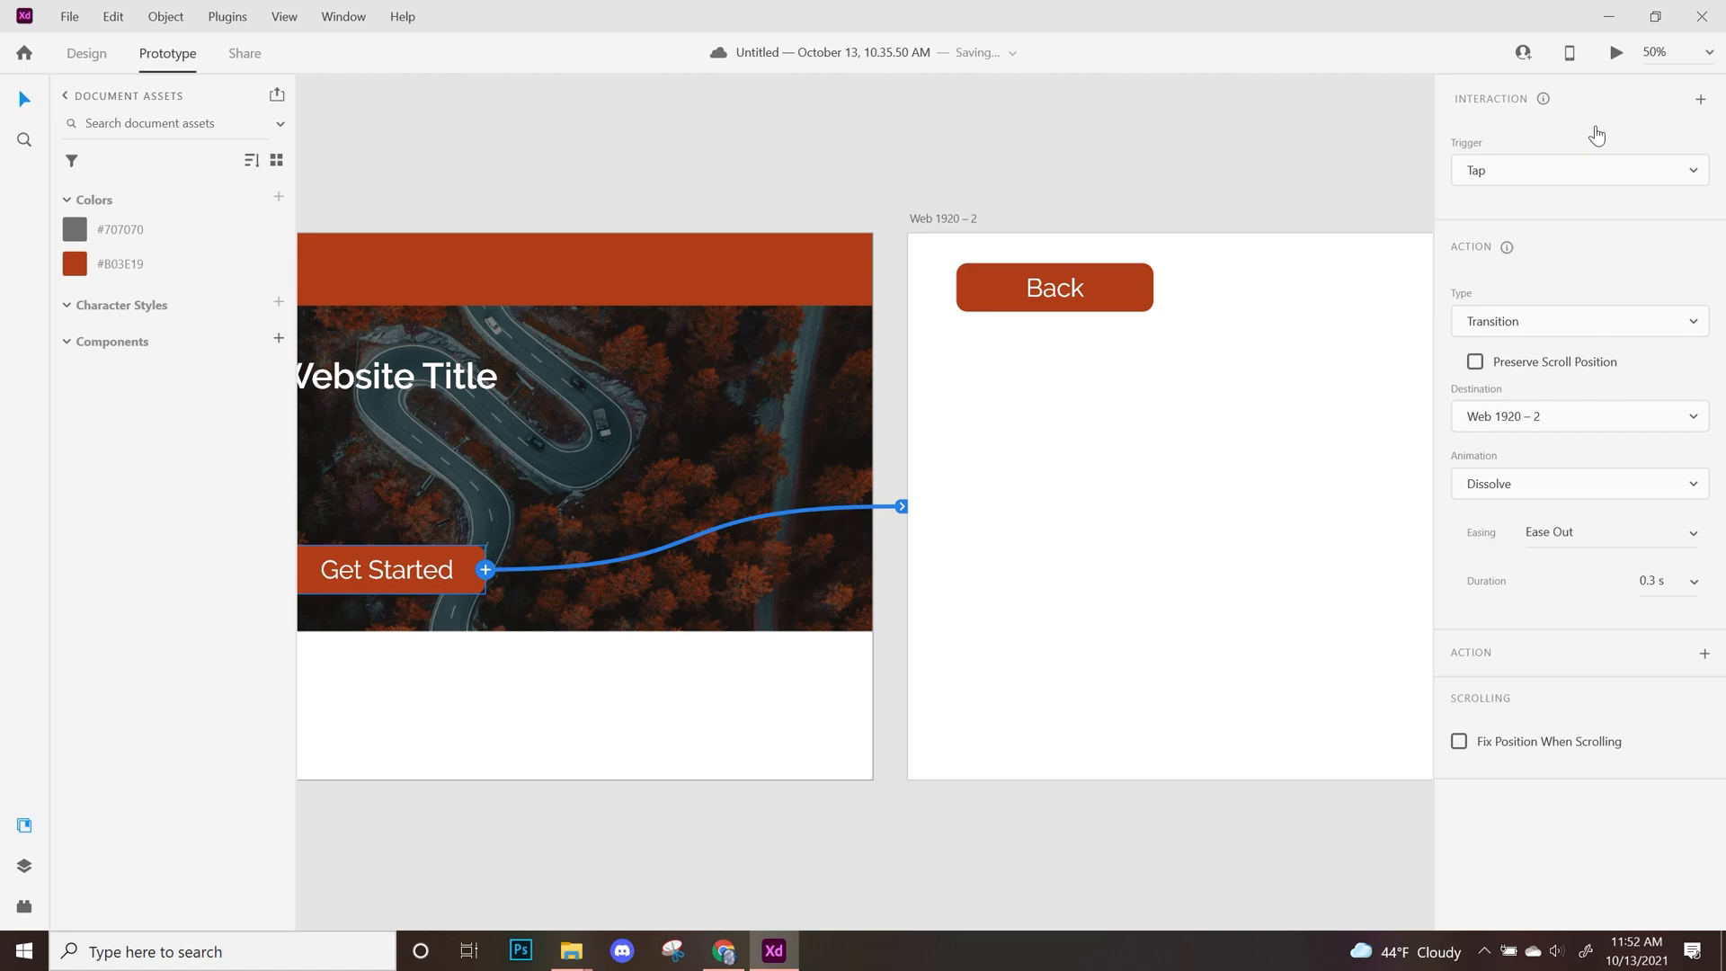
{"action": "left_click", "coordinate": [1600, 335]}
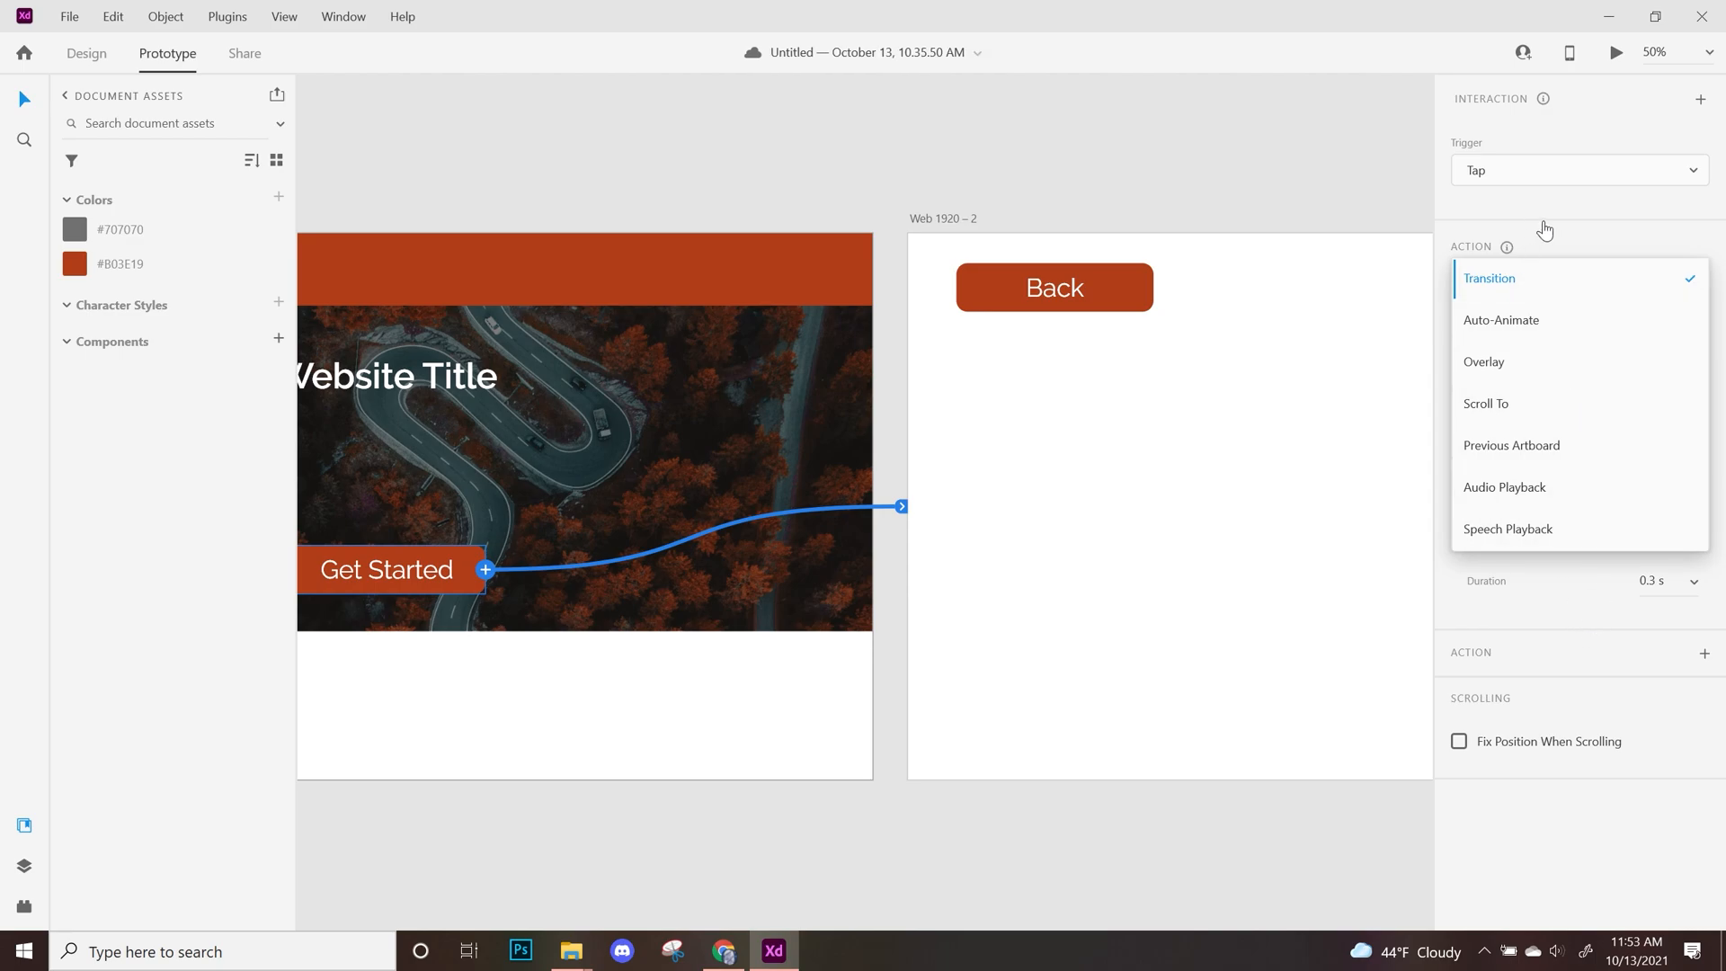
{"action": "left_click", "coordinate": [1618, 257]}
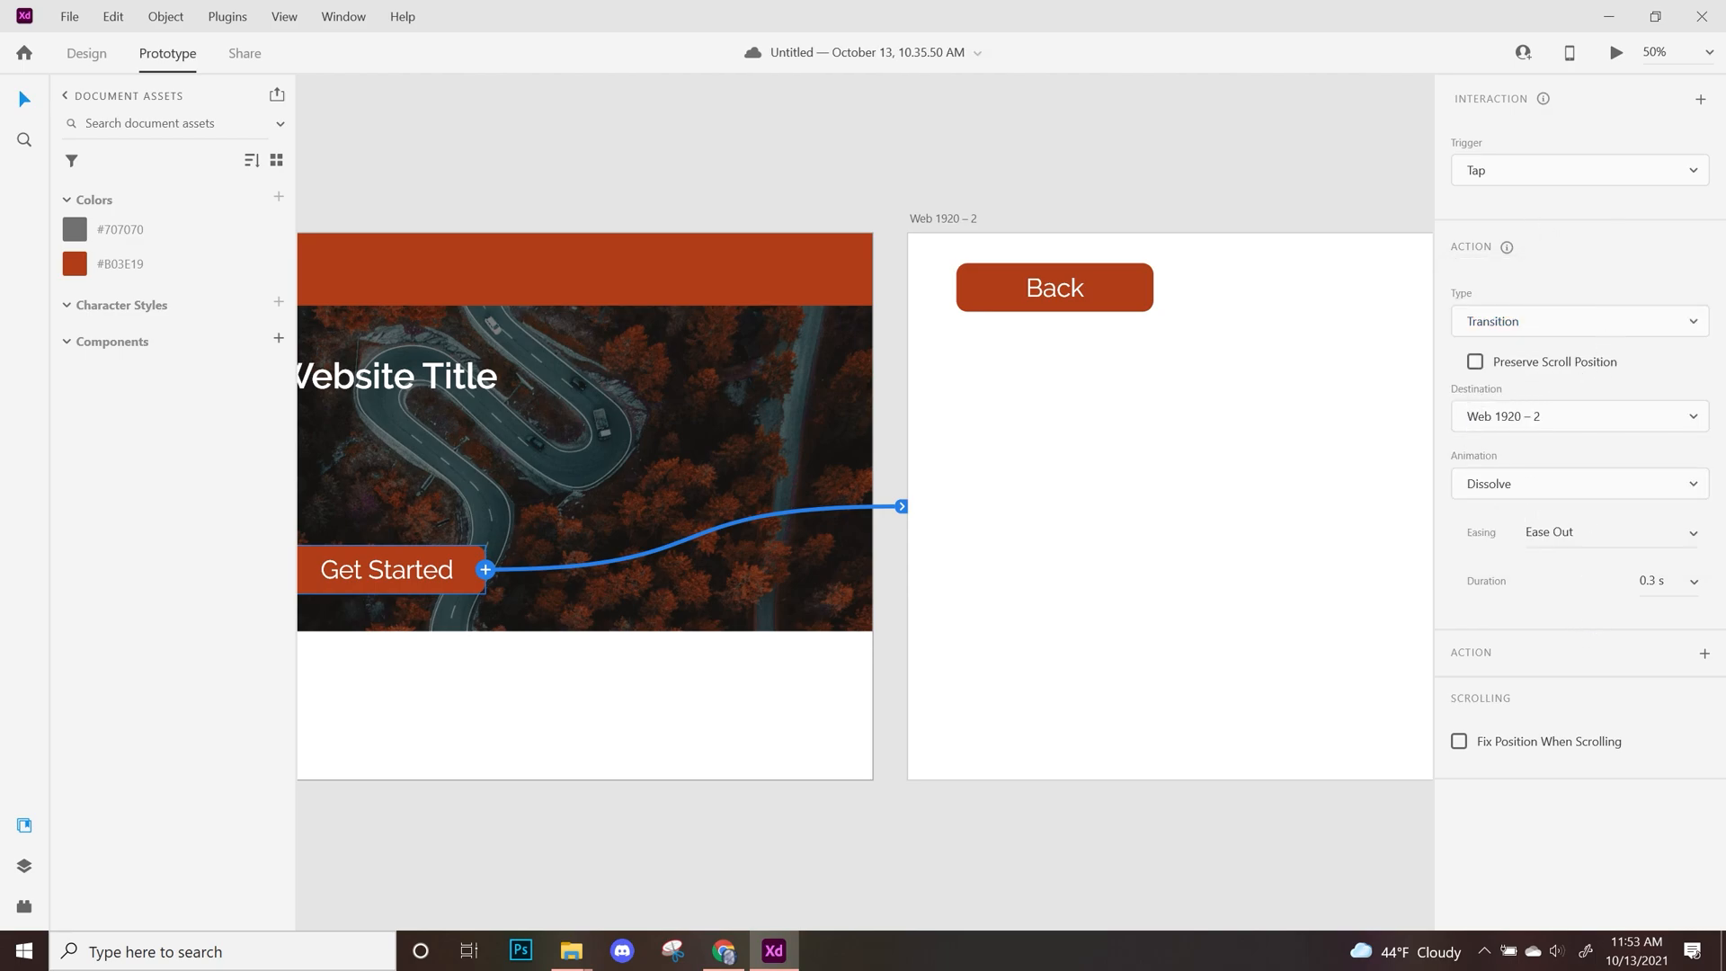
Set the Get Started button's transition easing to Ease In-Out and its animation to Slide Left
{"action": "left_click", "coordinate": [1695, 542]}
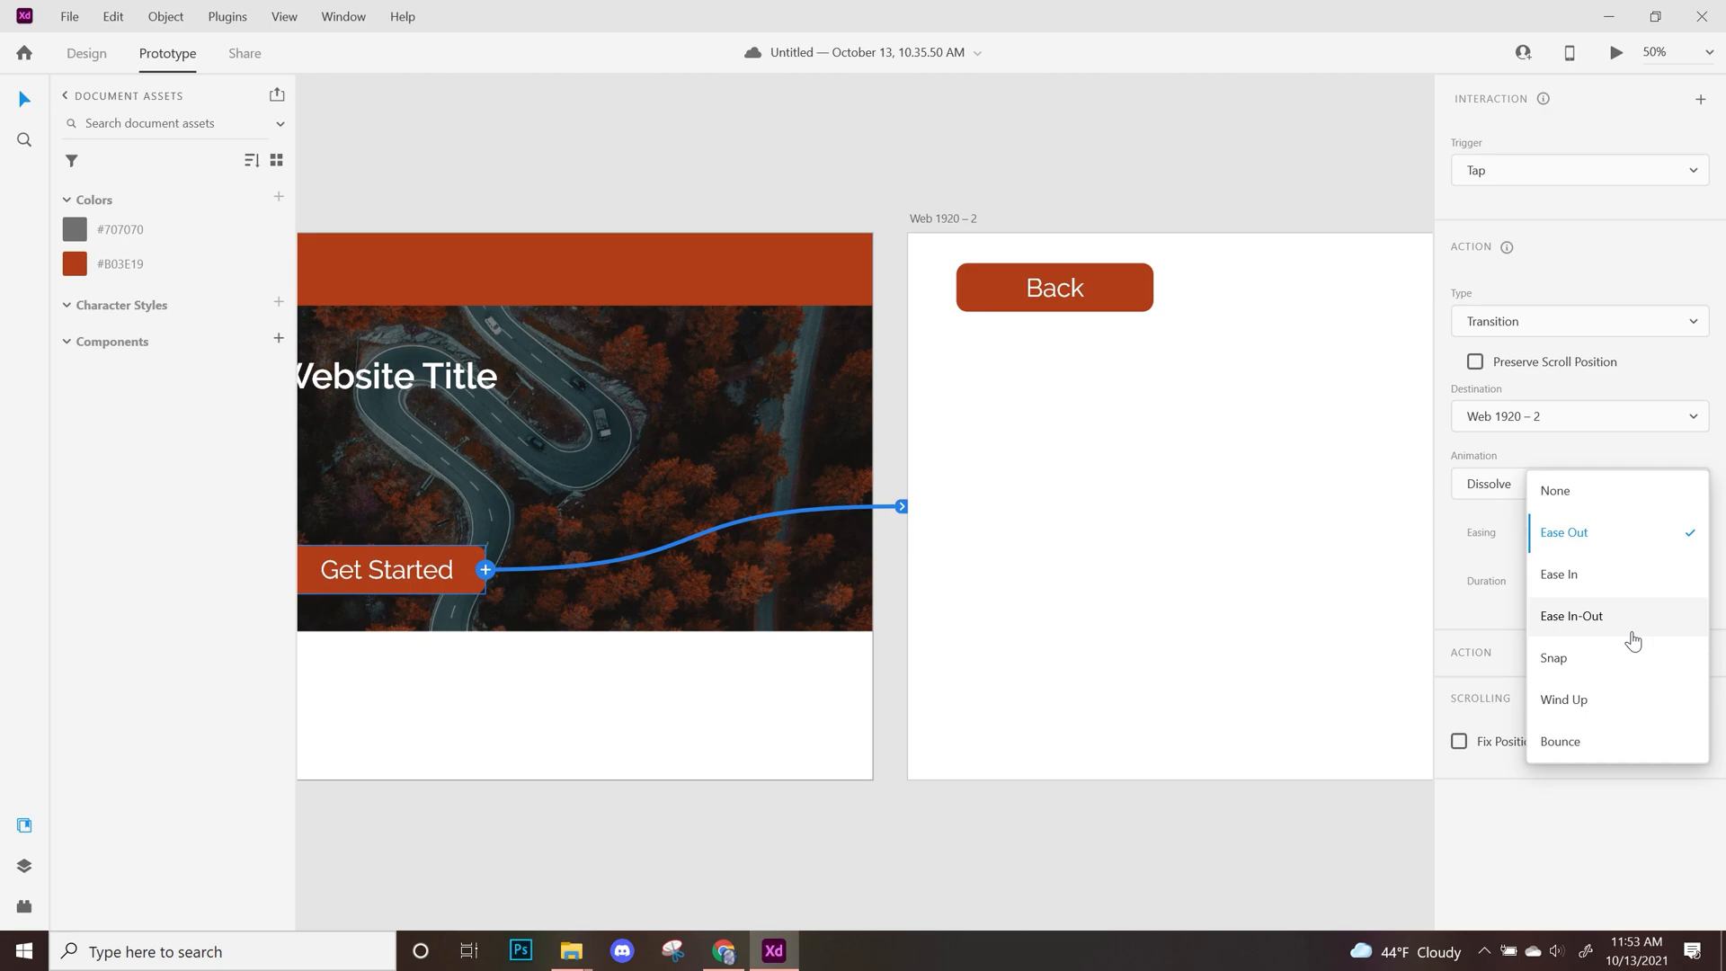
{"action": "left_click", "coordinate": [1568, 629]}
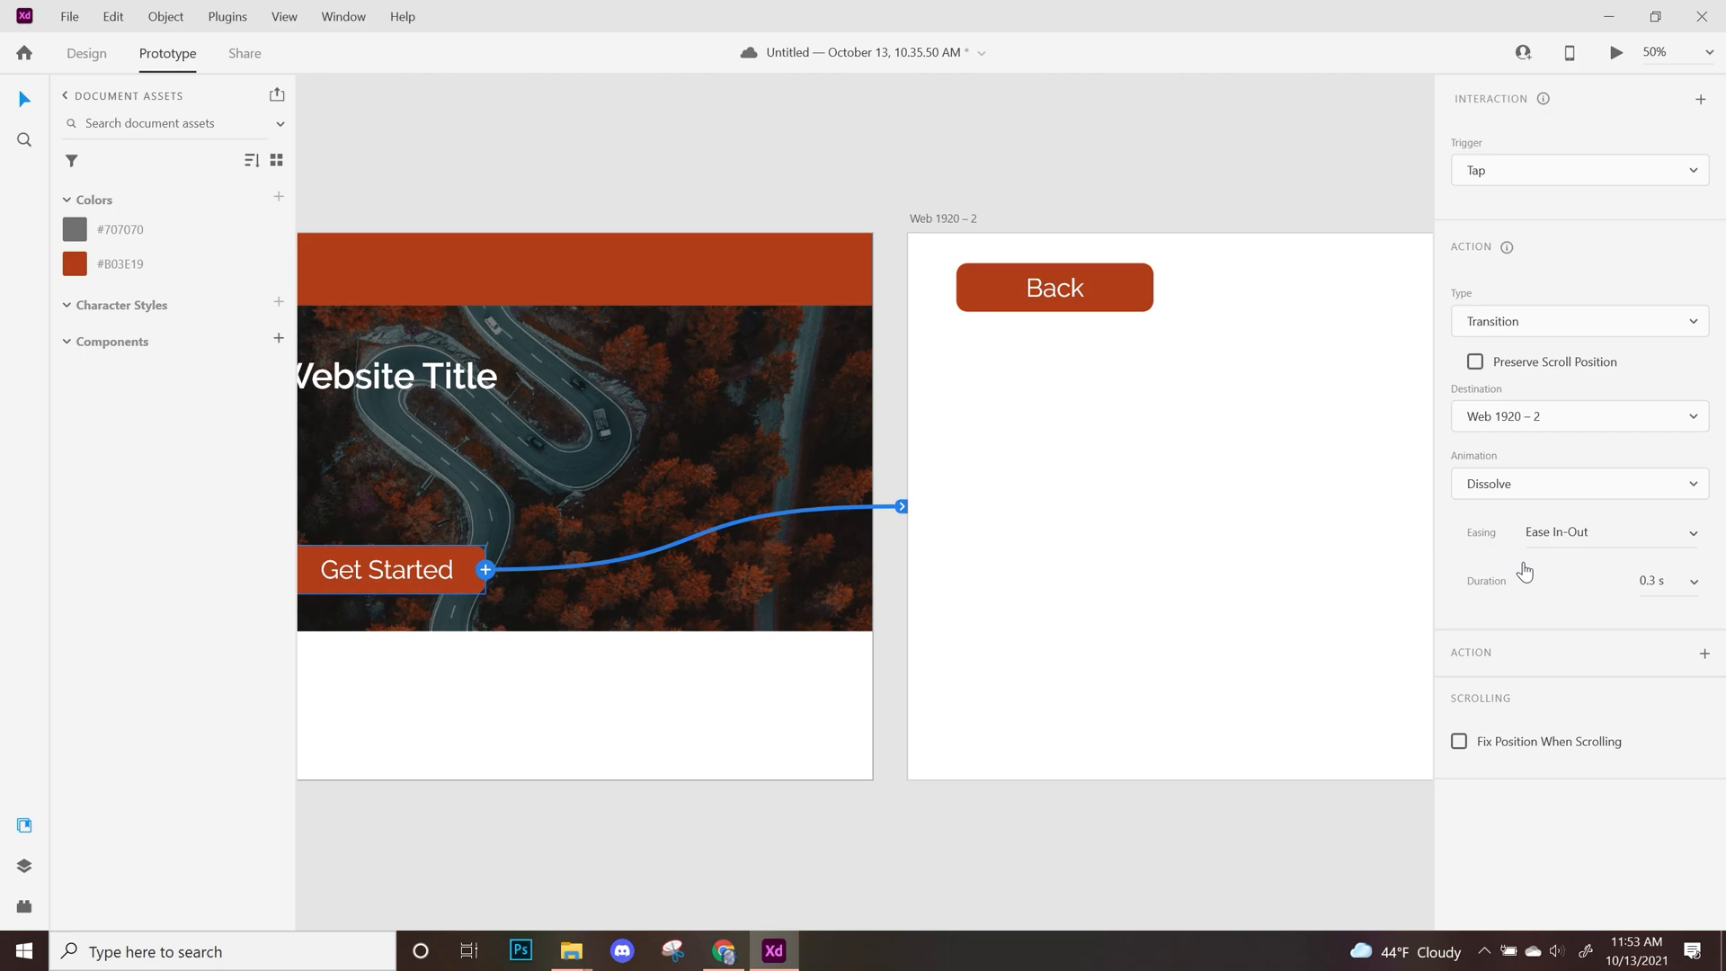
{"action": "left_click", "coordinate": [1576, 490]}
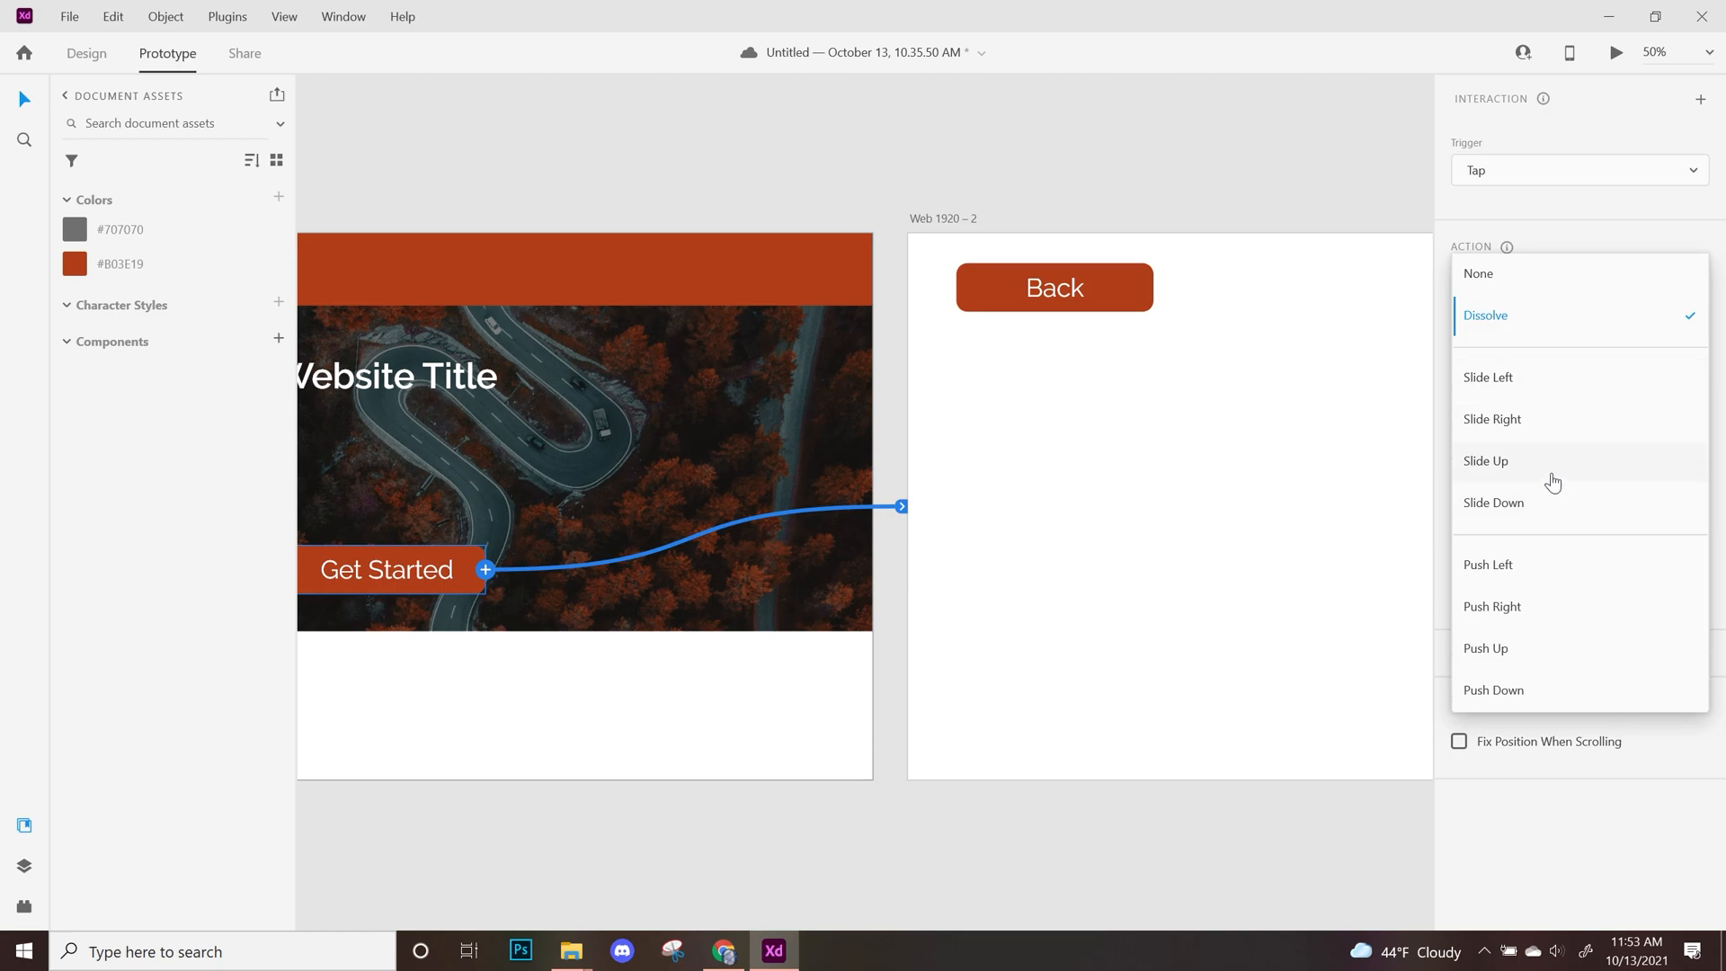
{"action": "left_click", "coordinate": [1545, 396]}
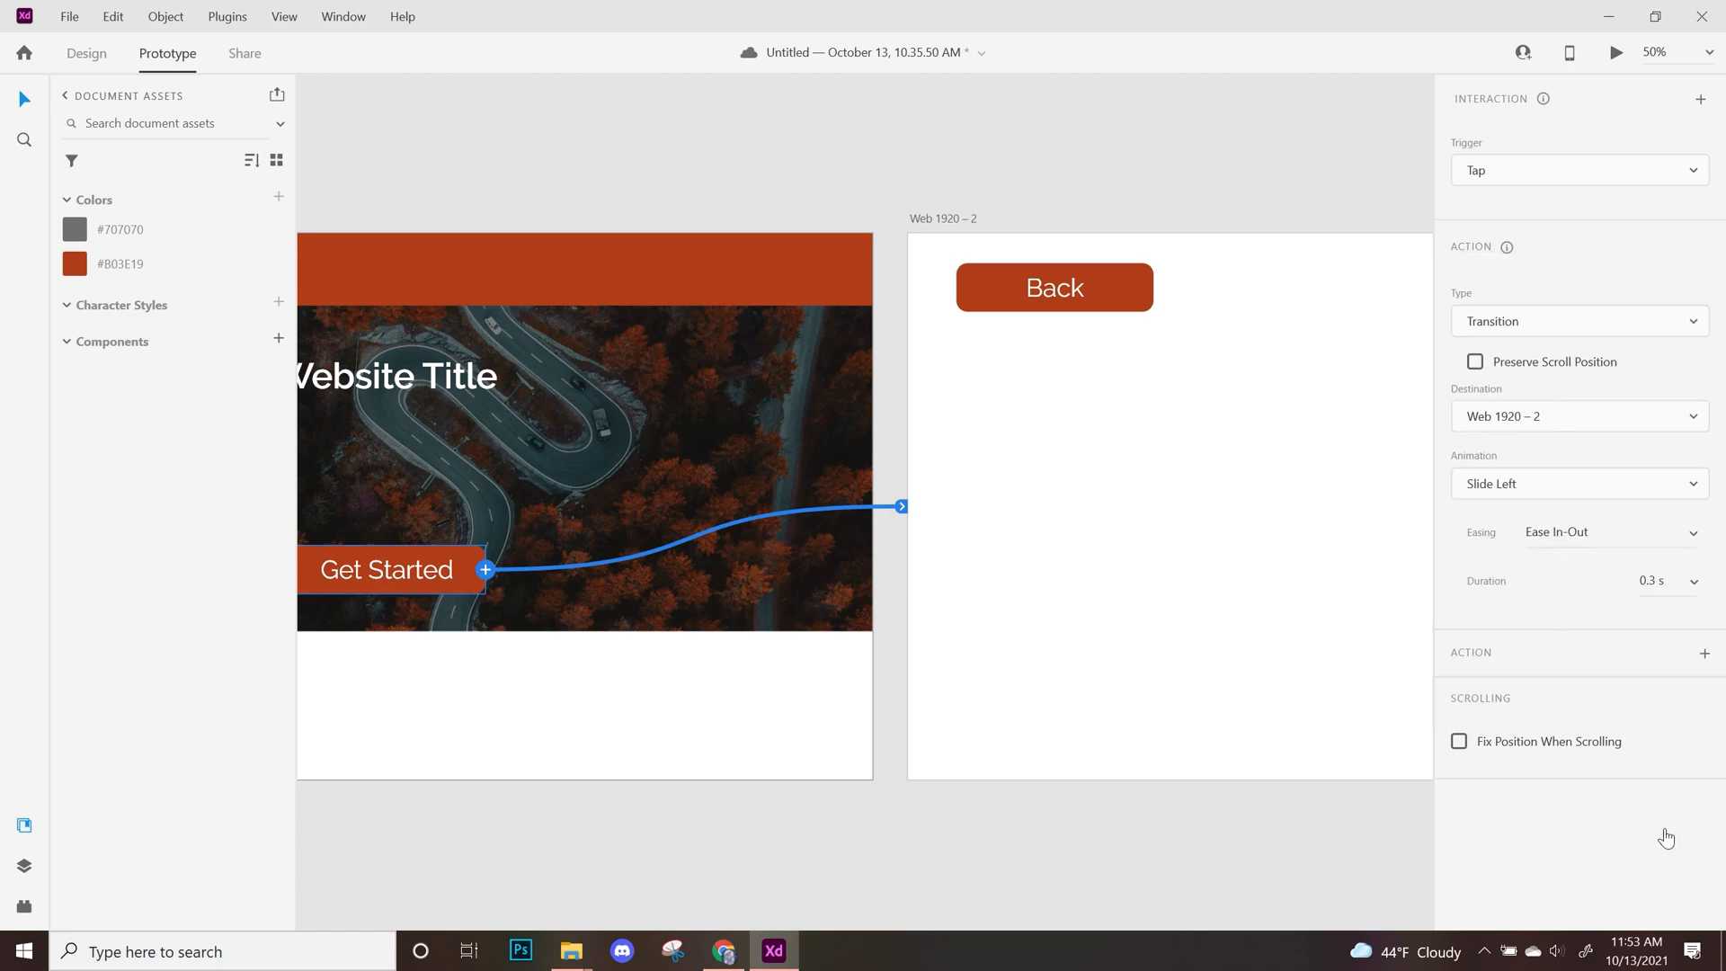
Link the whole Back button on the Web 1920 – 2 artboard to the Web 1920 – 1 artboard
{"action": "left_click", "coordinate": [1192, 644]}
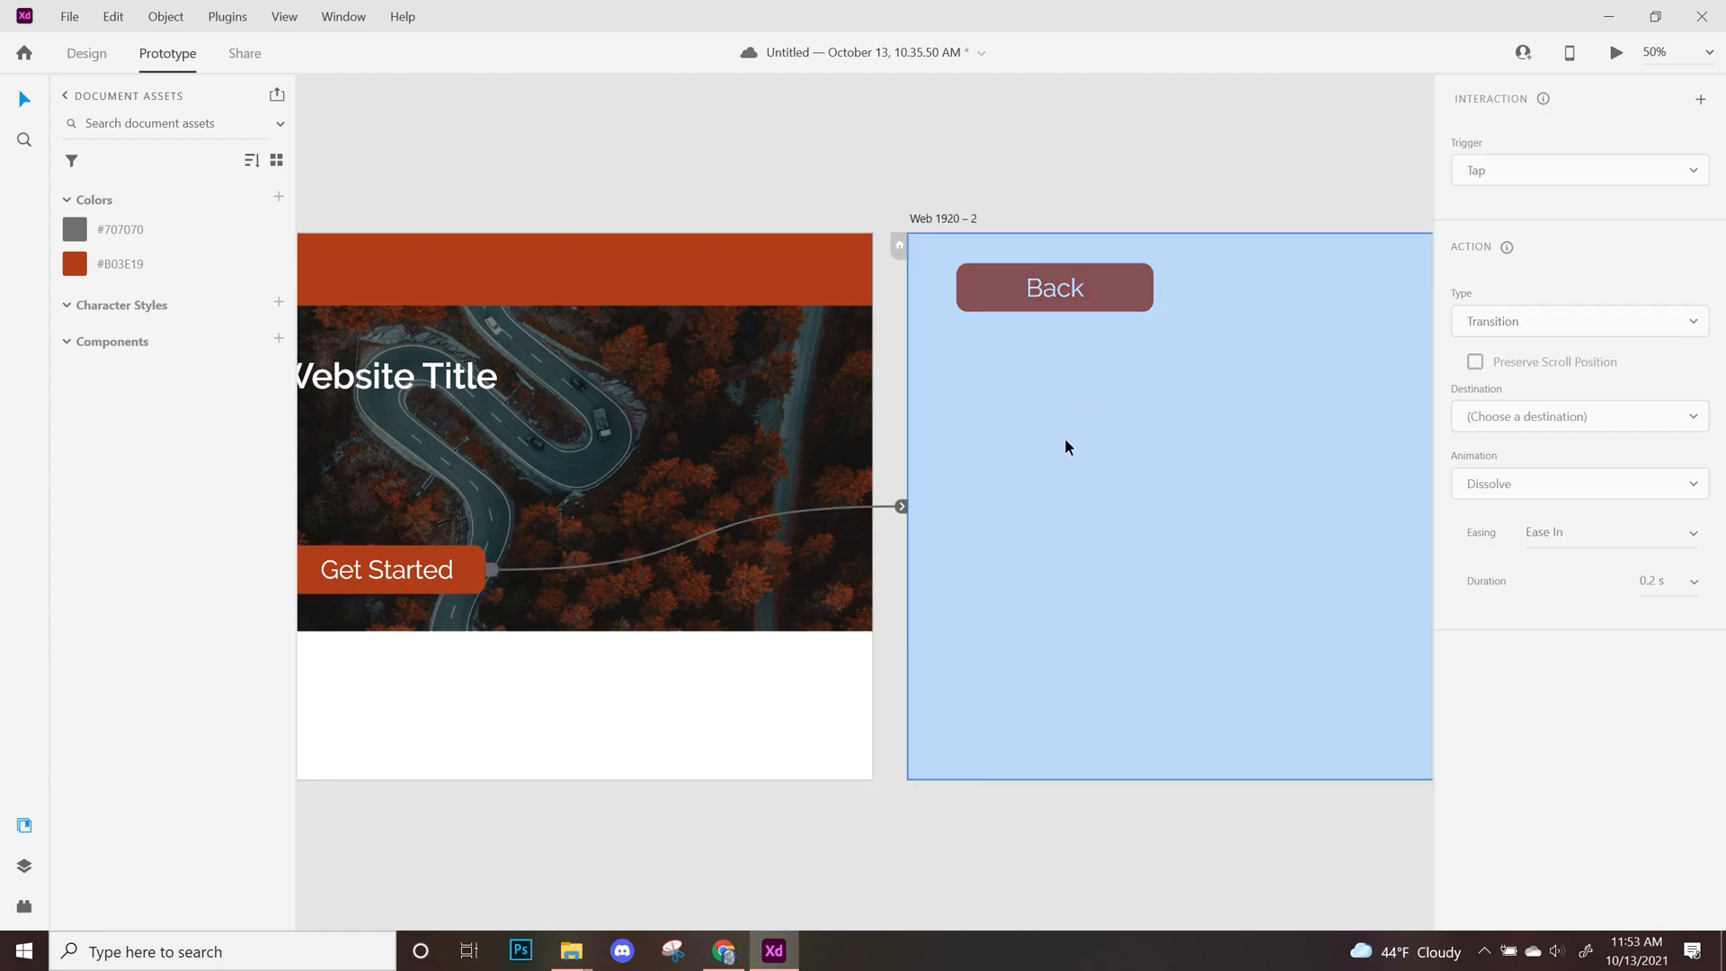
{"action": "left_click", "coordinate": [1087, 290]}
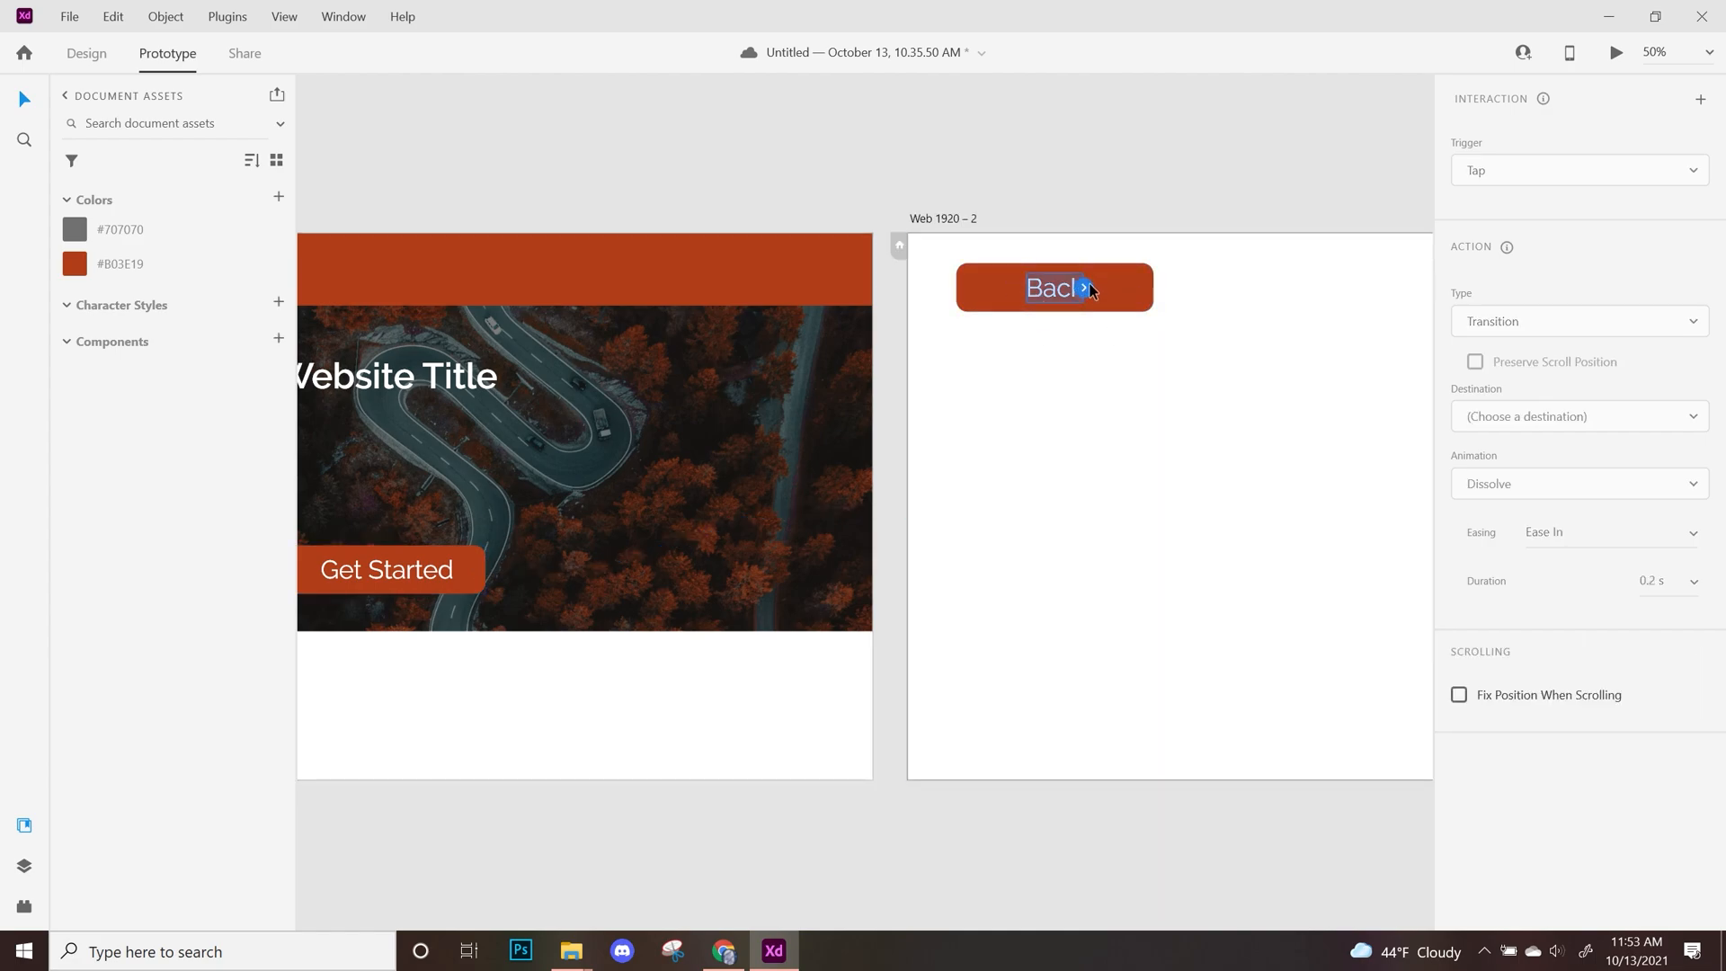
{"action": "left_click", "coordinate": [1125, 296]}
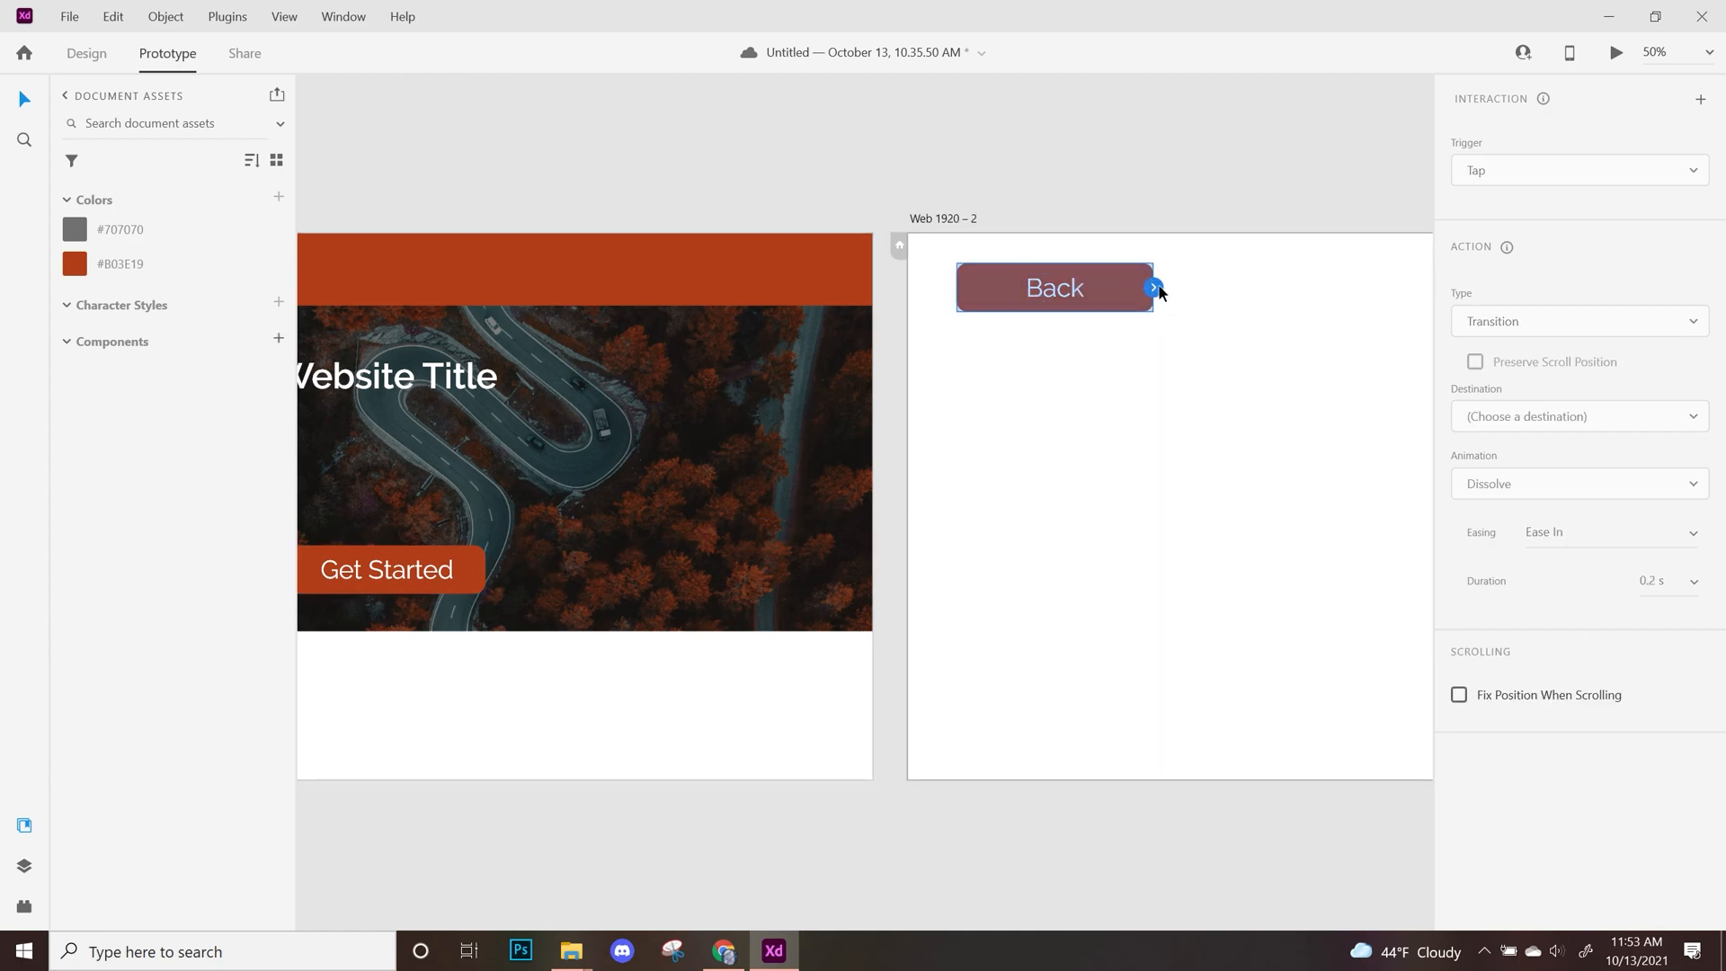
{"action": "left_click_drag", "start_coordinate": [1154, 288], "coordinate": [736, 741]}
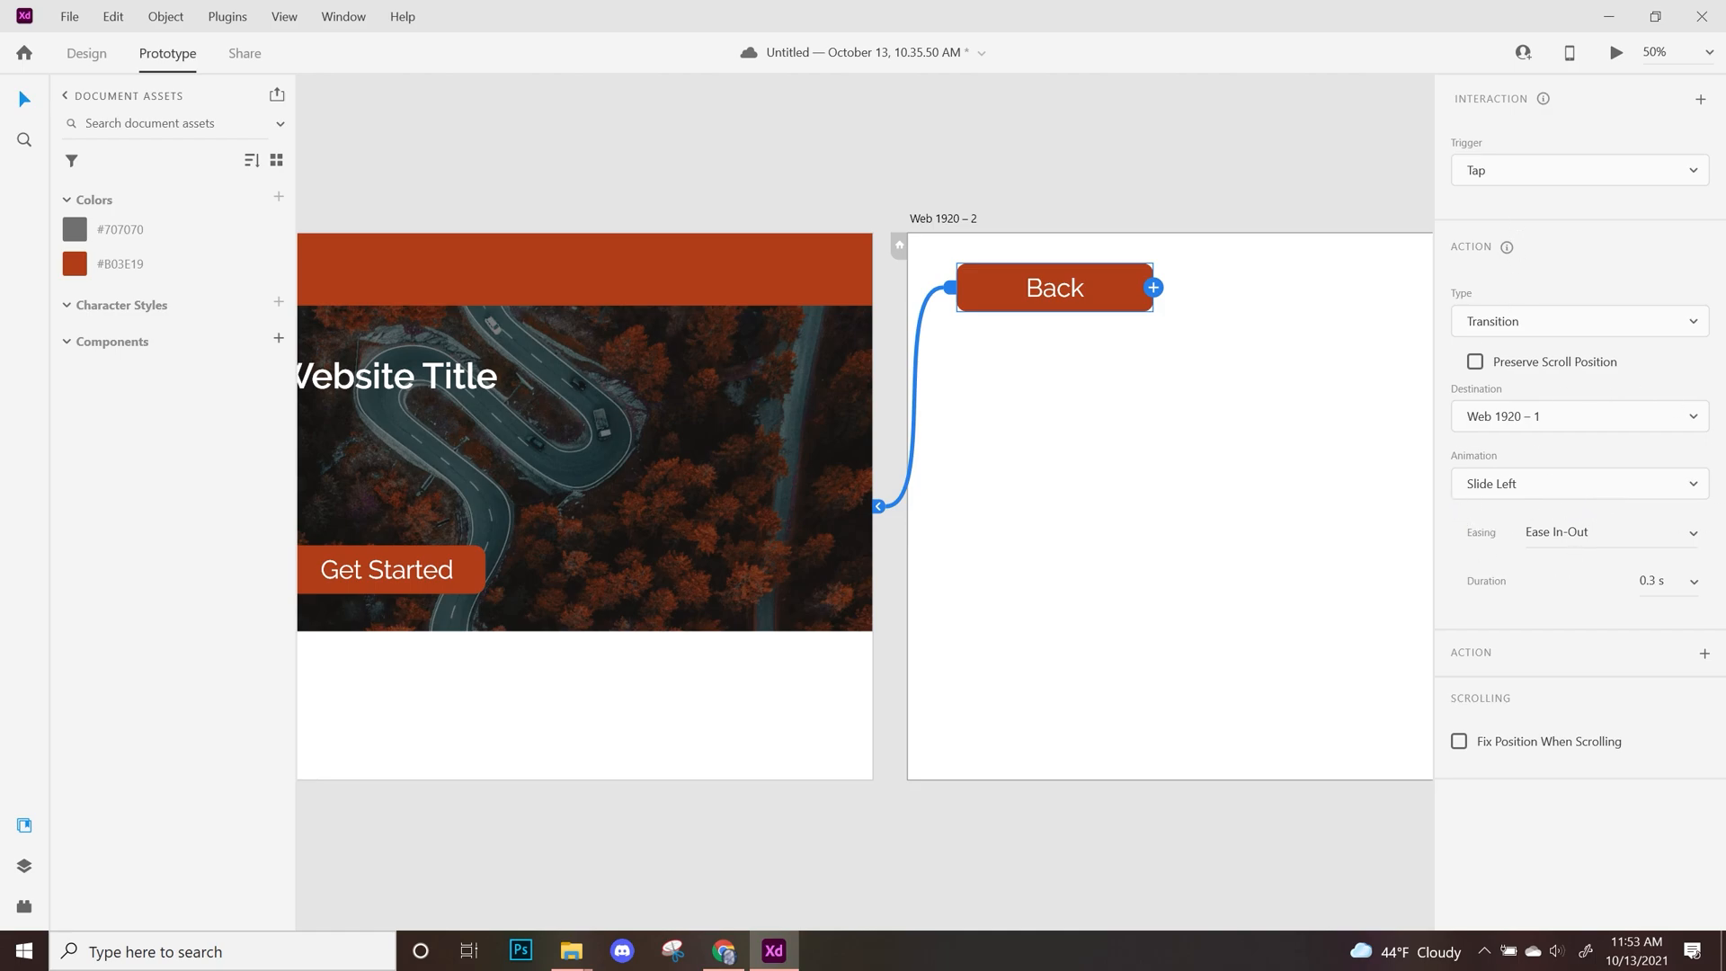
Set the animation of the Back button's transition to Slide Right
{"action": "left_click", "coordinate": [469, 570]}
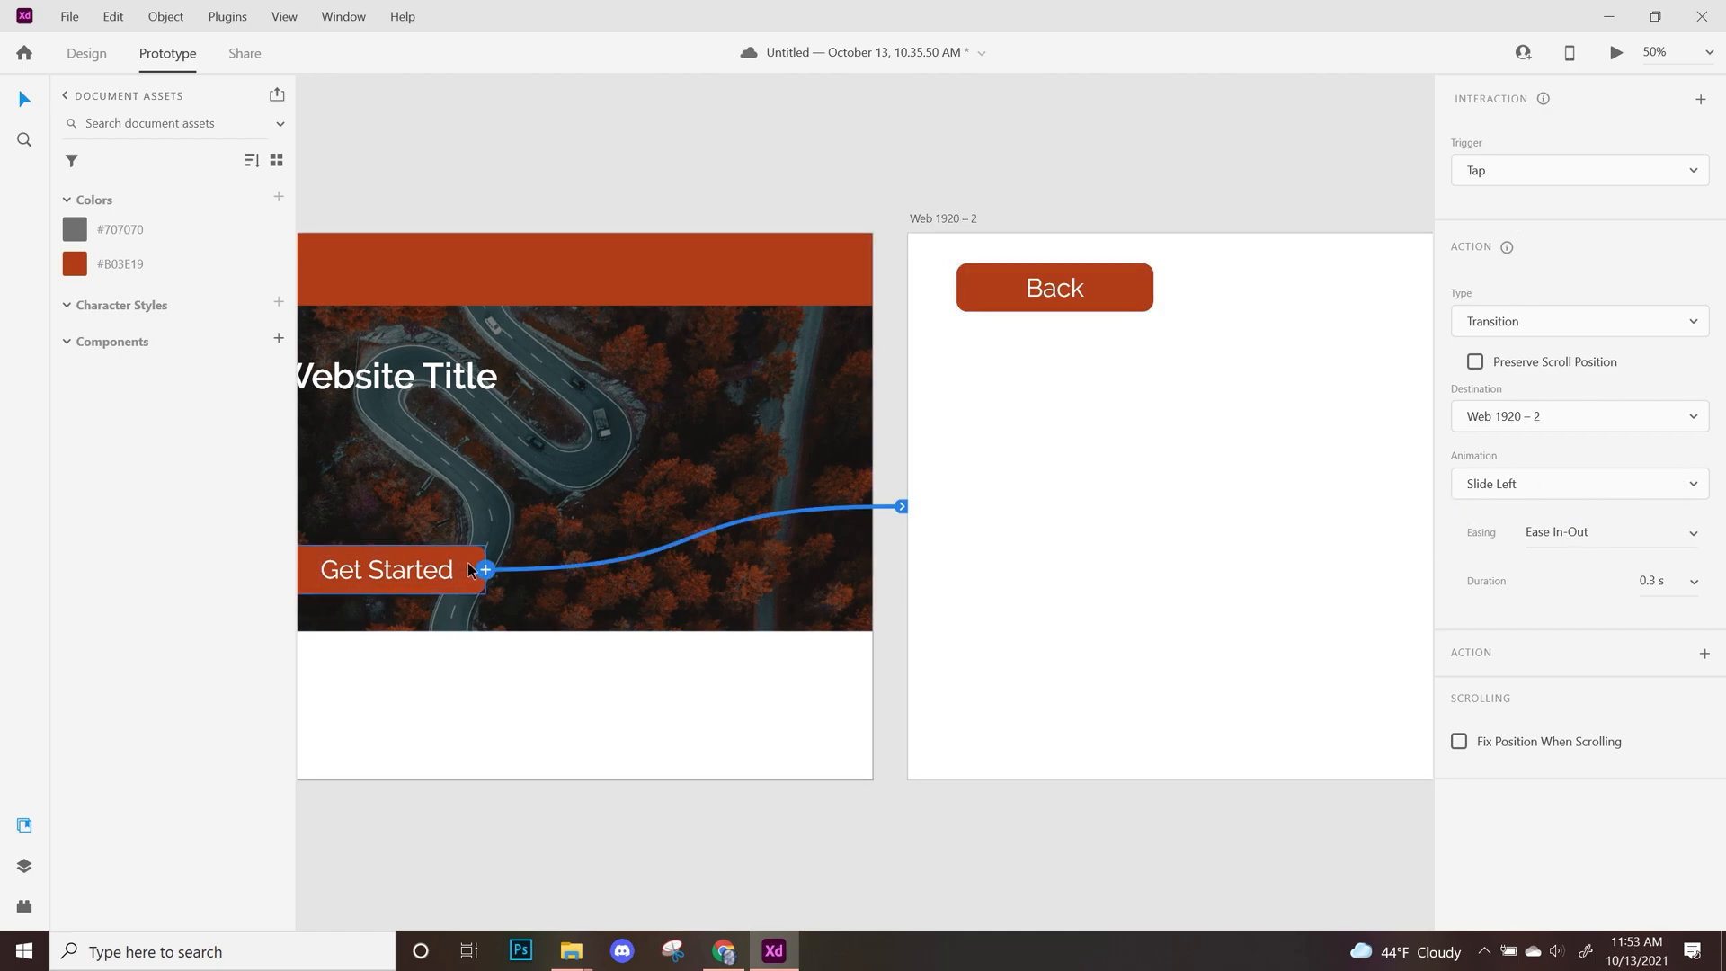
{"action": "left_click", "coordinate": [1075, 293]}
{"action": "left_click", "coordinate": [1677, 487]}
{"action": "left_click", "coordinate": [1574, 442]}
{"action": "left_click", "coordinate": [514, 144]}
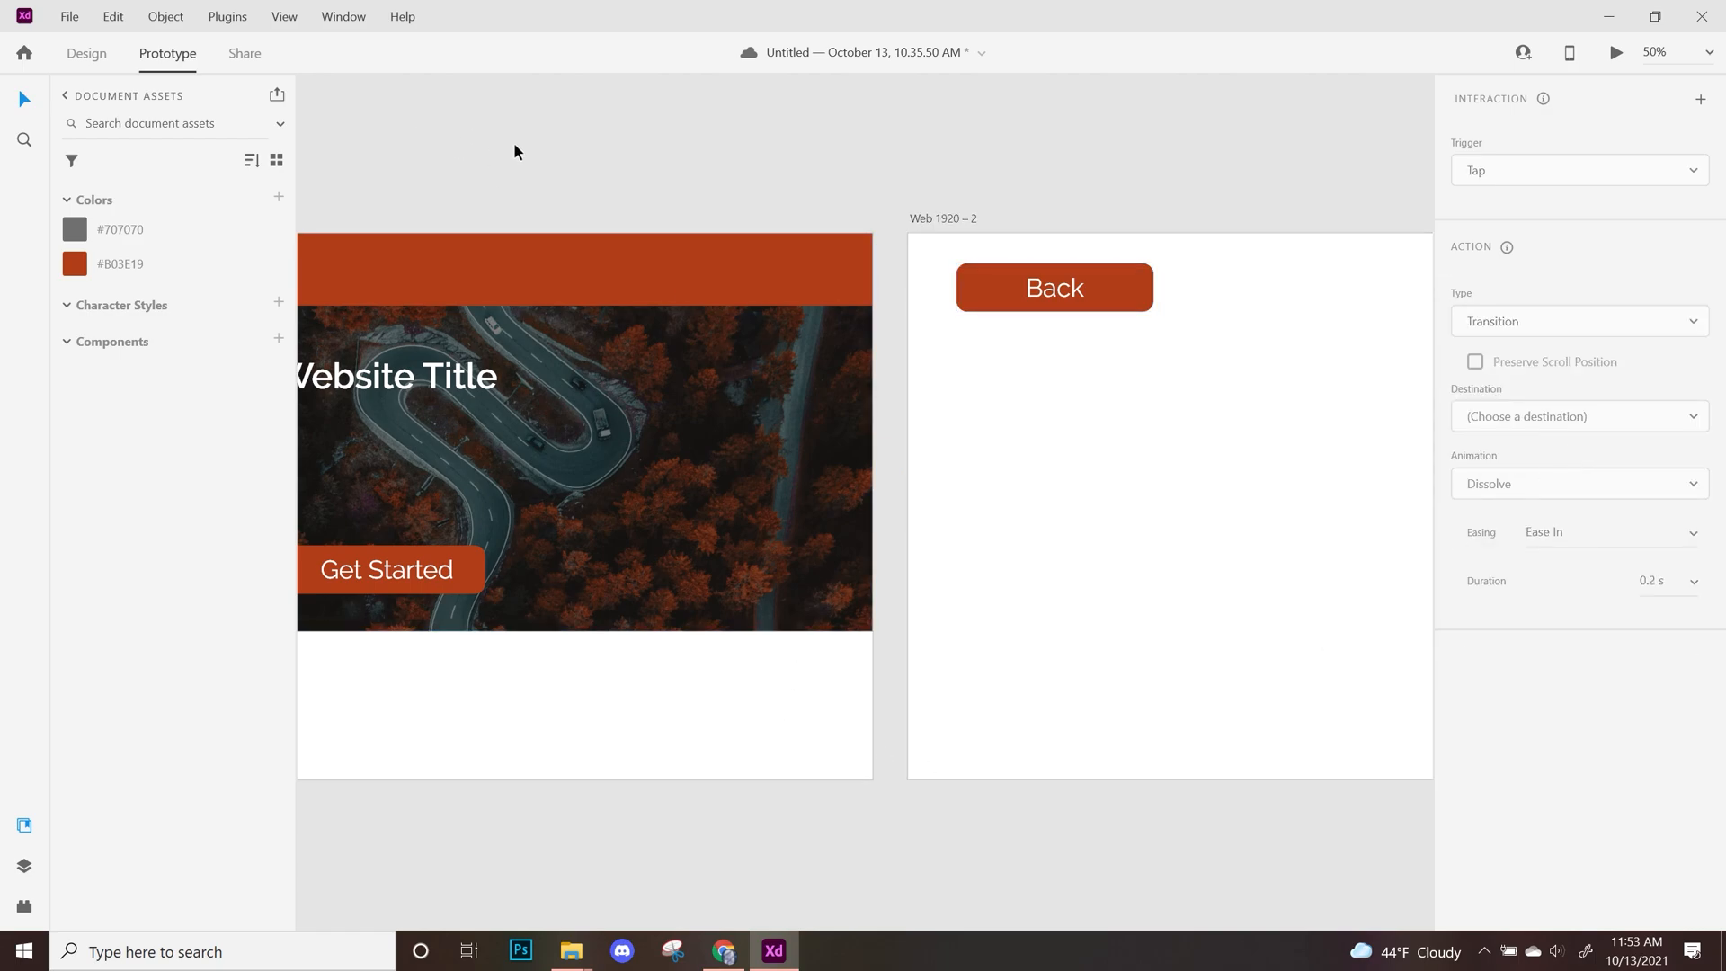
Preview the prototype from the first artboard, test the Get Started and Back links repeatedly, and close the preview
{"action": "left_click", "coordinate": [792, 775]}
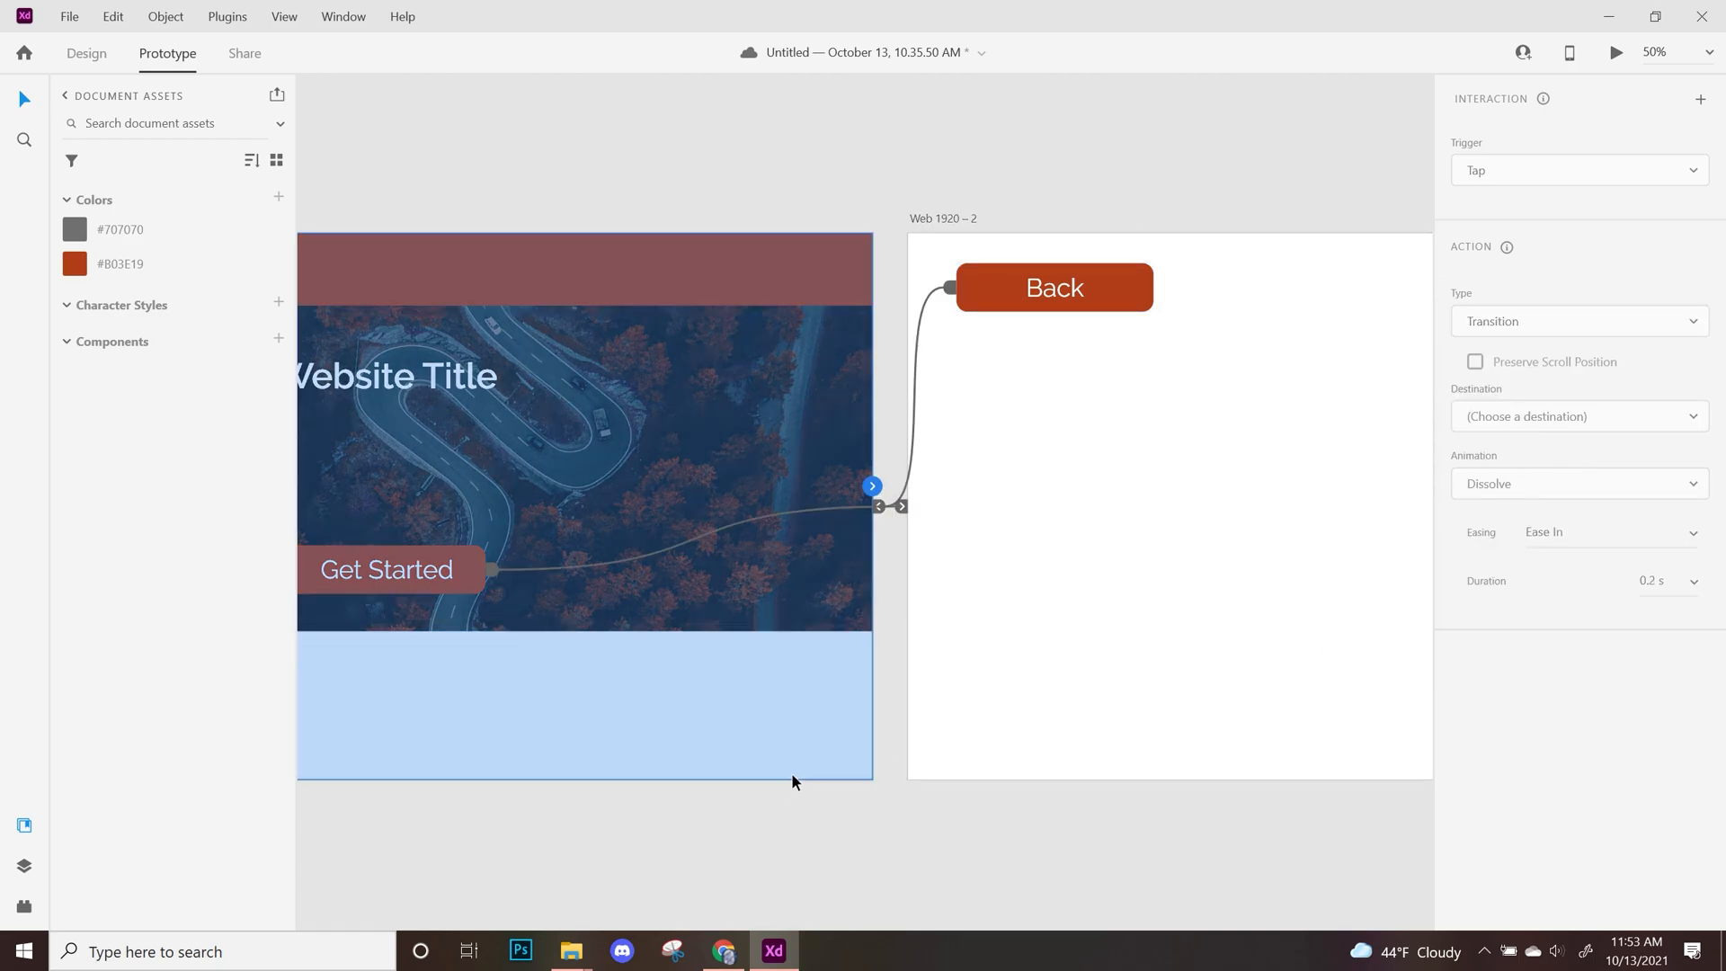
{"action": "left_click", "coordinate": [1629, 53]}
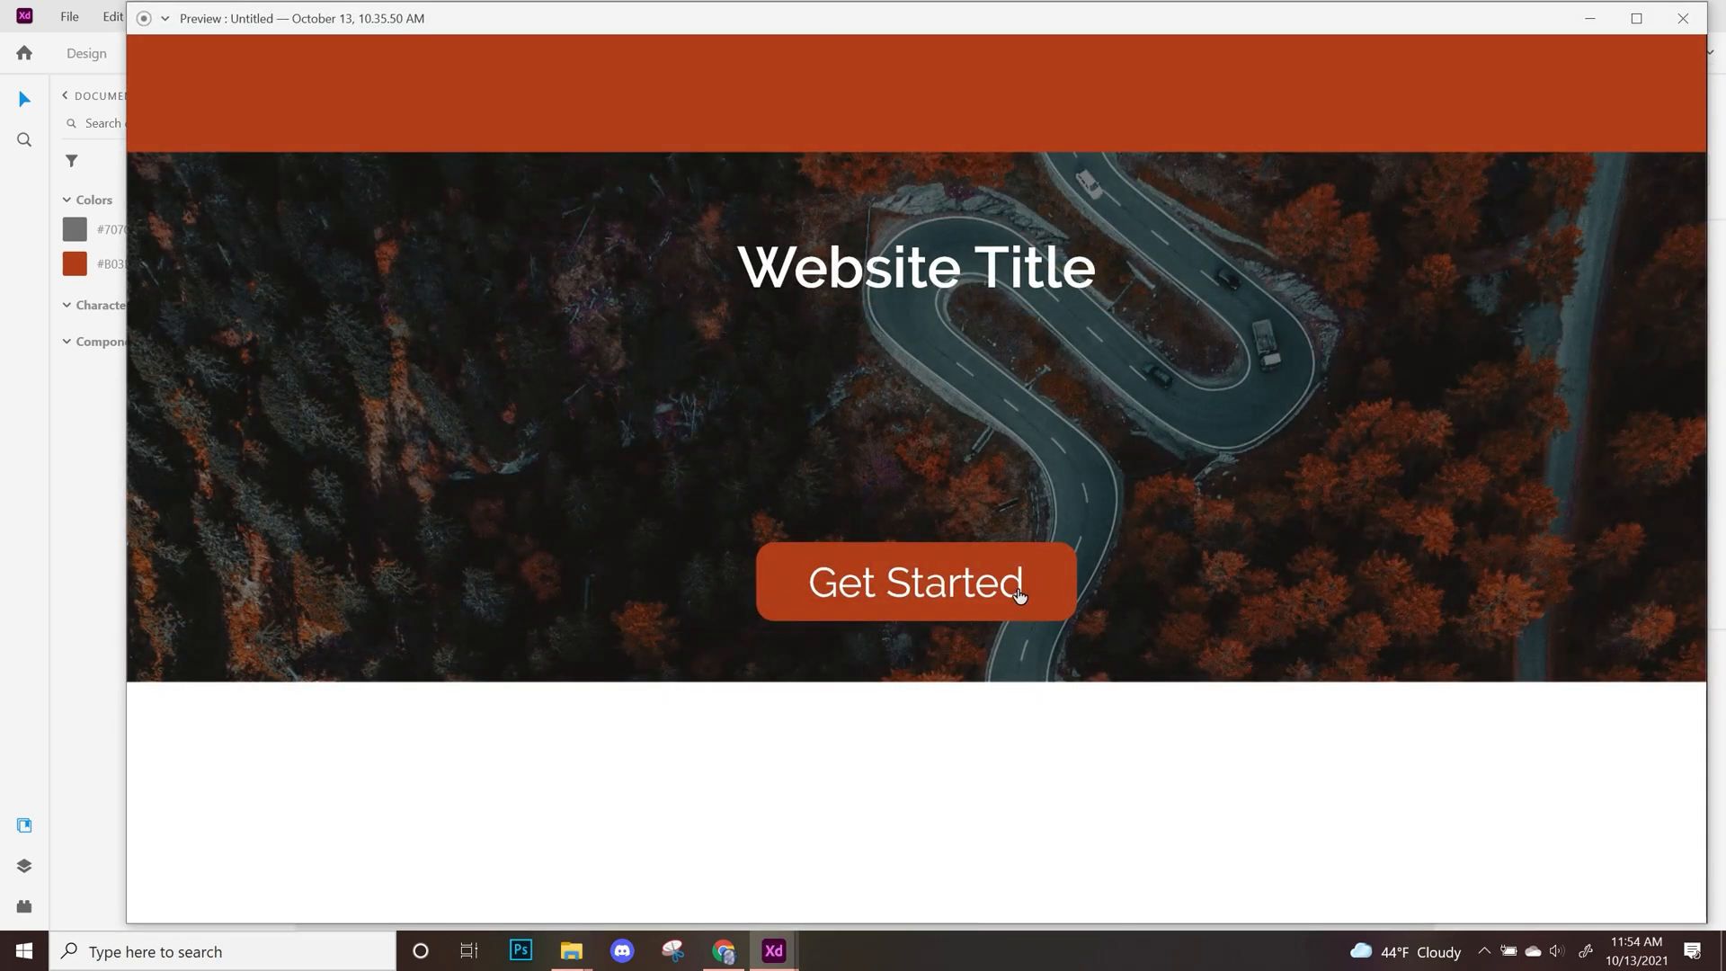
{"action": "left_click", "coordinate": [1013, 586]}
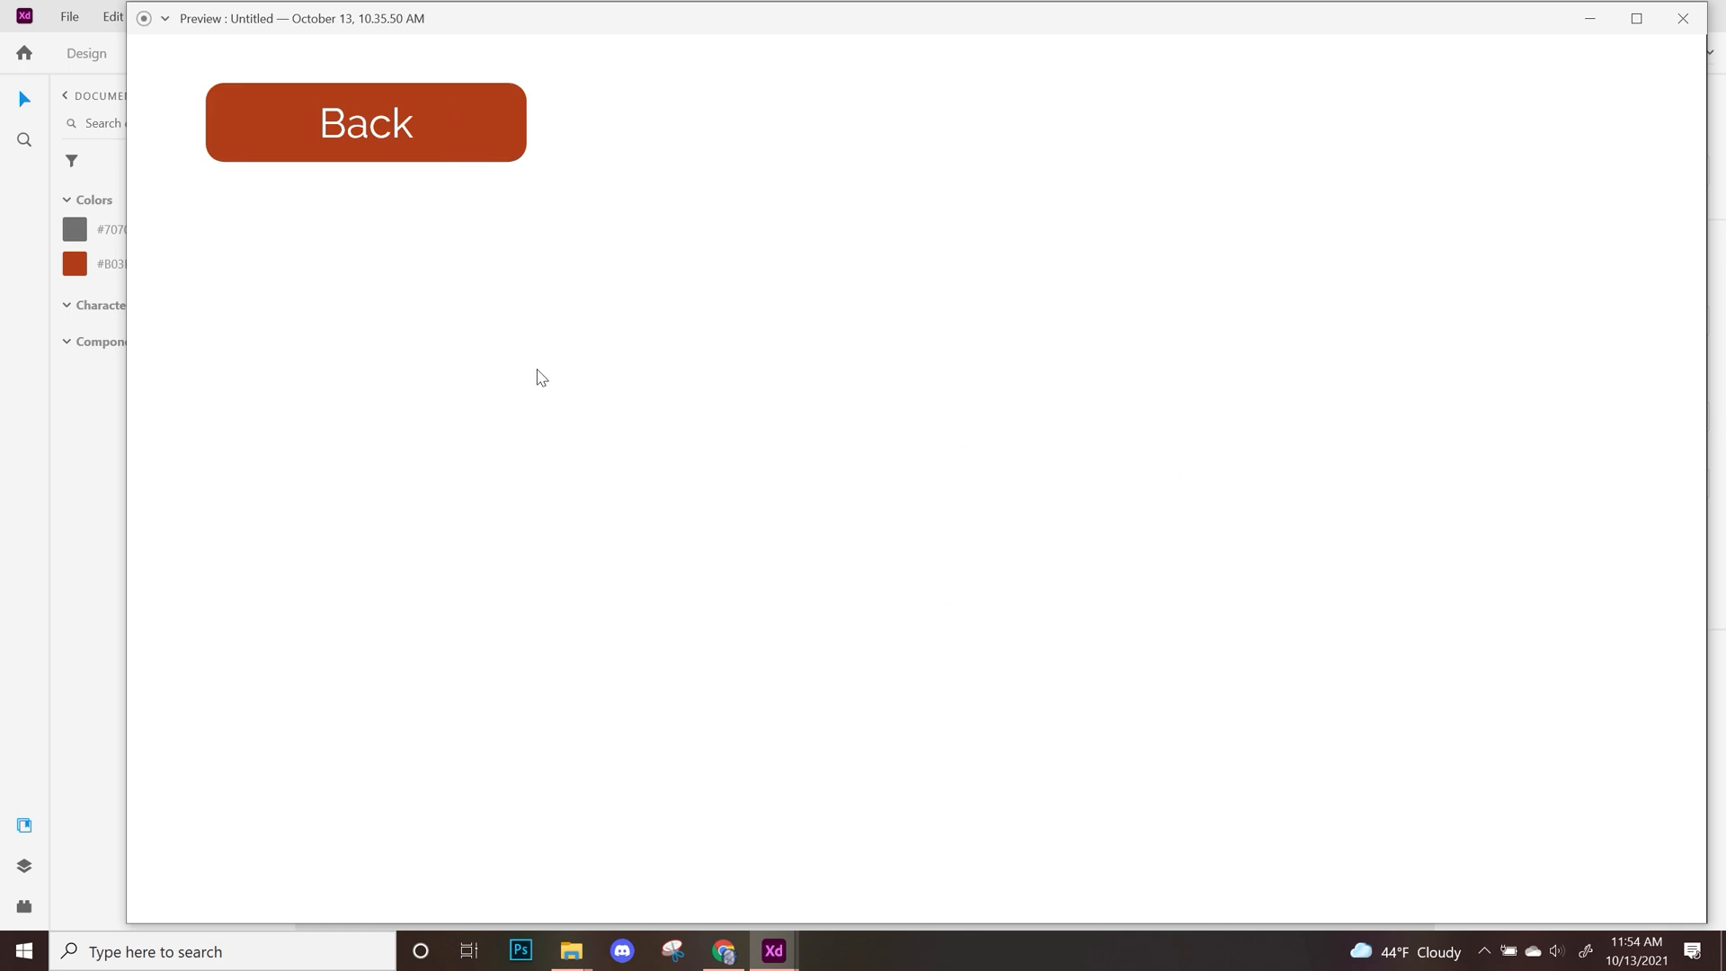
{"action": "left_click", "coordinate": [421, 123]}
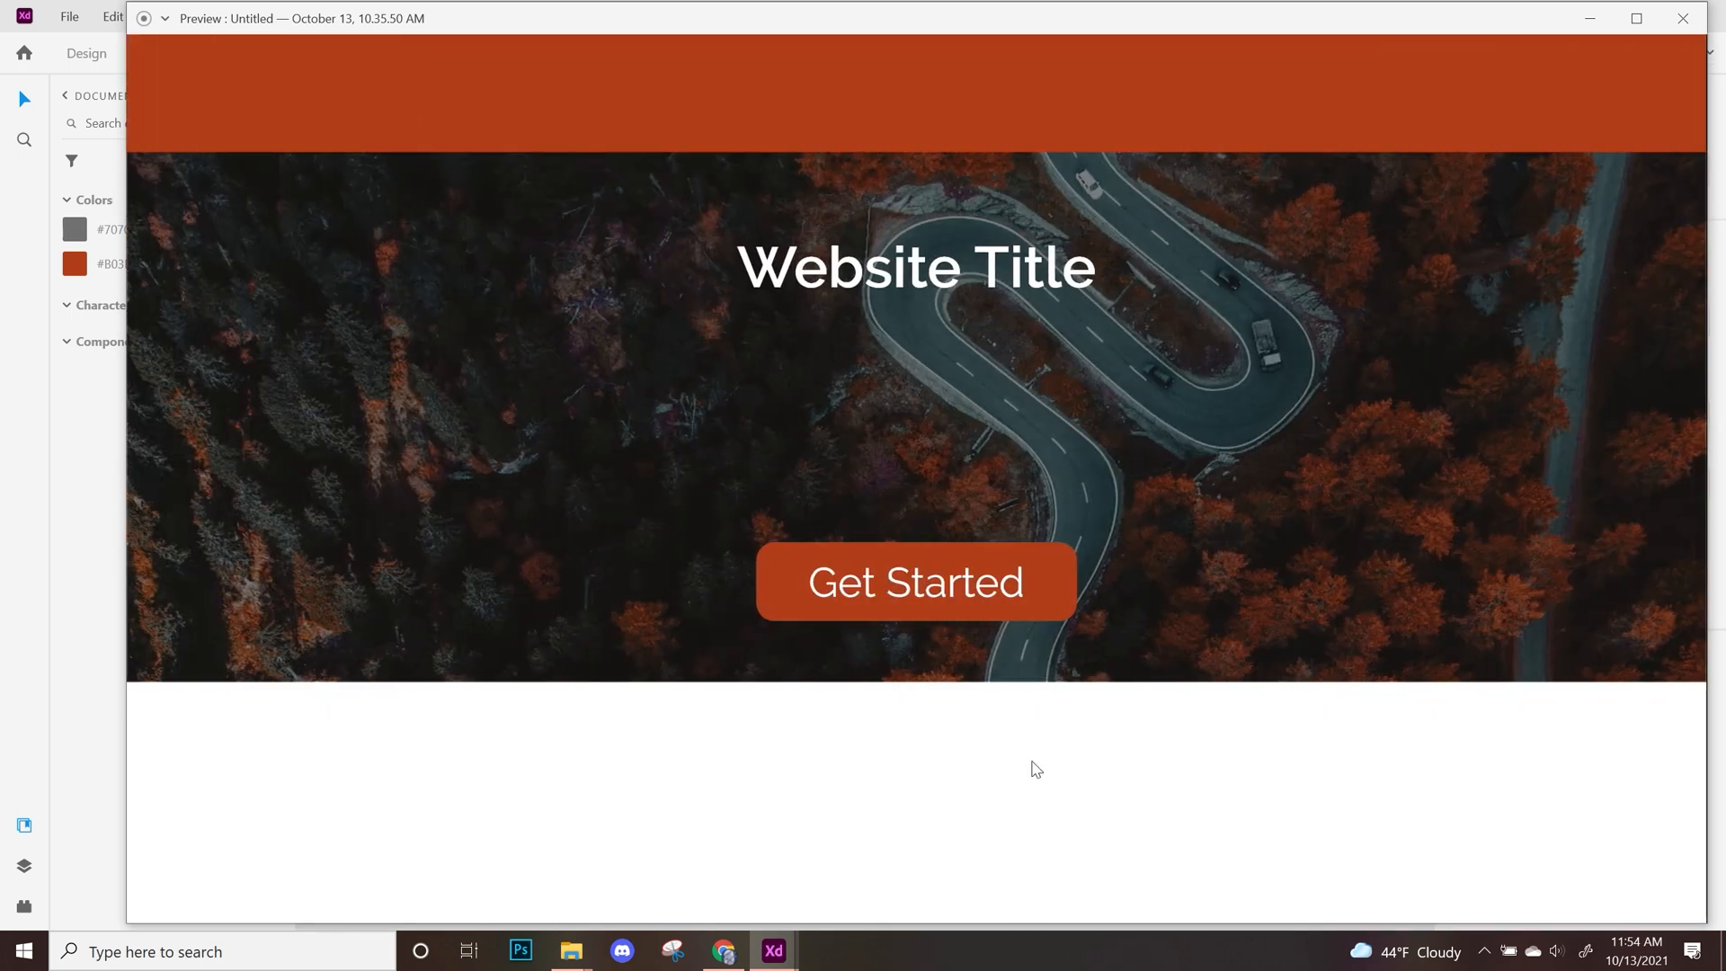
{"action": "left_click", "coordinate": [963, 586]}
{"action": "left_click", "coordinate": [428, 113]}
{"action": "left_click", "coordinate": [1010, 582]}
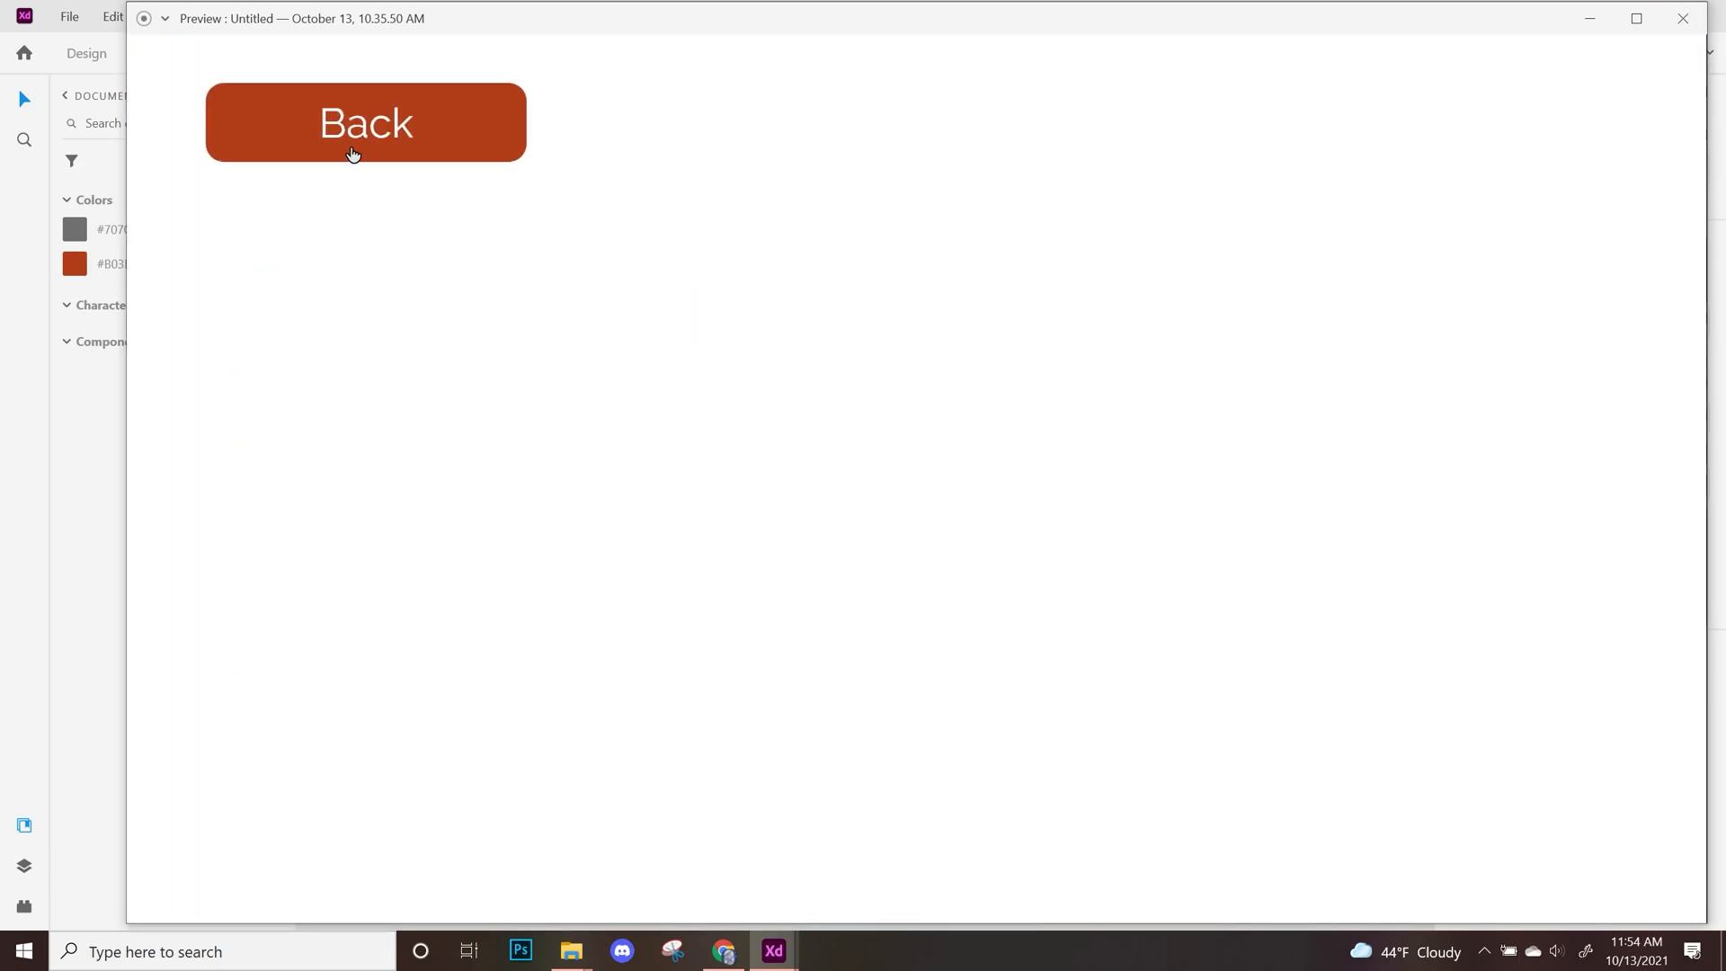
{"action": "left_click", "coordinate": [378, 118]}
{"action": "left_click", "coordinate": [1681, 18]}
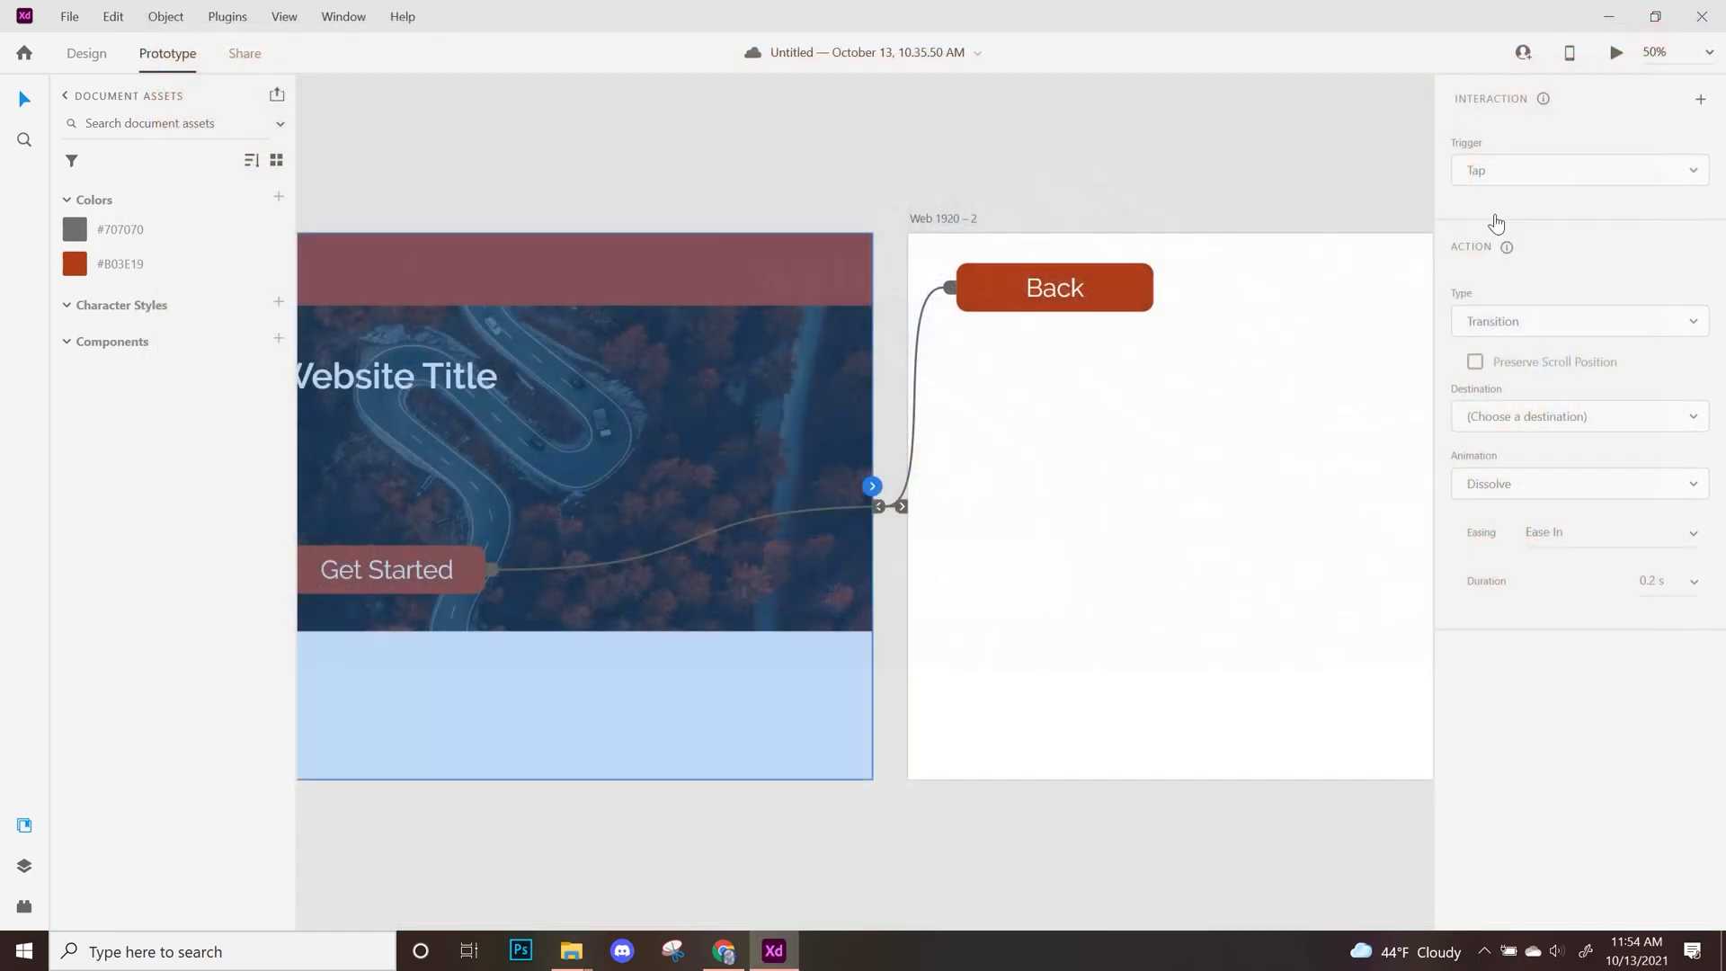
Switch from prototyping back to designing the Web 1920 – 1 artboard
{"action": "left_click_drag", "start_coordinate": [687, 777], "coordinate": [1067, 657]}
{"action": "left_click", "coordinate": [878, 600]}
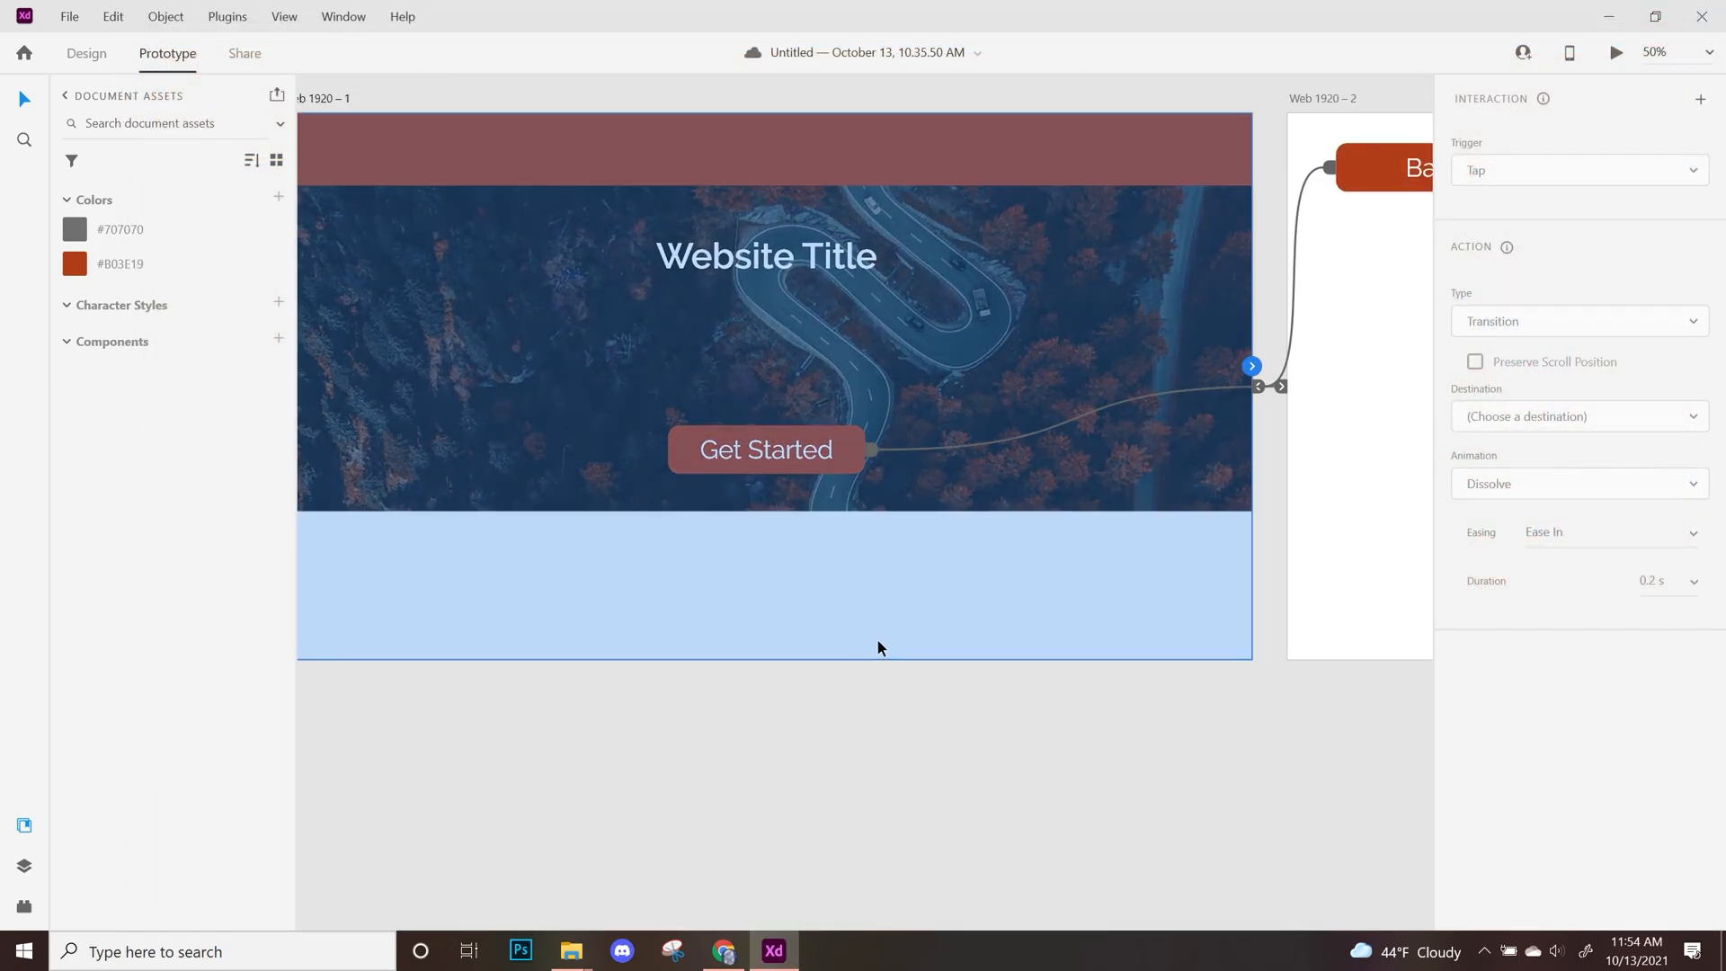
{"action": "left_click", "coordinate": [86, 53]}
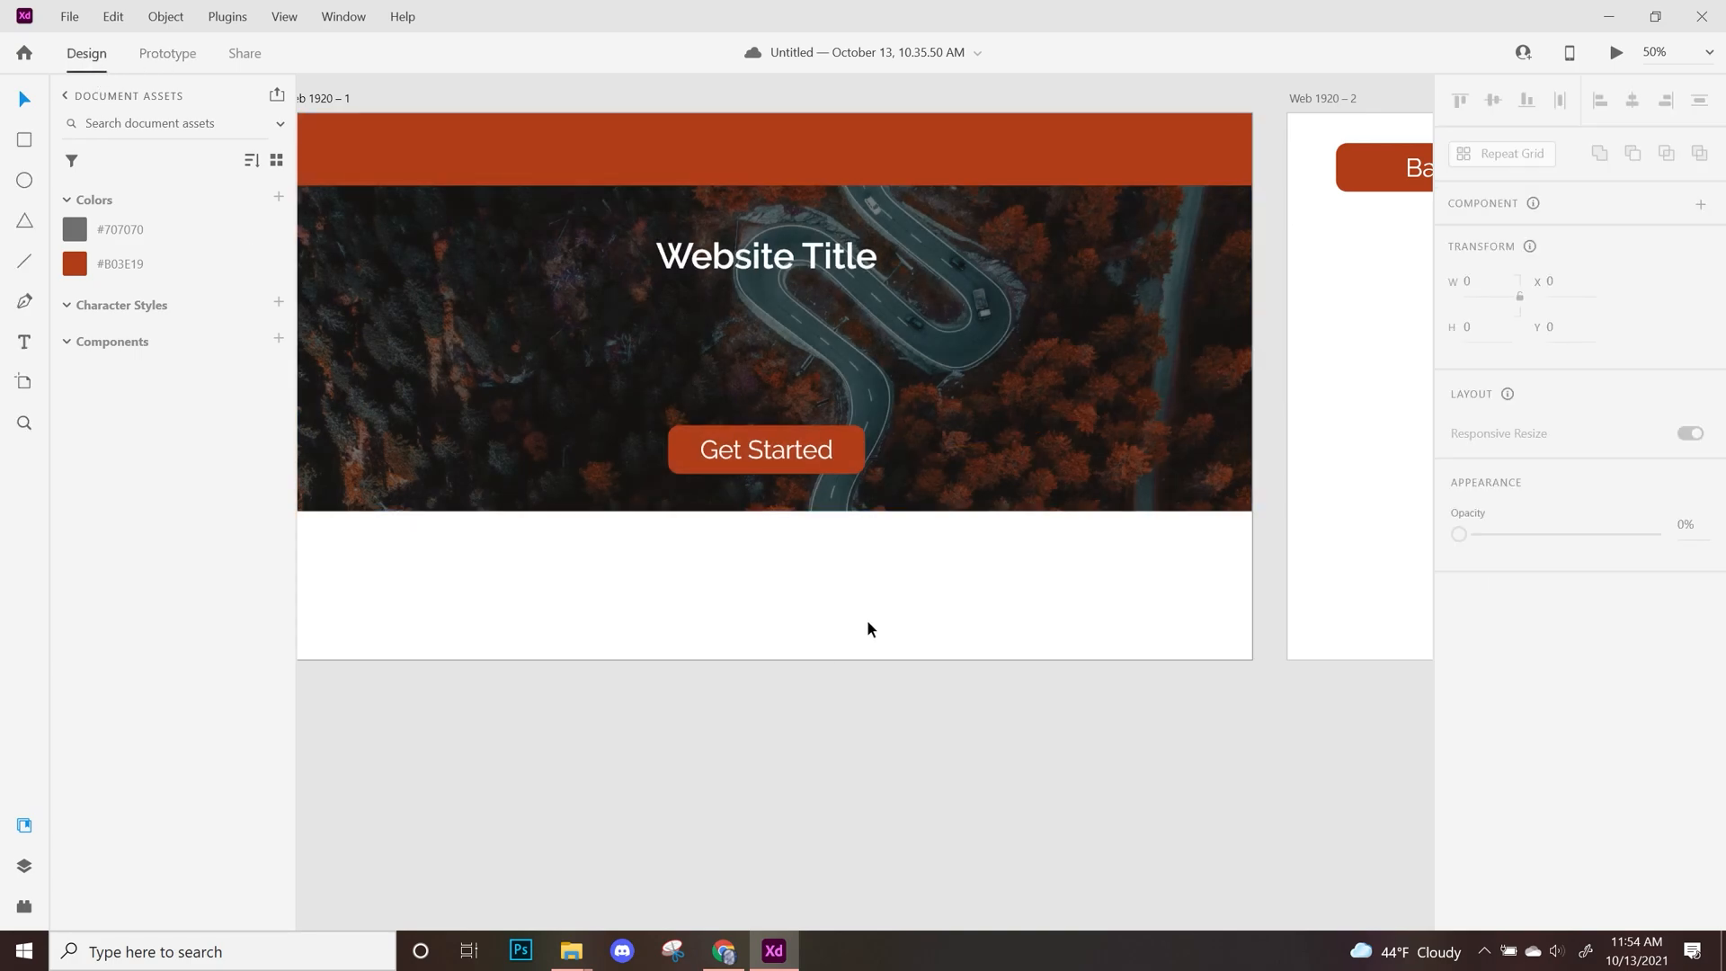
{"action": "left_click_drag", "start_coordinate": [493, 504], "coordinate": [599, 579]}
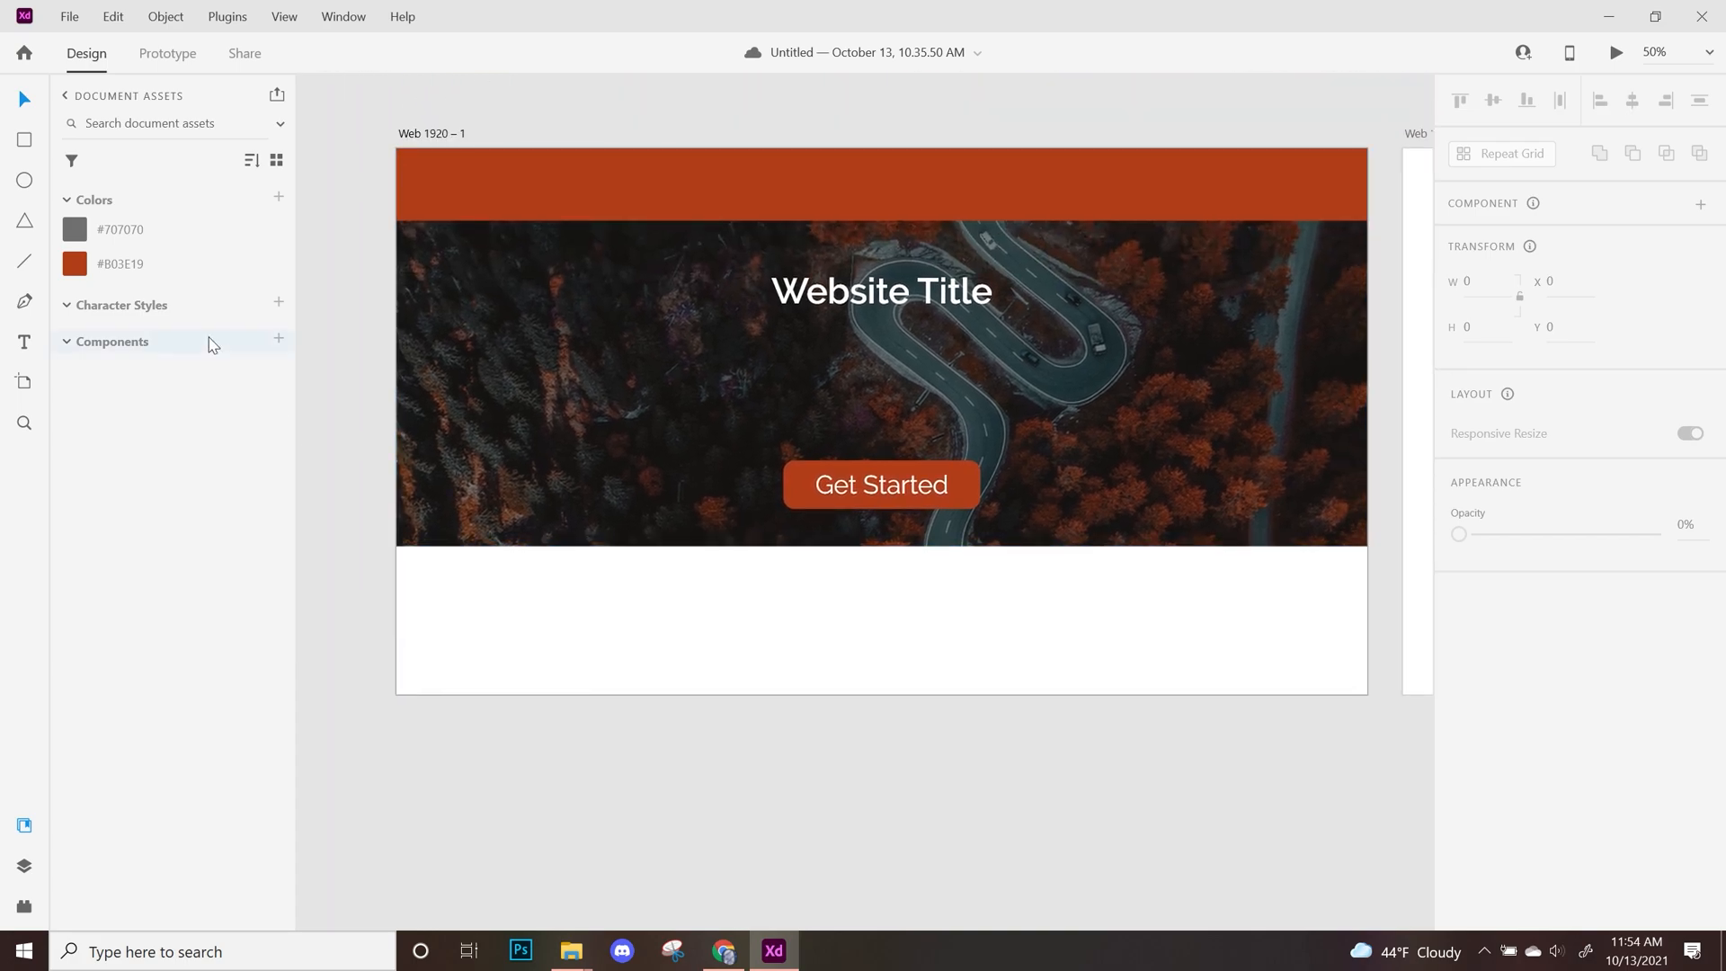
{"action": "left_click", "coordinate": [25, 388]}
{"action": "left_click", "coordinate": [616, 634]}
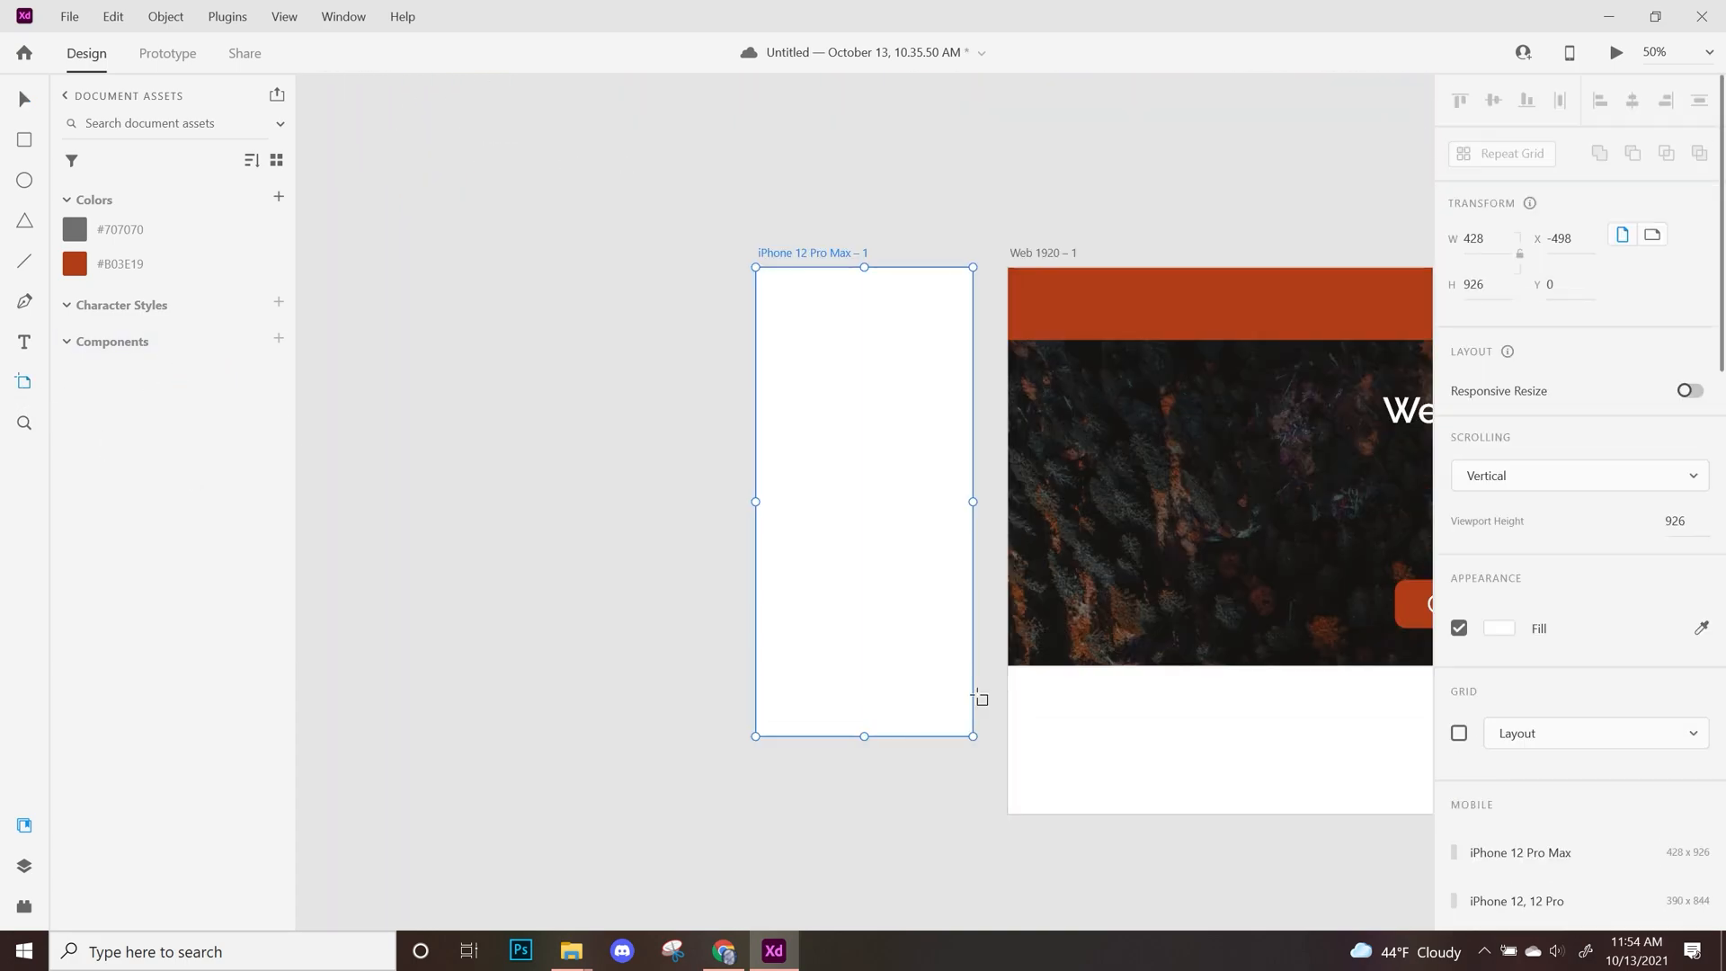
{"action": "key", "text": "ctrl+z"}
{"action": "left_click", "coordinate": [25, 99]}
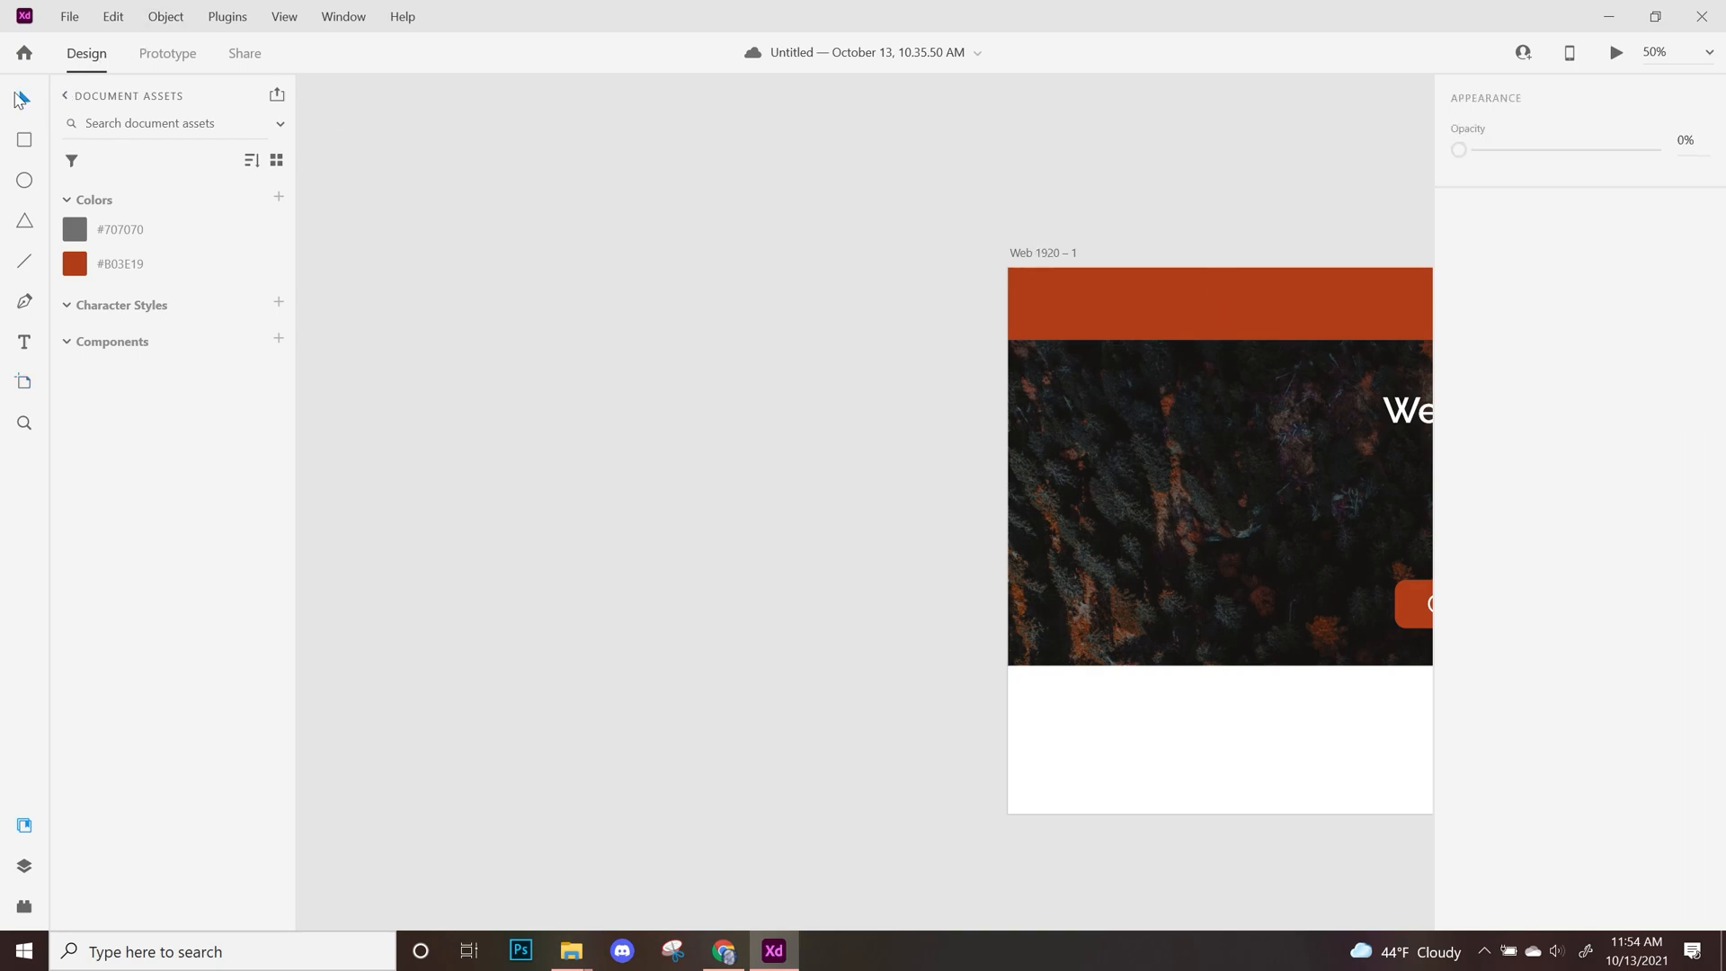
Extend the Web 1920 – 1 artboard downward to a height of about 2381 px
{"action": "left_click", "coordinate": [1023, 254]}
{"action": "left_click_drag", "start_coordinate": [1226, 341], "coordinate": [809, 162]}
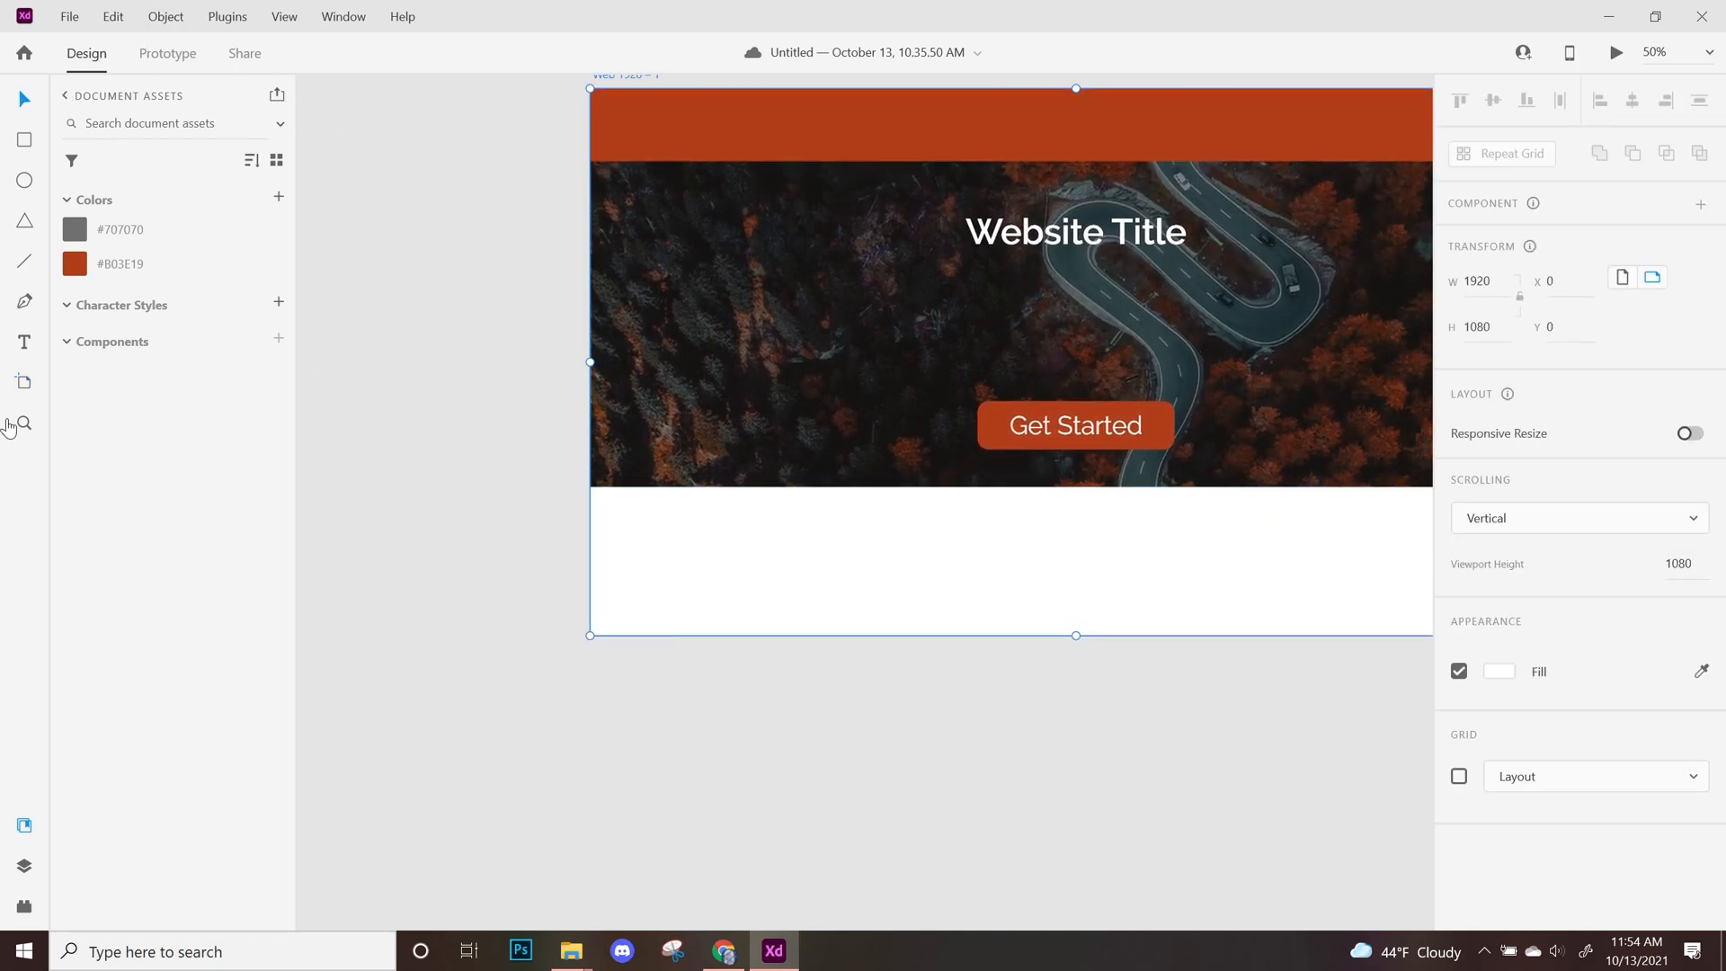
{"action": "left_click", "coordinate": [24, 386]}
{"action": "left_click_drag", "start_coordinate": [1014, 556], "coordinate": [717, 380]}
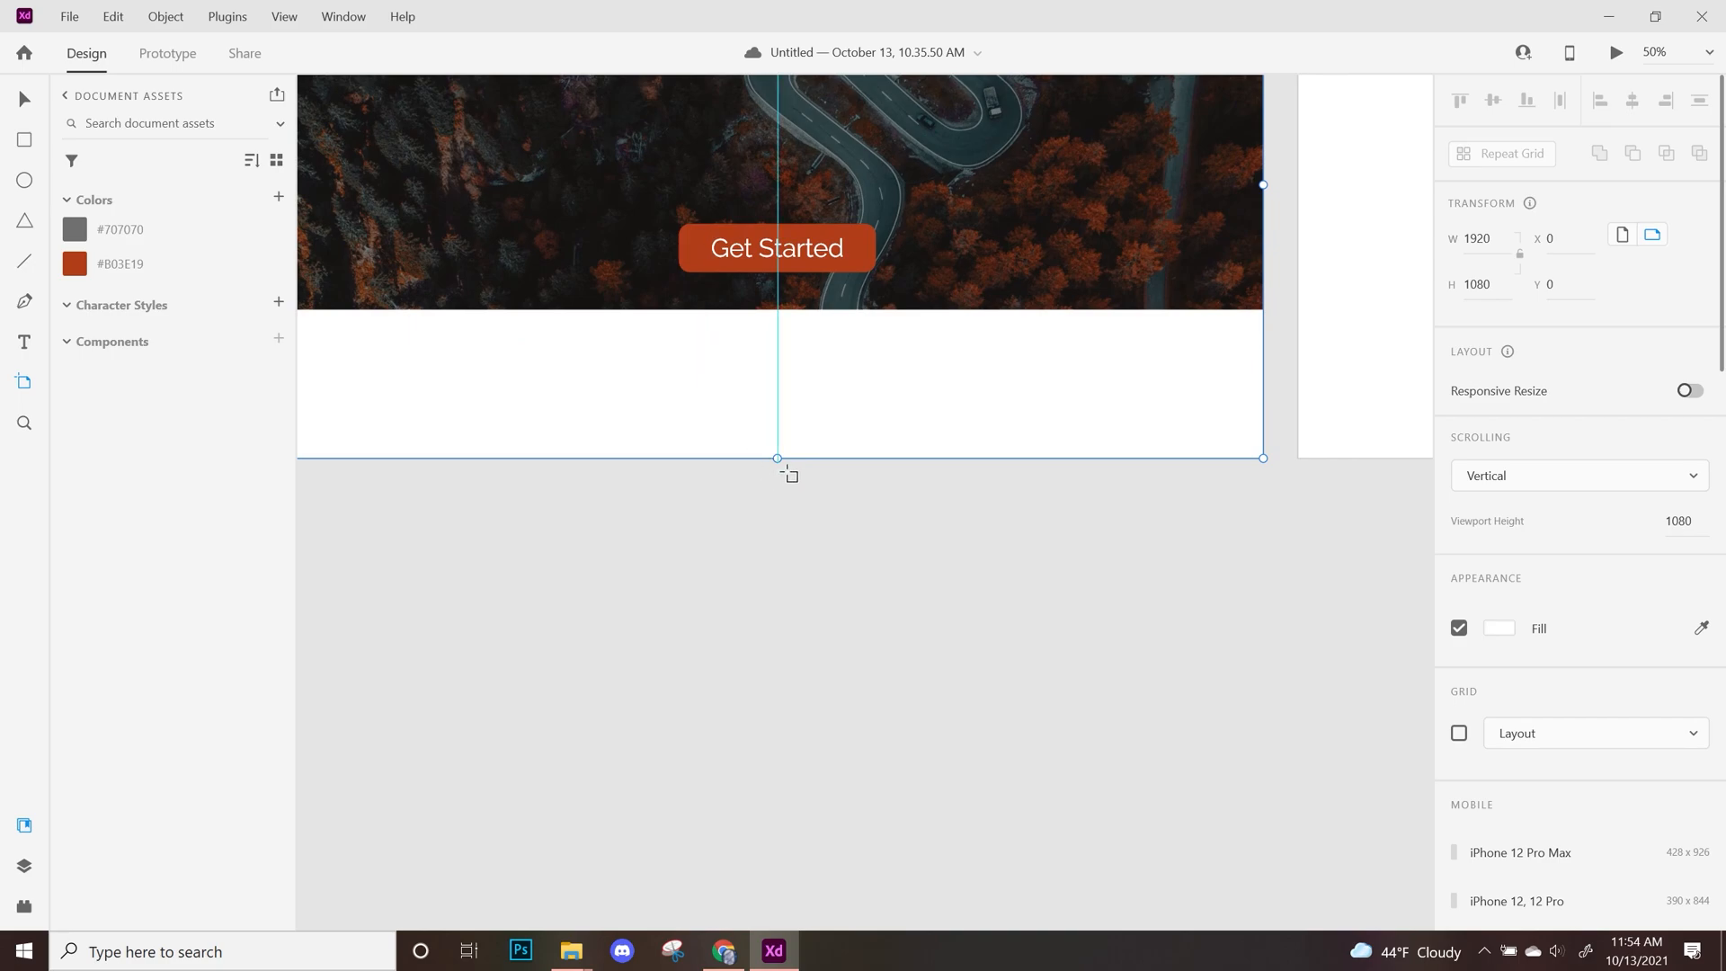
{"action": "left_click_drag", "start_coordinate": [788, 470], "coordinate": [829, 919]}
{"action": "left_click_drag", "start_coordinate": [919, 794], "coordinate": [1056, 564]}
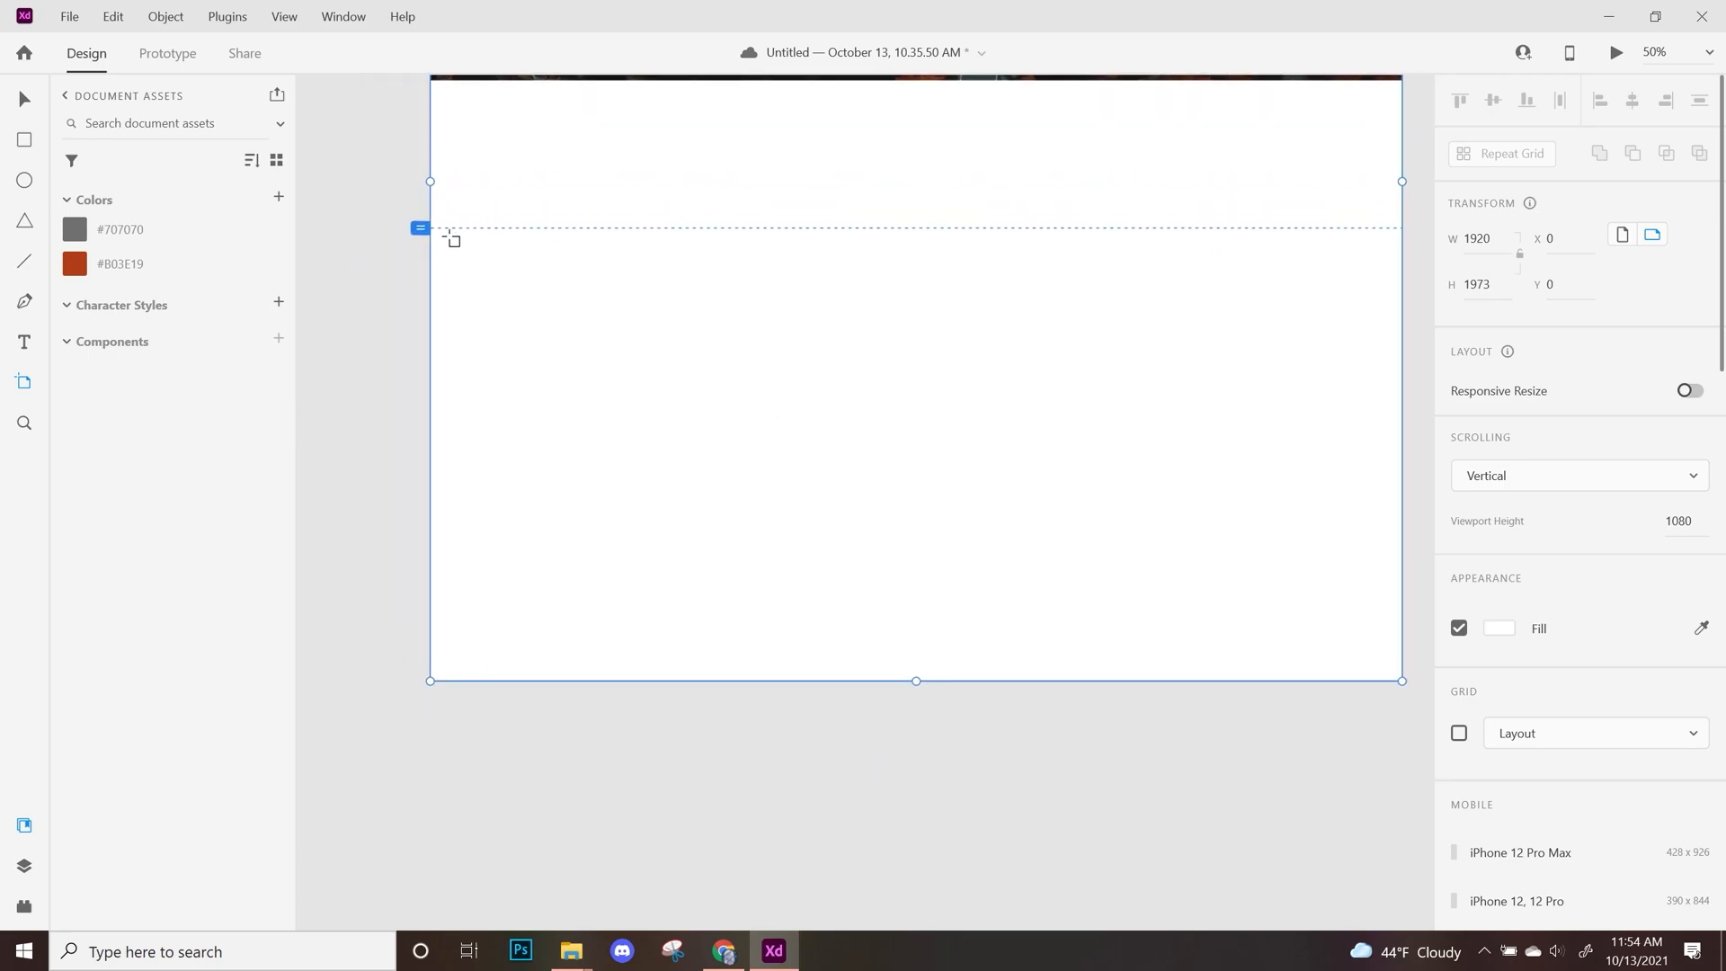
{"action": "left_click_drag", "start_coordinate": [920, 690], "coordinate": [929, 894]}
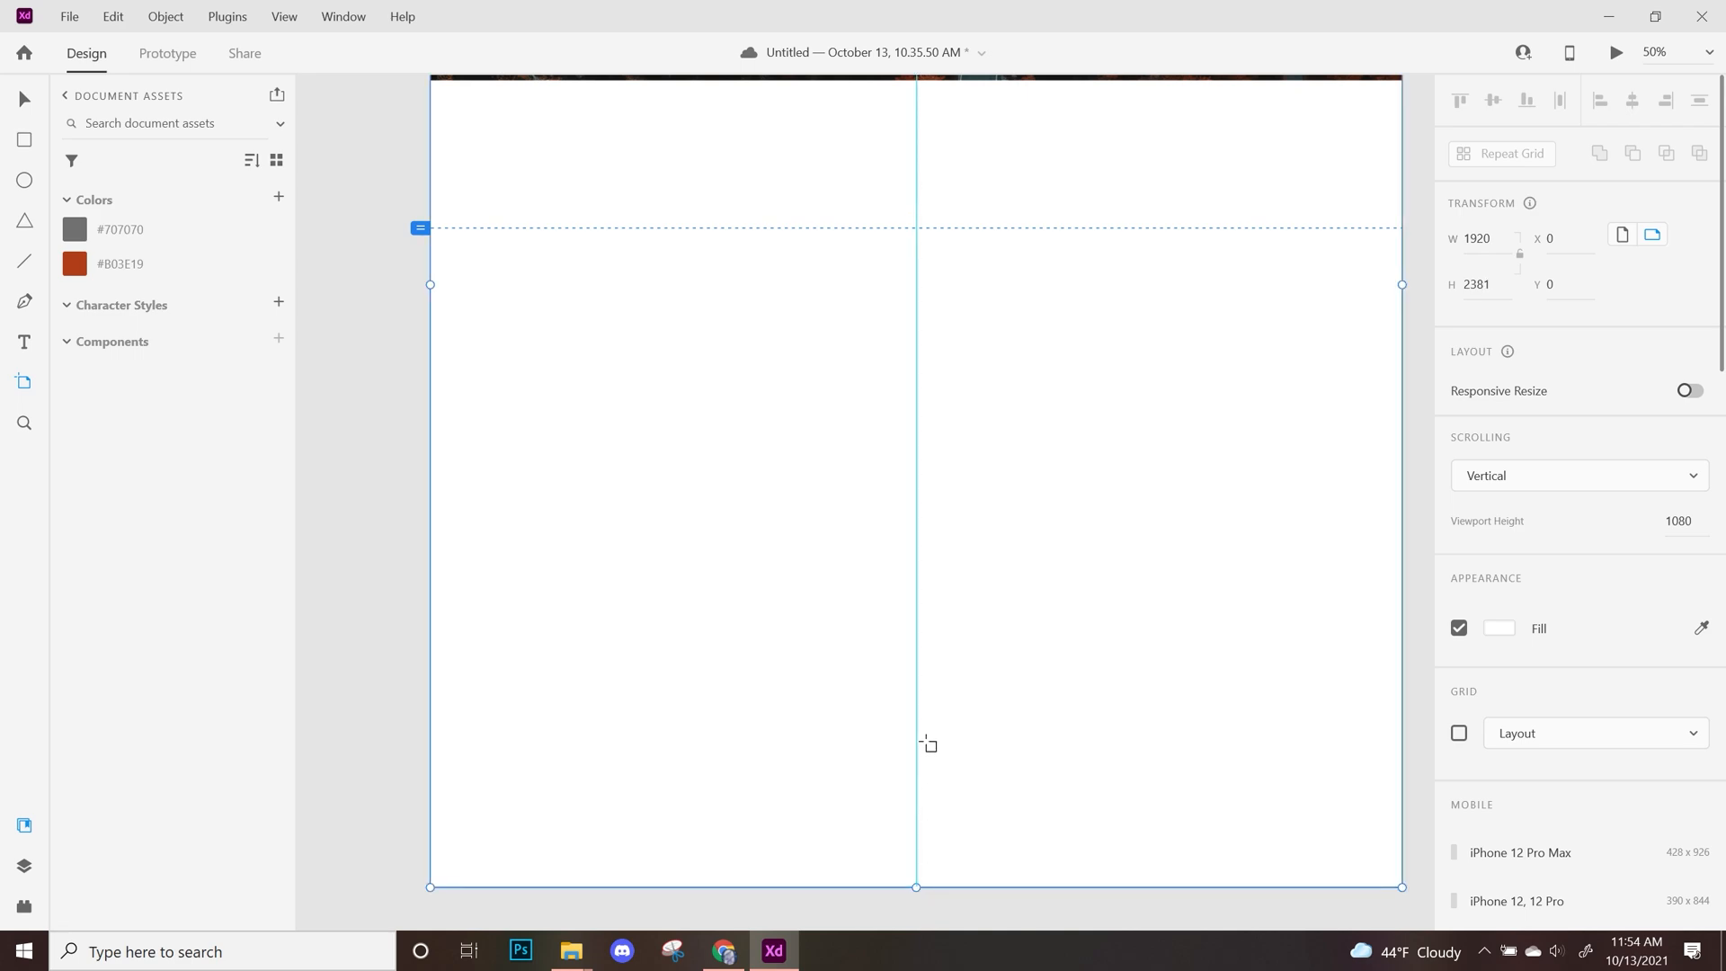
{"action": "scroll", "coordinate": [874, 527], "scroll_direction": "down", "scroll_amount": 2}
{"action": "left_click_drag", "start_coordinate": [884, 495], "coordinate": [833, 585]}
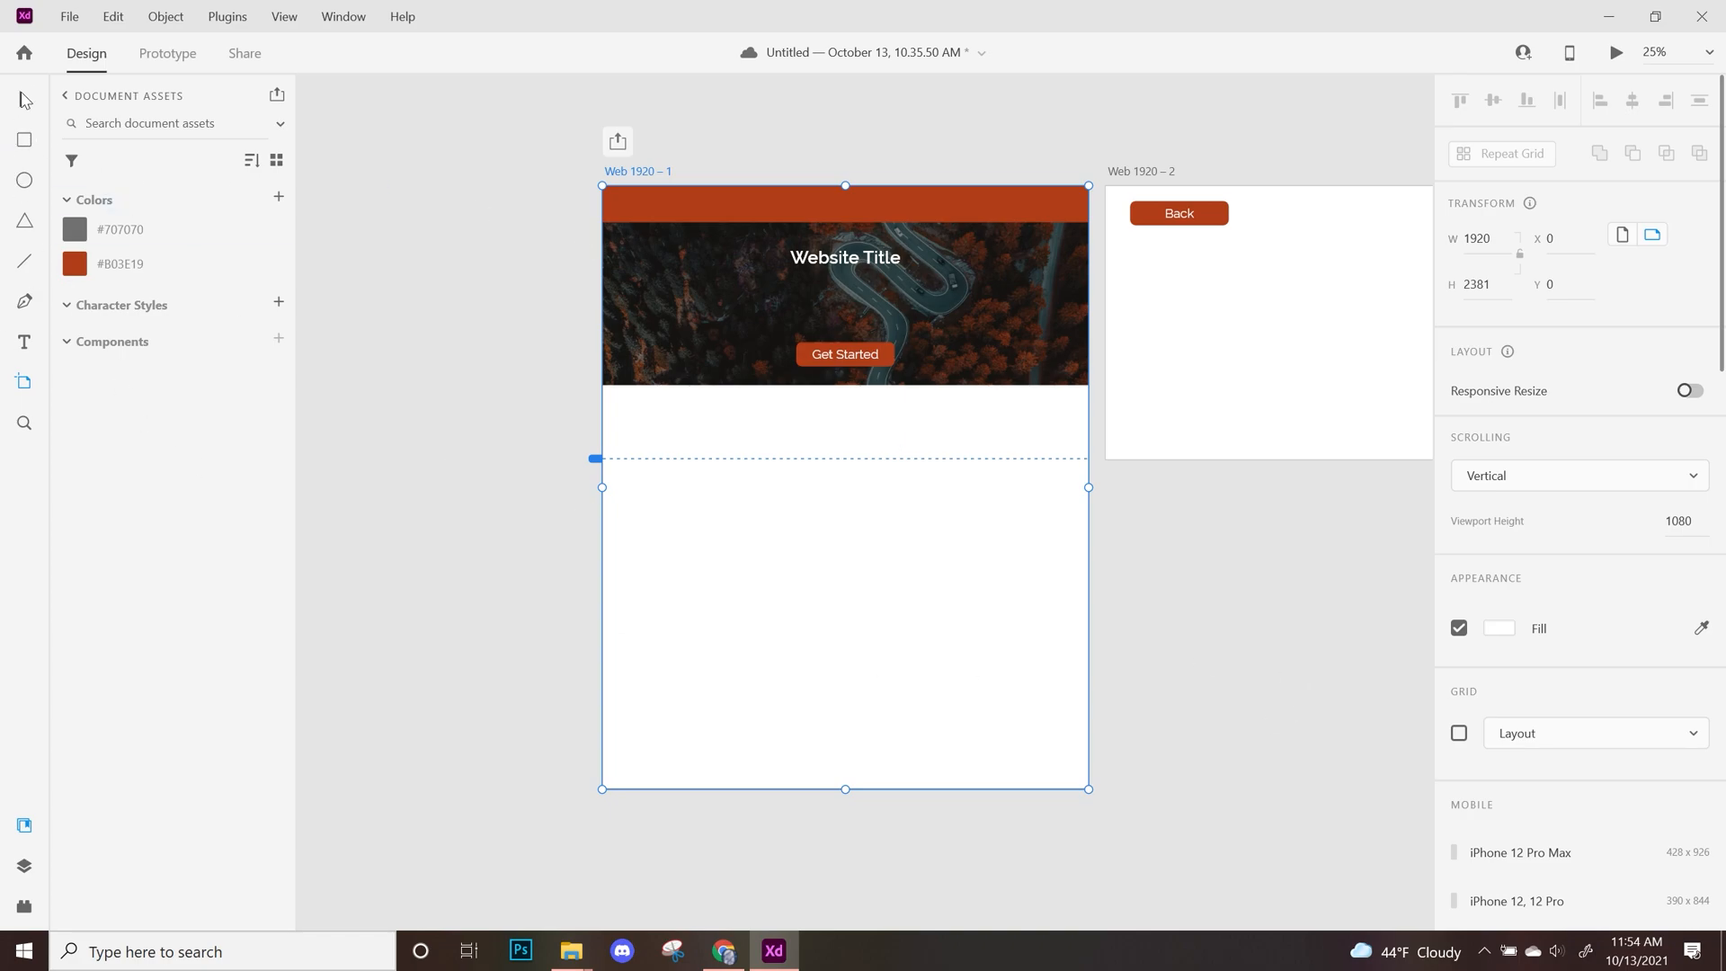
Switch to Chrome, search for "lipsum" in a new tab and open the lipsum.com Lorem Ipsum generator site
{"action": "left_click", "coordinate": [723, 951]}
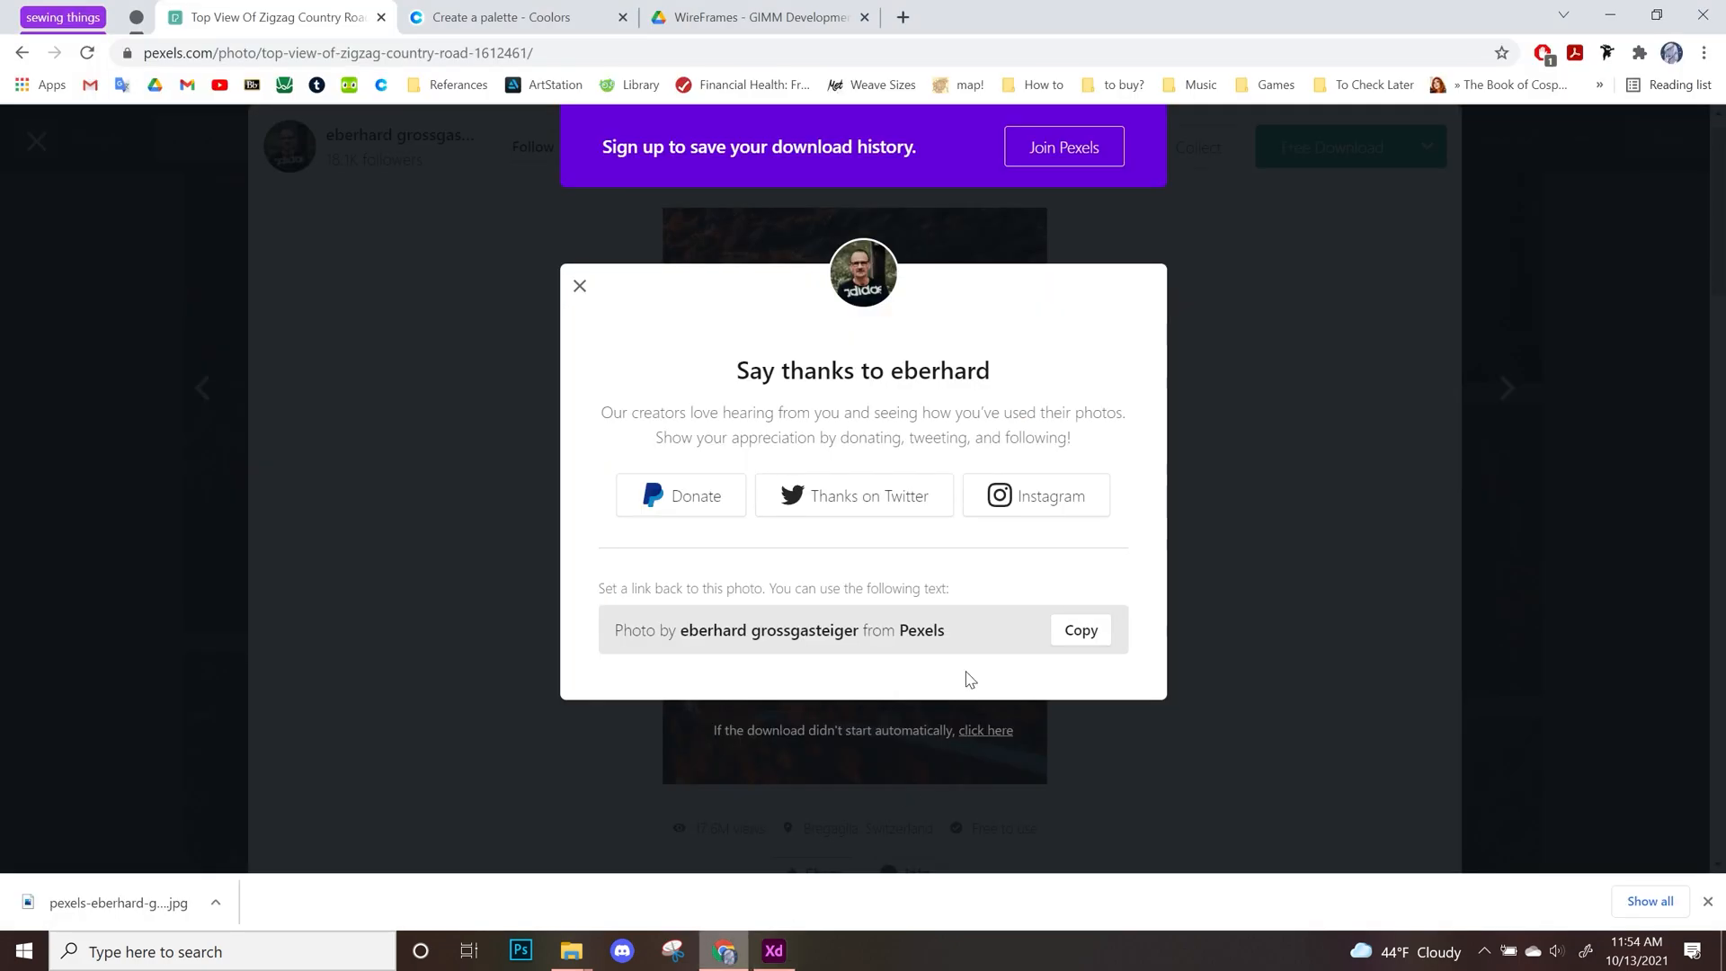
{"action": "left_click", "coordinate": [899, 17]}
{"action": "type", "text": "li"}
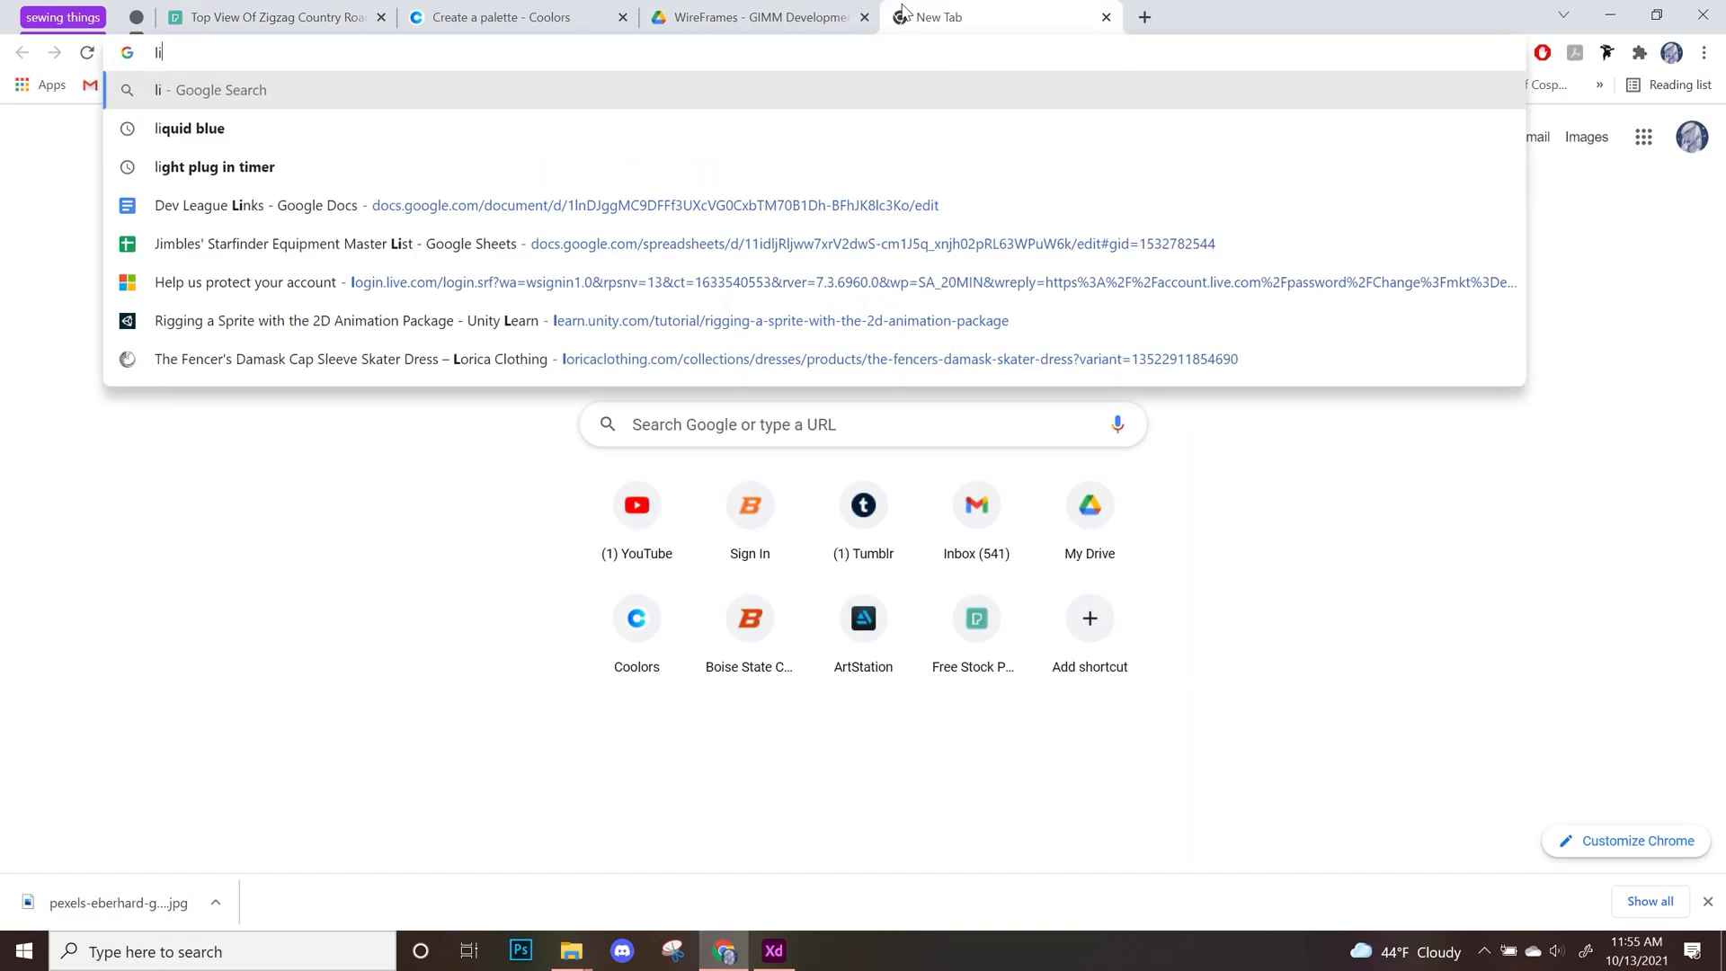
{"action": "type", "text": "ps"}
{"action": "key", "text": "Down"}
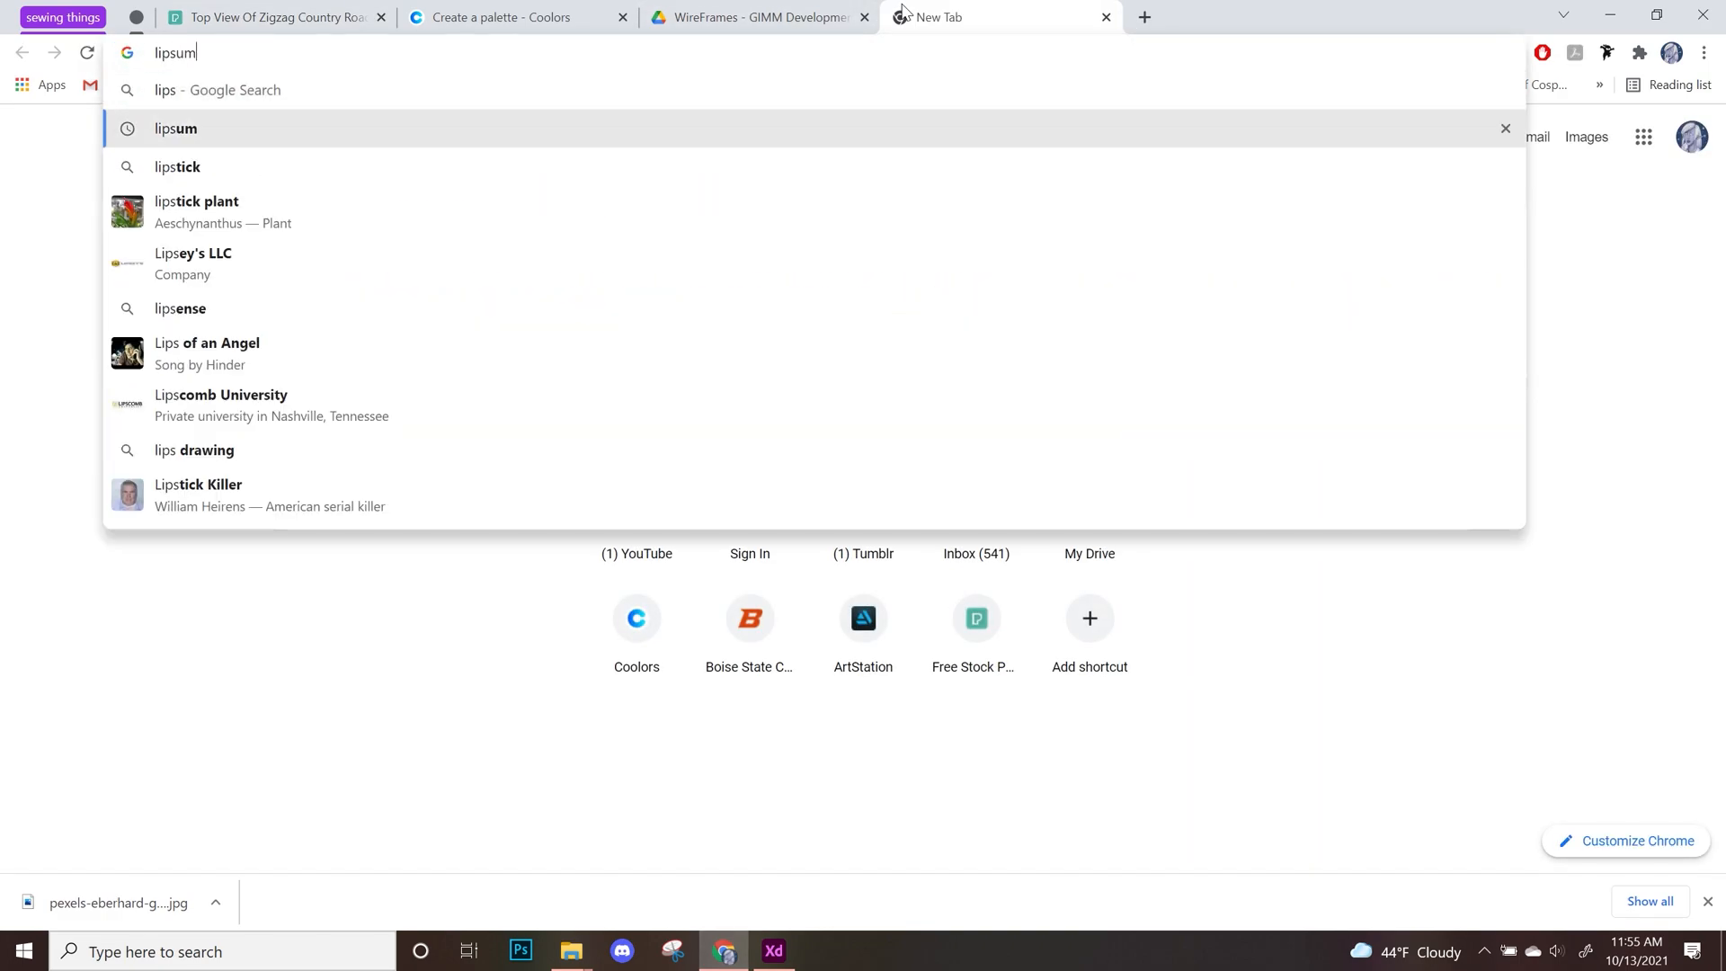
{"action": "key", "text": "Return"}
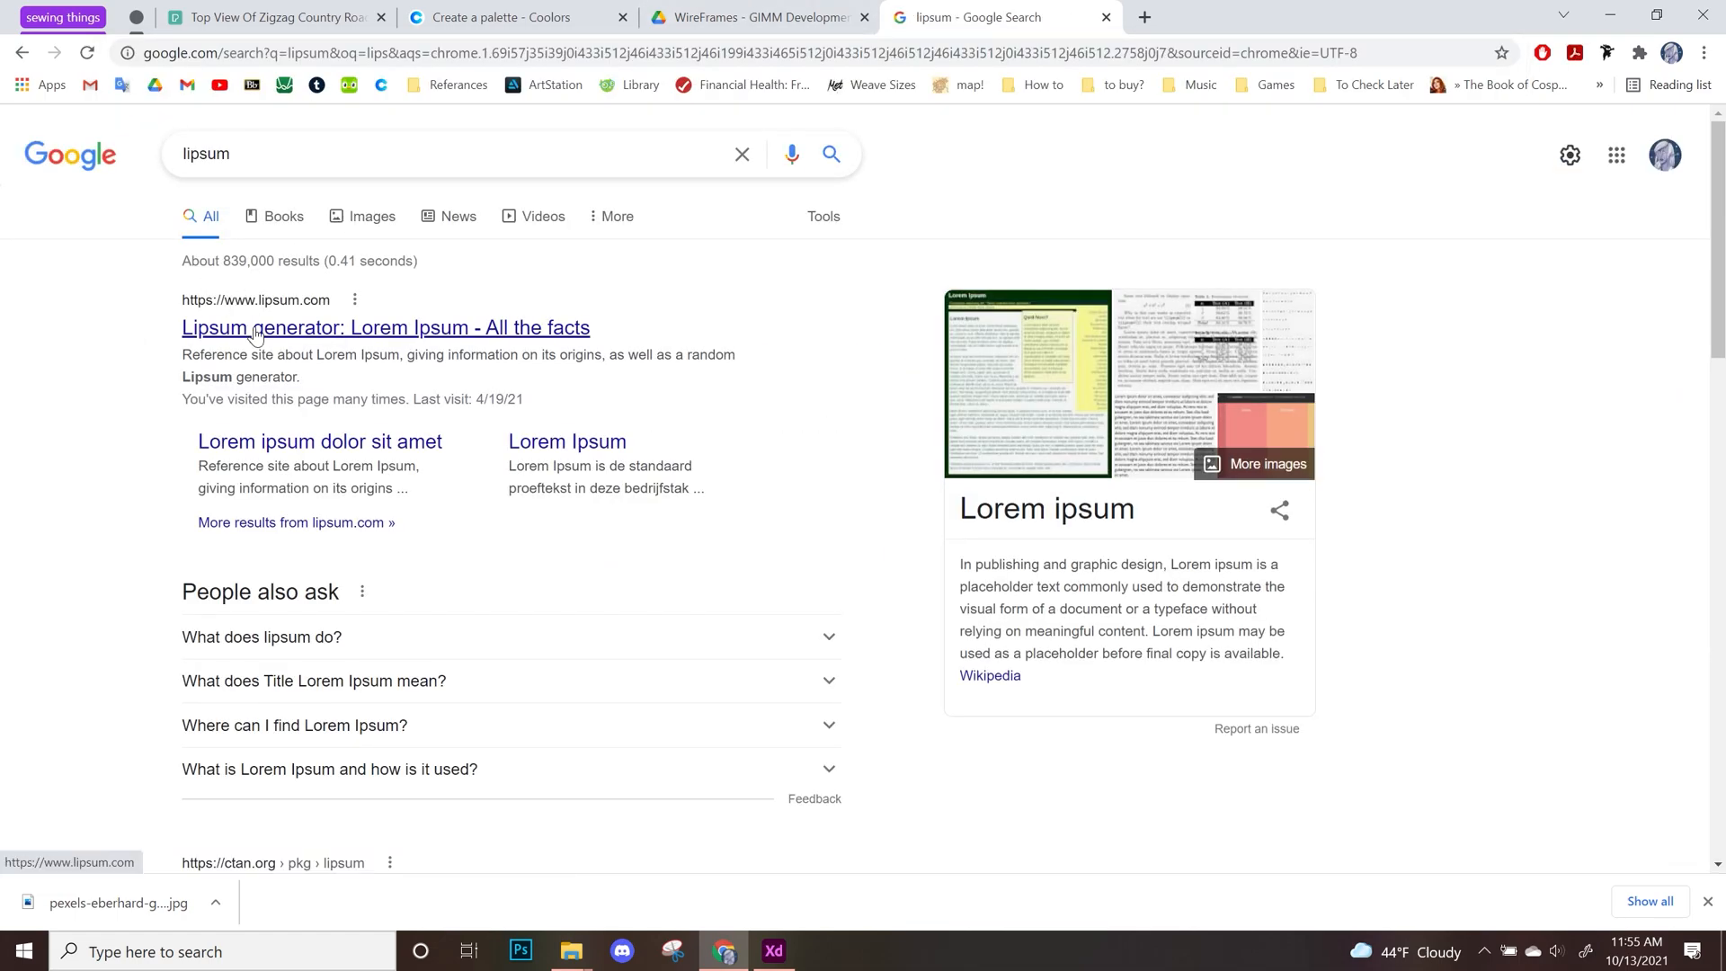
{"action": "left_click", "coordinate": [252, 333]}
{"action": "scroll", "coordinate": [253, 344], "scroll_direction": "down", "scroll_amount": 5}
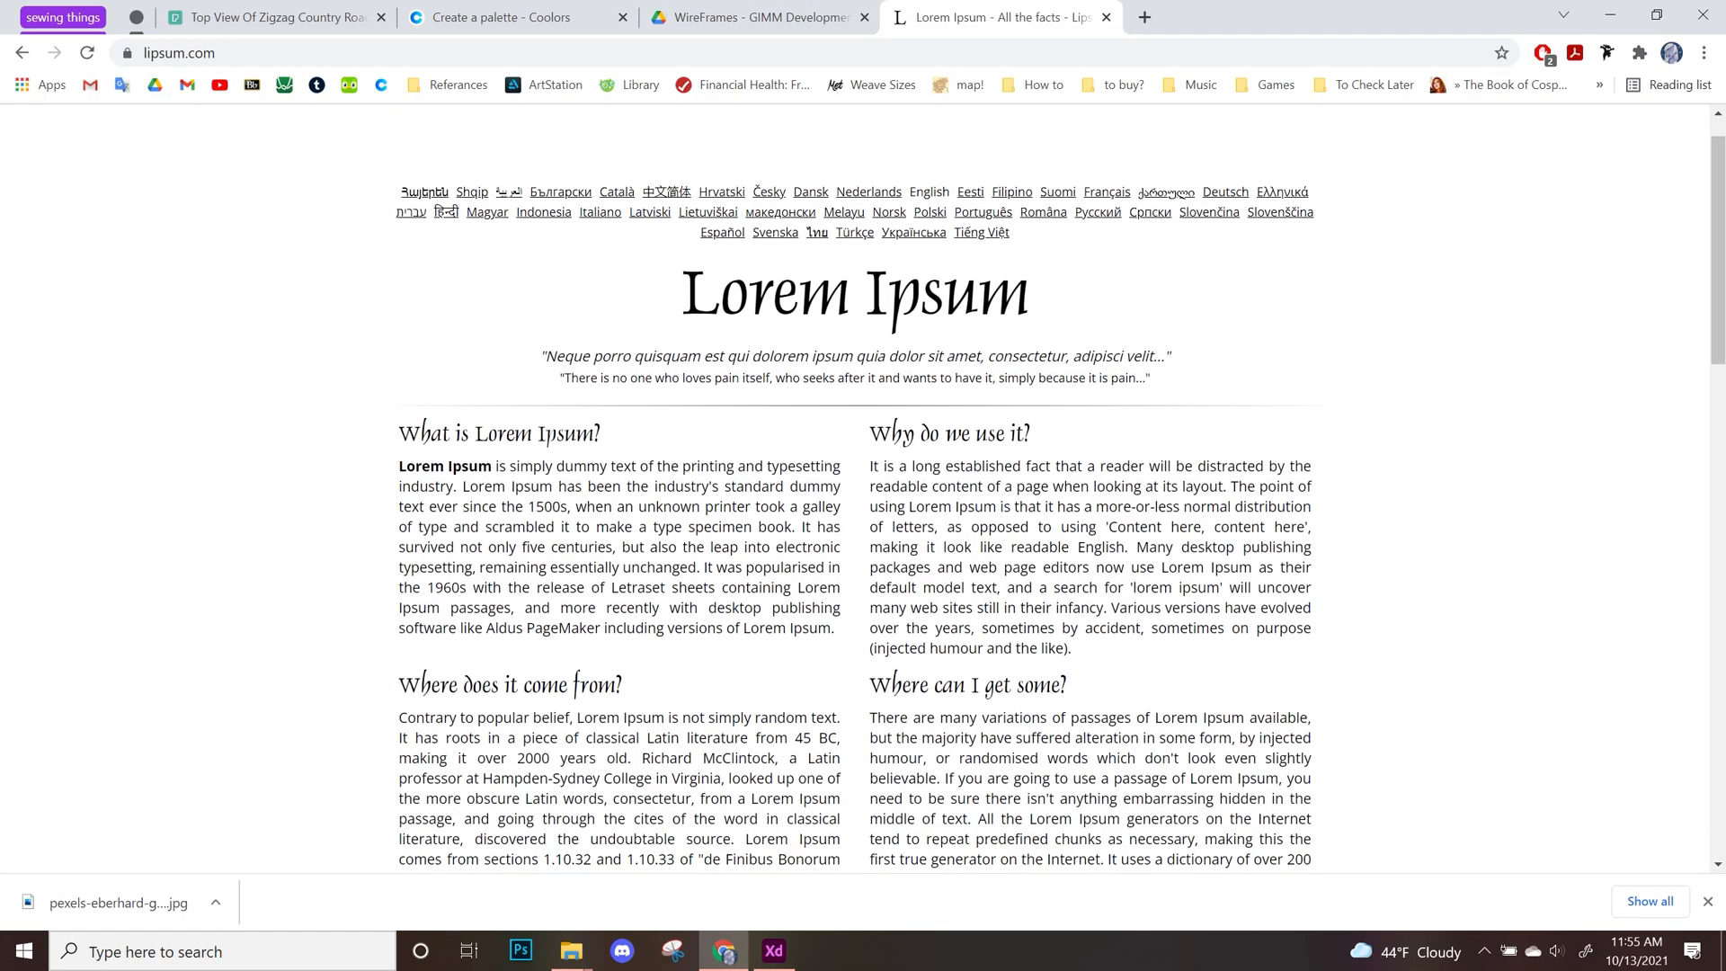
Generate Lorem Ipsum text on lipsum.com and copy its first two paragraphs
{"action": "scroll", "coordinate": [854, 485], "scroll_direction": "down", "scroll_amount": 7}
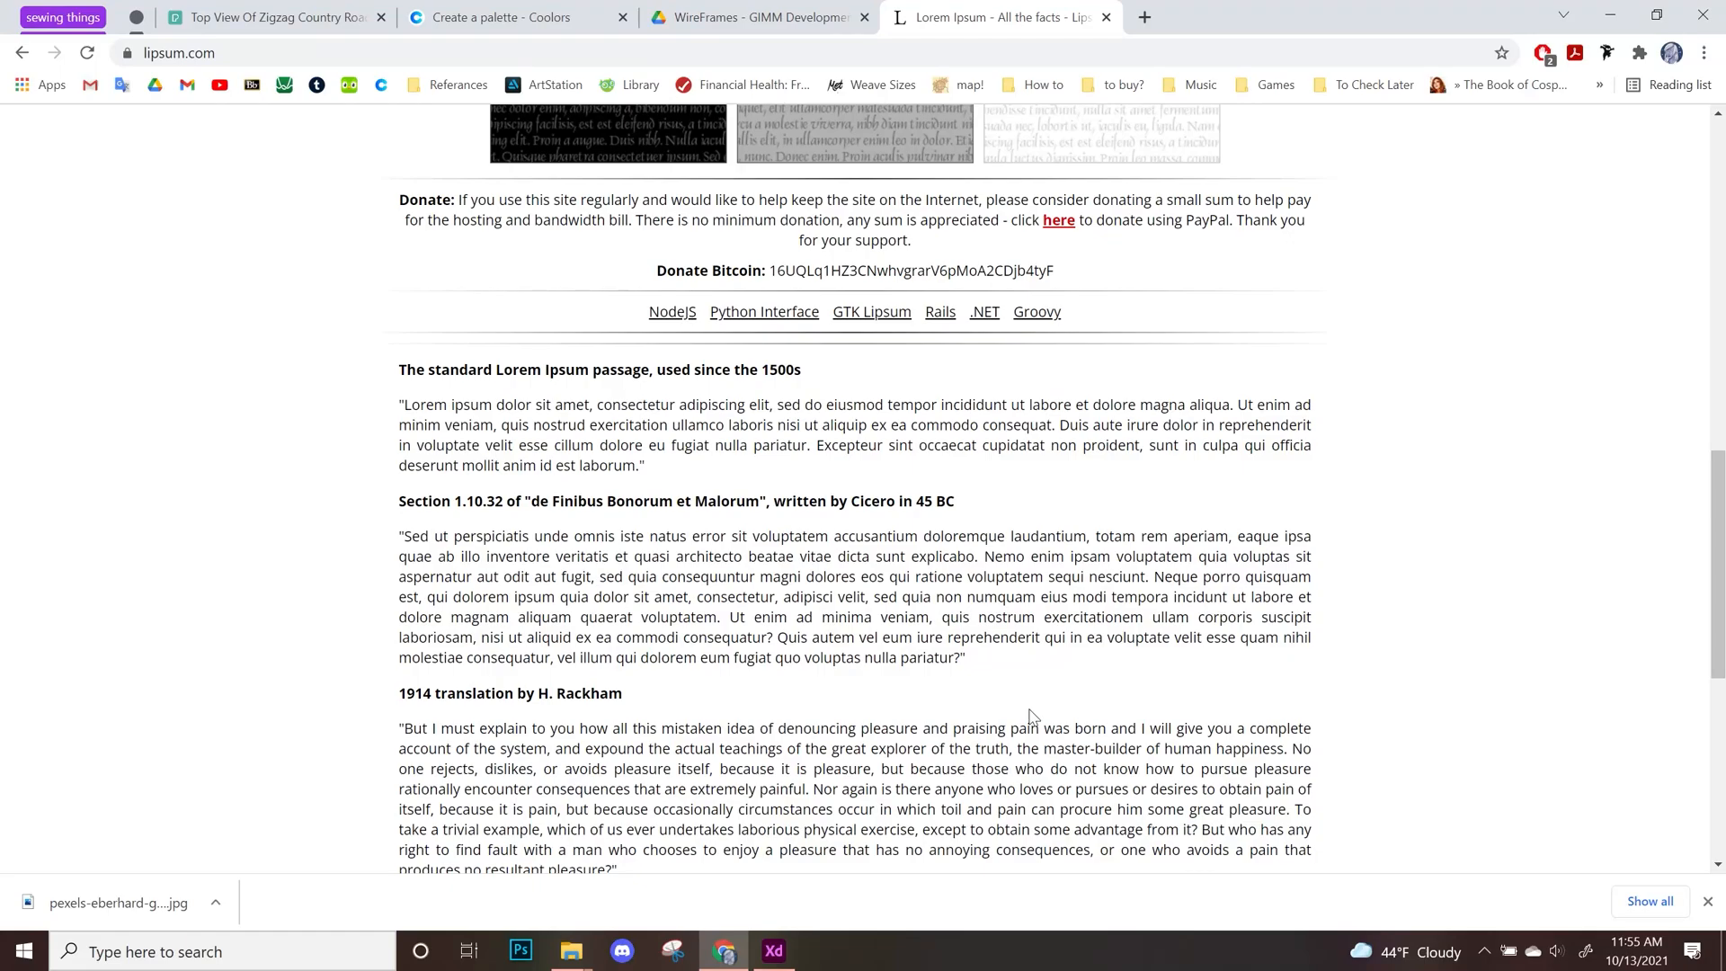
{"action": "scroll", "coordinate": [1032, 714], "scroll_direction": "up", "scroll_amount": 7}
{"action": "left_click", "coordinate": [1139, 589]}
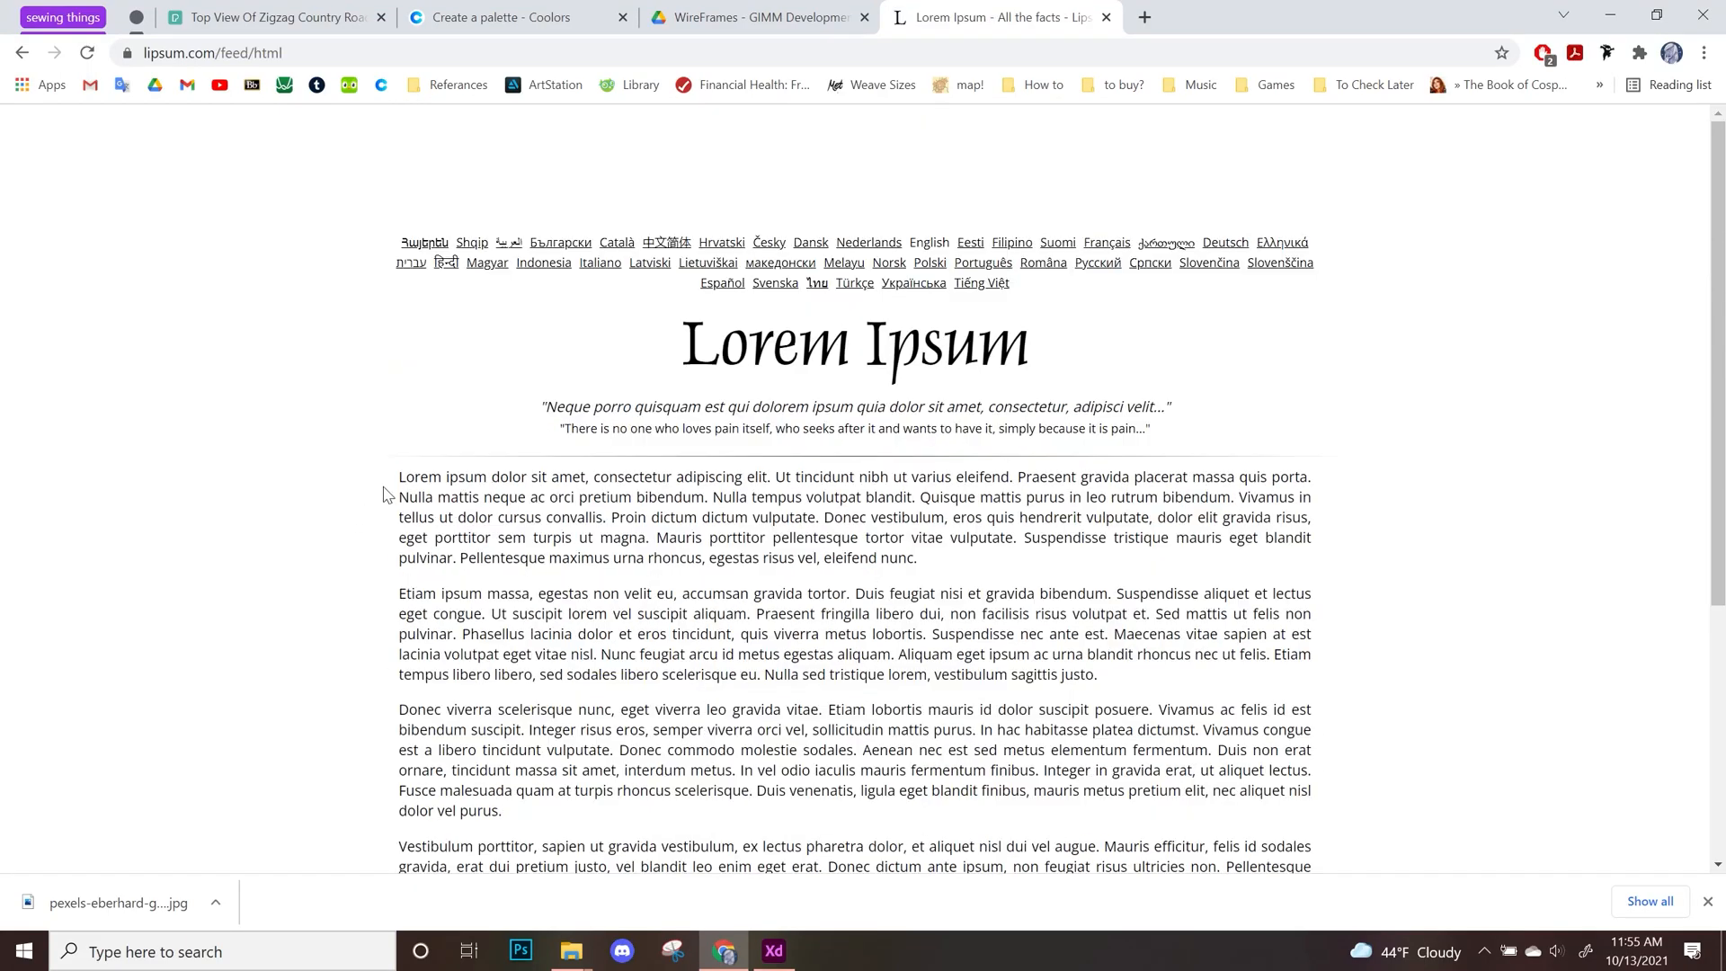
{"action": "left_click_drag", "start_coordinate": [398, 476], "coordinate": [1236, 708]}
{"action": "left_click", "coordinate": [1213, 688]}
{"action": "left_click_drag", "start_coordinate": [1102, 675], "coordinate": [382, 485]}
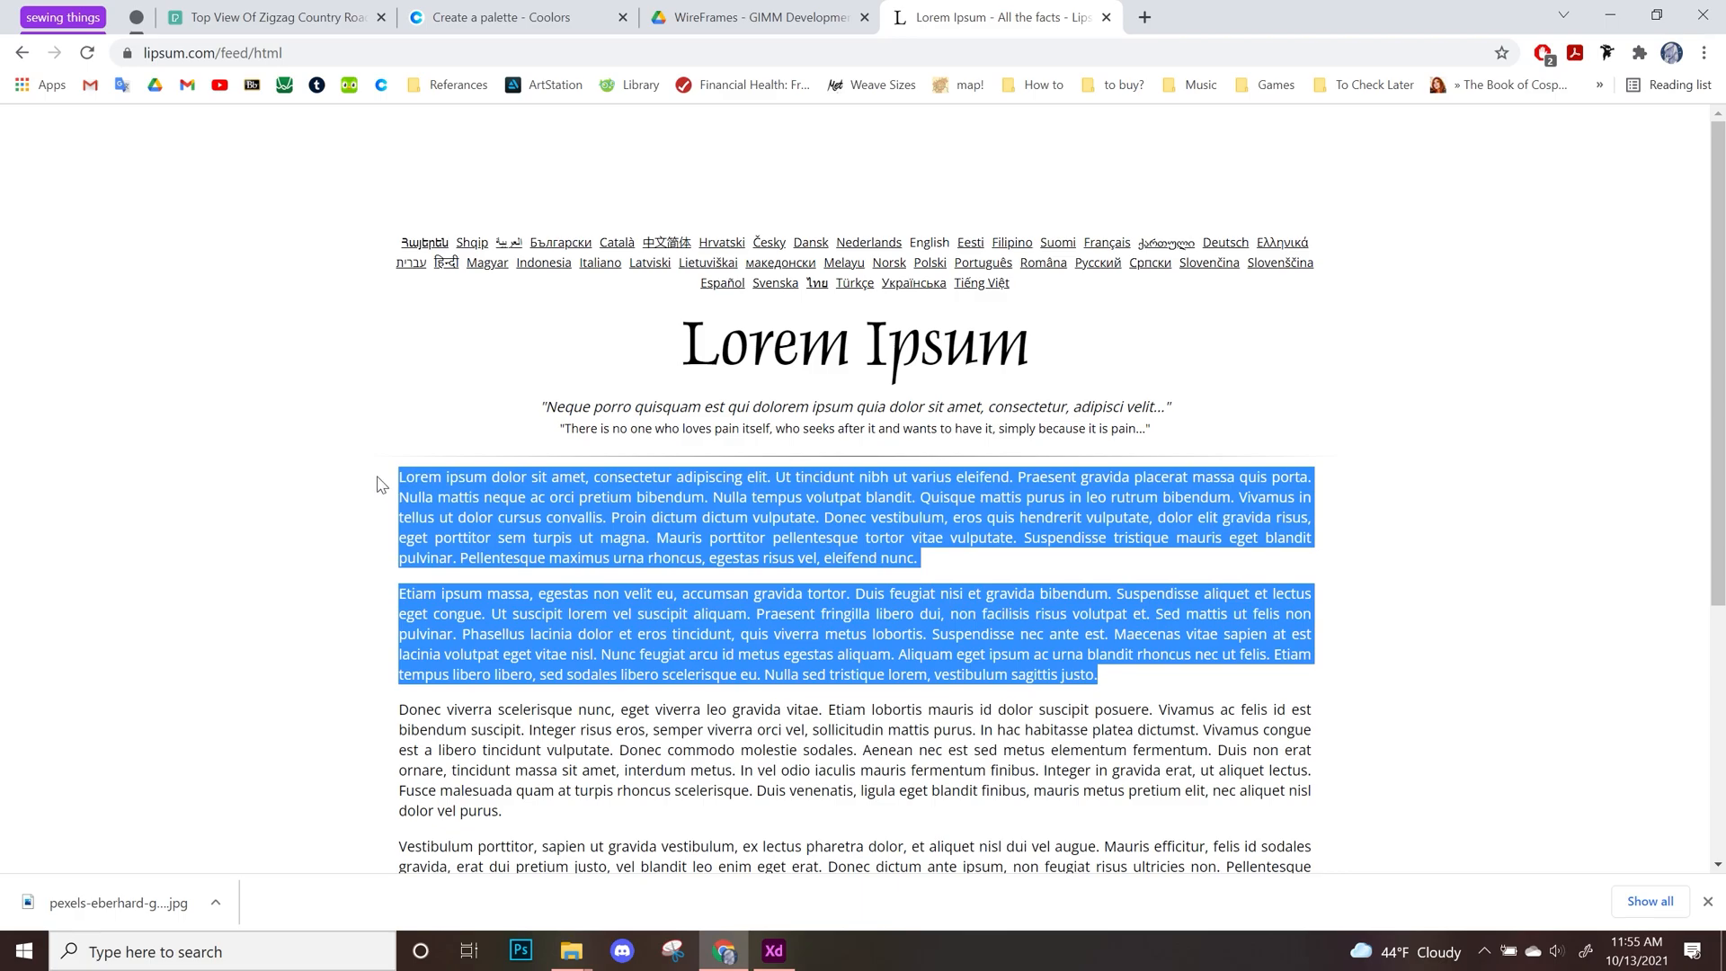
Switch to Adobe XD and paste the copied paragraphs into a new text box about 1427 px wide in the lower part of Web 1920 – 1
{"action": "left_click", "coordinate": [1610, 14]}
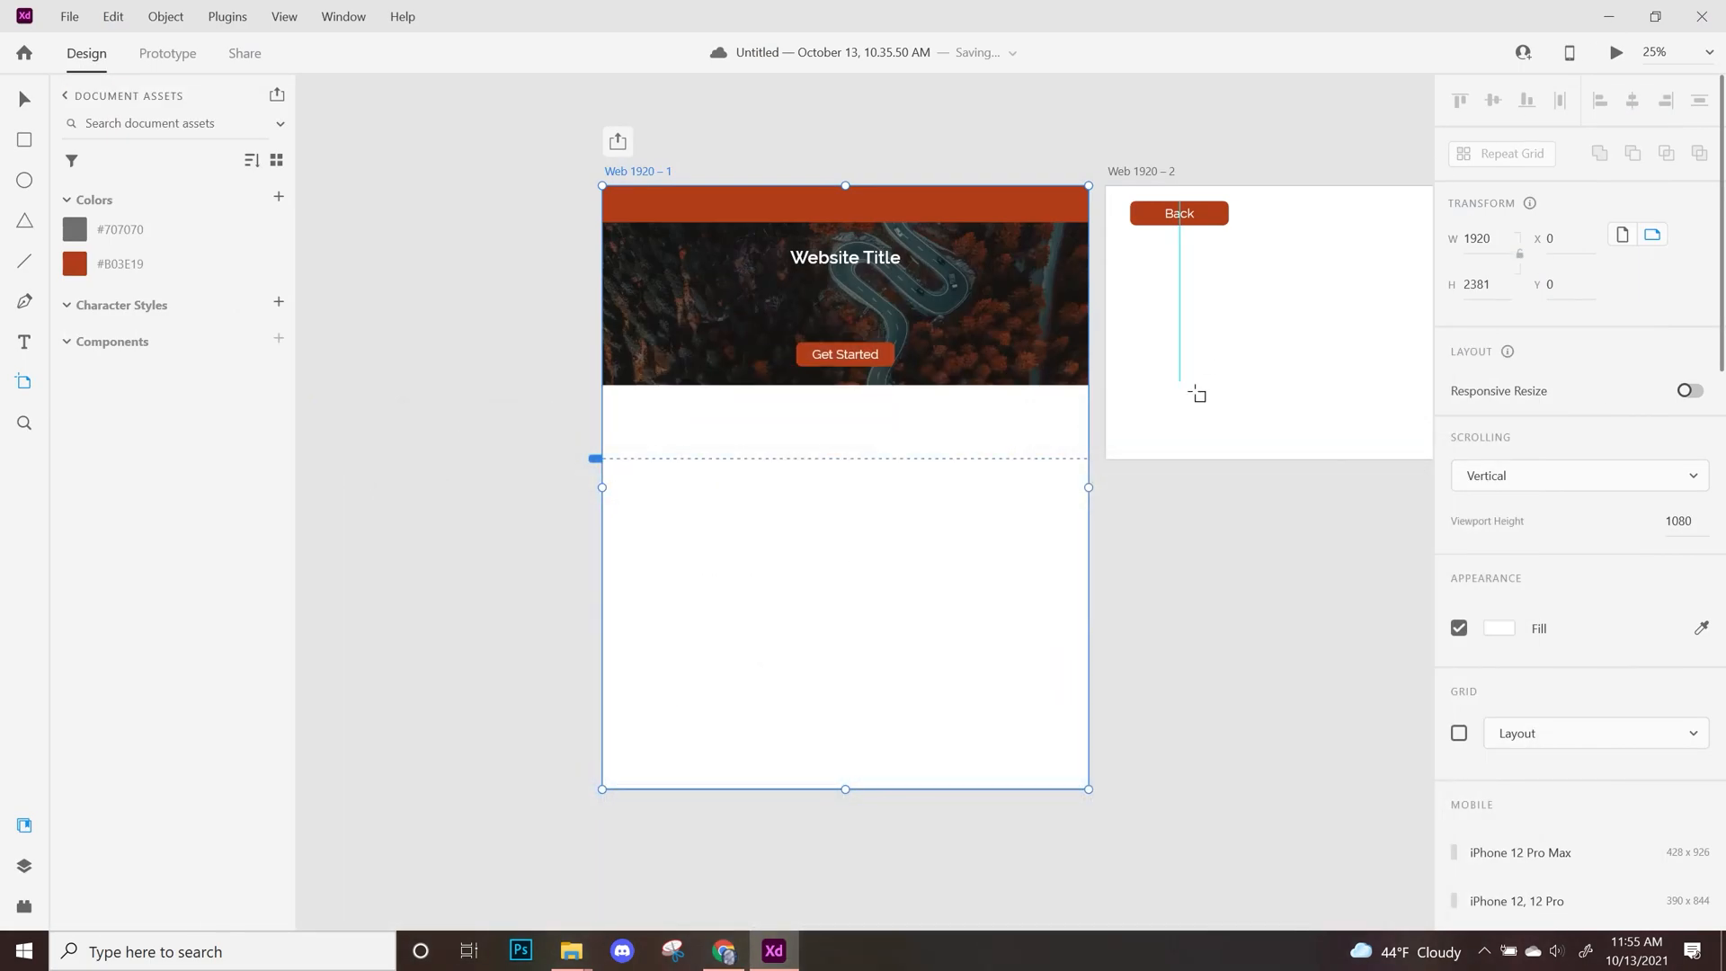
{"action": "left_click", "coordinate": [24, 341]}
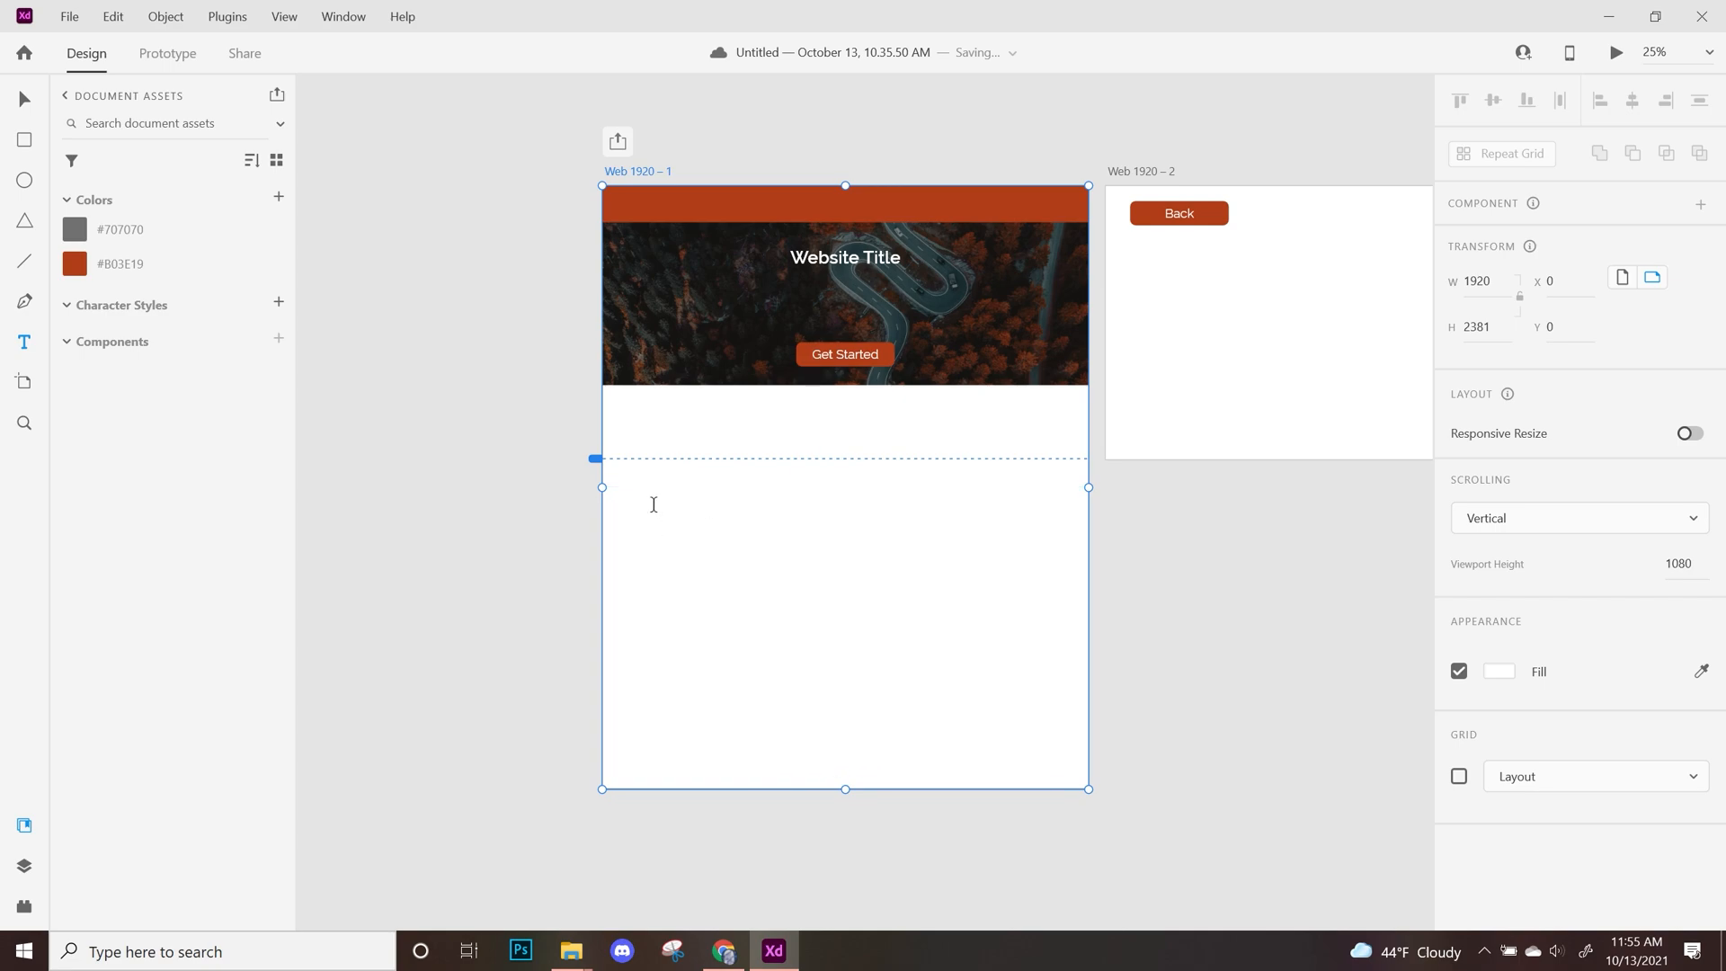
{"action": "left_click_drag", "start_coordinate": [639, 487], "coordinate": [1007, 573]}
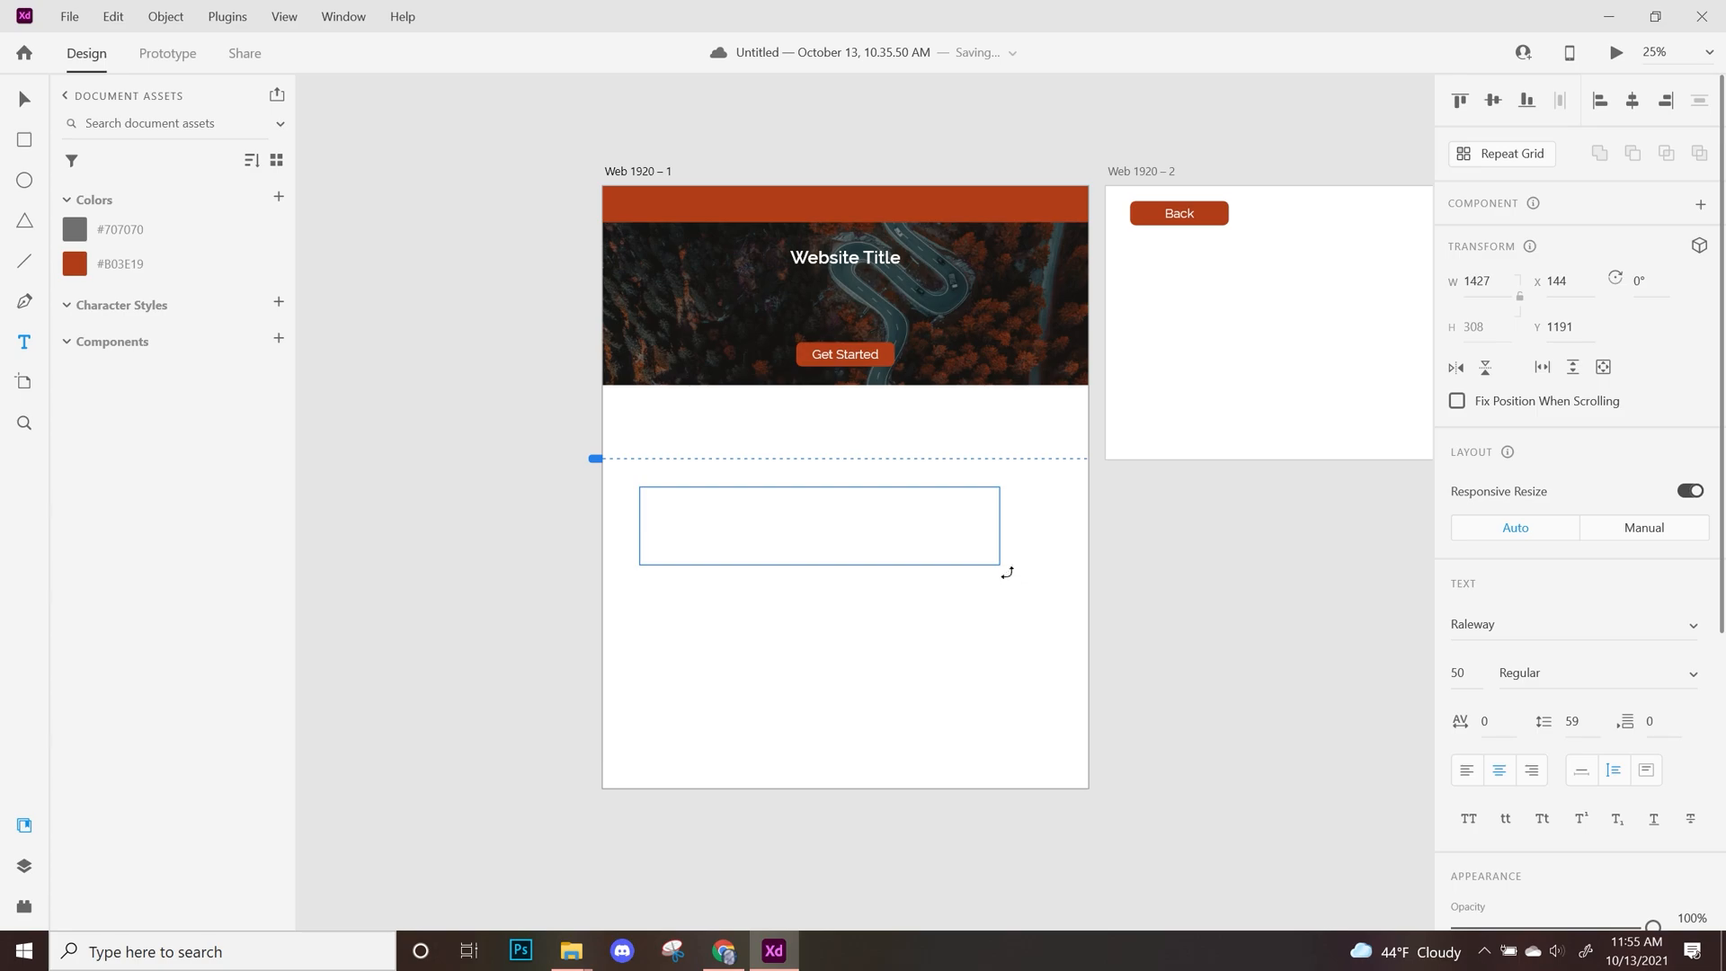
{"action": "key", "text": "ctrl+v"}
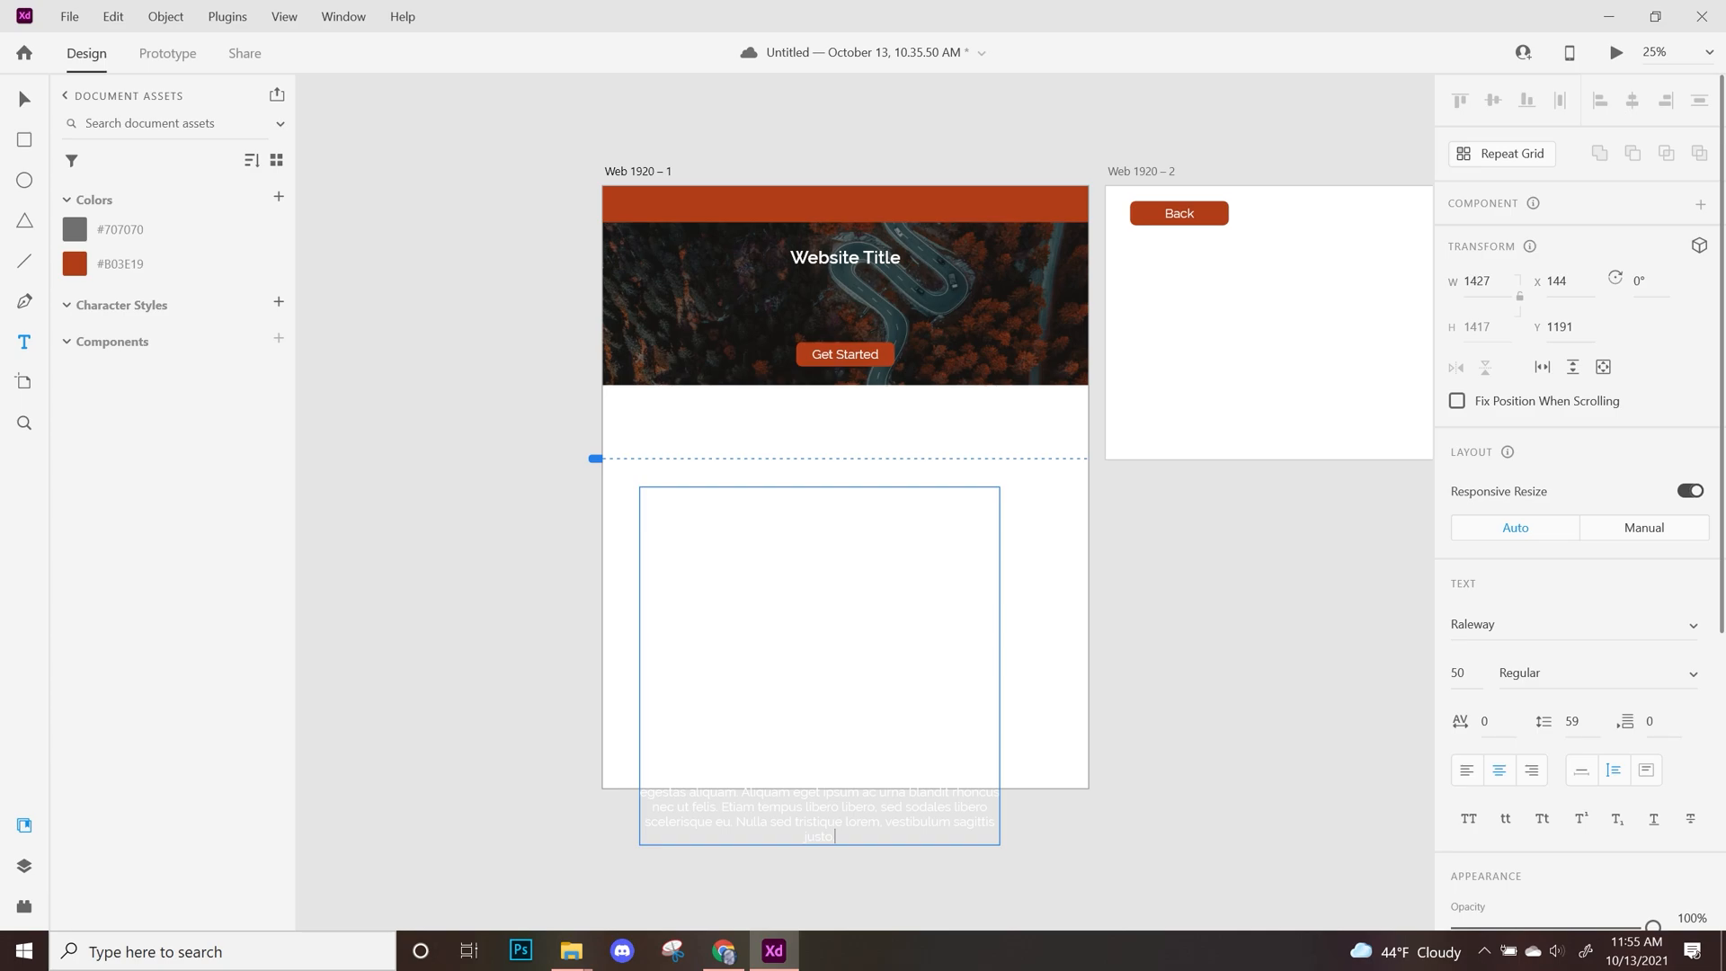
Format the whole pasted text in gray #707070, left-aligned, with font size 20
{"action": "key", "text": "ctrl+a"}
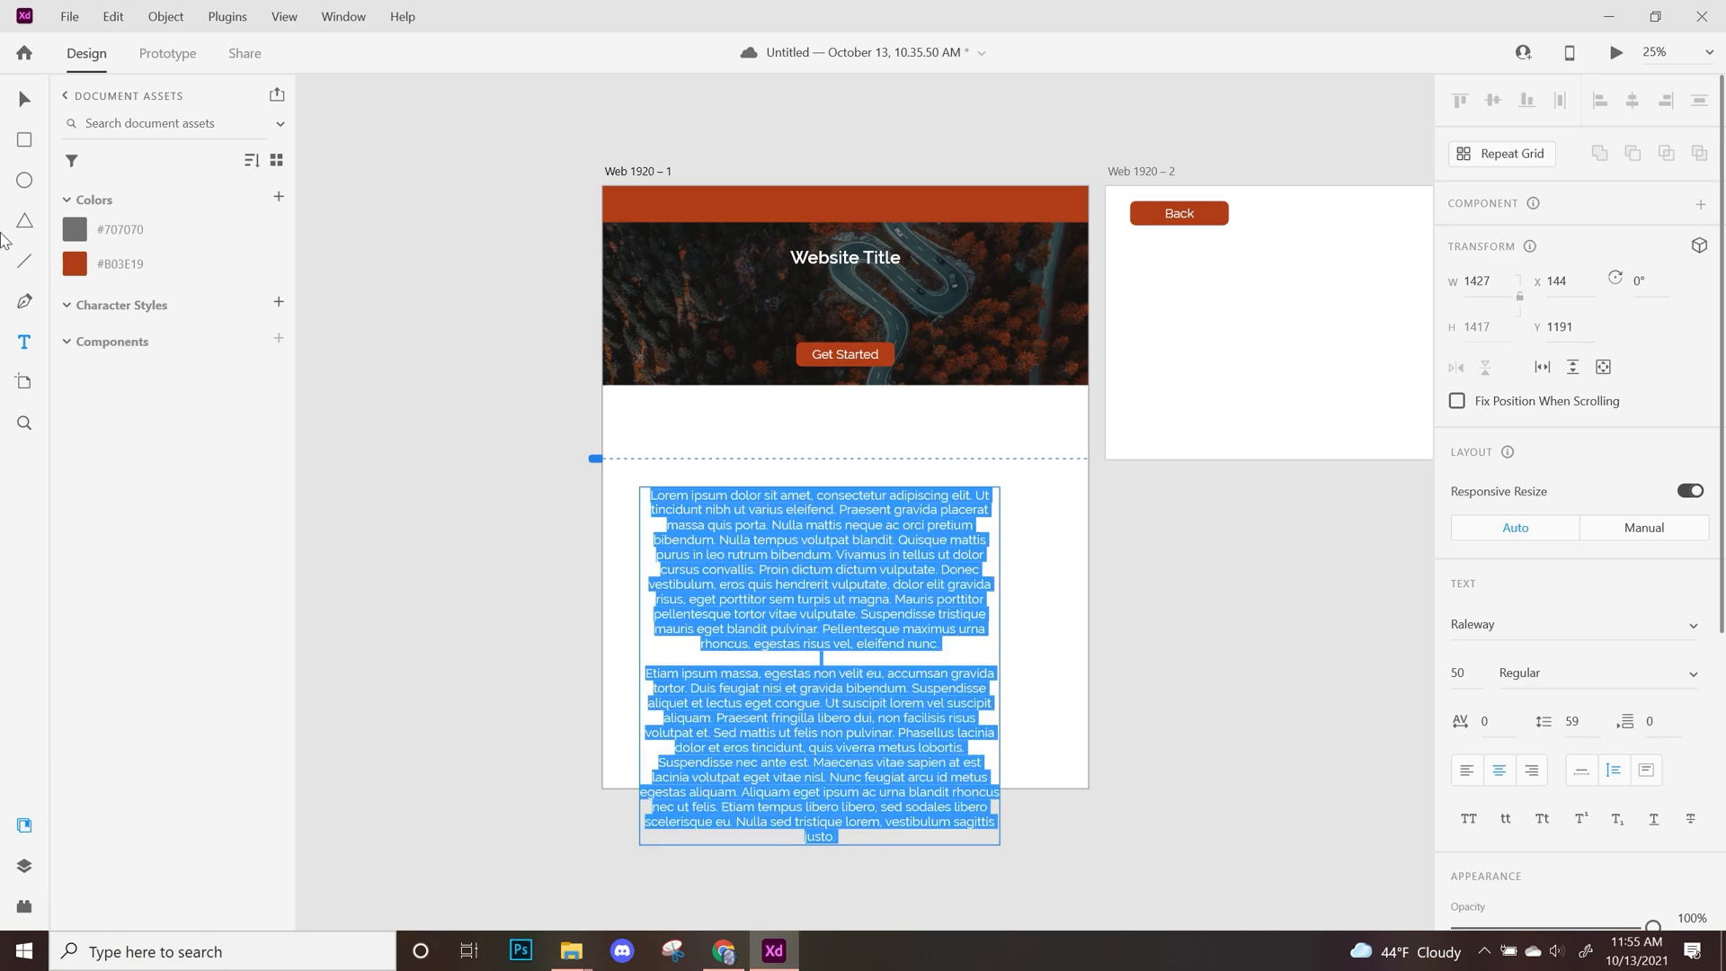
{"action": "left_click", "coordinate": [75, 235]}
{"action": "key", "text": "ctrl+a"}
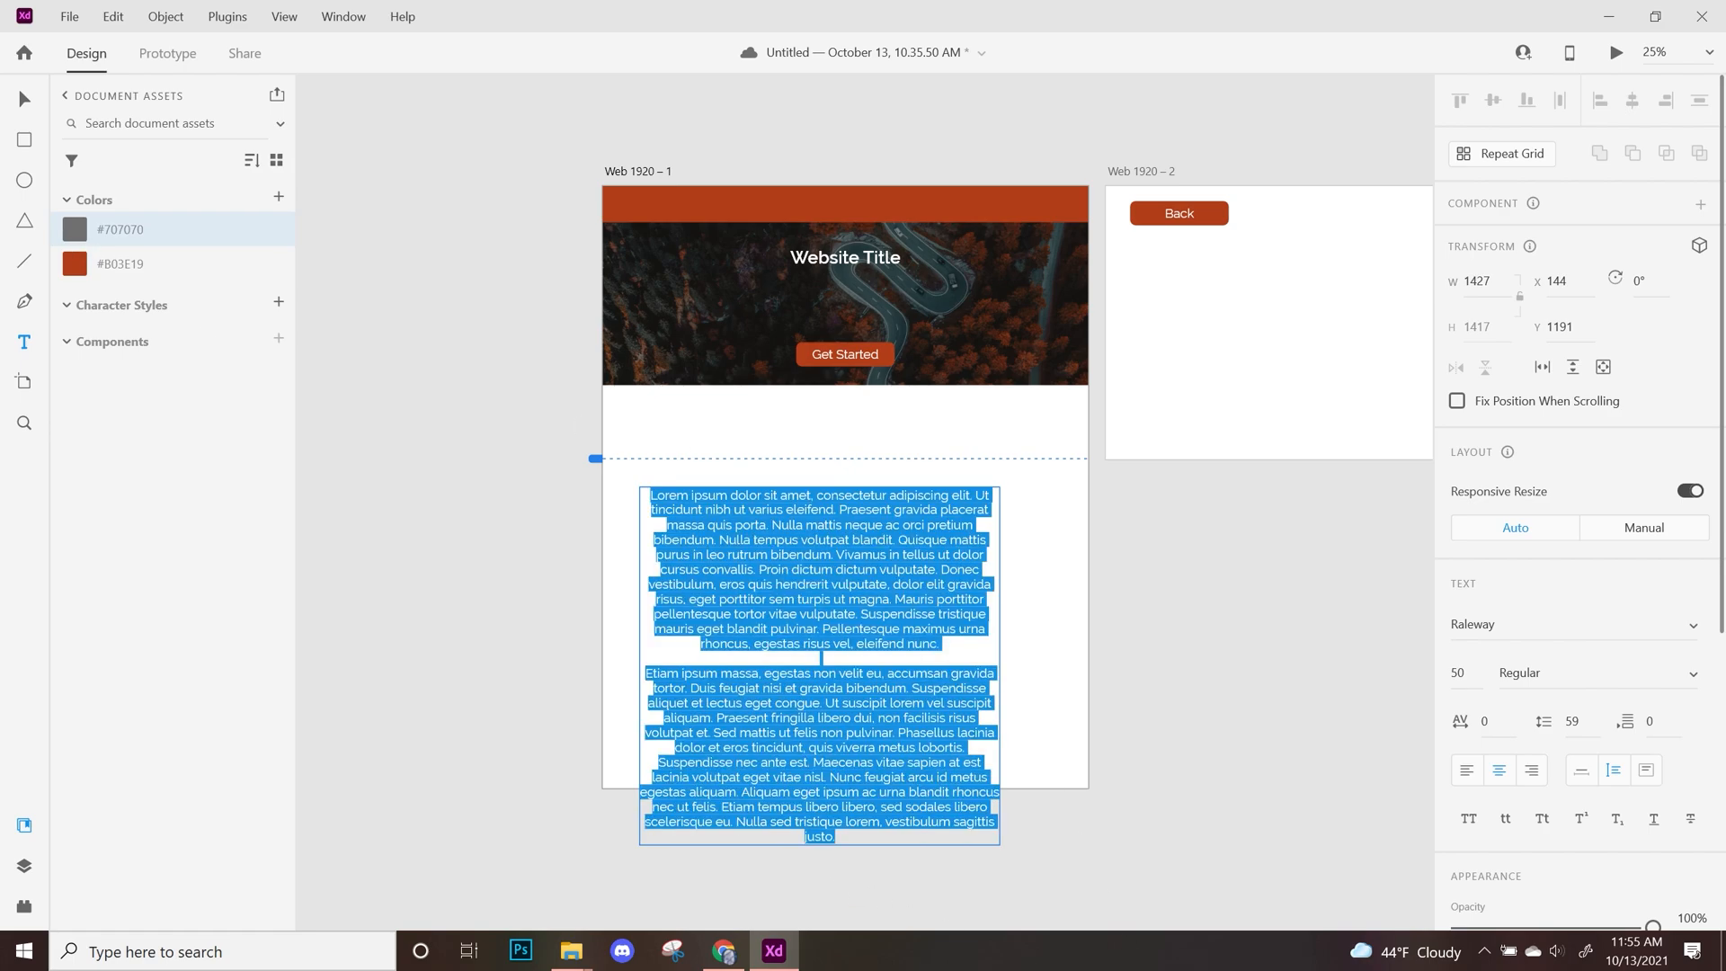
{"action": "left_click", "coordinate": [1473, 774]}
{"action": "left_click", "coordinate": [1459, 672]}
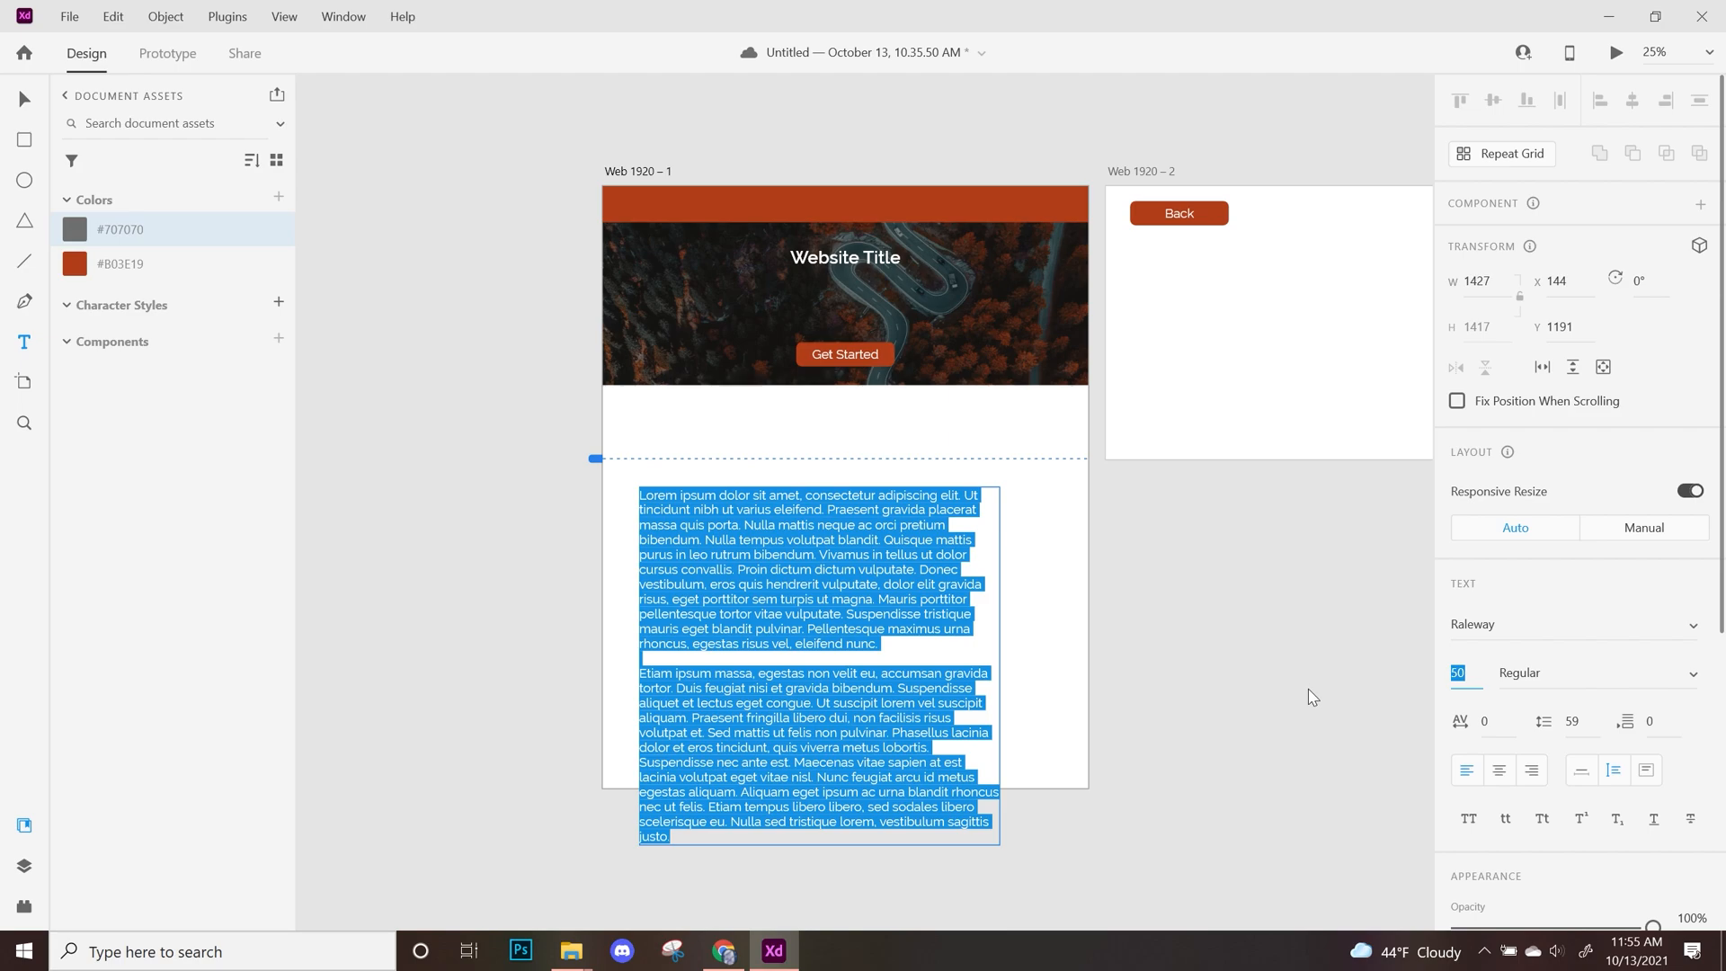
{"action": "type", "text": "20"}
{"action": "key", "text": "Return"}
{"action": "key", "text": "Escape"}
Resize the placeholder text box on both sides to about 1494 px wide, starting at about X 164
{"action": "key", "text": "ctrl+minus"}
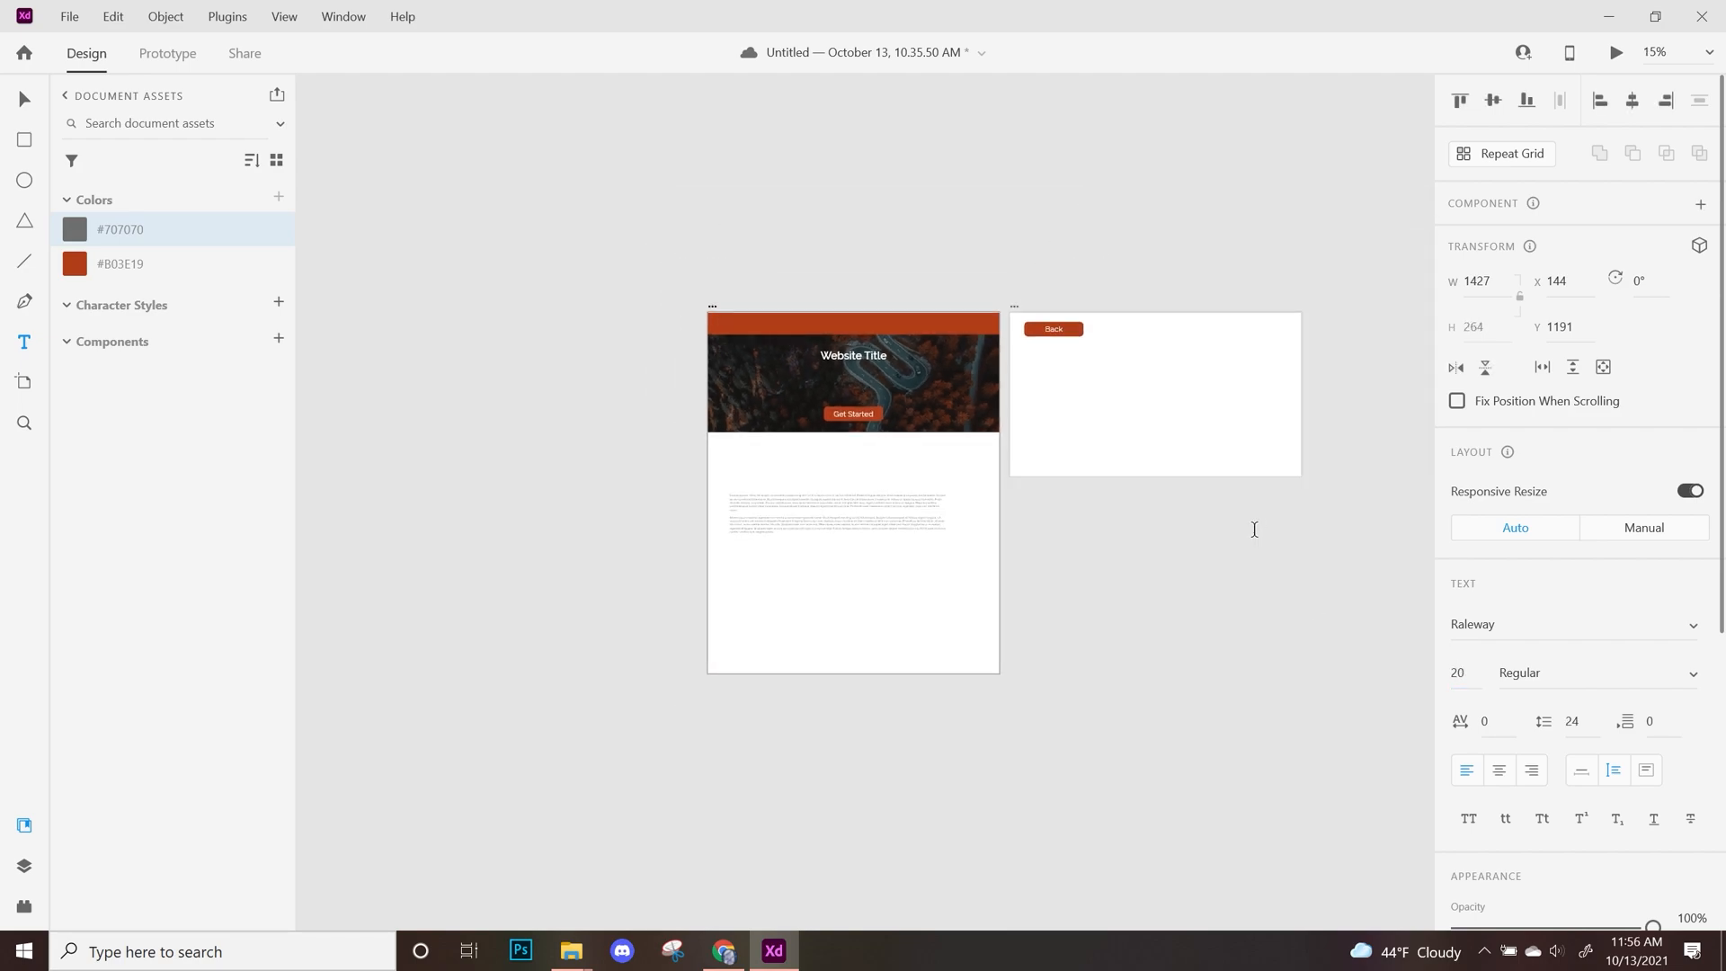
{"action": "key", "text": "ctrl+equal"}
{"action": "key", "text": "ctrl+equal"}
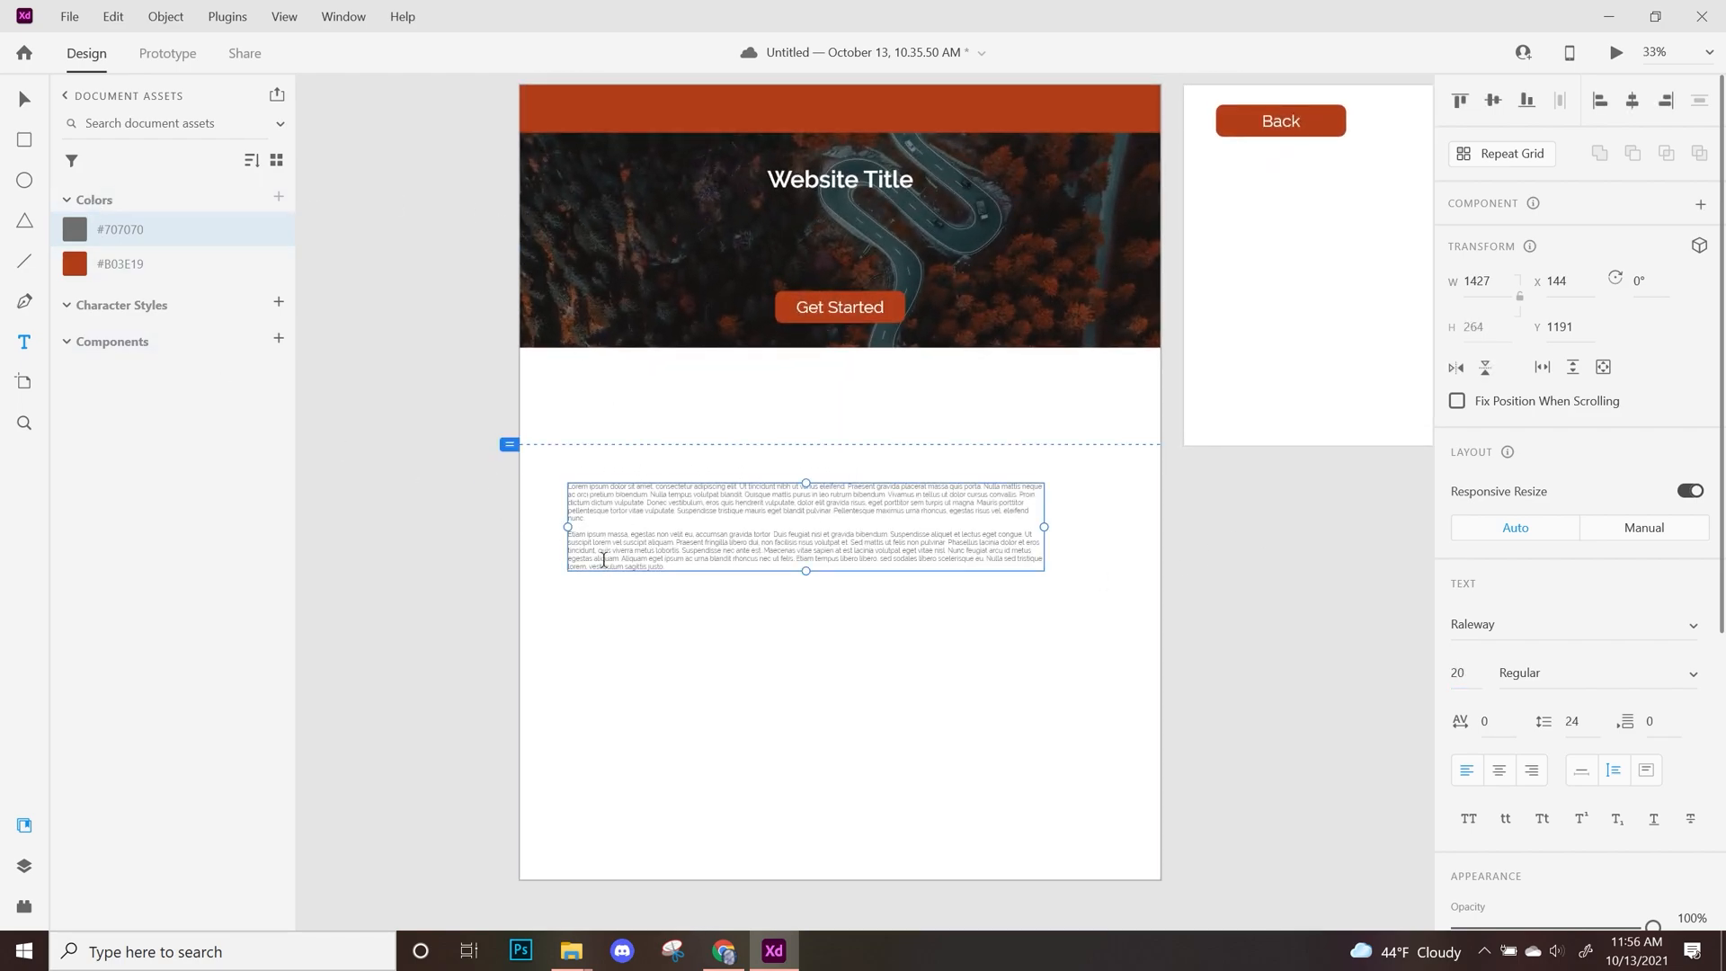
{"action": "mouse_move", "coordinate": [578, 534]}
{"action": "left_mouse_down"}
{"action": "mouse_move", "coordinate": [630, 535]}
{"action": "mouse_move", "coordinate": [585, 536]}
{"action": "left_mouse_up"}
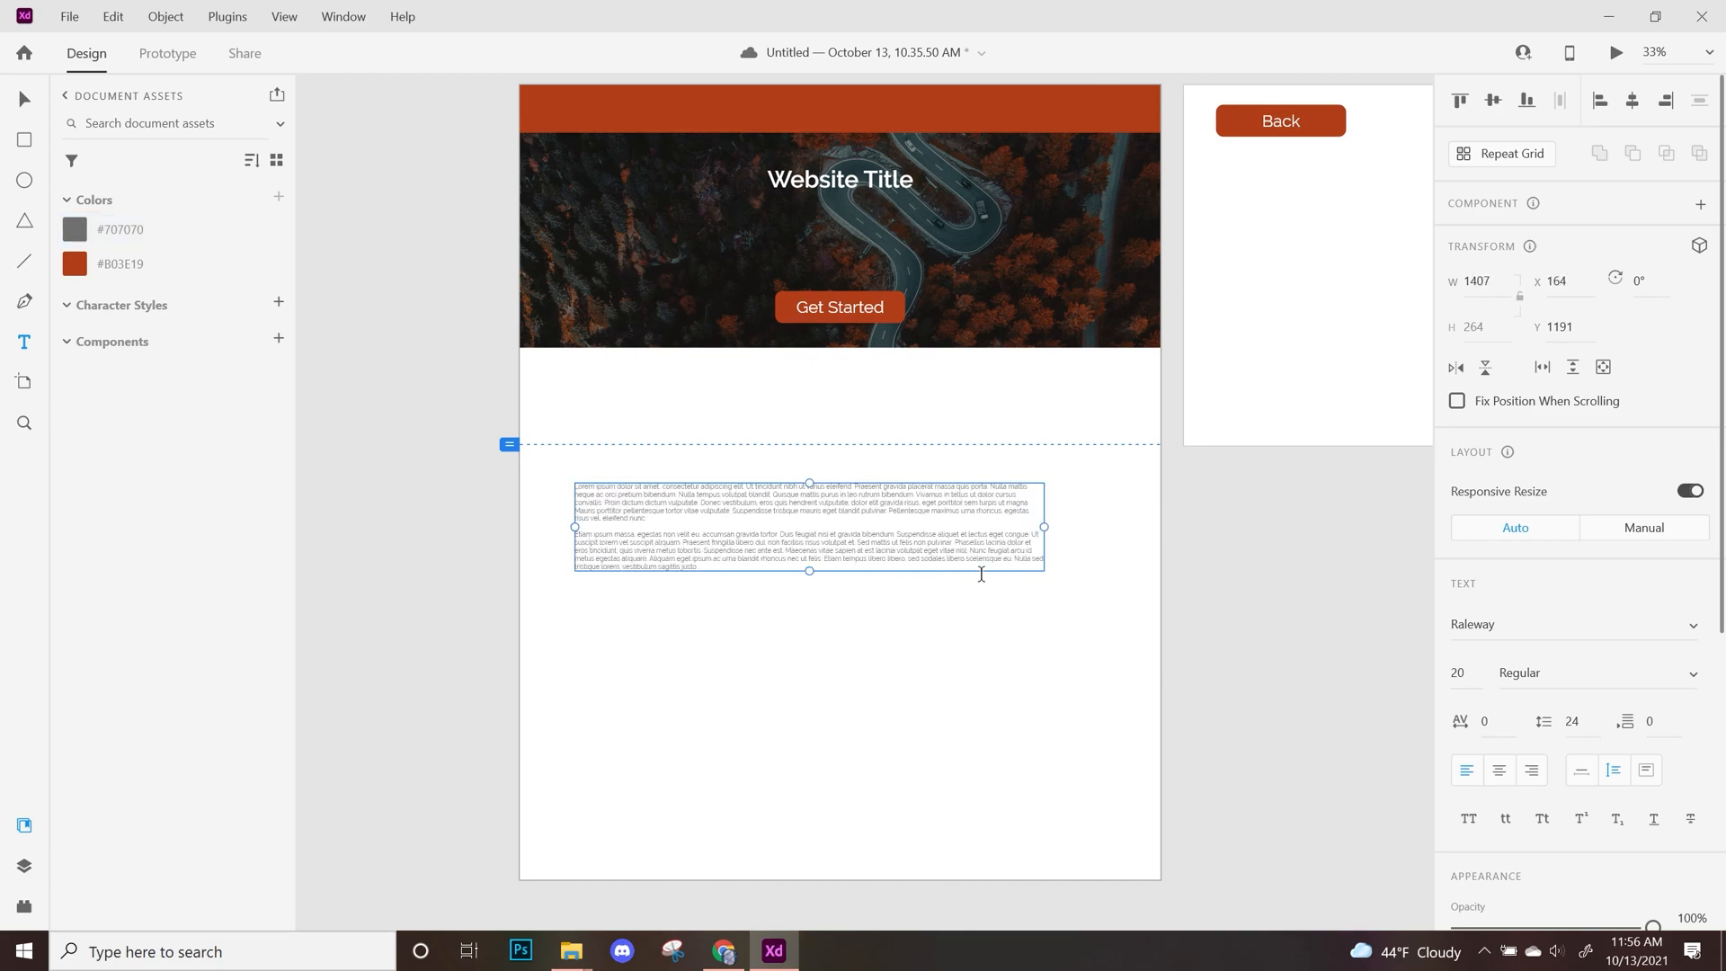
{"action": "left_click_drag", "start_coordinate": [1052, 539], "coordinate": [1082, 538]}
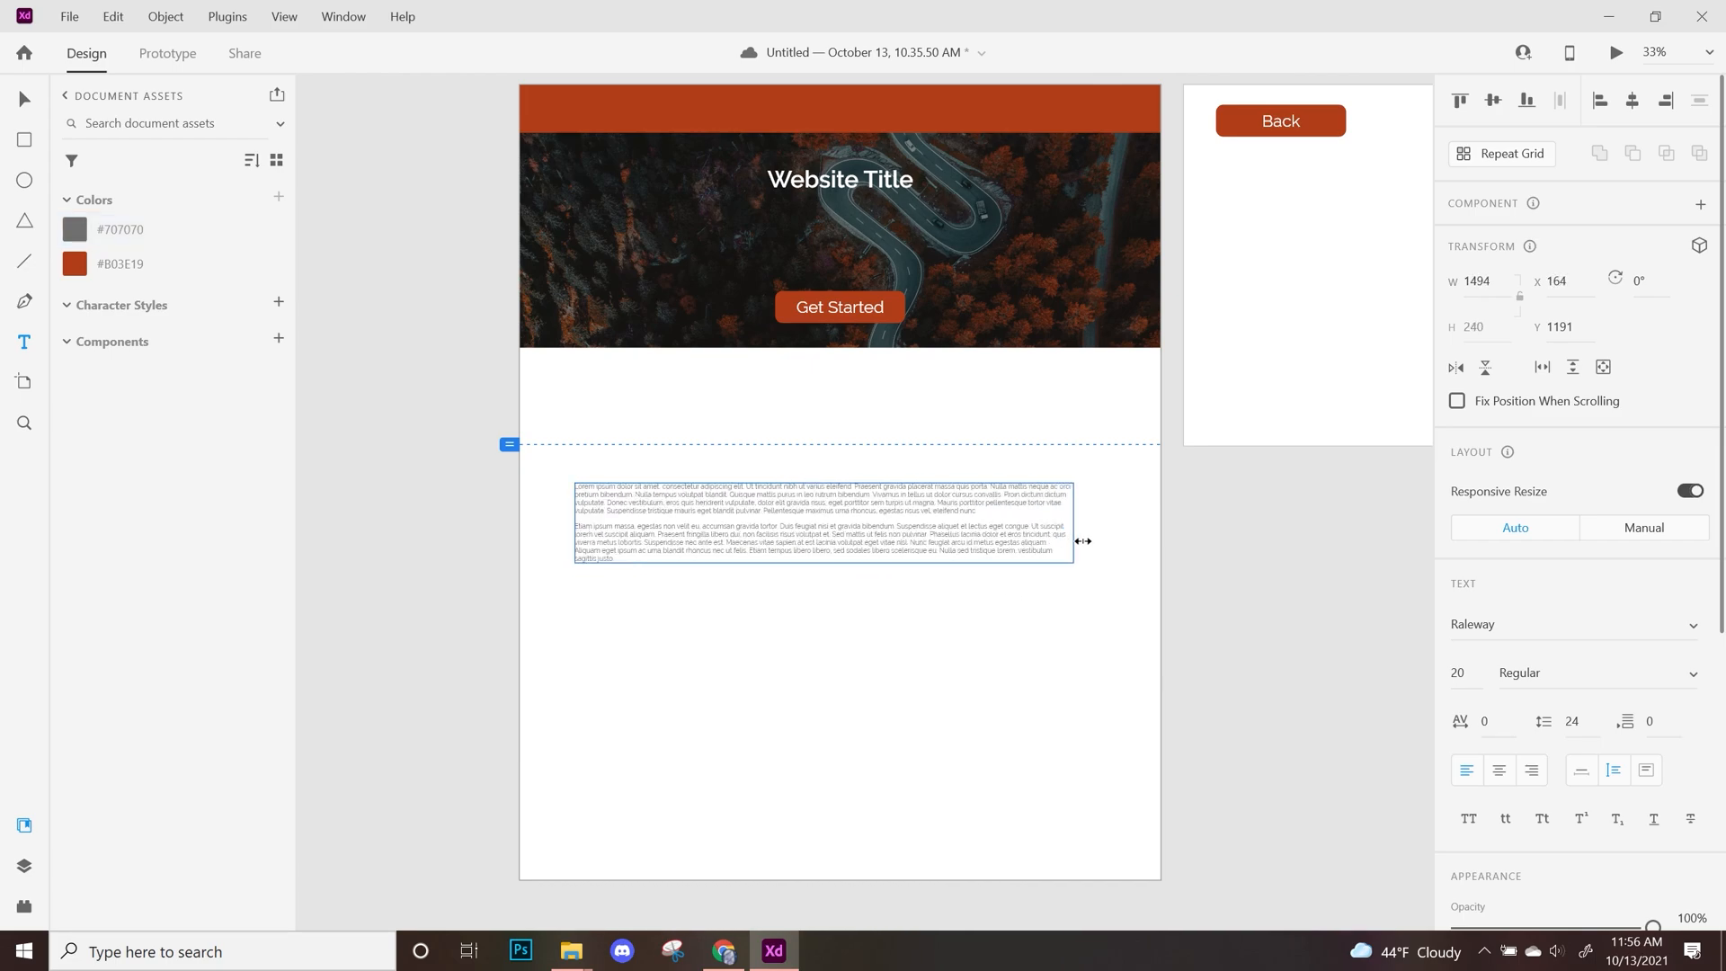
Duplicate the Get Started button and space the two buttons side by side on the hero image, with the copy at about X 1161
{"action": "left_click", "coordinate": [25, 98]}
{"action": "left_click", "coordinate": [649, 395]}
{"action": "left_click_drag", "start_coordinate": [899, 335], "coordinate": [922, 431]}
{"action": "key", "text": "ctrl+plus"}
{"action": "left_click", "coordinate": [951, 375]}
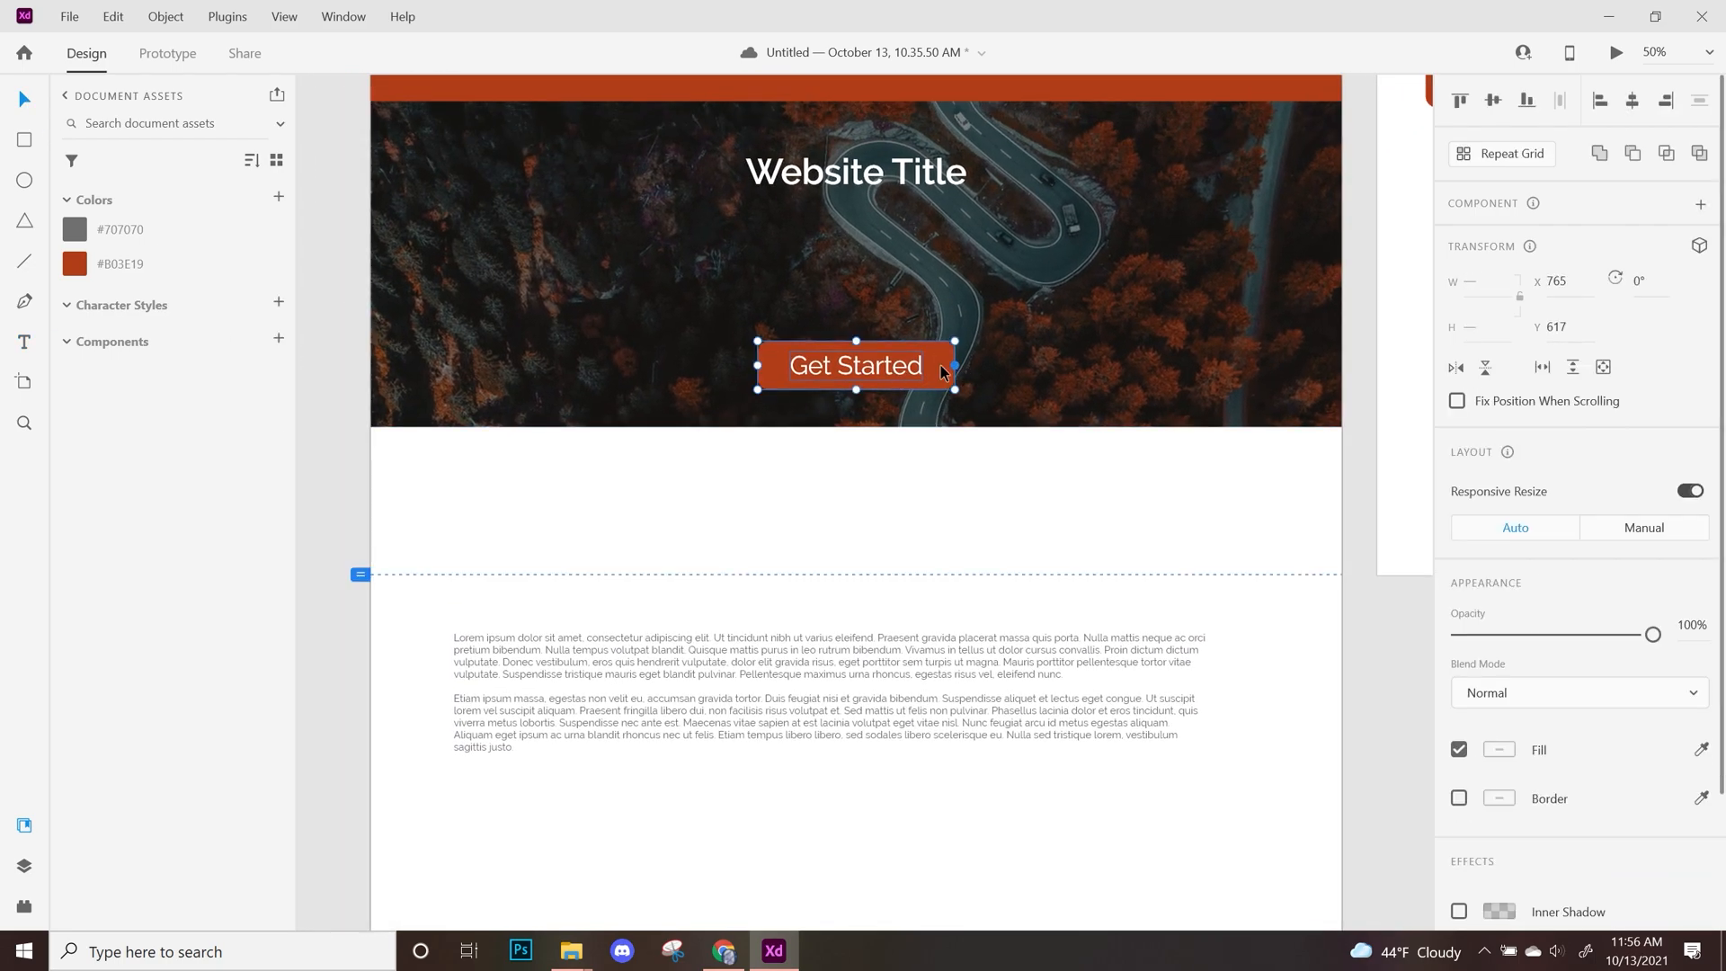
{"action": "left_click_drag", "start_coordinate": [910, 372], "coordinate": [1093, 391]}
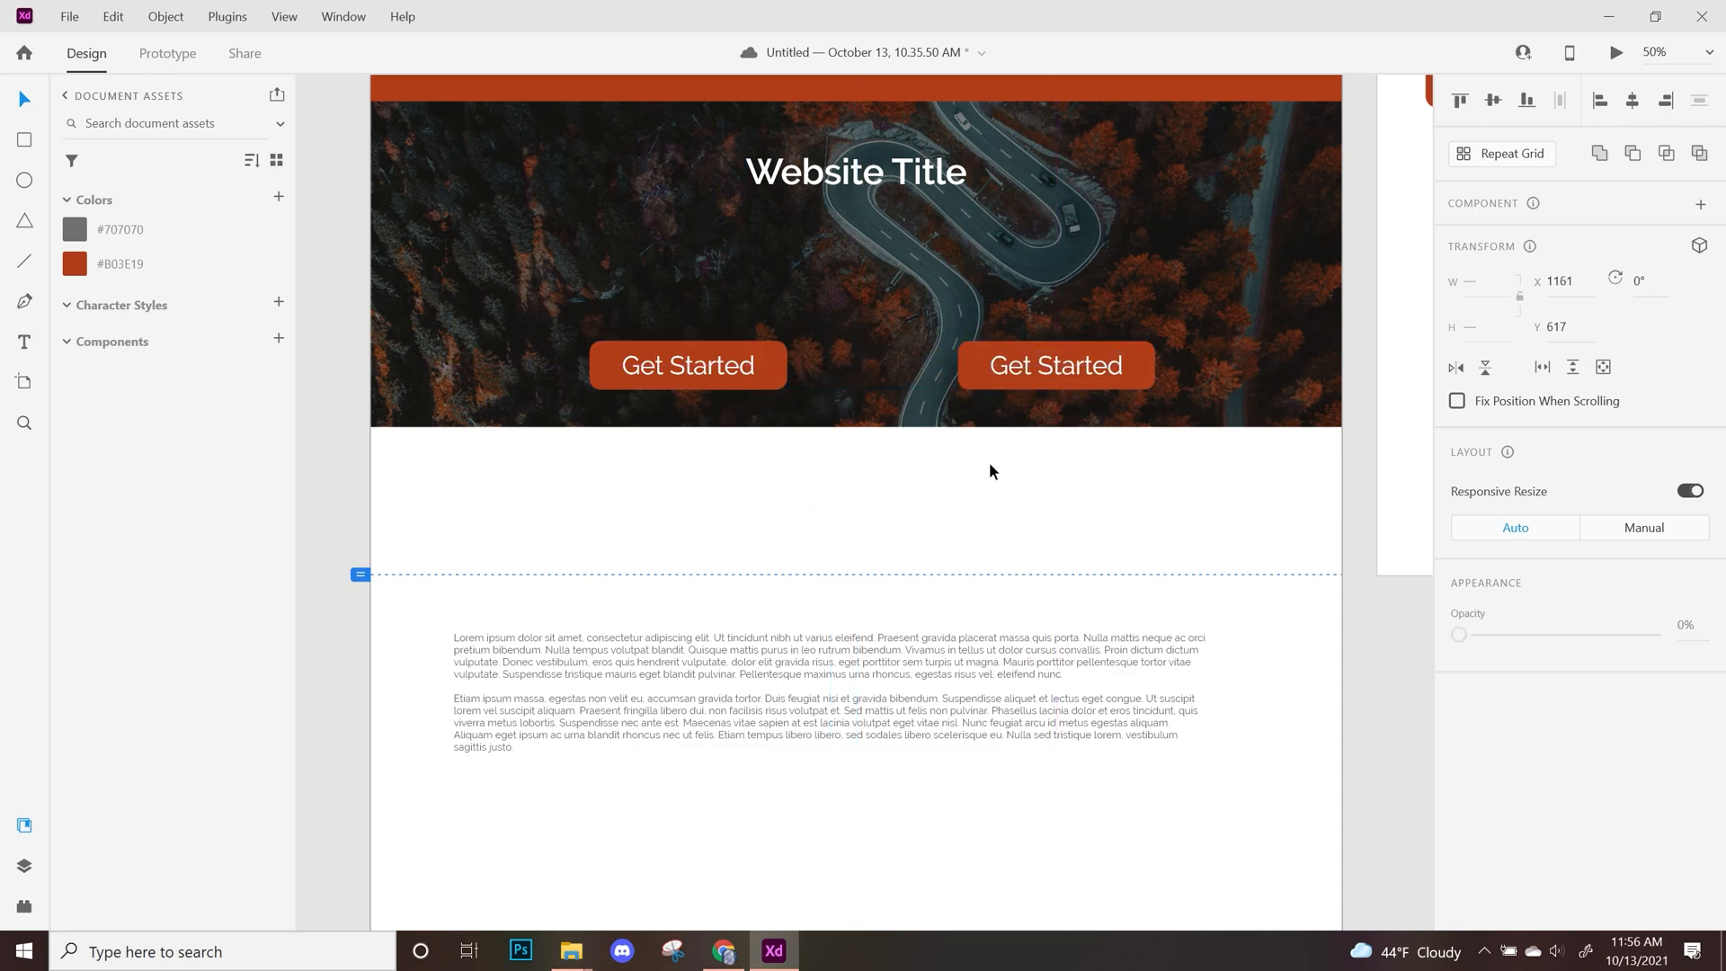
{"action": "left_click", "coordinate": [988, 461]}
{"action": "left_click_drag", "start_coordinate": [968, 454], "coordinate": [957, 423]}
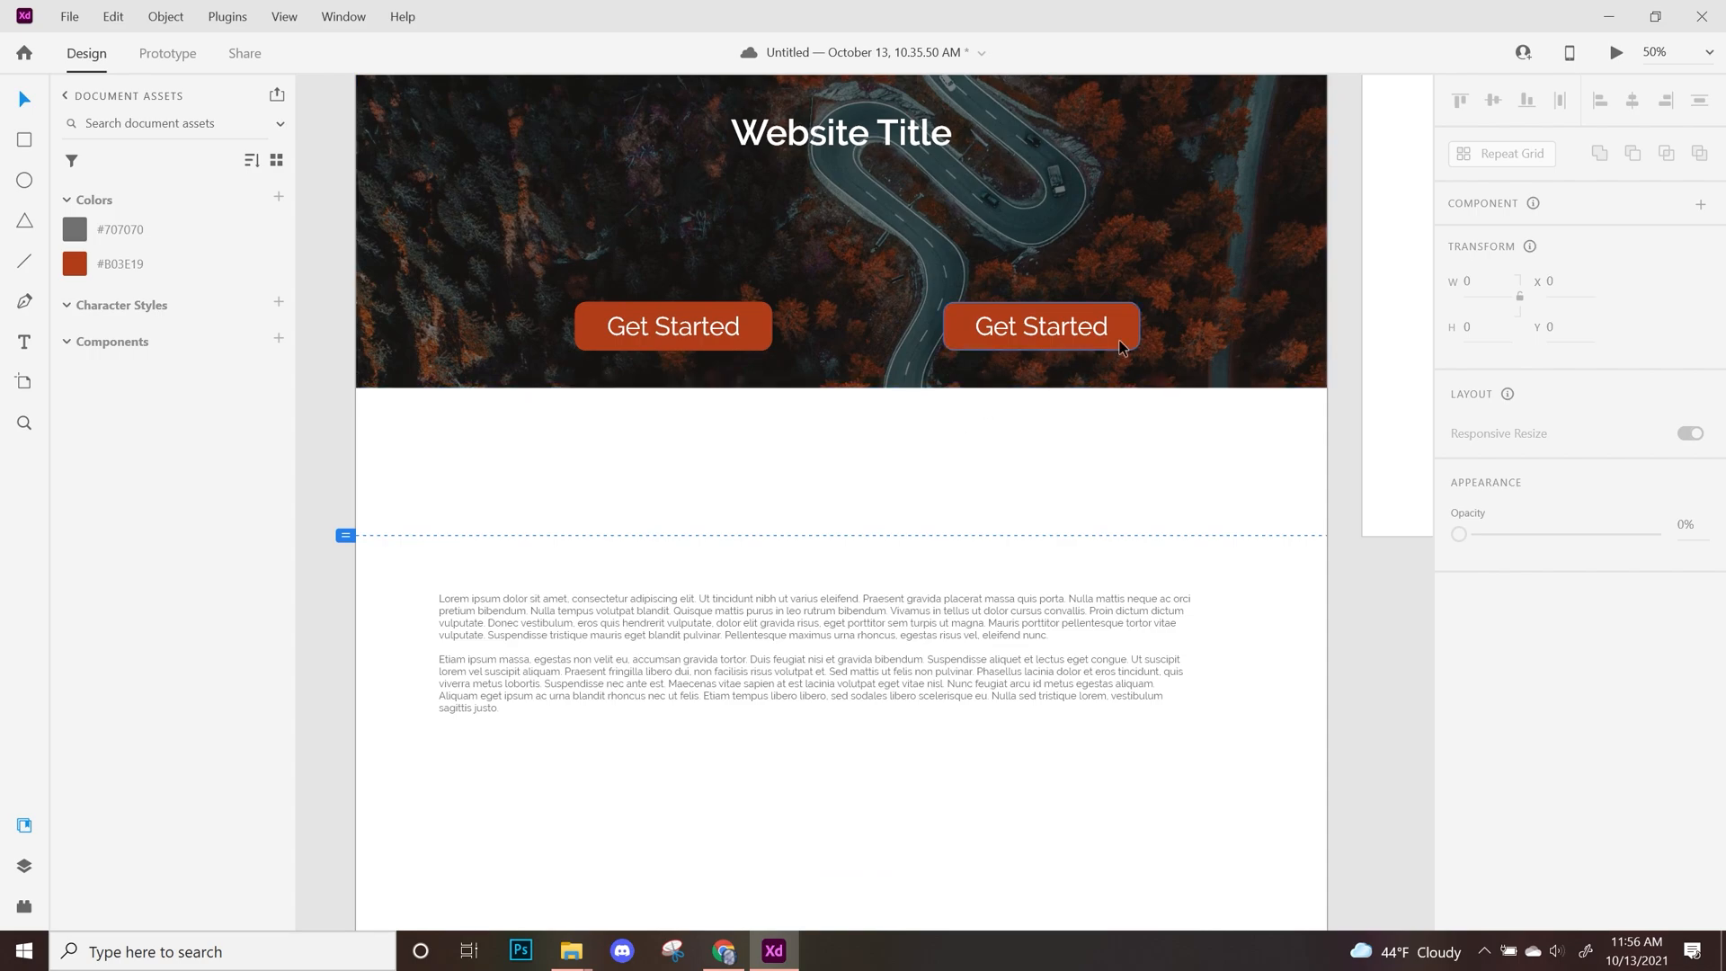
Change the label of the duplicated hero button to "Go Down"
{"action": "left_click", "coordinate": [1042, 332]}
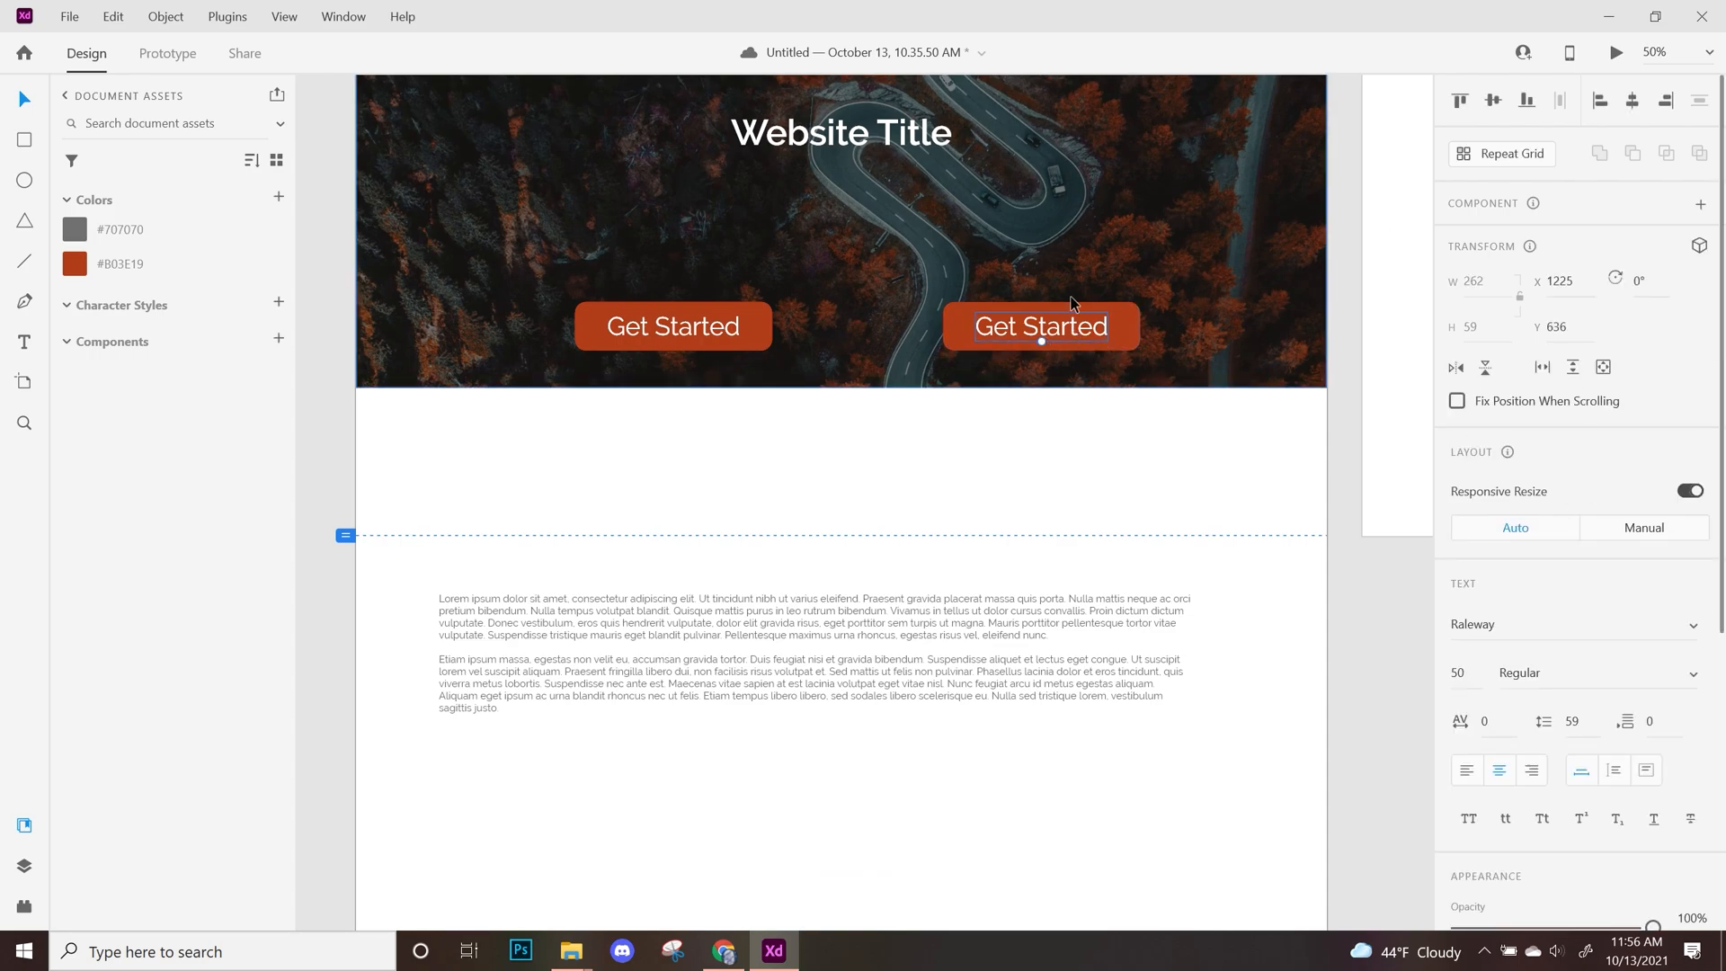
{"action": "double_click", "coordinate": [1028, 332]}
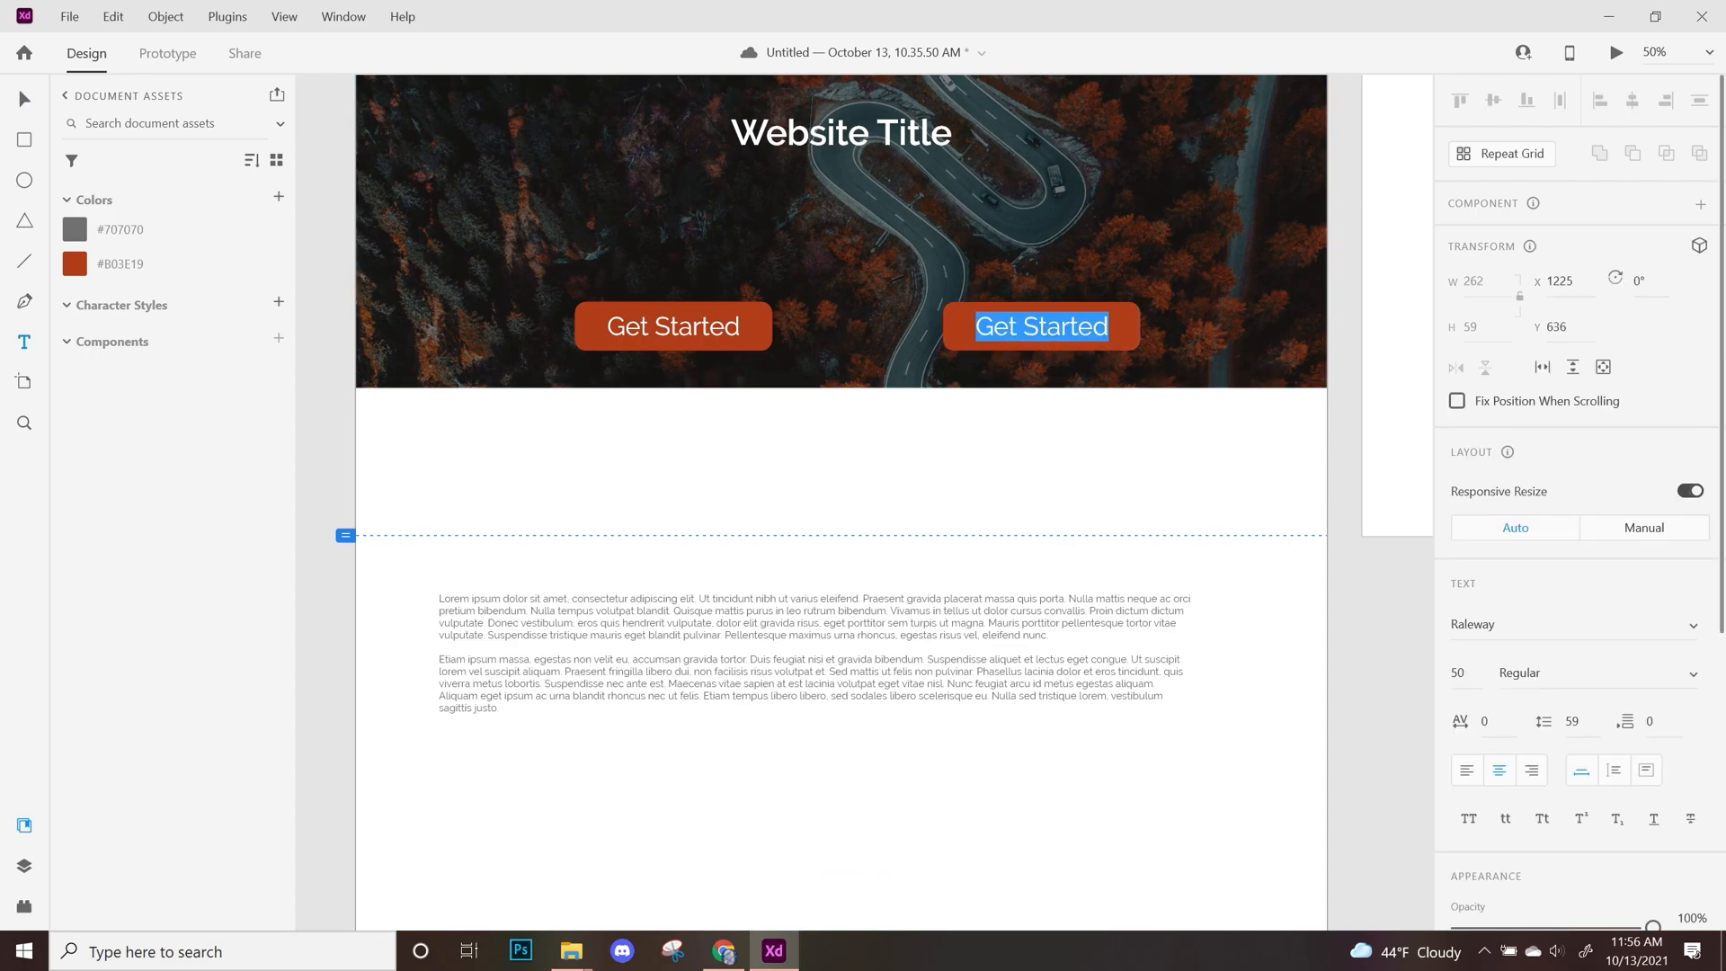
{"action": "type", "text": "o"}
{"action": "type", "text": "Go Down"}
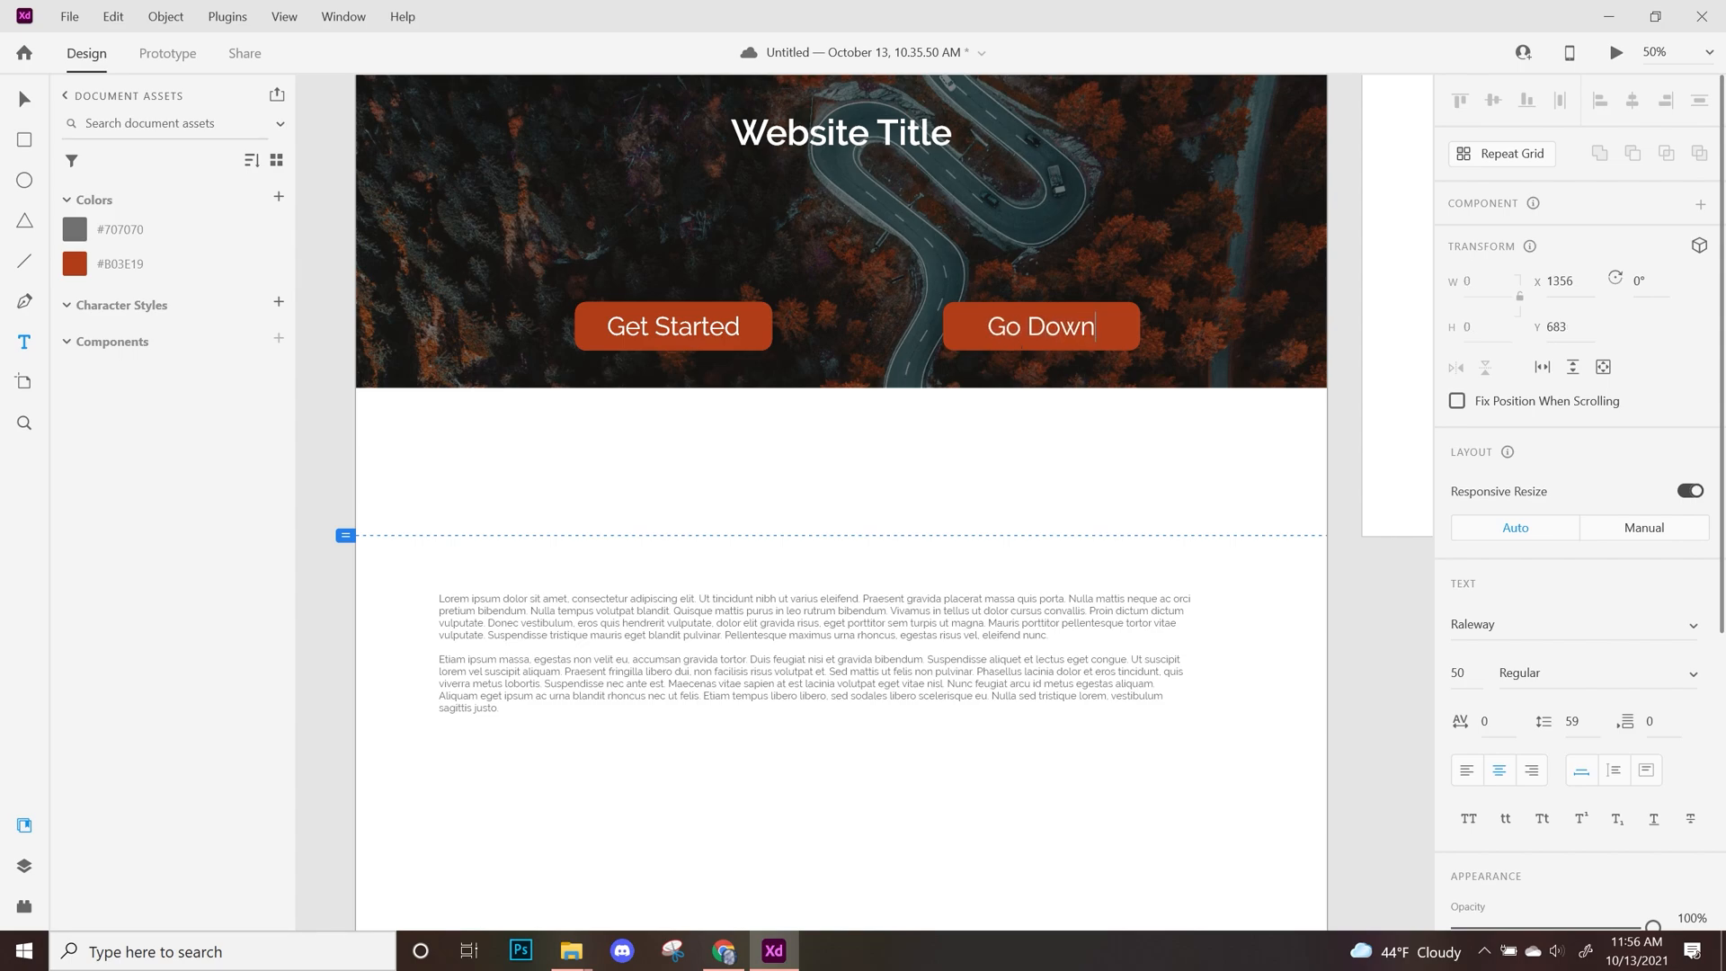
{"action": "left_click", "coordinate": [26, 98]}
{"action": "left_click_drag", "start_coordinate": [1086, 492], "coordinate": [970, 615]}
In prototyping mode, link the Go Down button to the Lorem Ipsum text with a Scroll To action triggered by Tap
{"action": "left_click", "coordinate": [179, 64]}
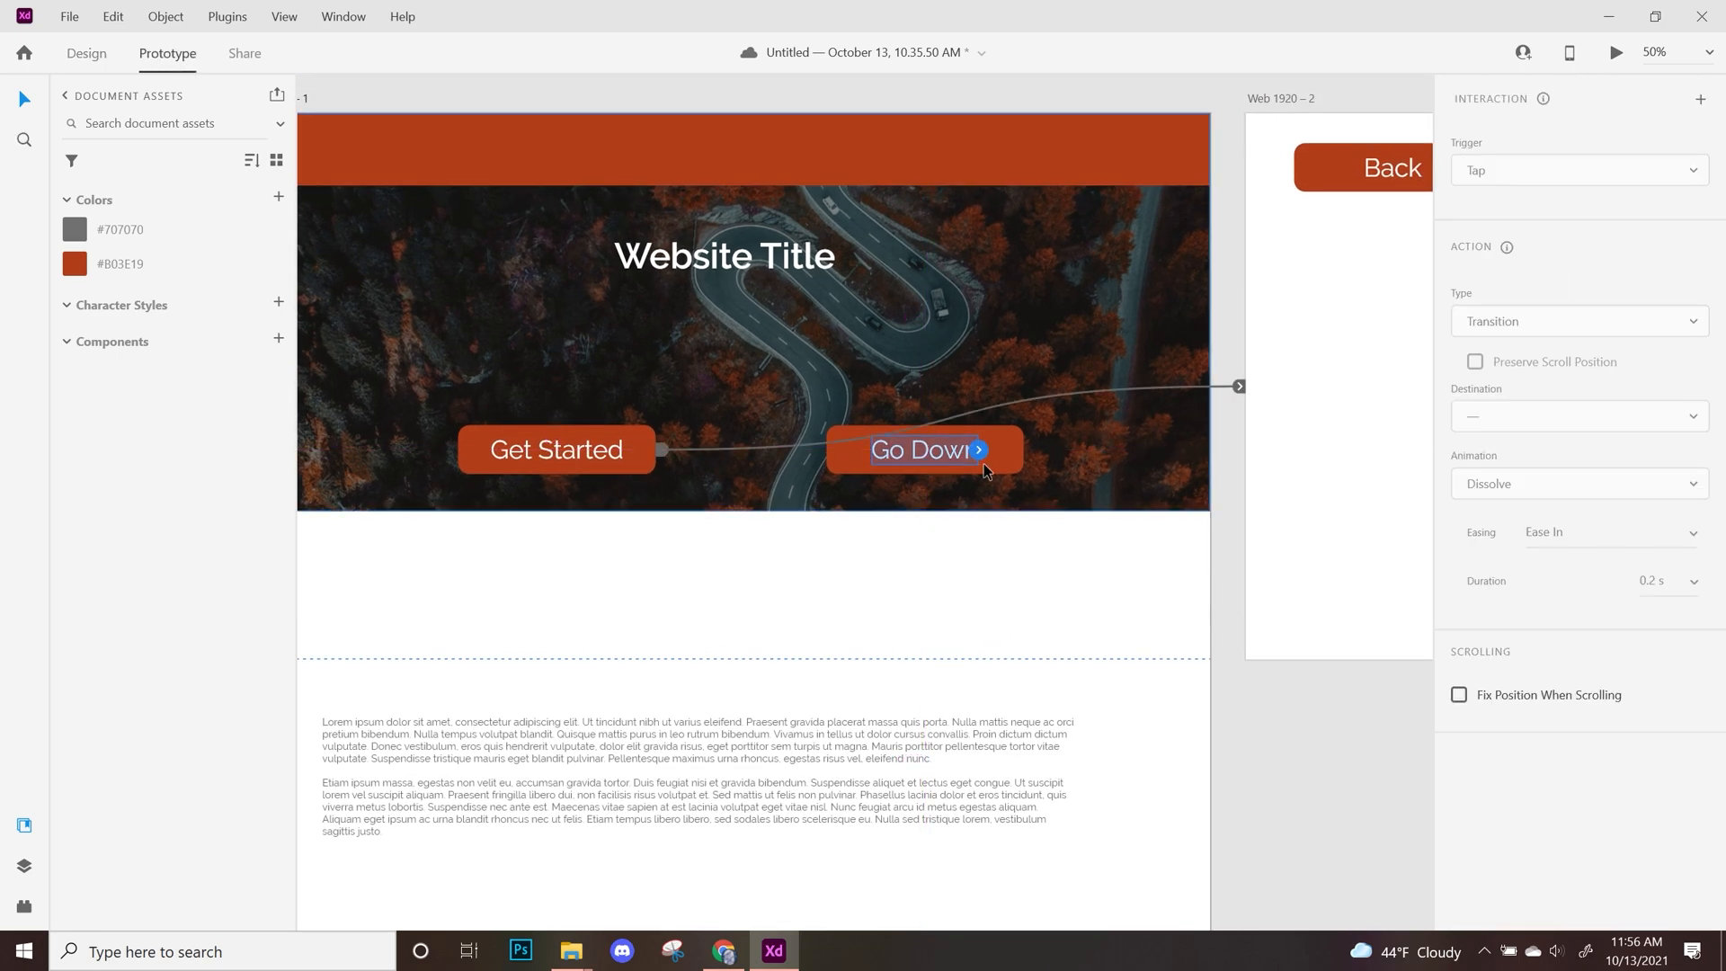
{"action": "left_click_drag", "start_coordinate": [1259, 476], "coordinate": [1120, 548]}
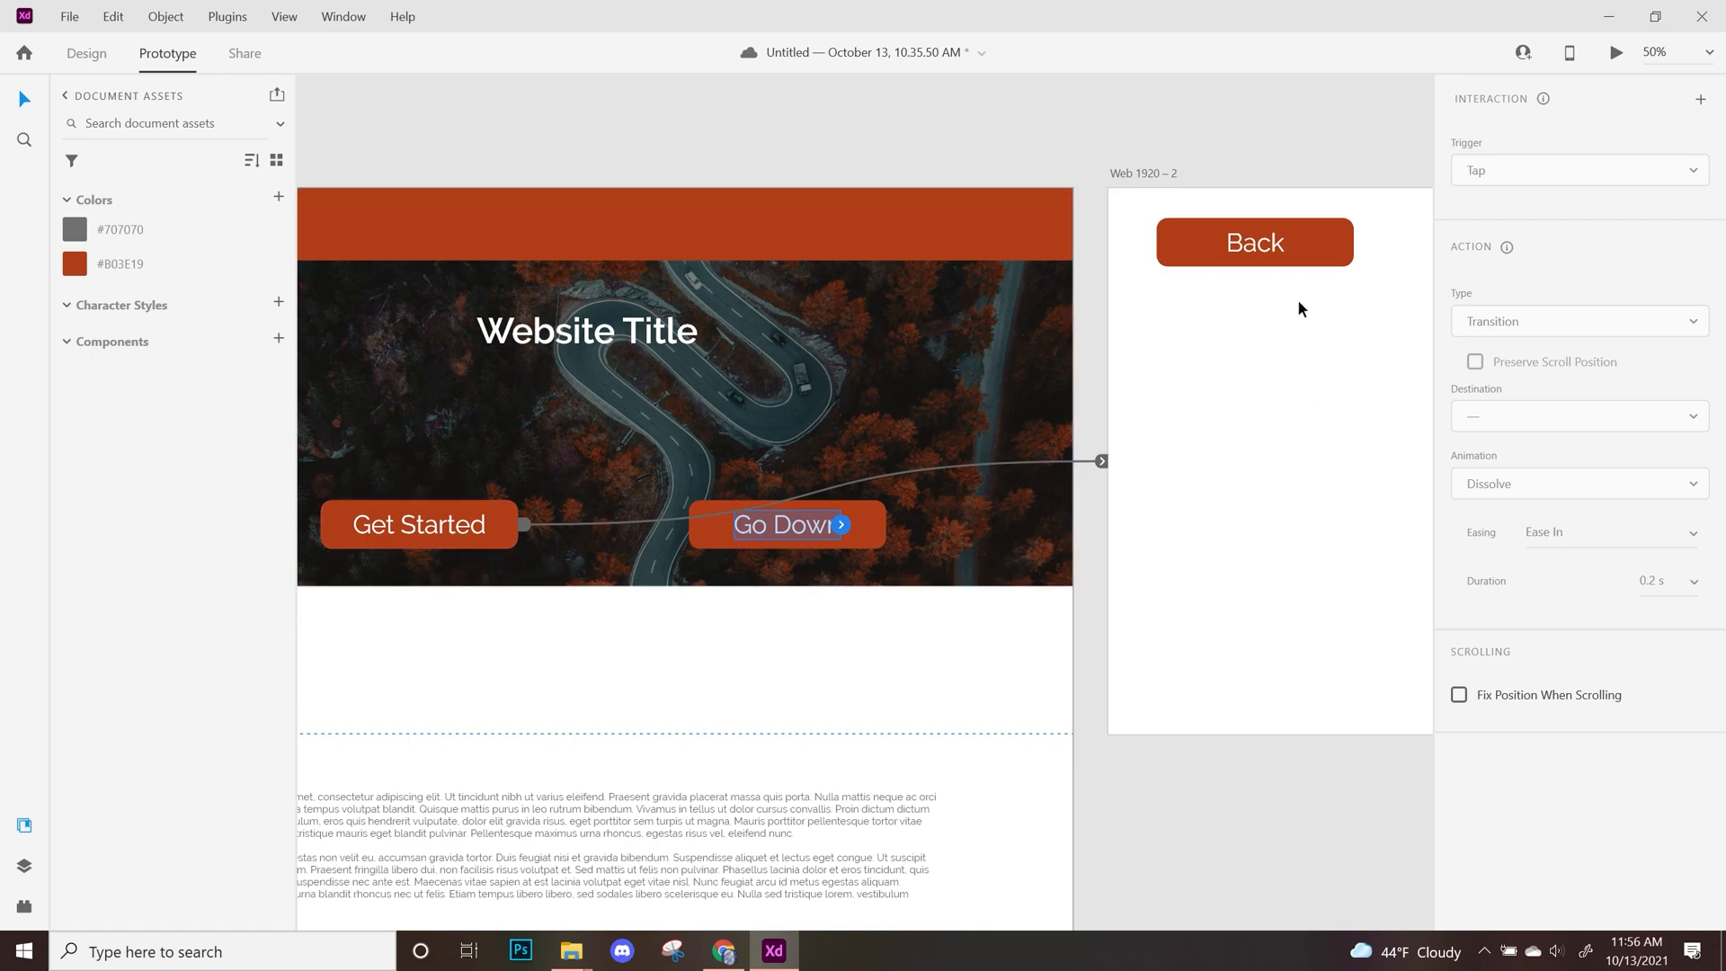
{"action": "left_click", "coordinate": [863, 525]}
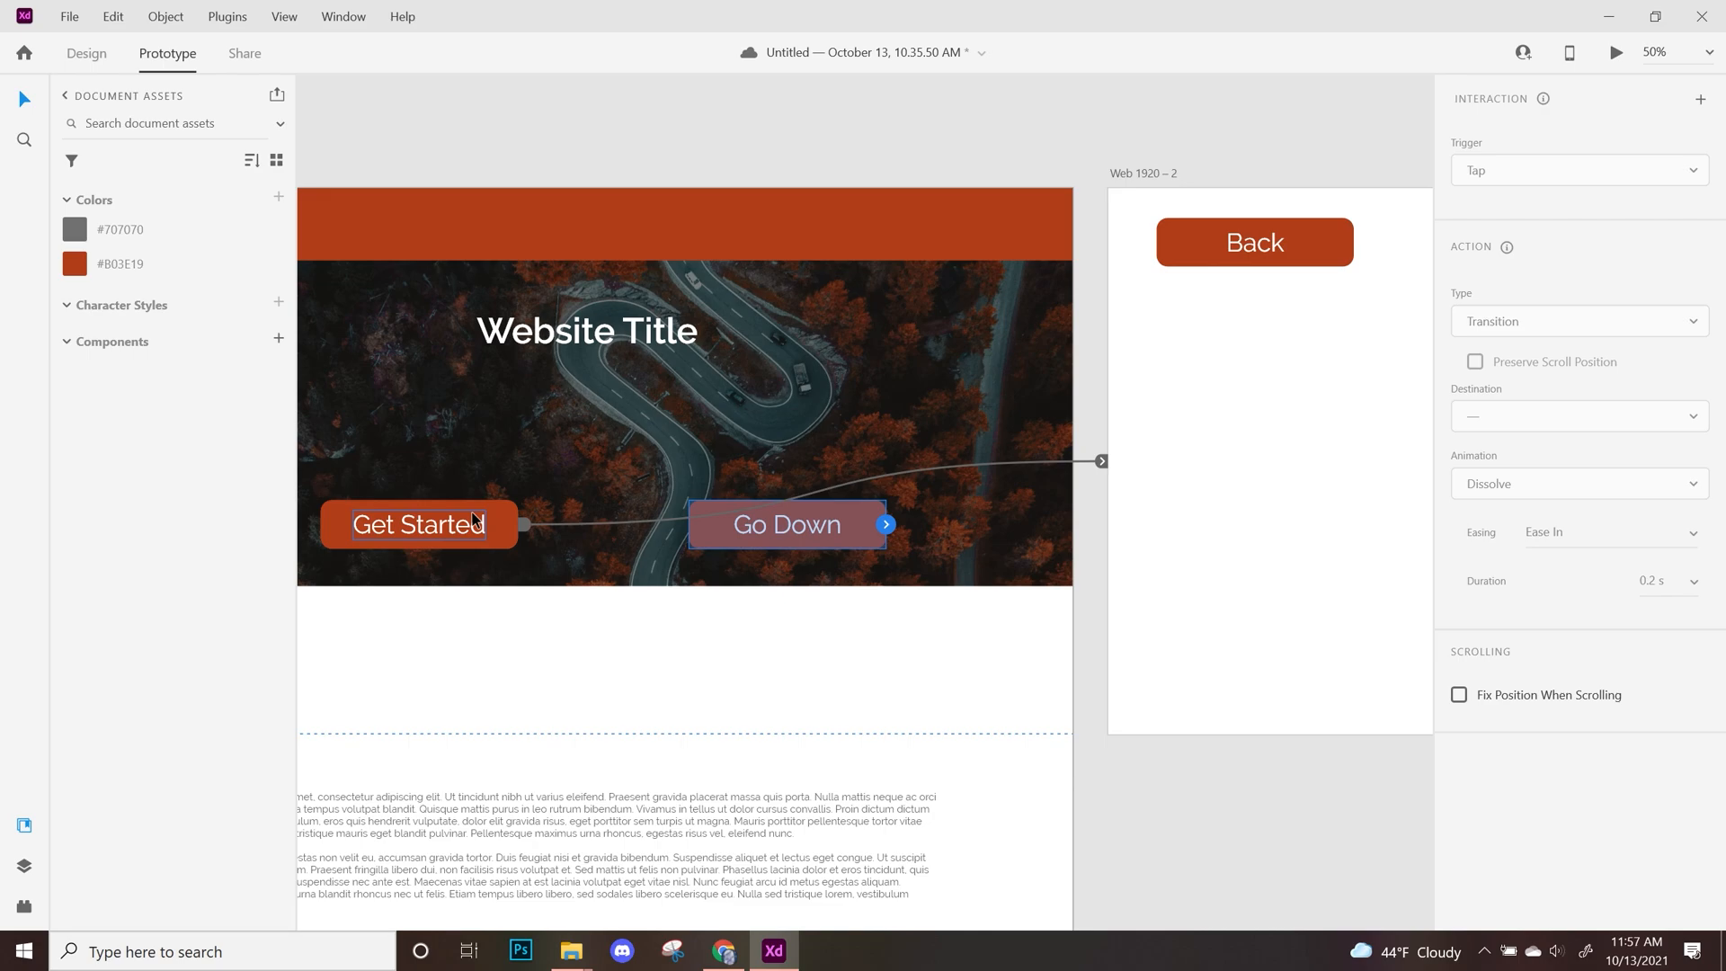
{"action": "left_click_drag", "start_coordinate": [656, 611], "coordinate": [986, 420]}
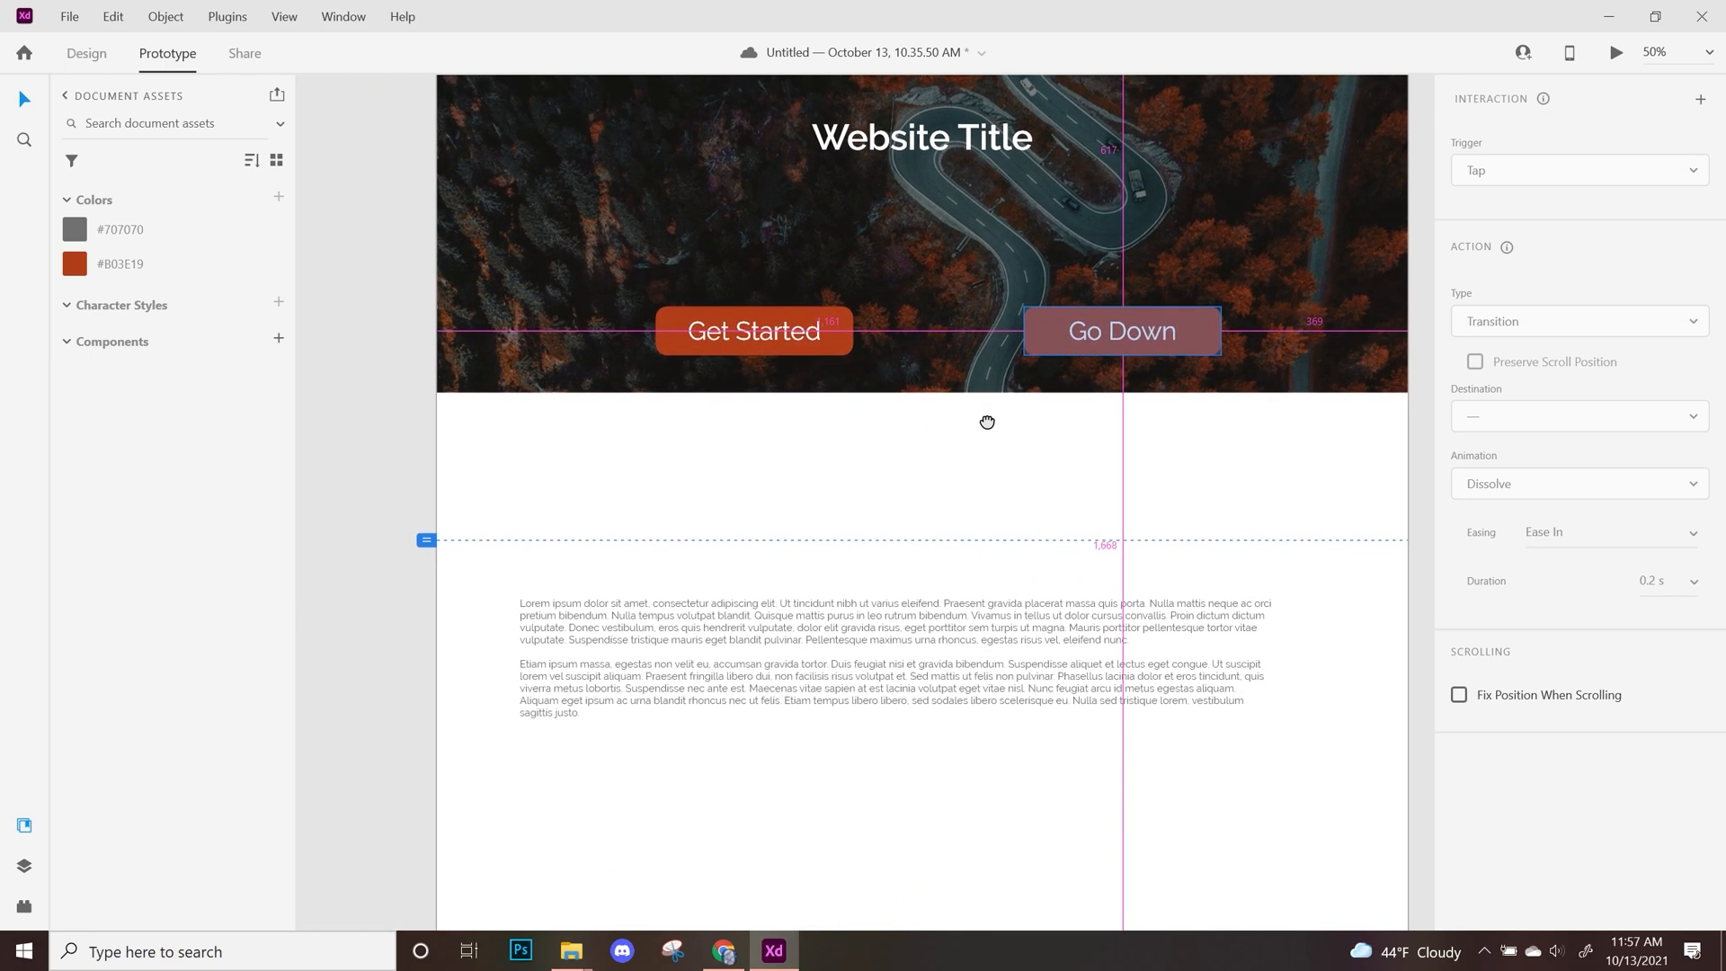
{"action": "left_click_drag", "start_coordinate": [1223, 333], "coordinate": [1190, 389]}
{"action": "left_click_drag", "start_coordinate": [1219, 331], "coordinate": [1145, 875]}
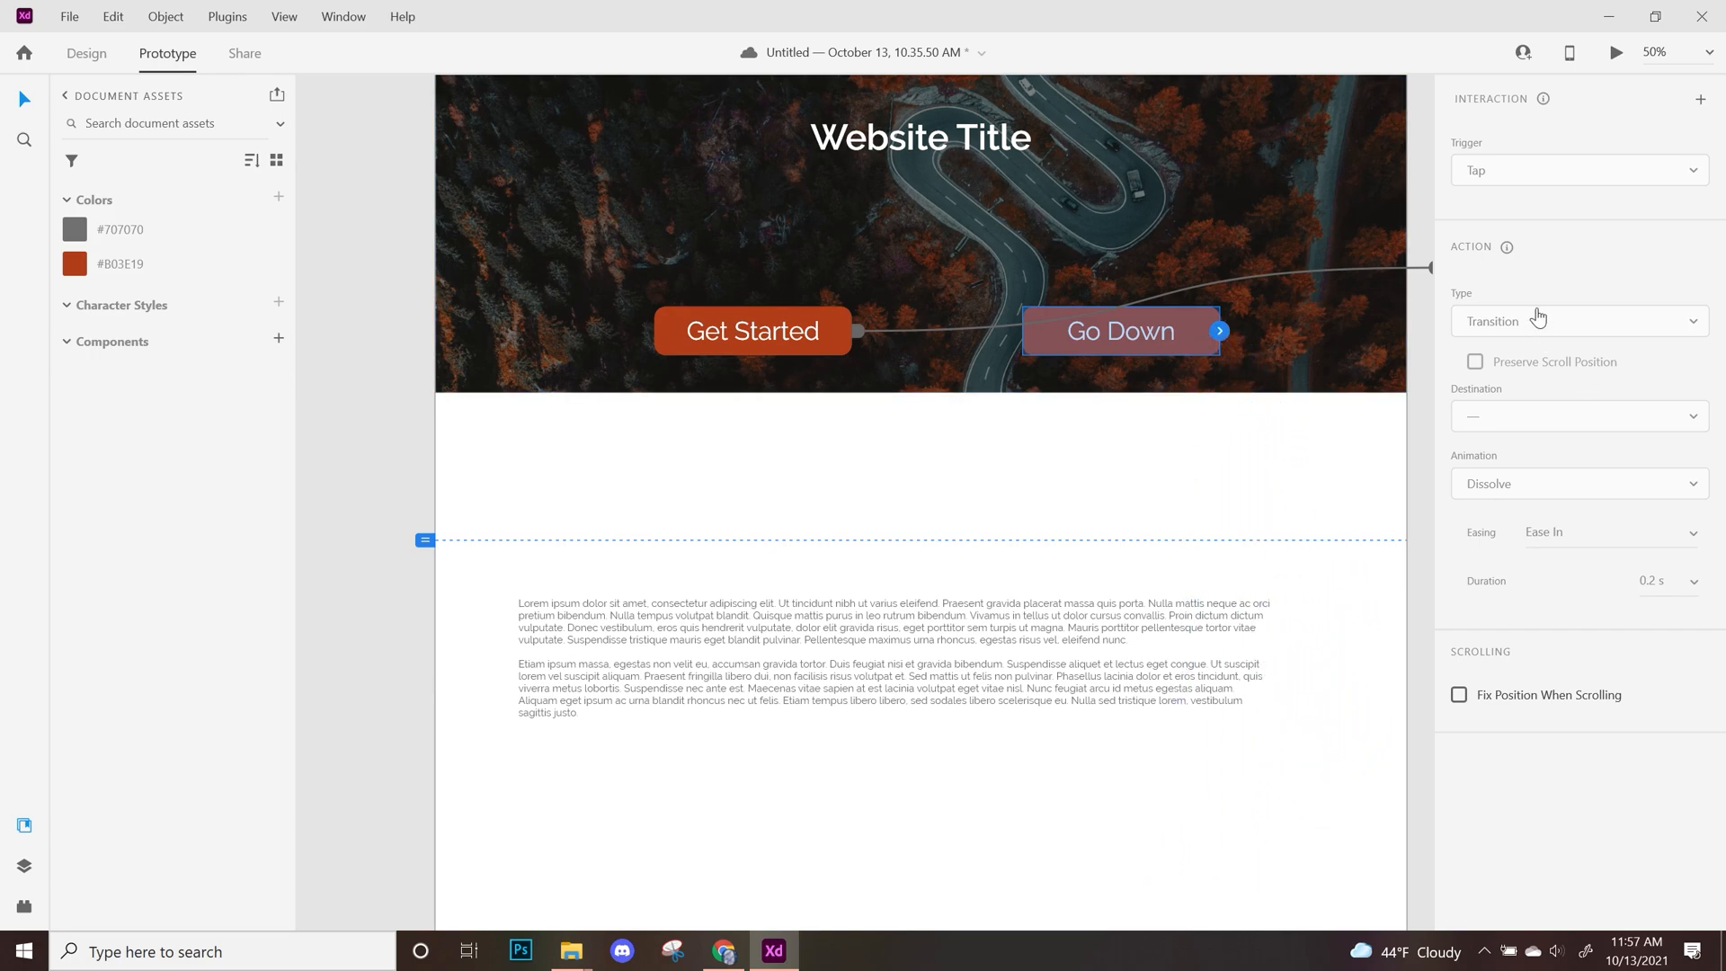
{"action": "left_click_drag", "start_coordinate": [1220, 332], "coordinate": [627, 691]}
{"action": "left_click_drag", "start_coordinate": [1214, 724], "coordinate": [1132, 713]}
Preview the prototype, test the Go Down button's scroll to the placeholder text, and close the preview
{"action": "scroll", "coordinate": [580, 602], "scroll_direction": "down", "scroll_amount": 1}
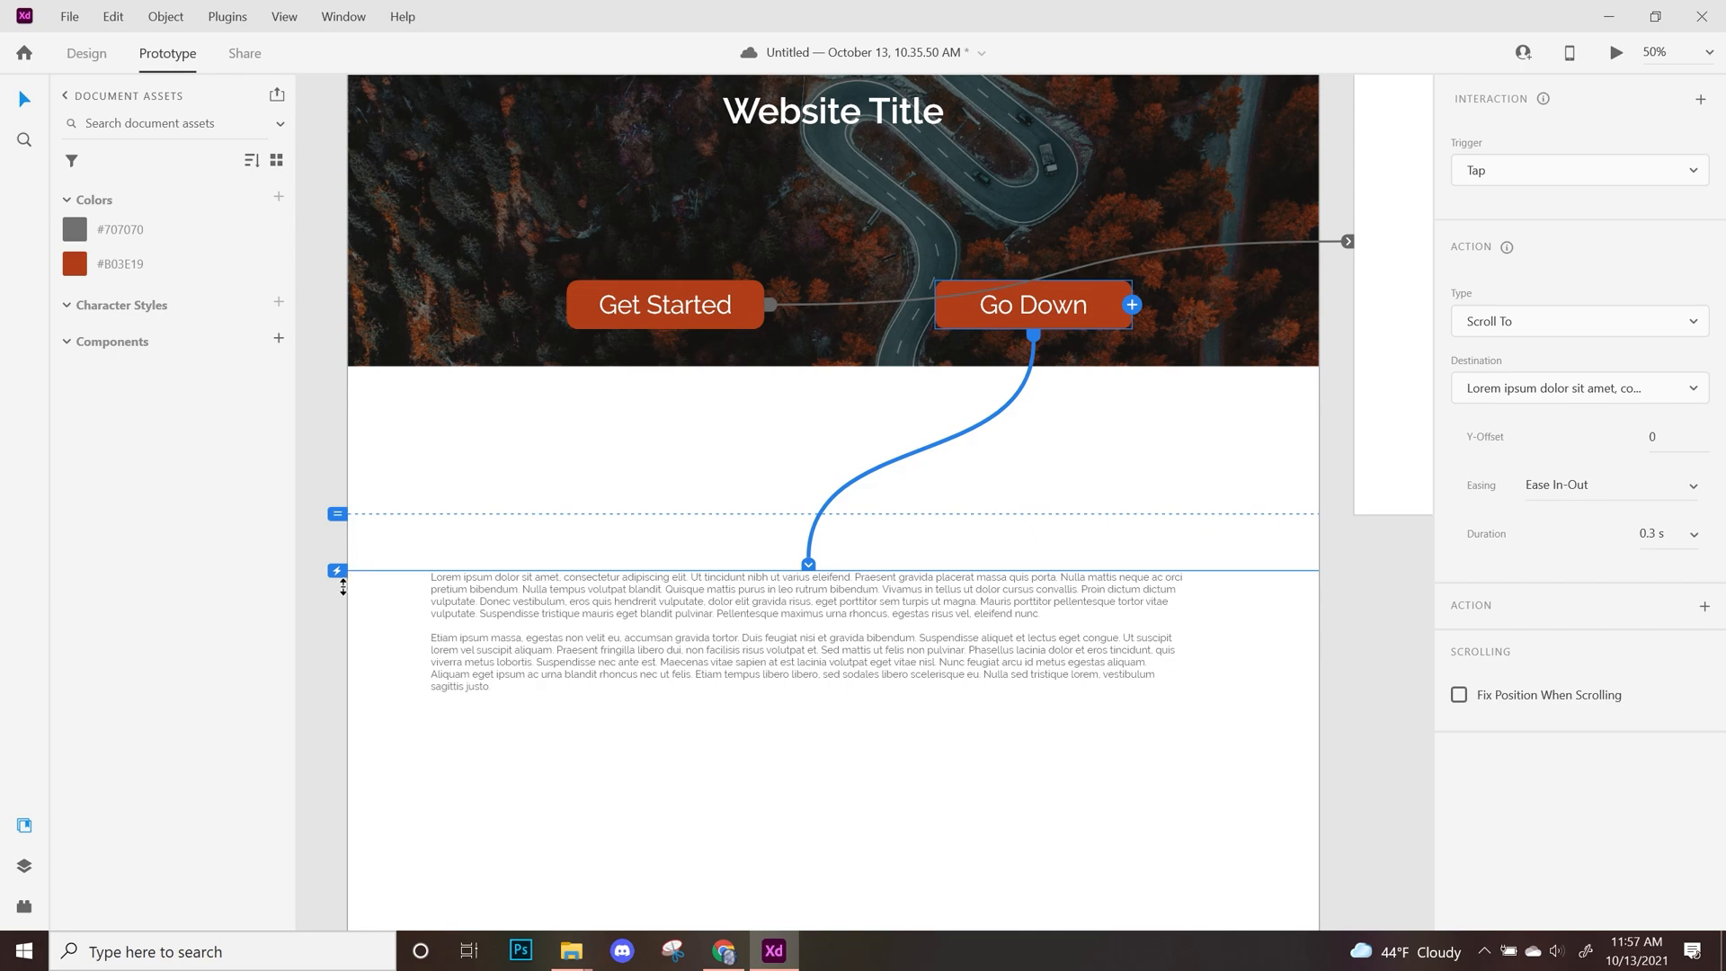
{"action": "scroll", "coordinate": [1017, 501], "scroll_direction": "up", "scroll_amount": 3}
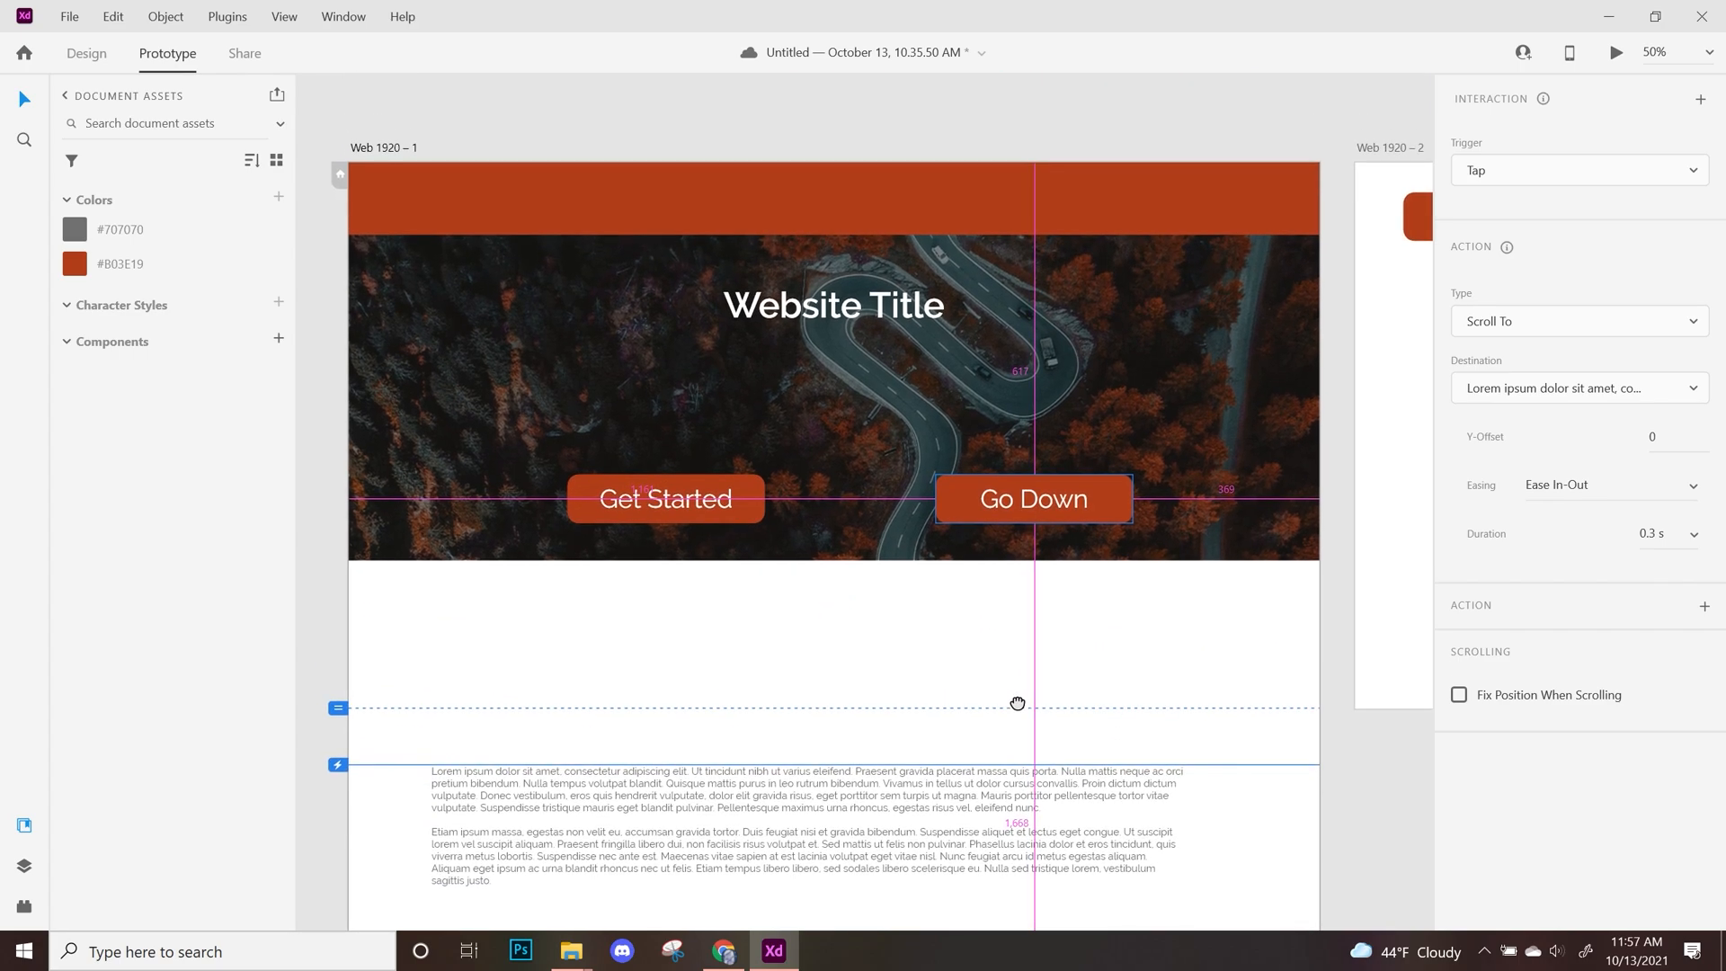
{"action": "left_click", "coordinate": [1615, 52]}
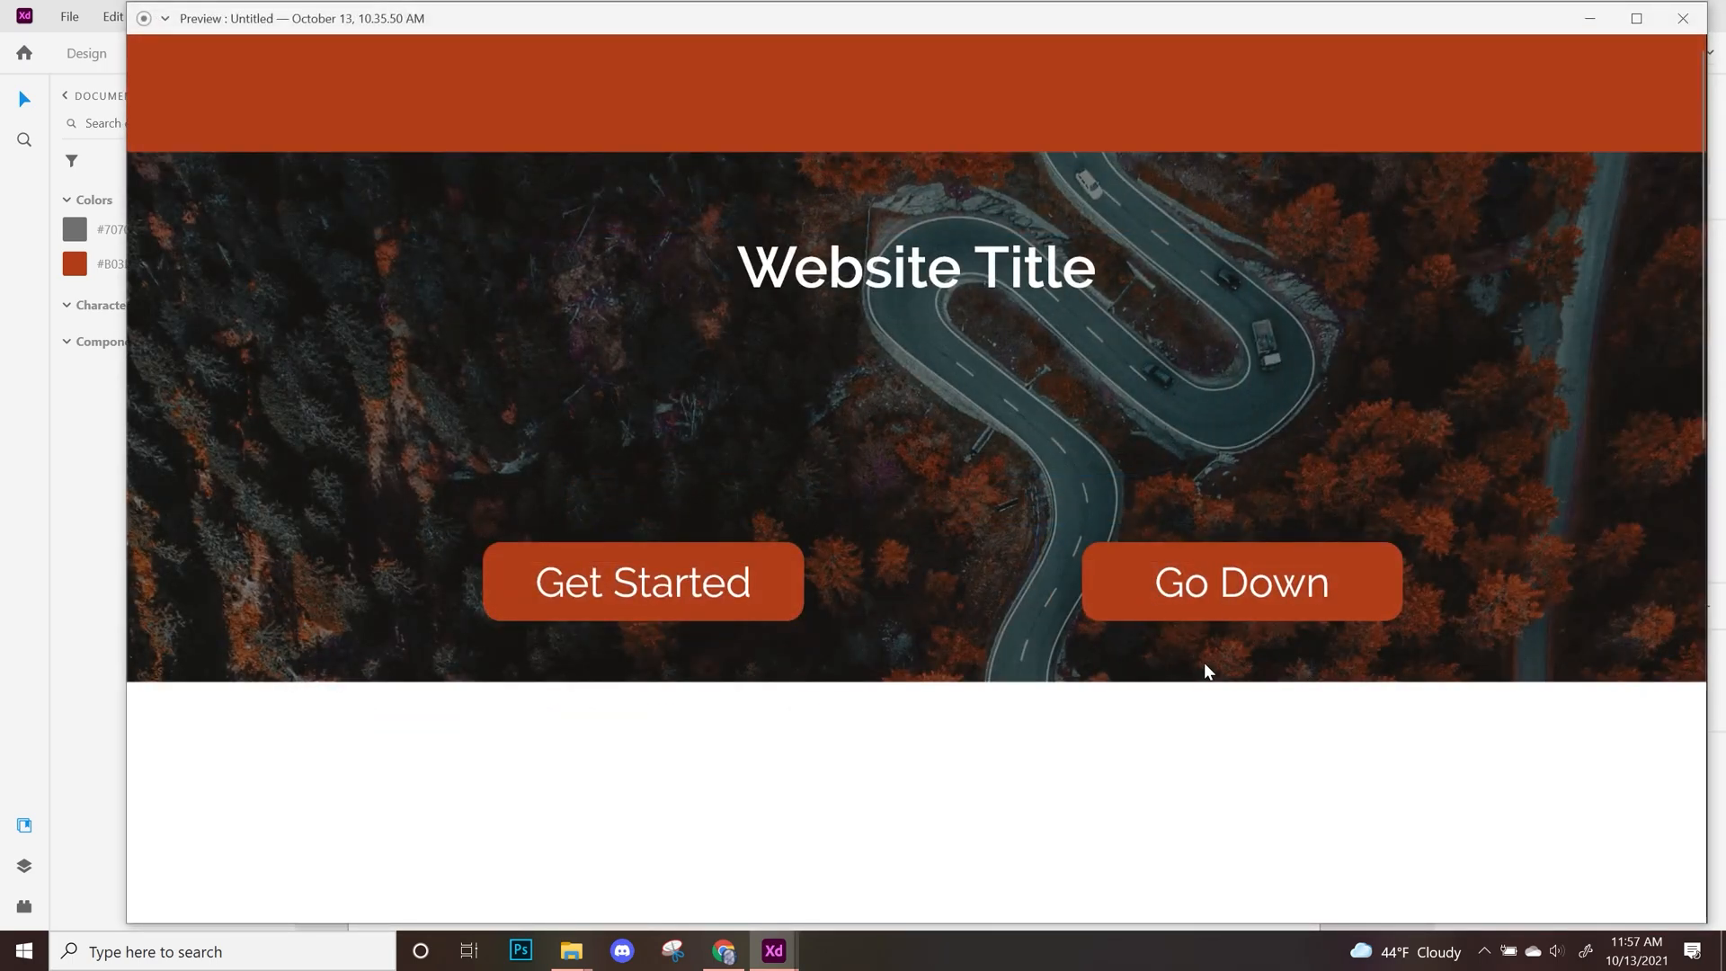
{"action": "left_click", "coordinate": [1337, 582]}
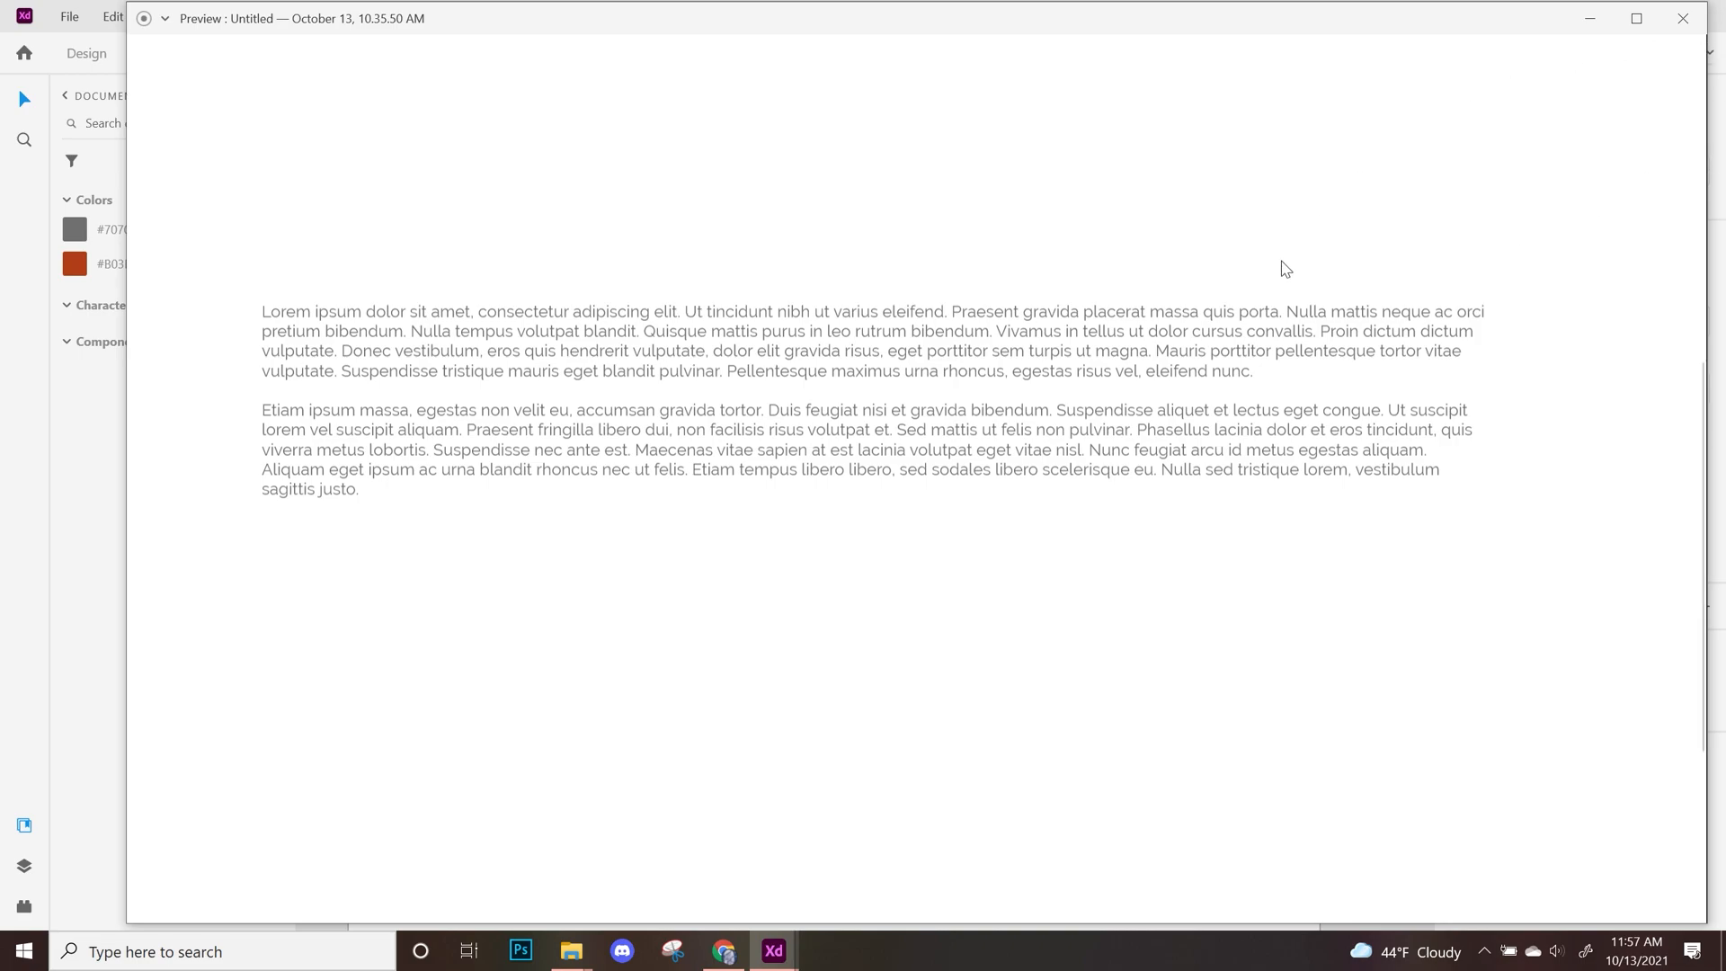
{"action": "scroll", "coordinate": [1314, 241], "scroll_direction": "up", "scroll_amount": 5}
{"action": "left_click", "coordinate": [1268, 549]}
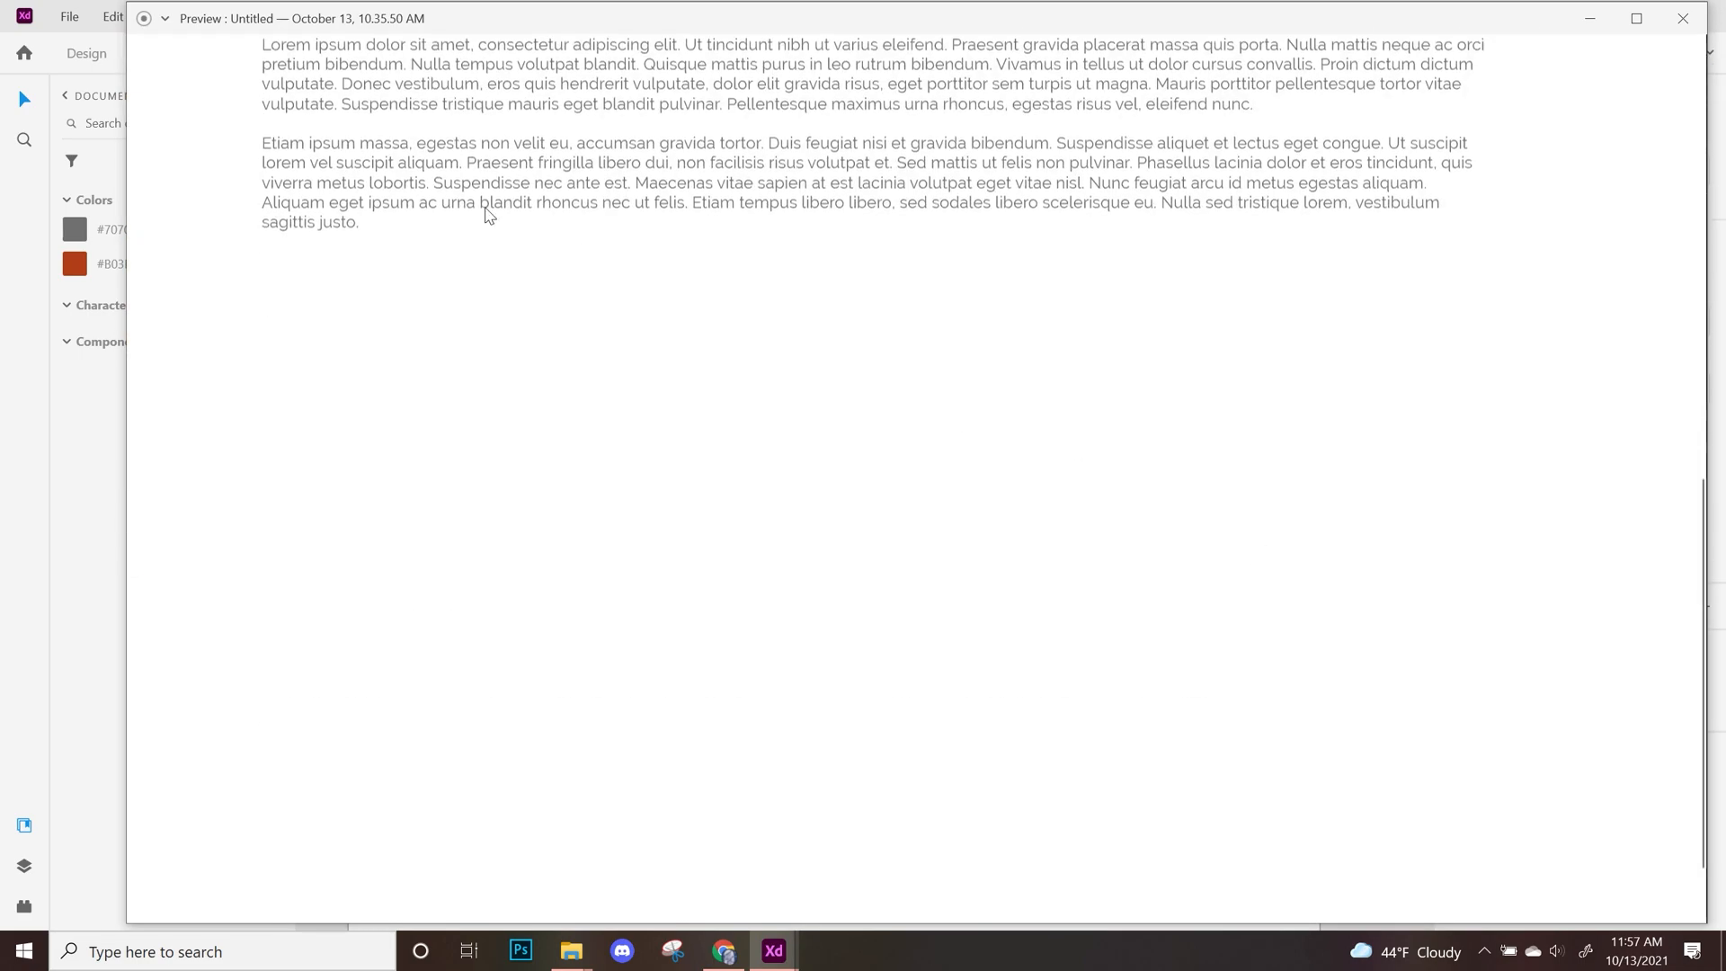
{"action": "left_click", "coordinate": [1683, 18]}
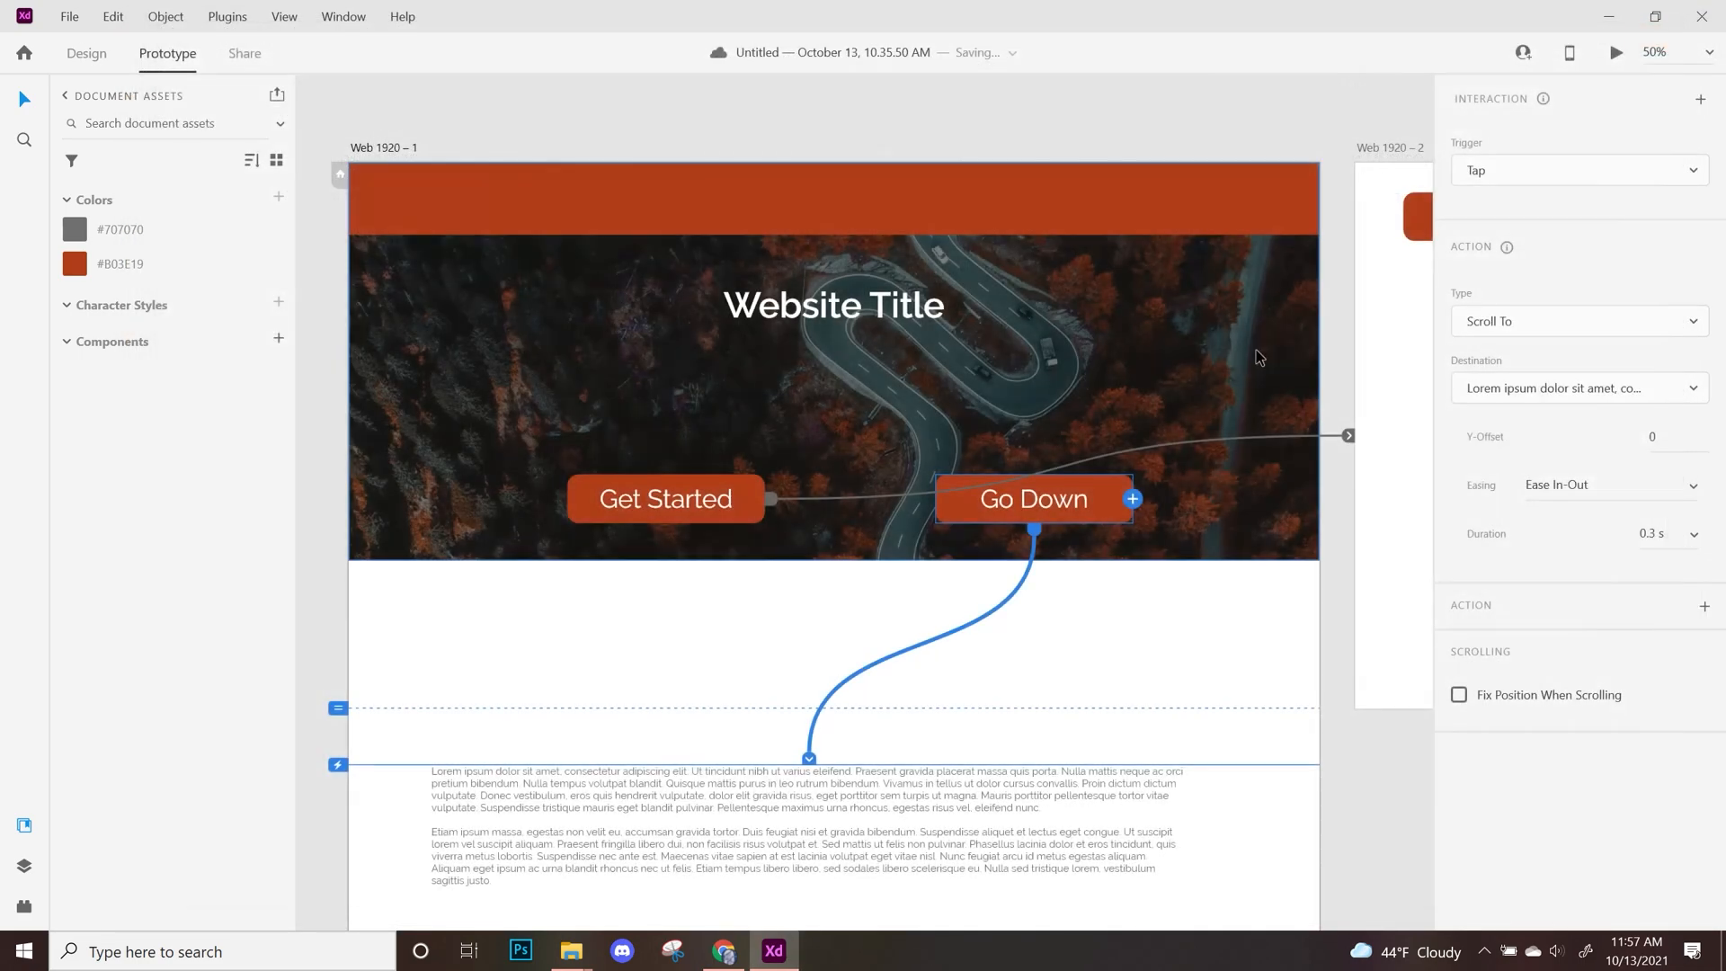
Return to designing and draw a horizontal line about 1254 px wide above the placeholder text, with border color #B03E19
{"action": "left_click_drag", "start_coordinate": [473, 702], "coordinate": [512, 492]}
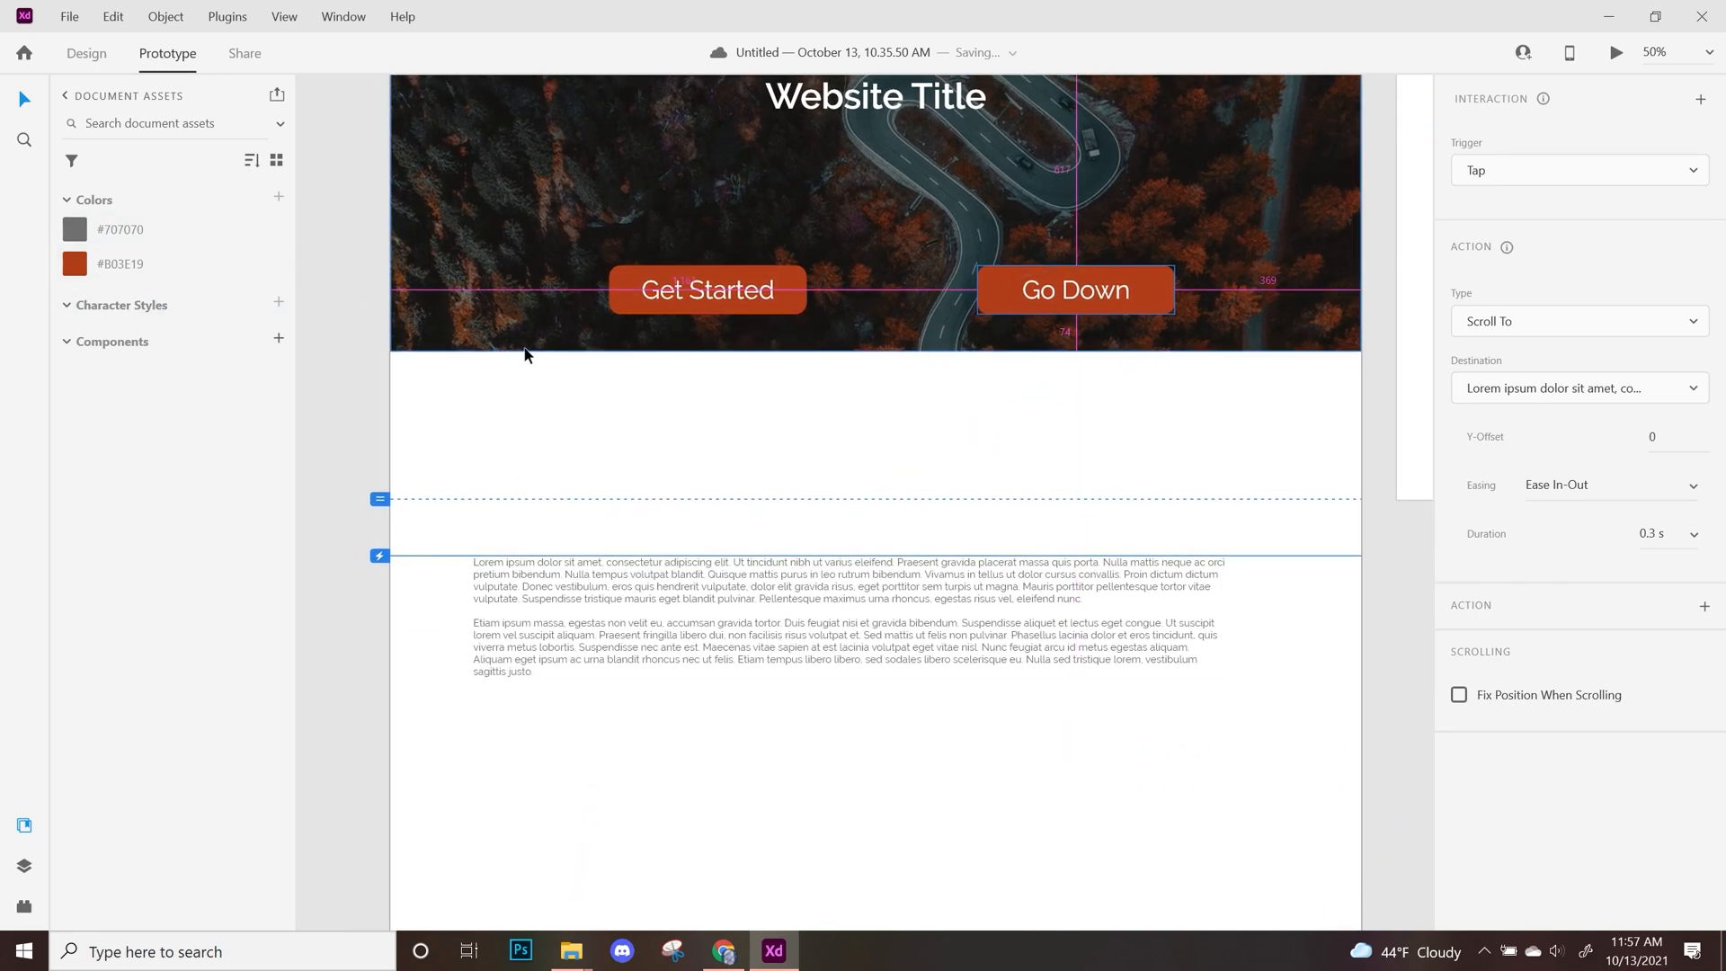
{"action": "left_click_drag", "start_coordinate": [506, 349], "coordinate": [494, 224]}
{"action": "left_click", "coordinate": [79, 56]}
{"action": "left_click", "coordinate": [25, 268]}
{"action": "mouse_move", "coordinate": [841, 383]}
{"action": "left_mouse_down"}
{"action": "mouse_move", "coordinate": [1094, 380]}
{"action": "mouse_move", "coordinate": [1163, 399]}
{"action": "left_mouse_up"}
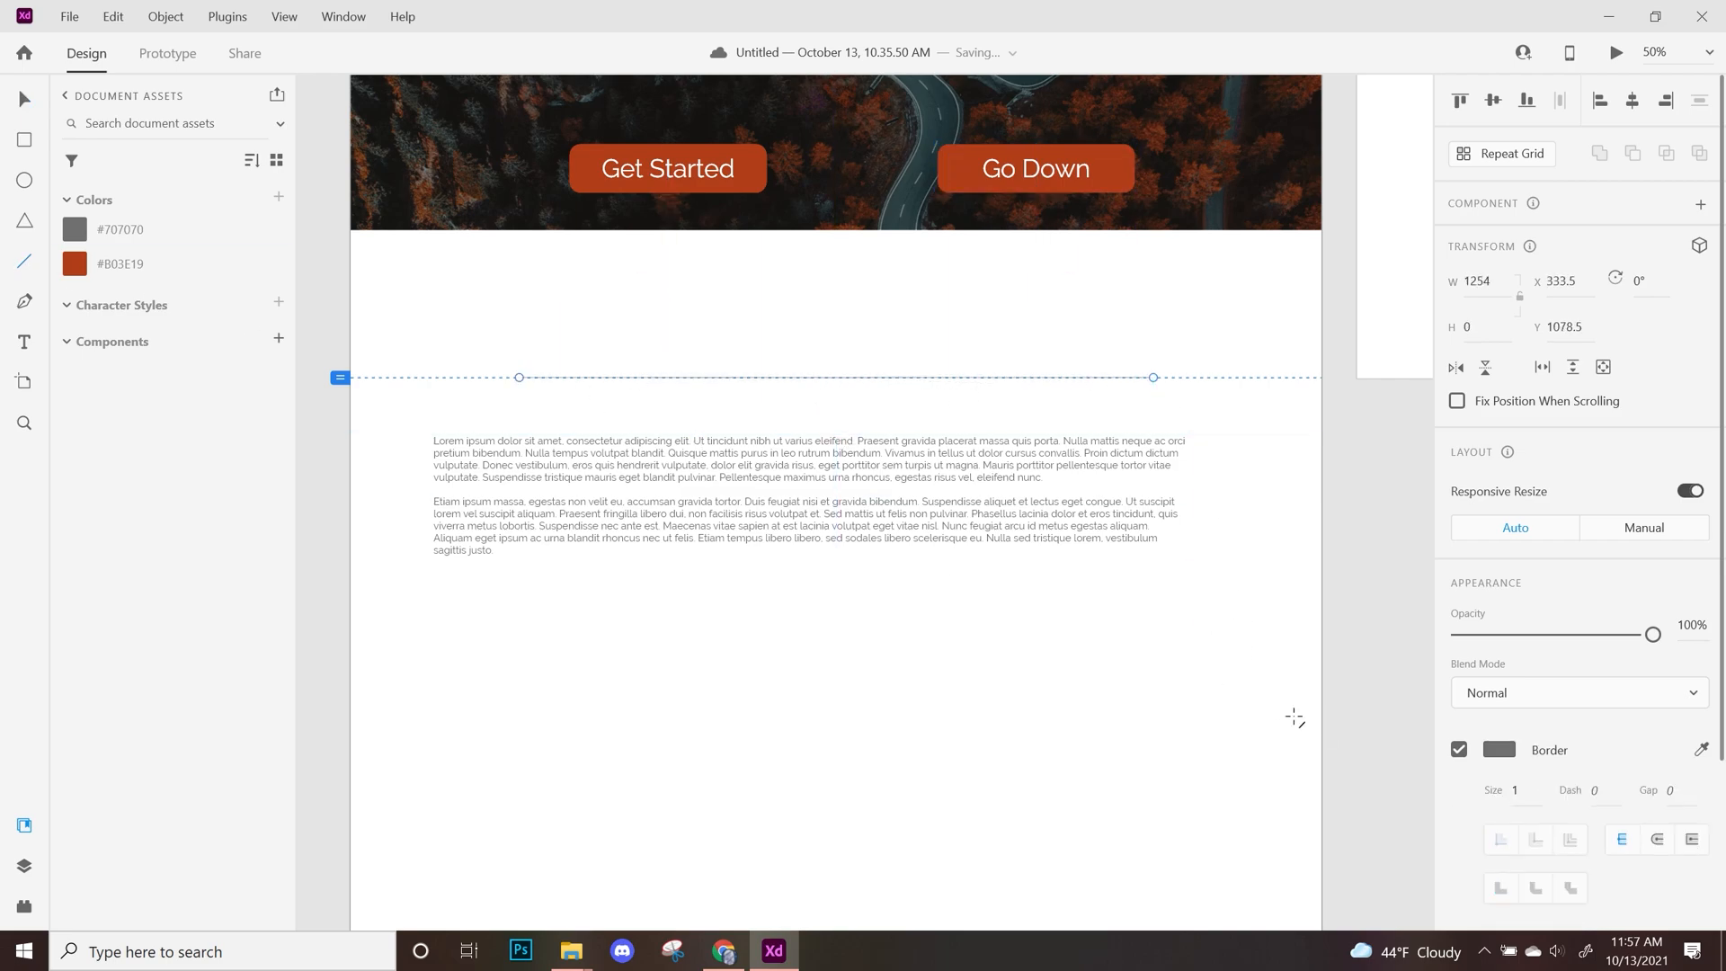
{"action": "left_click", "coordinate": [1705, 749]}
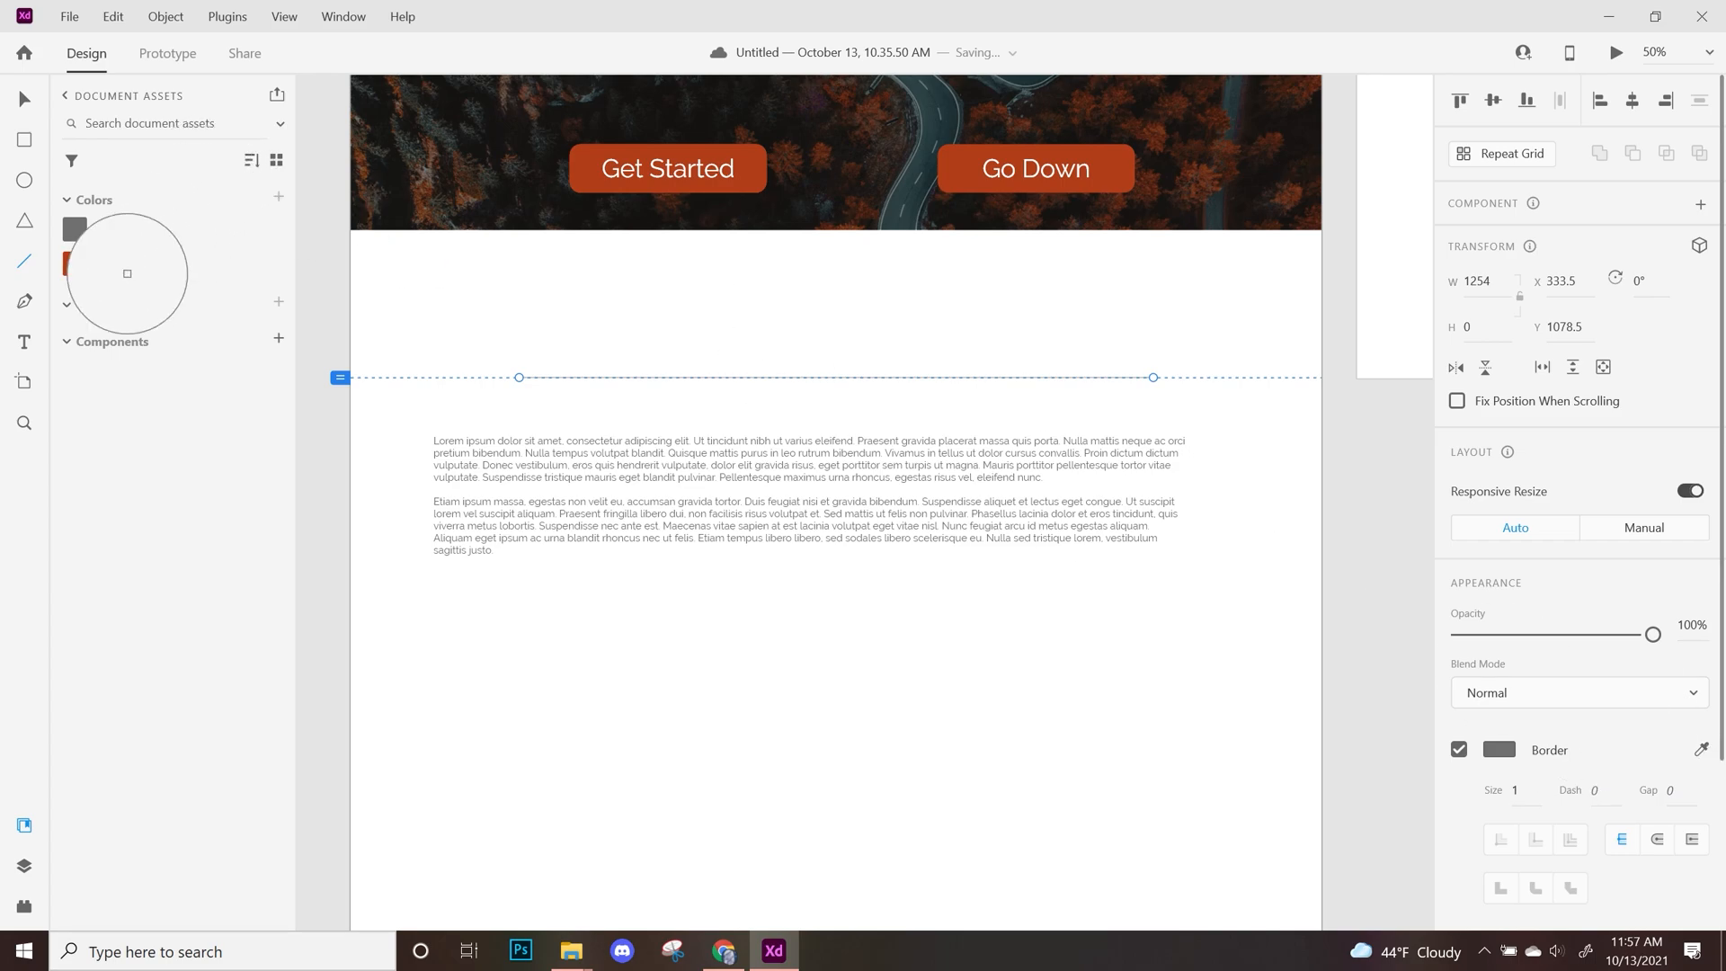
{"action": "left_click", "coordinate": [75, 264]}
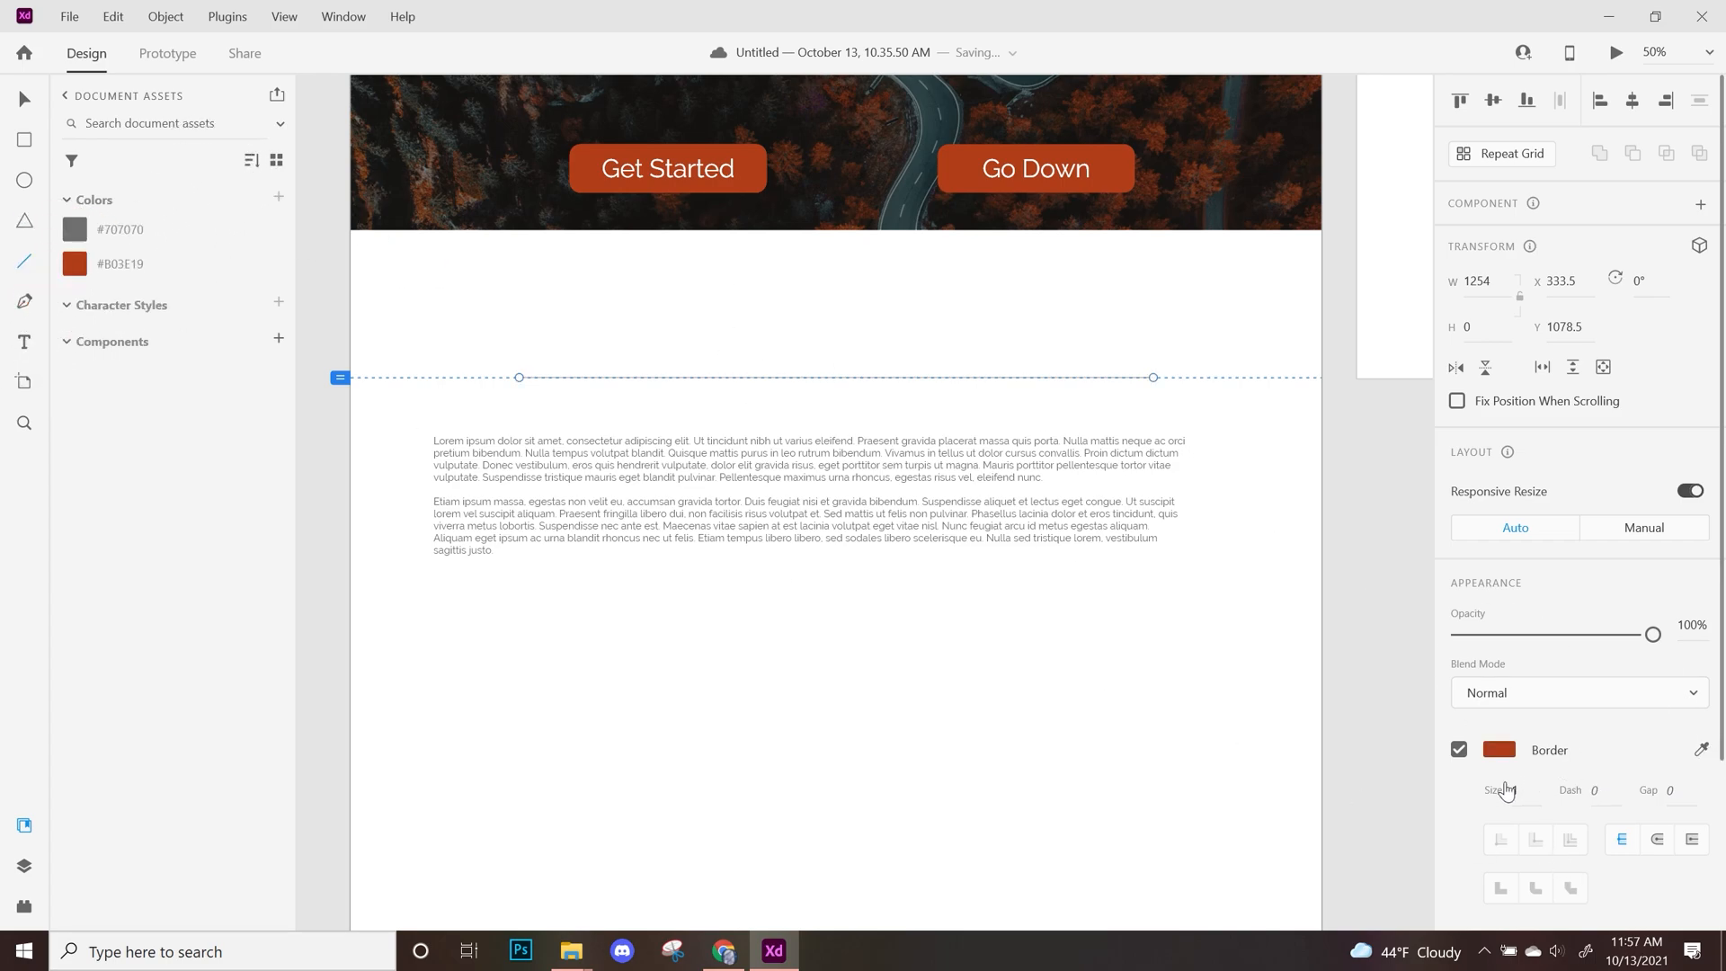
Set the horizontal line's border size to 5 and, in prototyping mode, retarget the Go Down button's Scroll To action to that line
{"action": "type", "text": "5"}
{"action": "key", "text": "Return"}
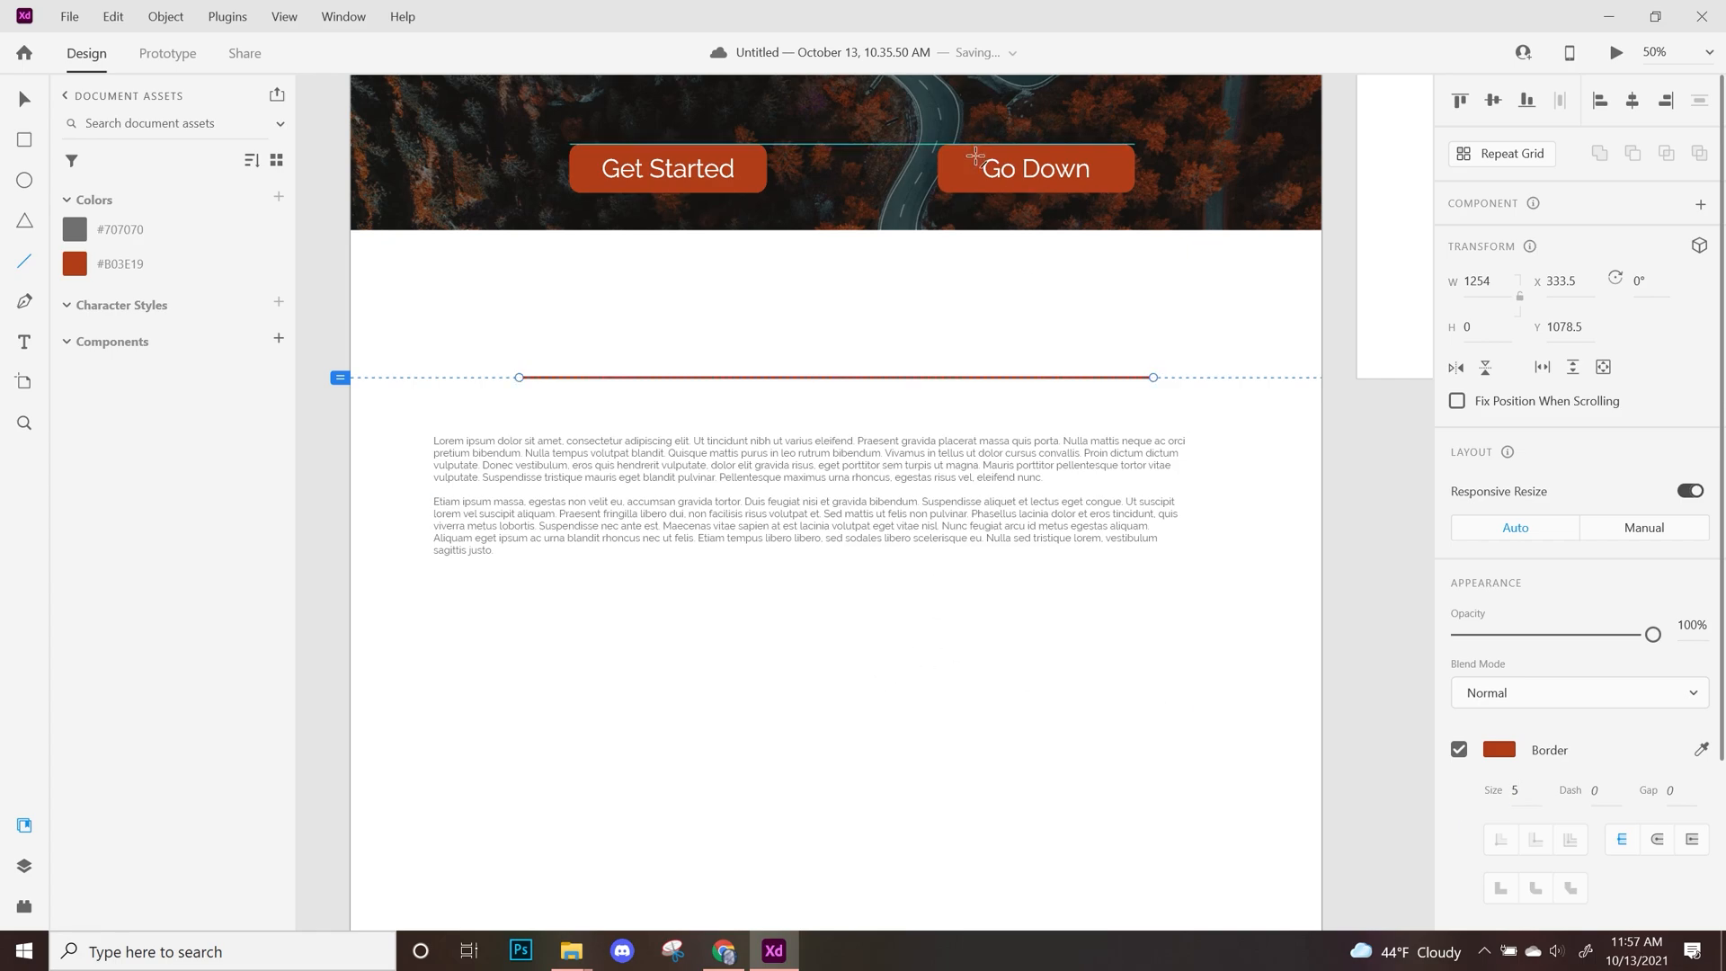
{"action": "left_click", "coordinate": [169, 54]}
{"action": "left_click_drag", "start_coordinate": [808, 434], "coordinate": [831, 382]}
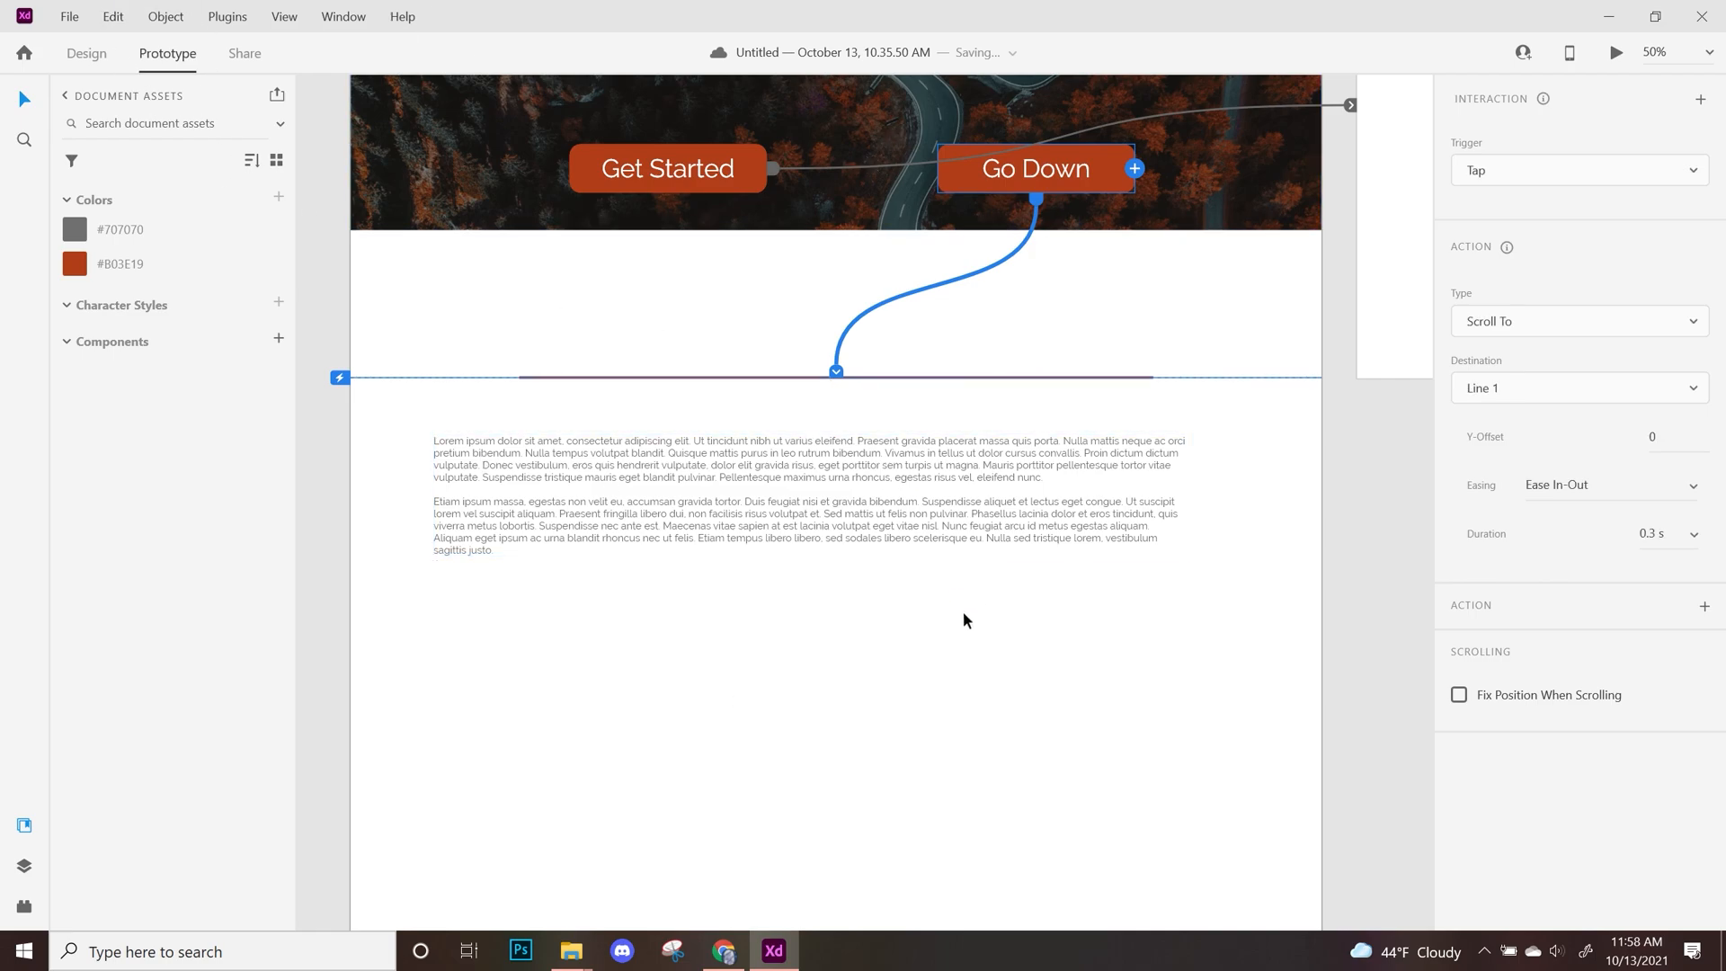
Preview the prototype, scroll through the home page, and test the Go Down, Get Started and Back buttons
{"action": "scroll", "coordinate": [989, 603], "scroll_direction": "up", "scroll_amount": 3}
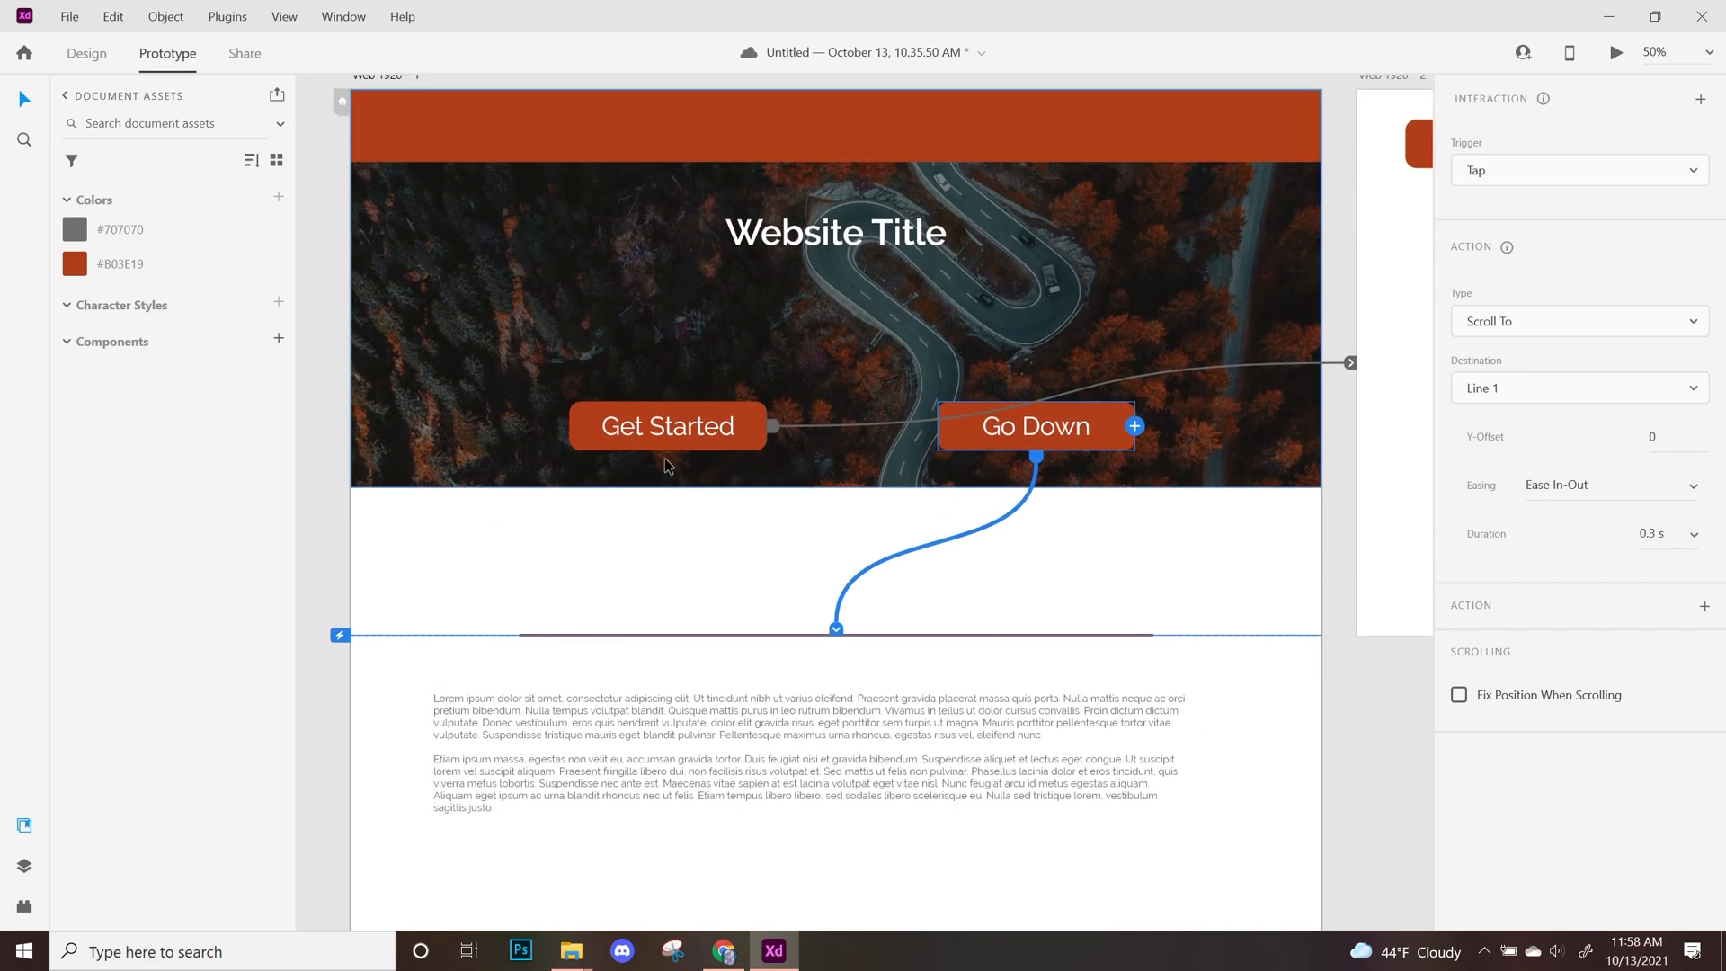
{"action": "scroll", "coordinate": [667, 465], "scroll_direction": "up", "scroll_amount": 1}
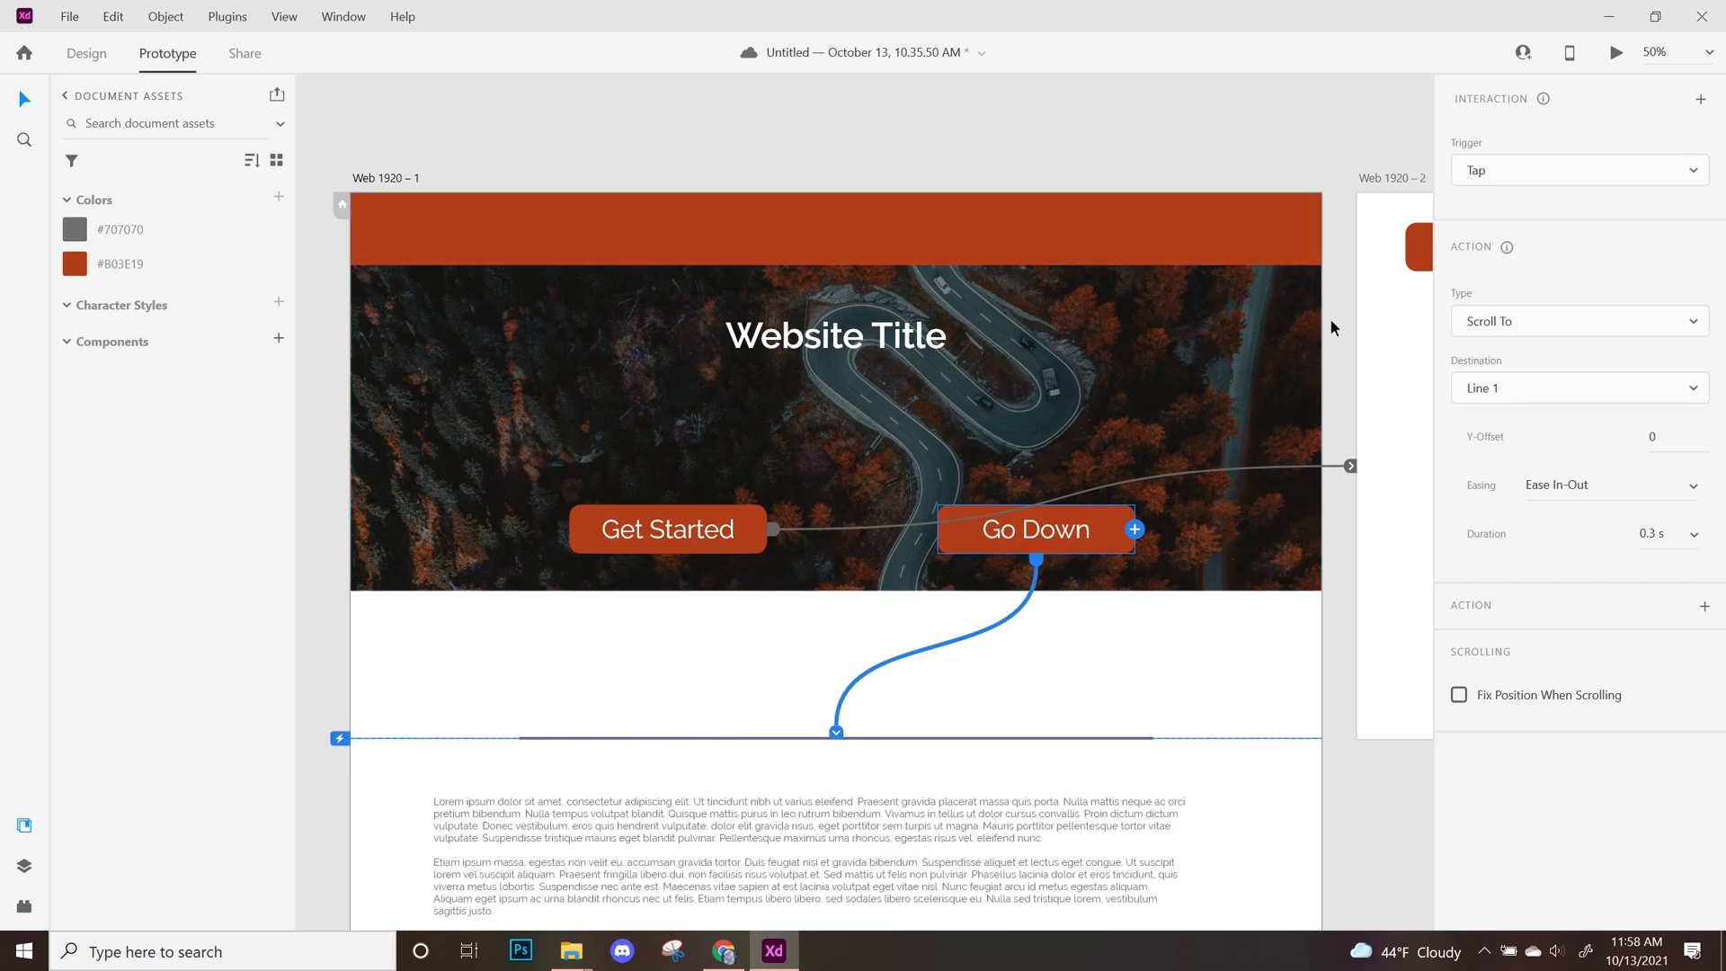
{"action": "left_click", "coordinate": [1618, 56]}
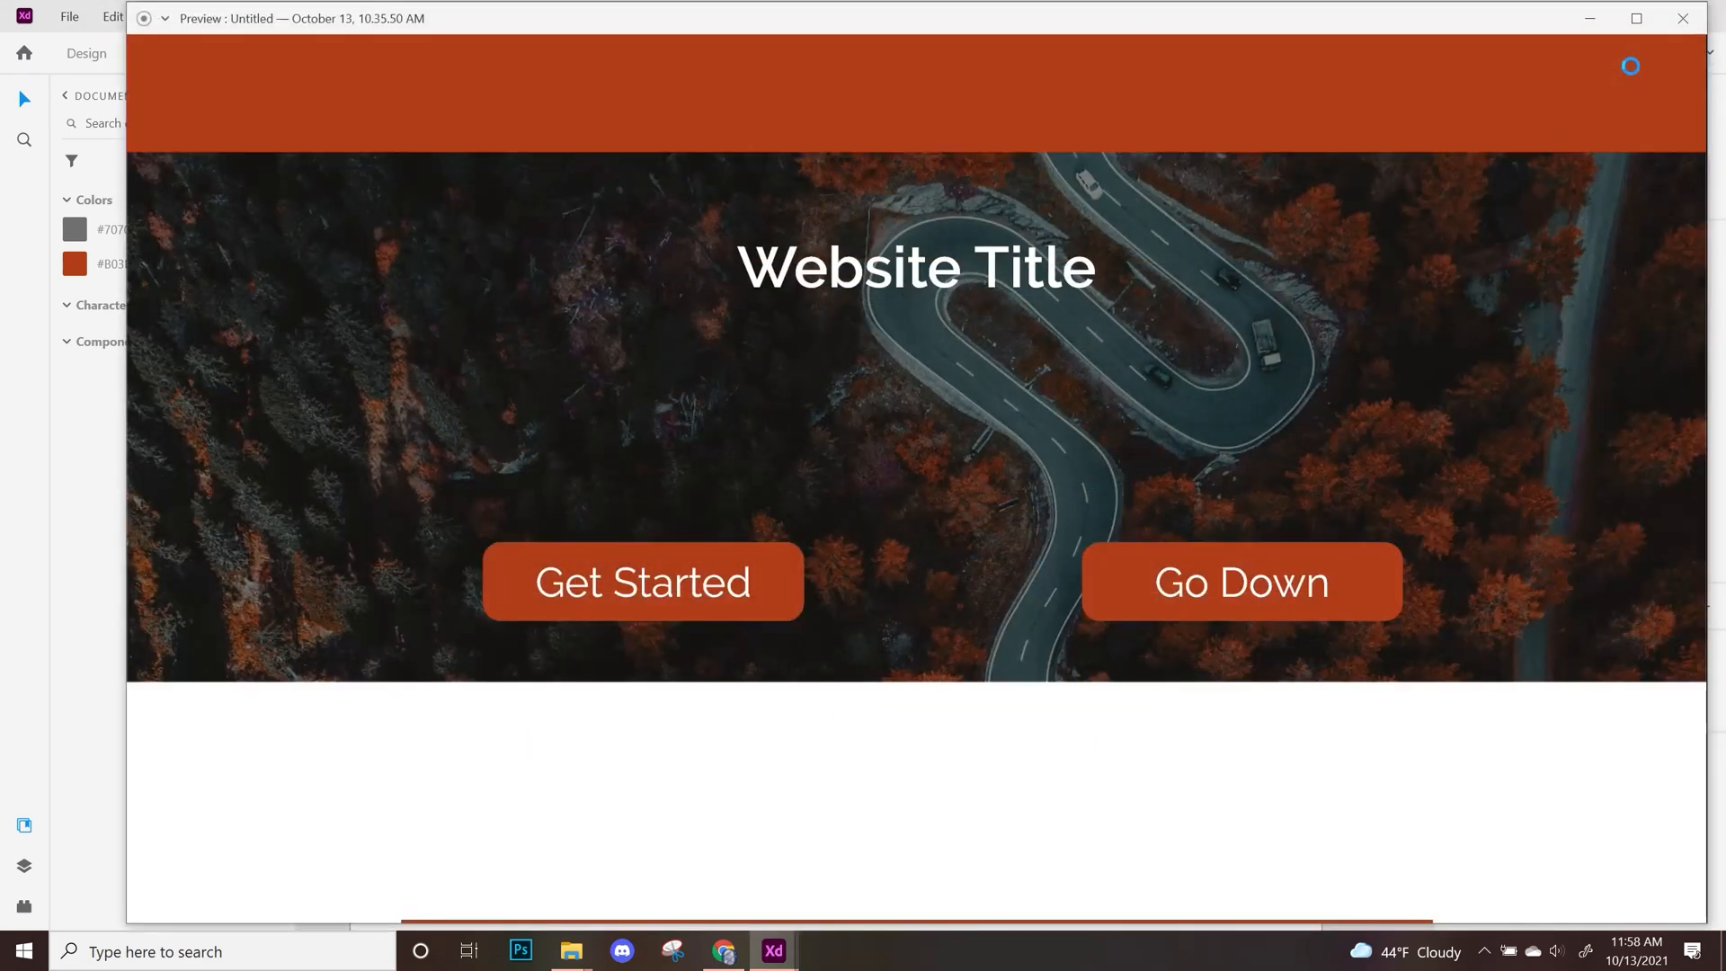
{"action": "scroll", "coordinate": [1244, 374], "scroll_direction": "down", "scroll_amount": 5}
{"action": "scroll", "coordinate": [1240, 377], "scroll_direction": "up", "scroll_amount": 5}
{"action": "scroll", "coordinate": [1241, 378], "scroll_direction": "down", "scroll_amount": 8}
{"action": "scroll", "coordinate": [1243, 384], "scroll_direction": "up", "scroll_amount": 10}
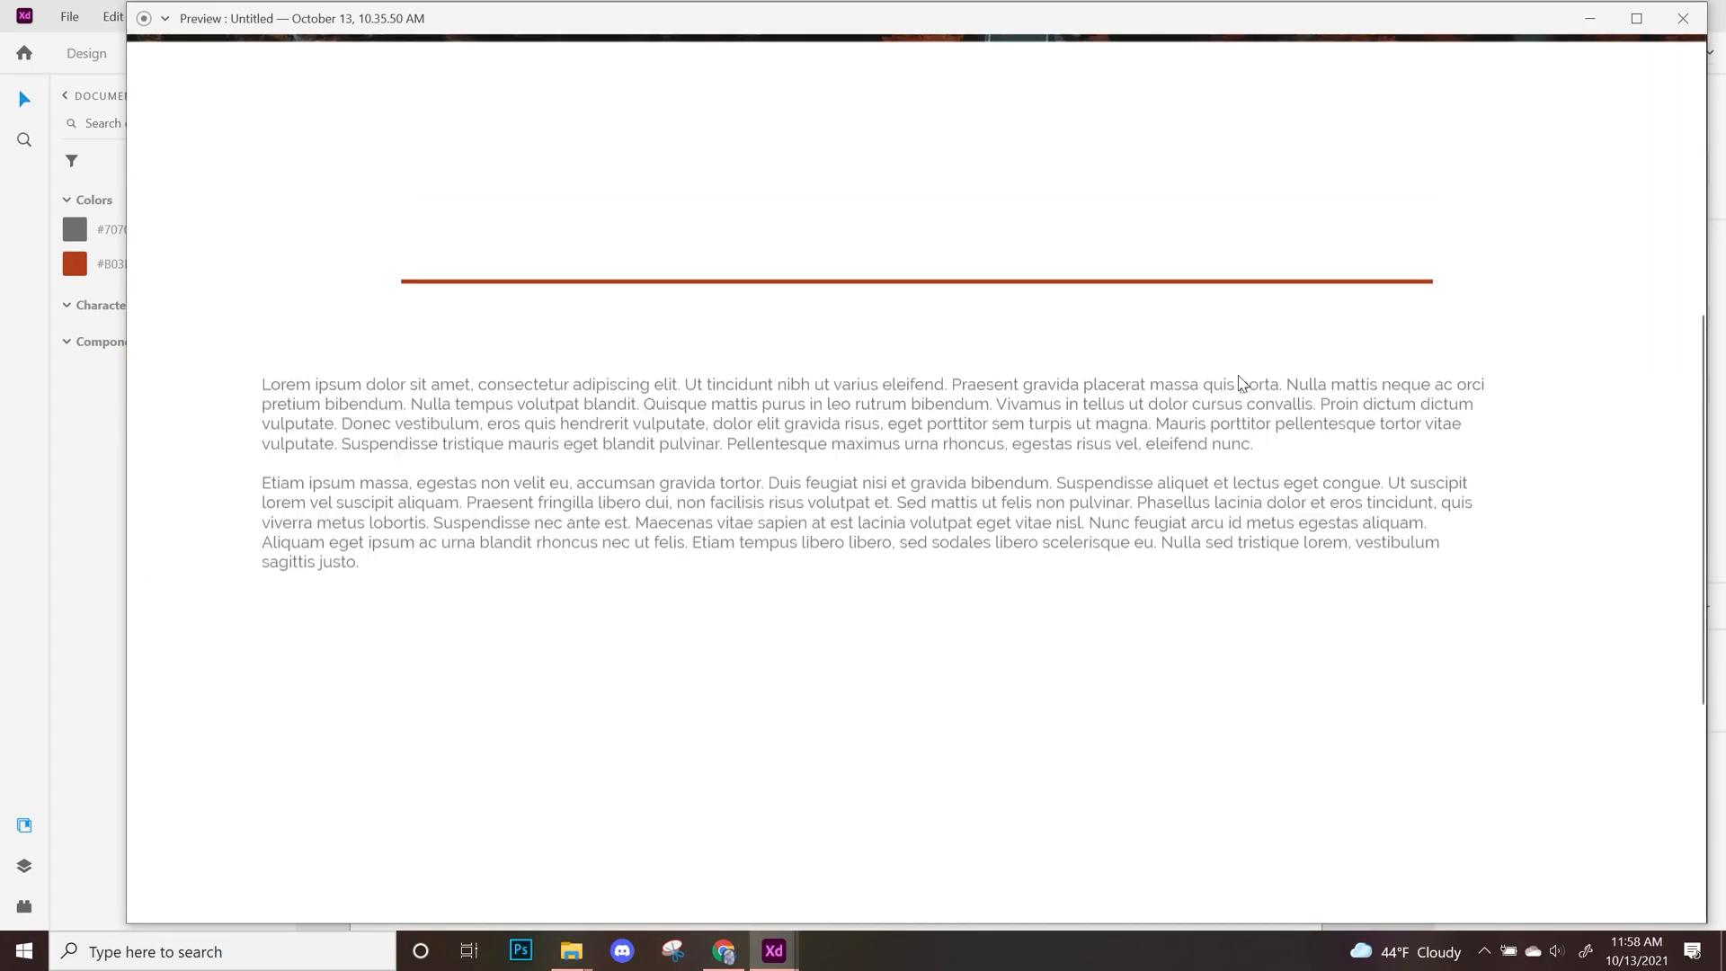
{"action": "left_click", "coordinate": [1245, 576]}
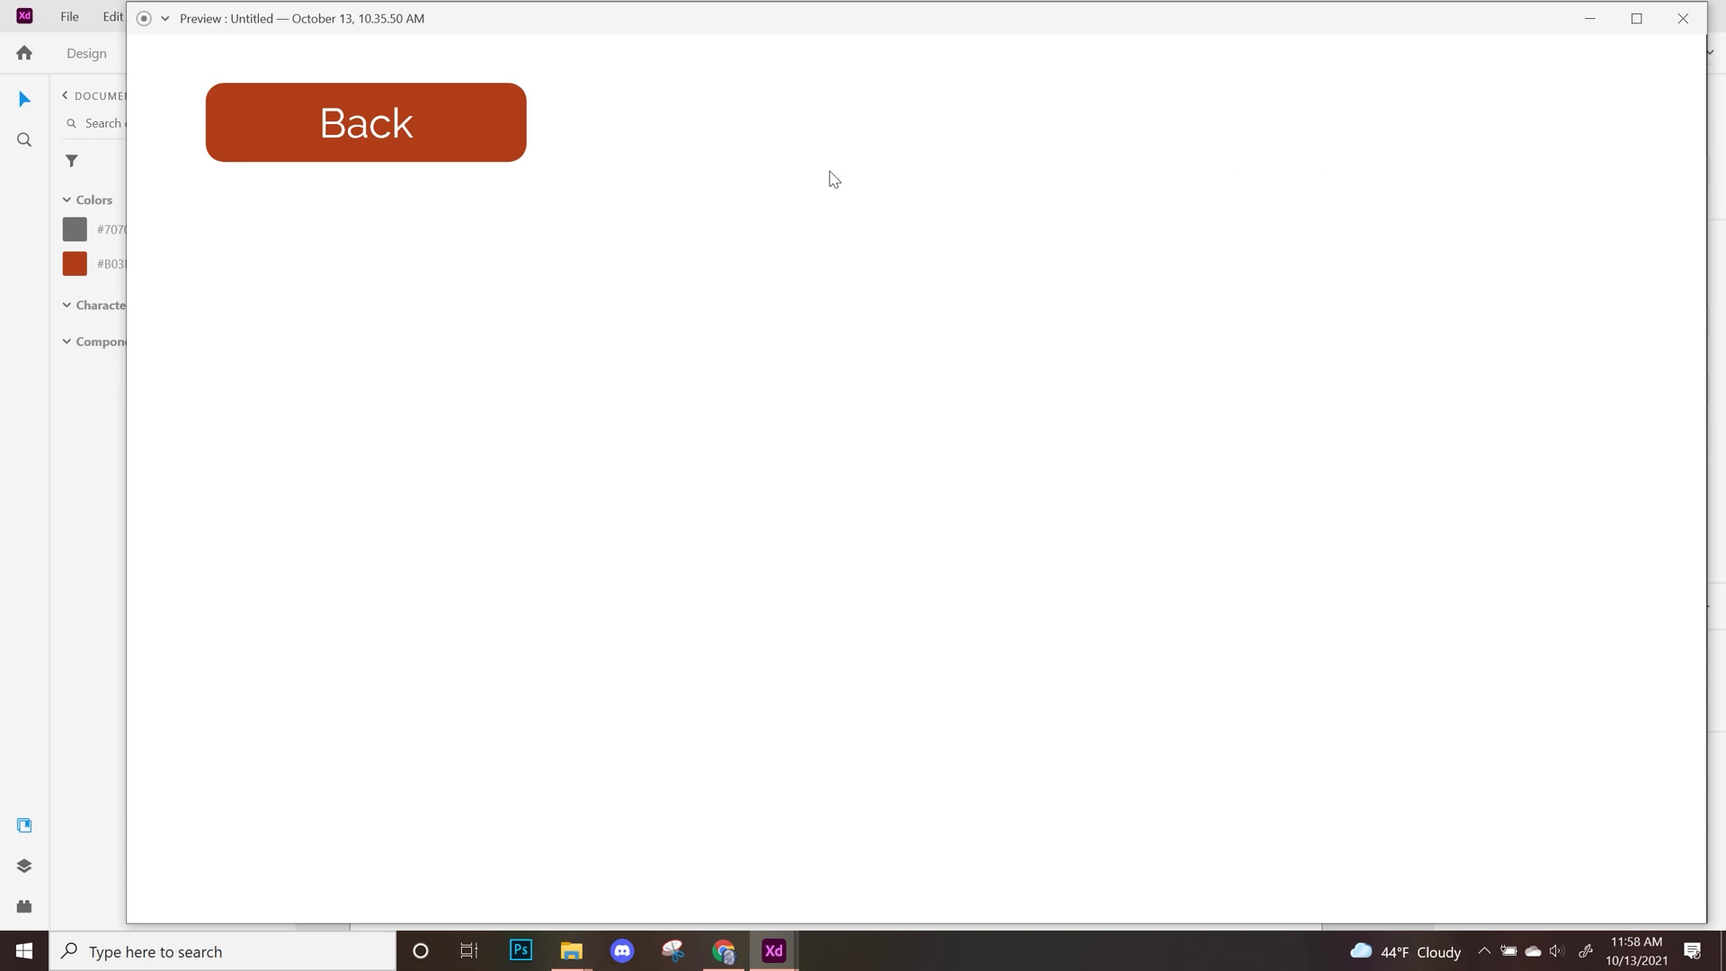
{"action": "left_click", "coordinate": [423, 127]}
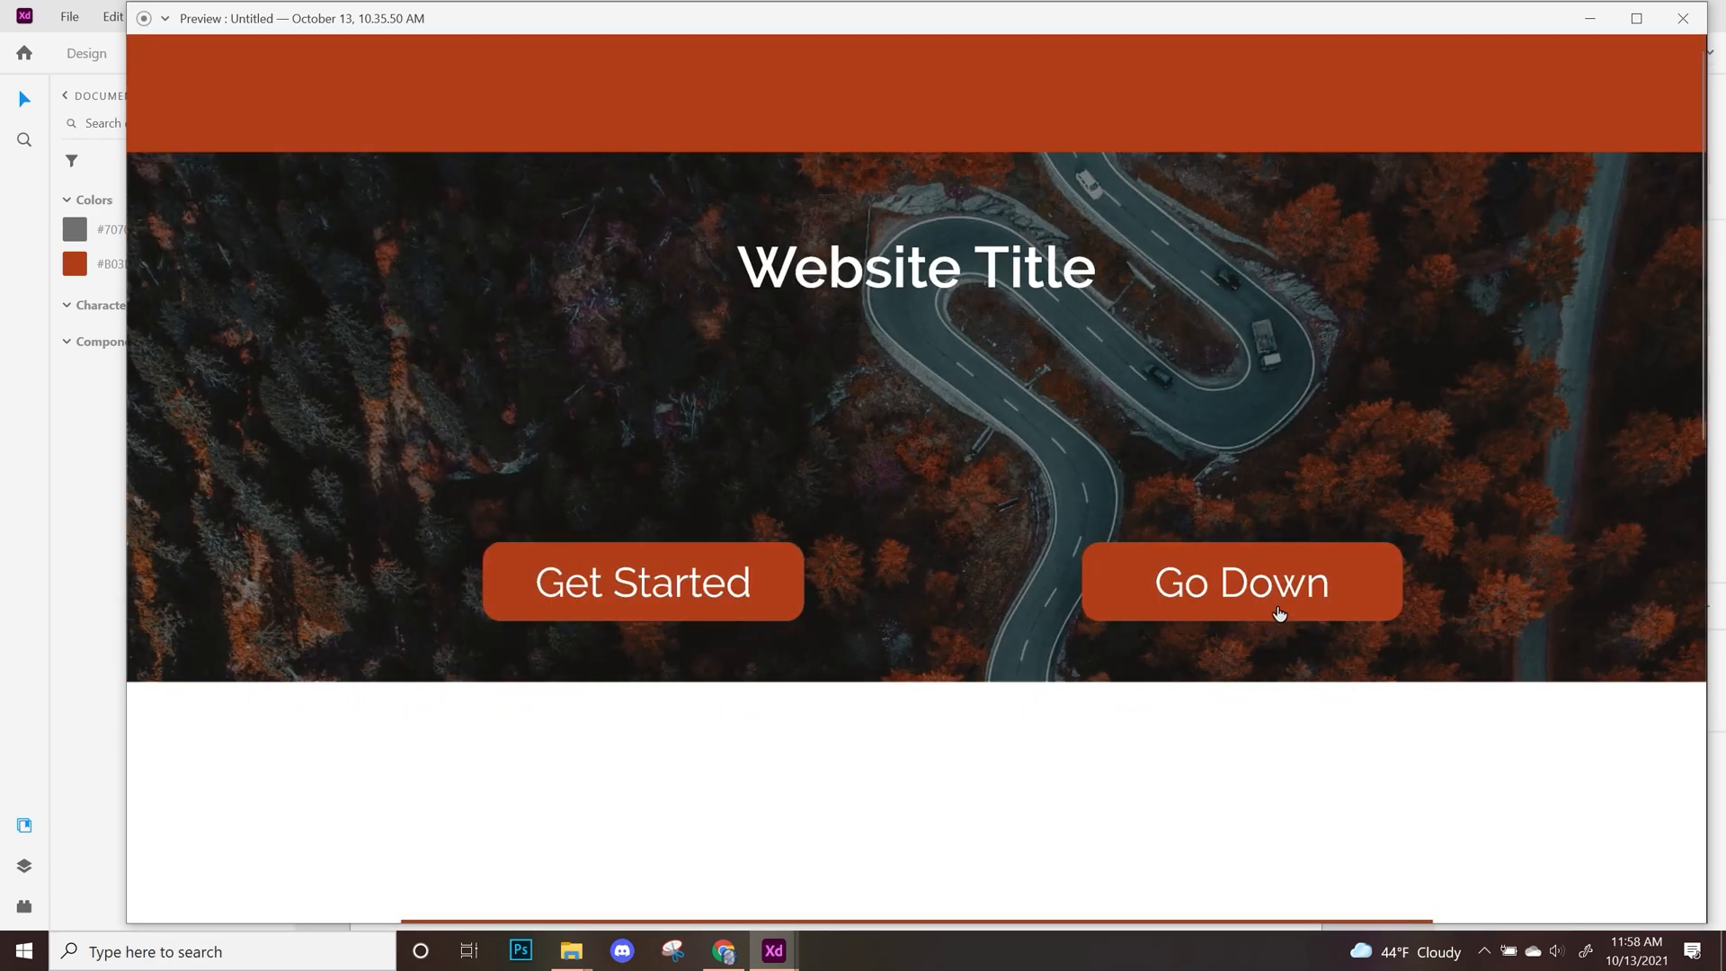
Retest the Go Down scroll and the Get Started and Back links from the home page, and close the preview
{"action": "scroll", "coordinate": [844, 493], "scroll_direction": "down", "scroll_amount": 6}
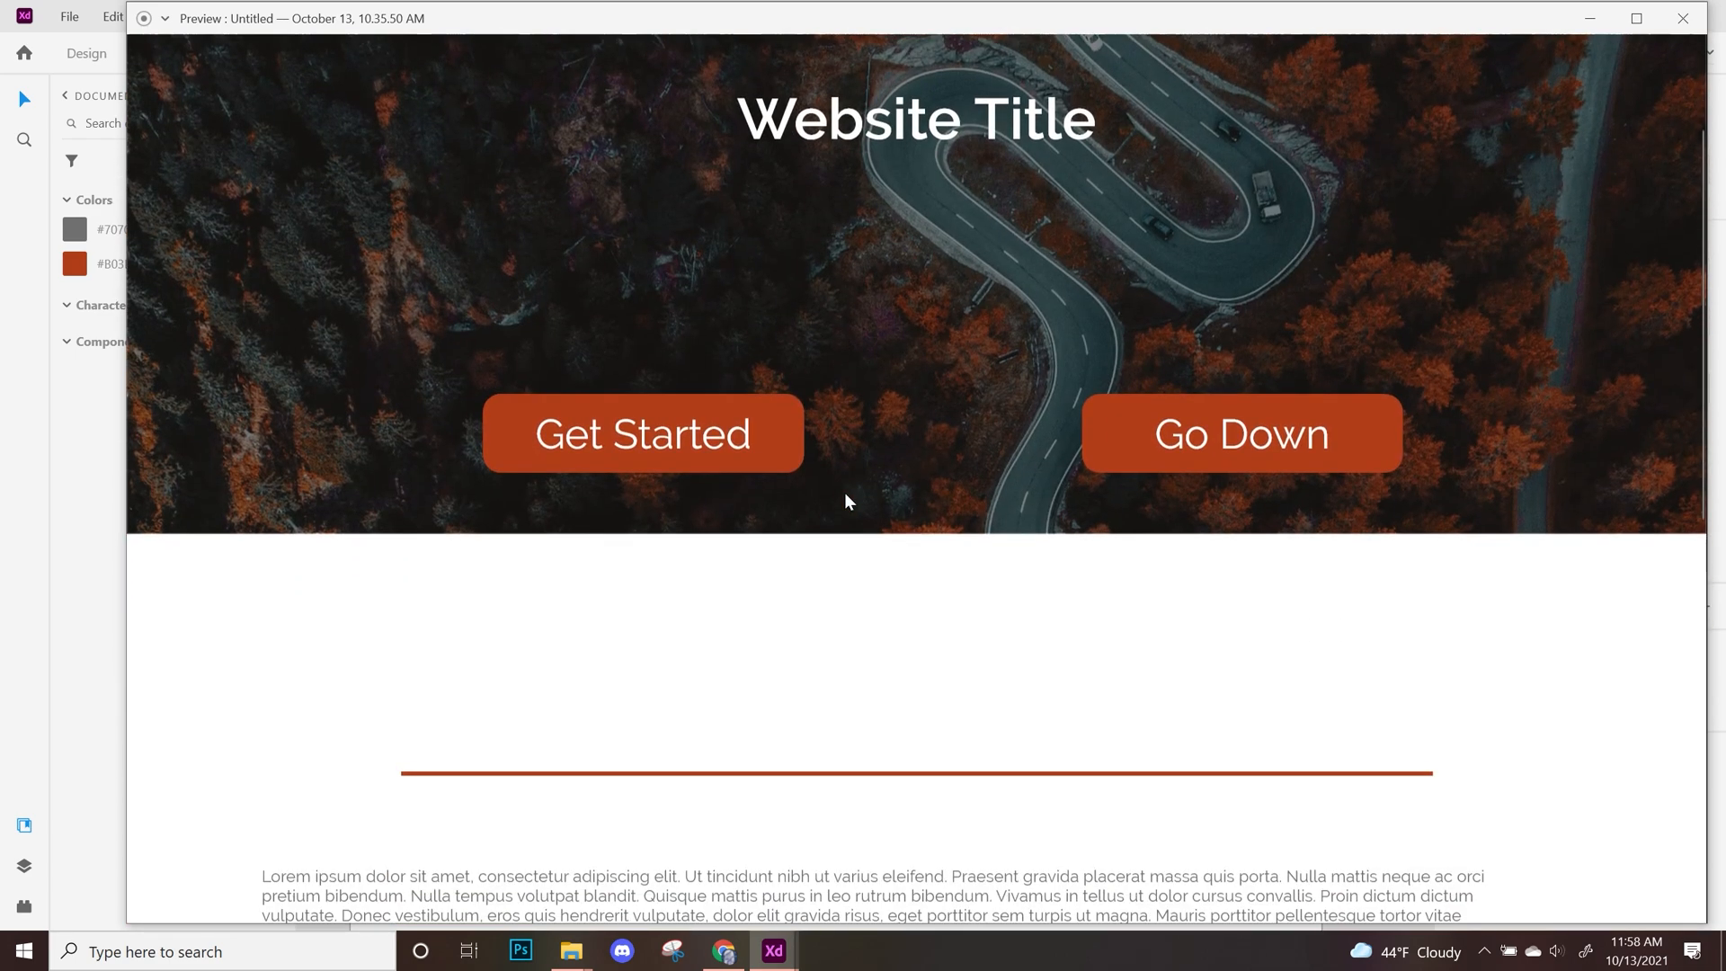
{"action": "scroll", "coordinate": [1052, 557], "scroll_direction": "up", "scroll_amount": 6}
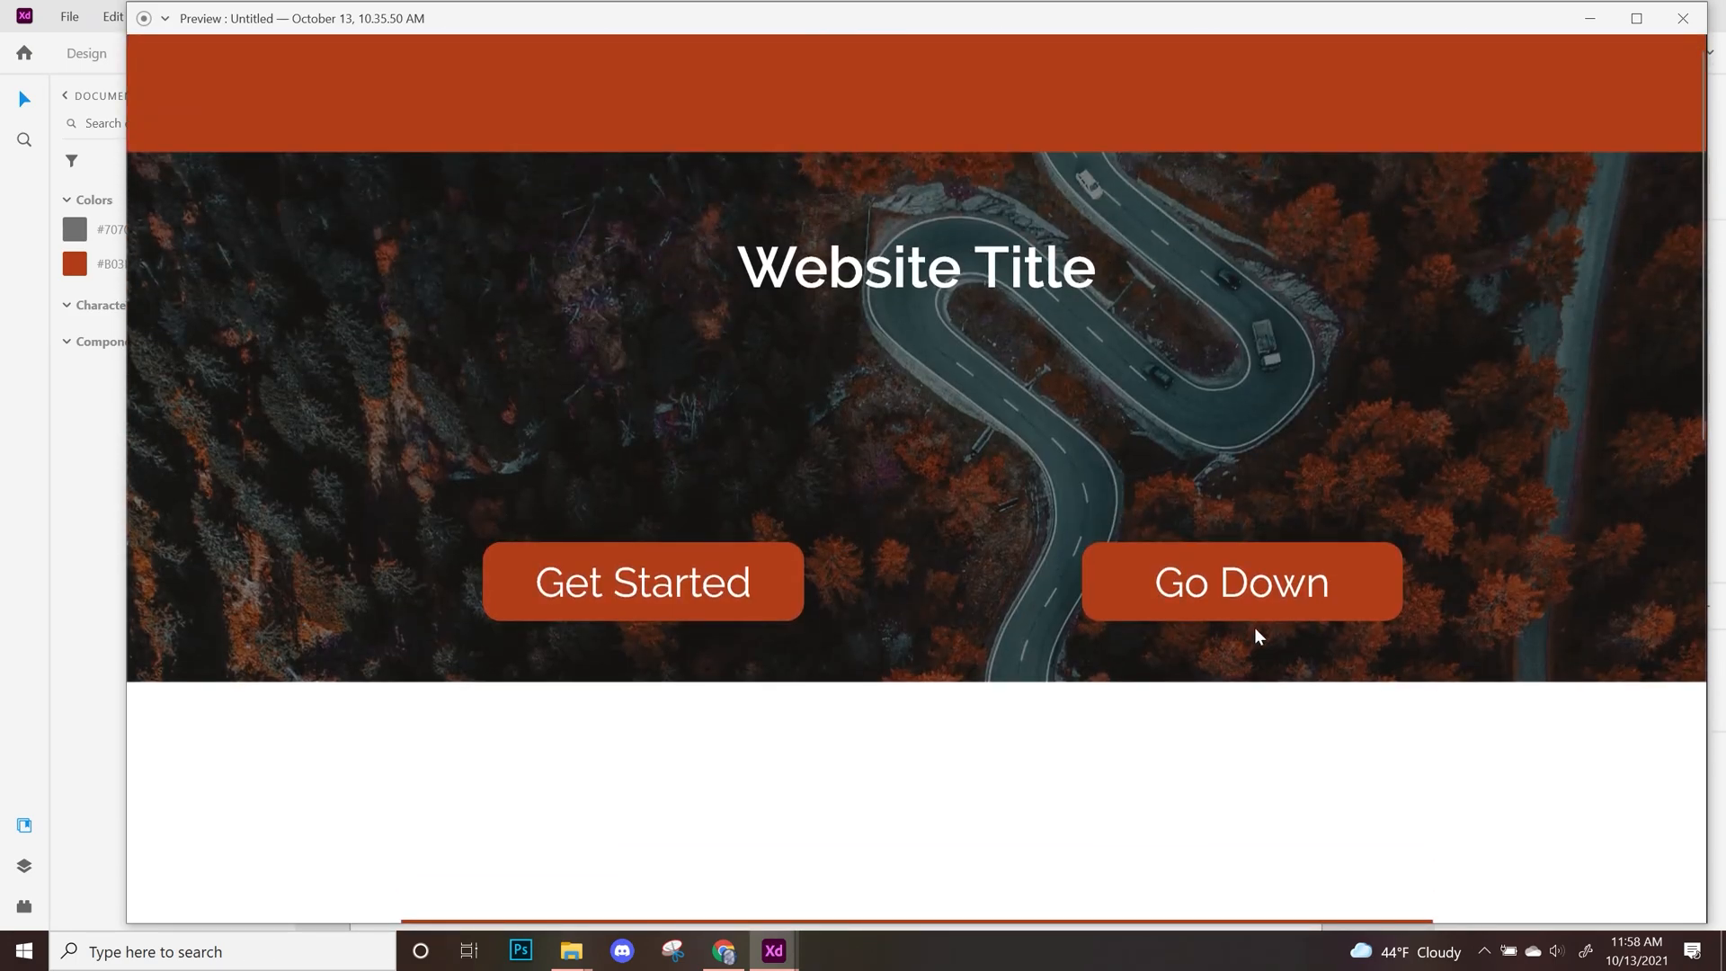
{"action": "left_click", "coordinate": [1187, 585]}
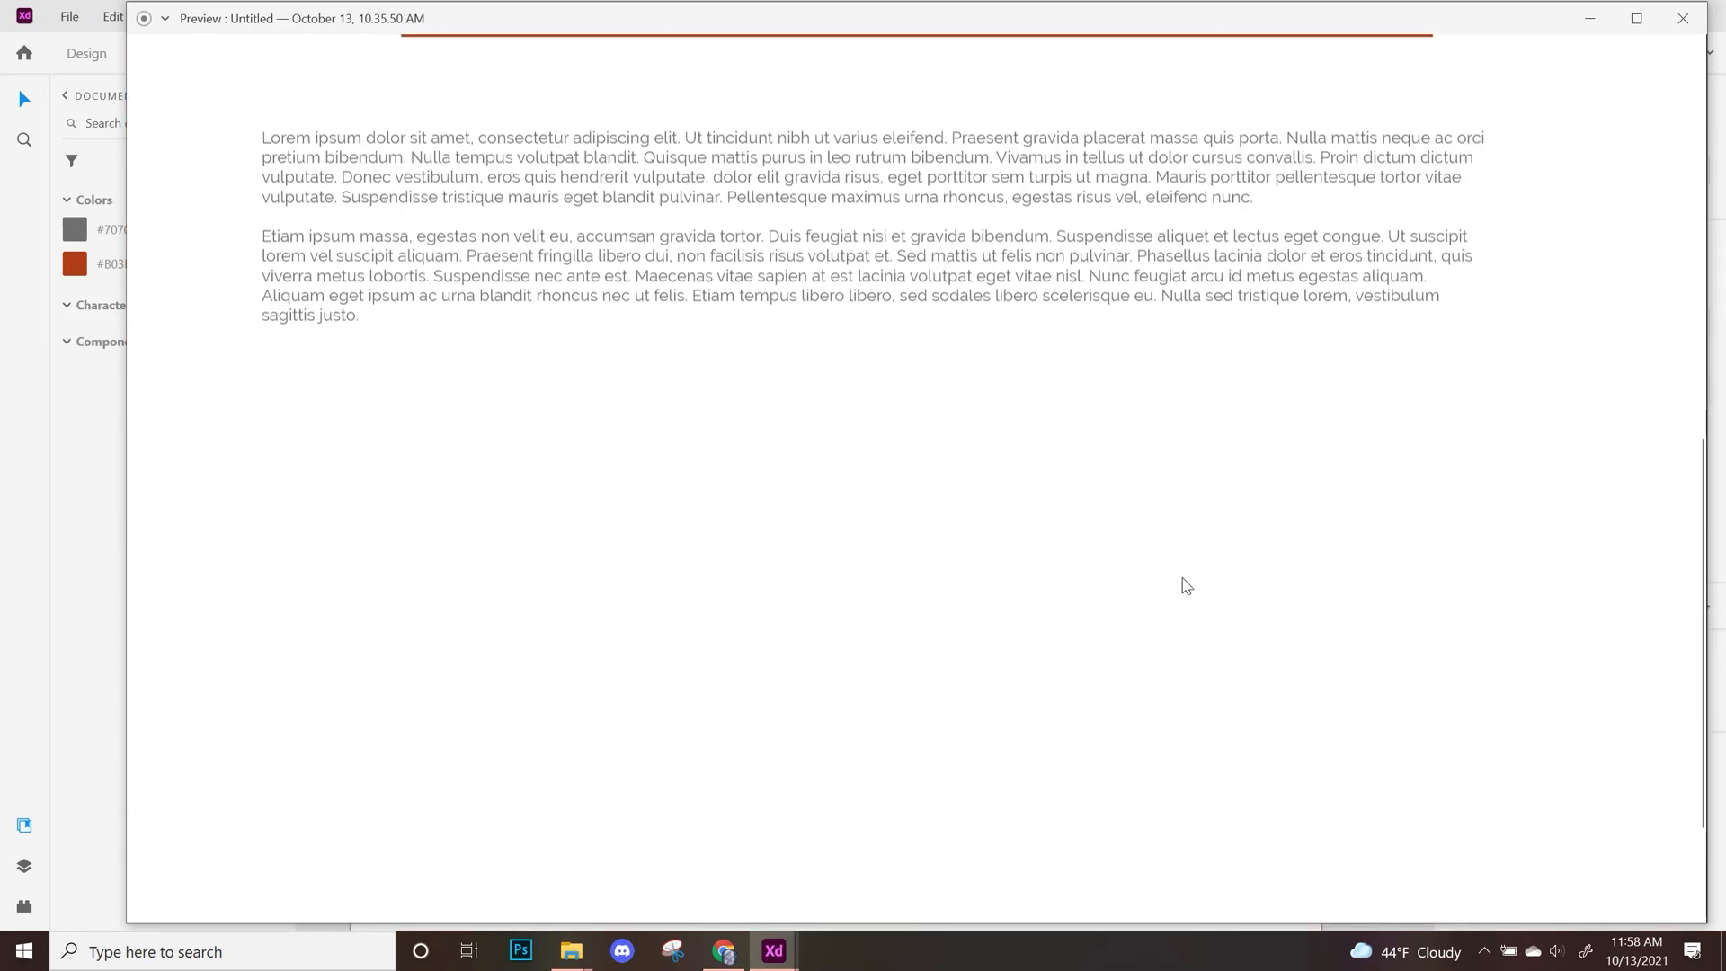
{"action": "scroll", "coordinate": [1186, 585], "scroll_direction": "up", "scroll_amount": 6}
{"action": "left_click", "coordinate": [710, 597]}
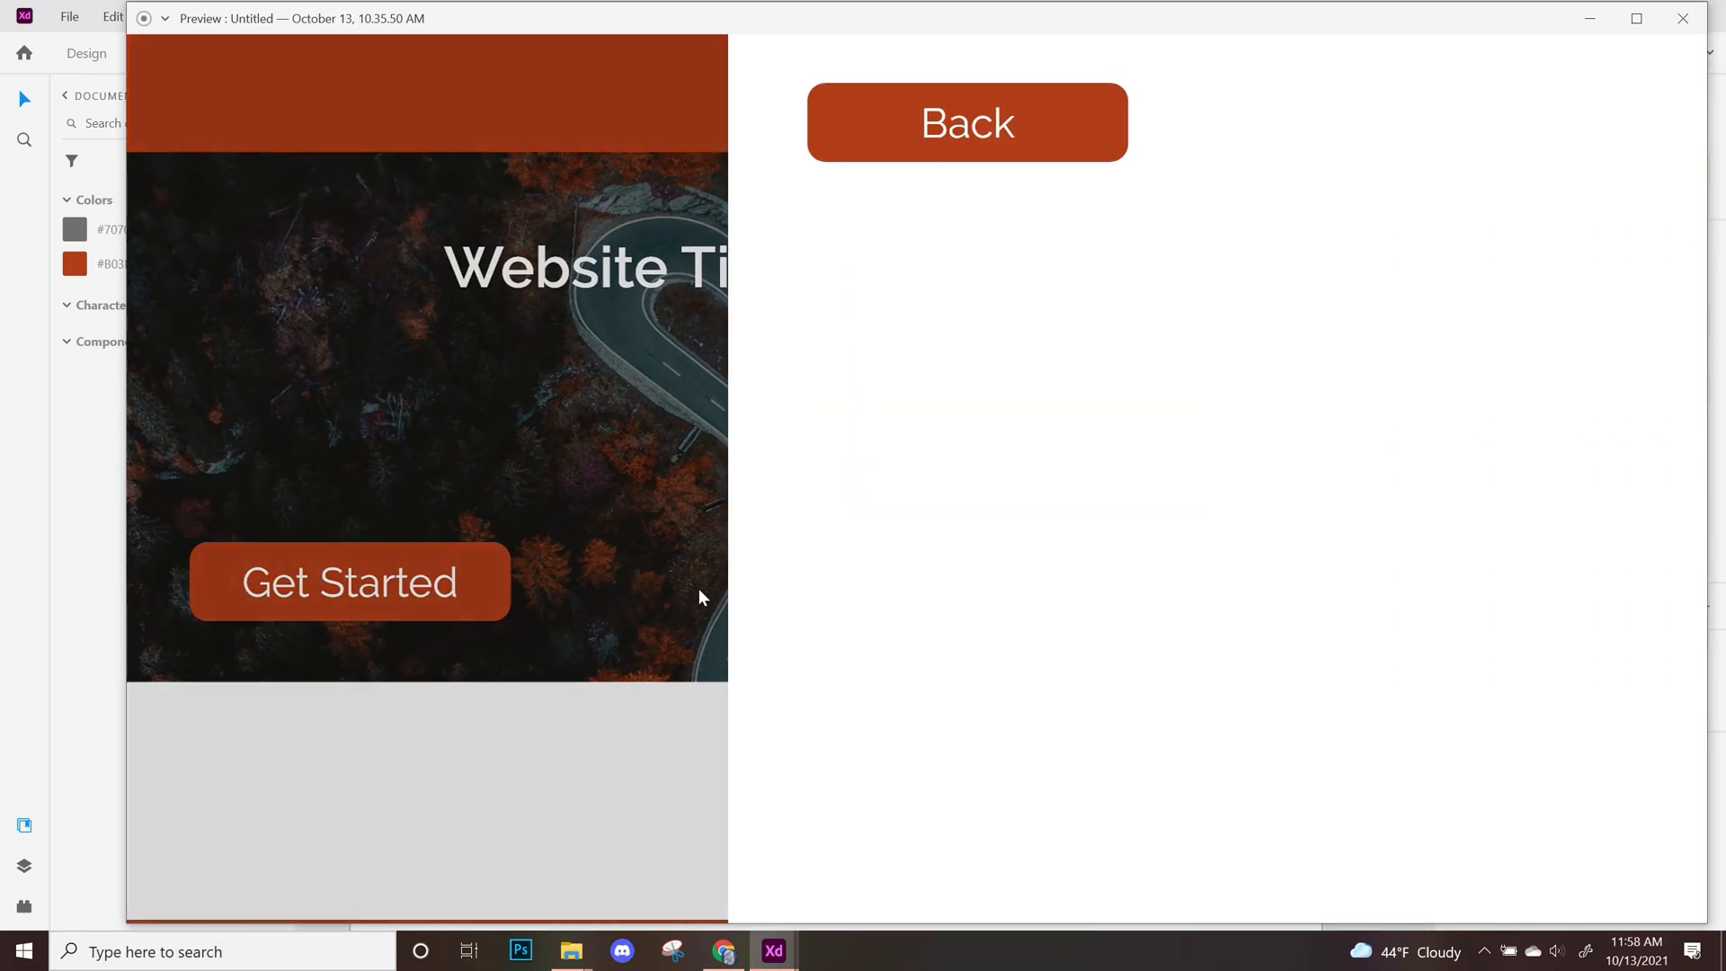
{"action": "left_click", "coordinate": [337, 126]}
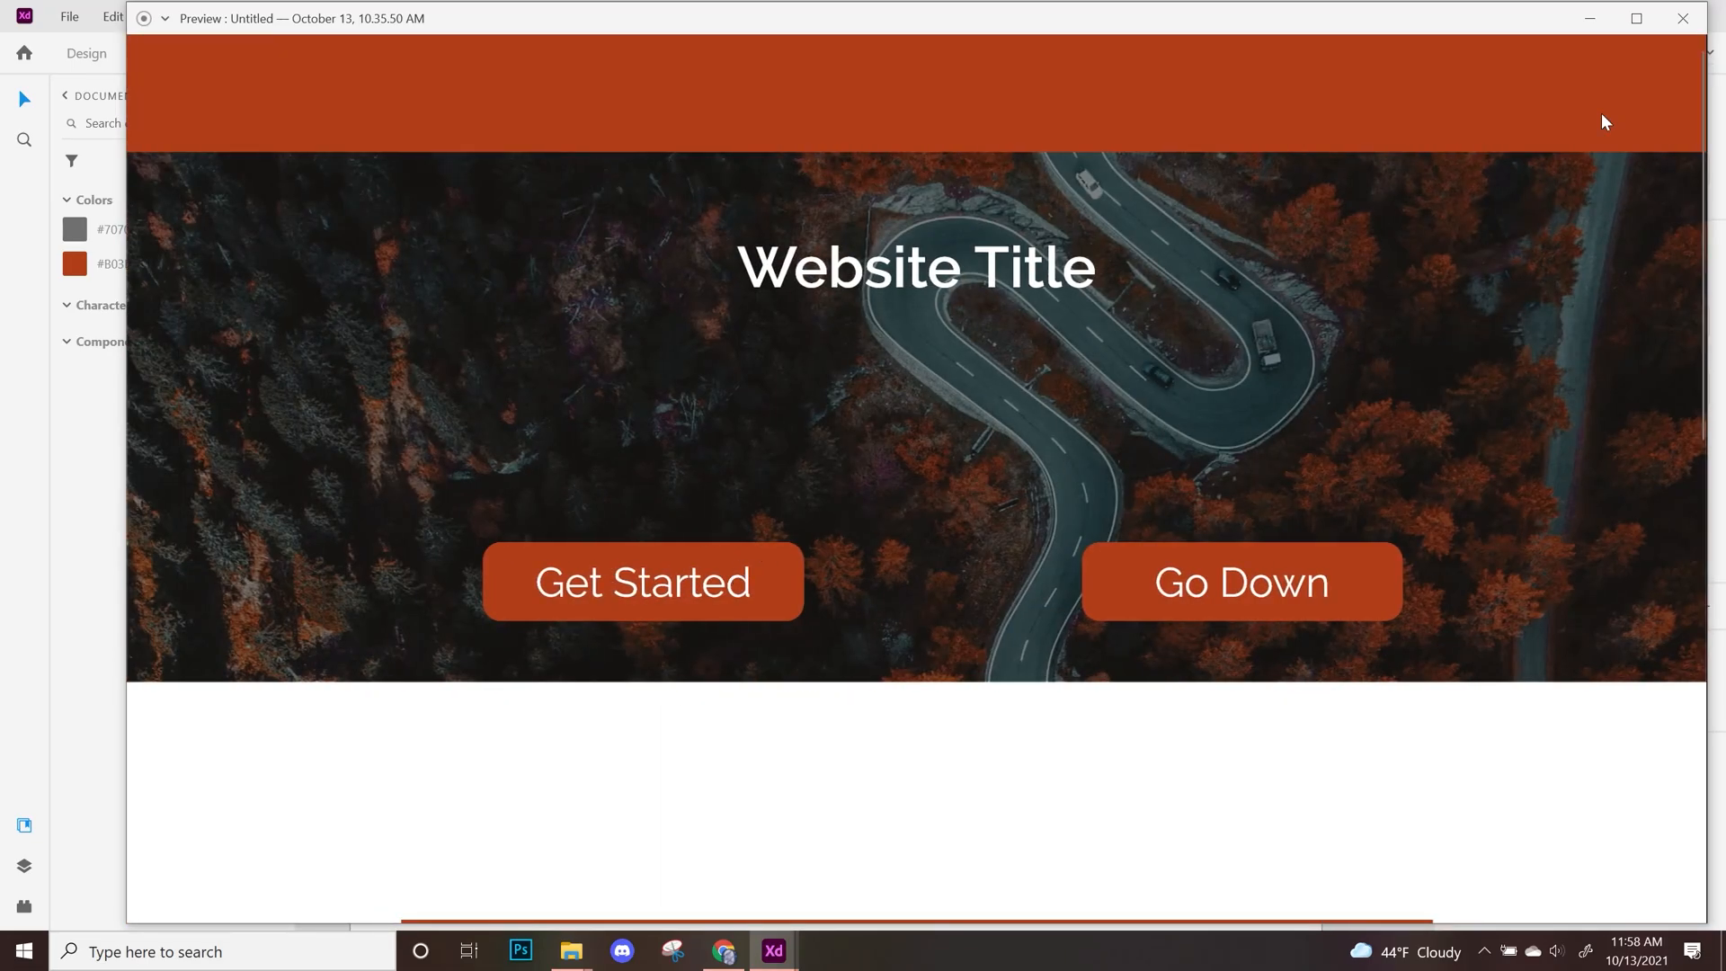
{"action": "left_click", "coordinate": [1683, 18]}
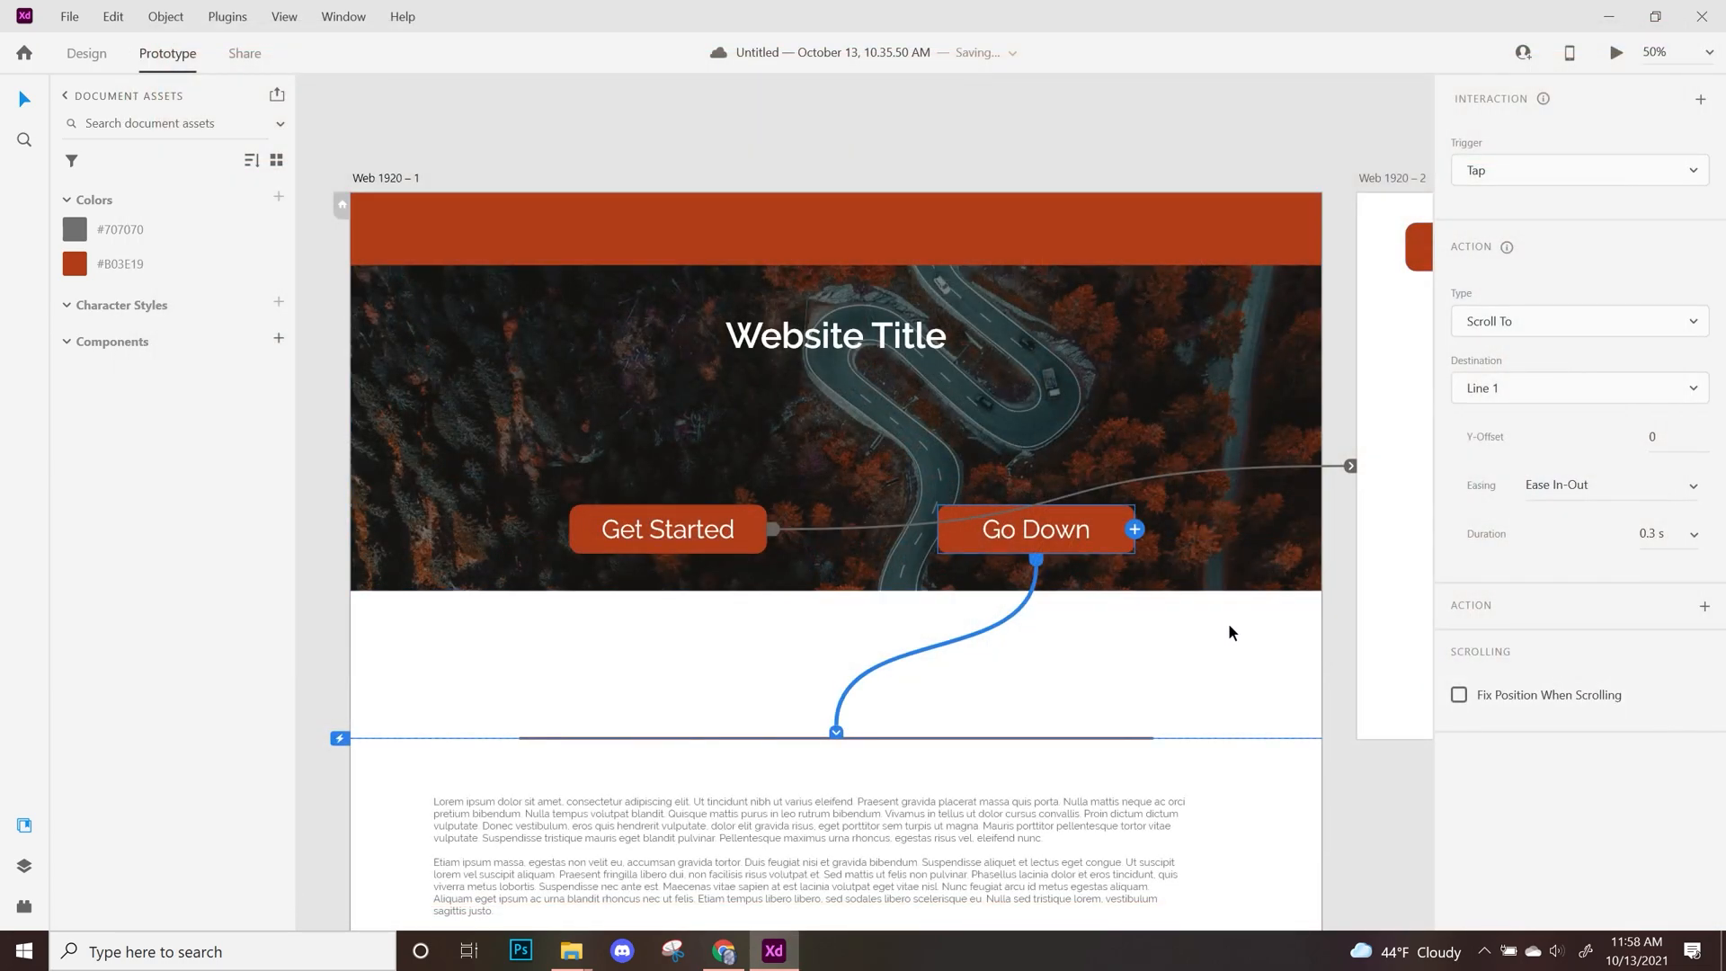
{"action": "left_click", "coordinate": [1229, 632]}
{"action": "left_click", "coordinate": [1389, 788]}
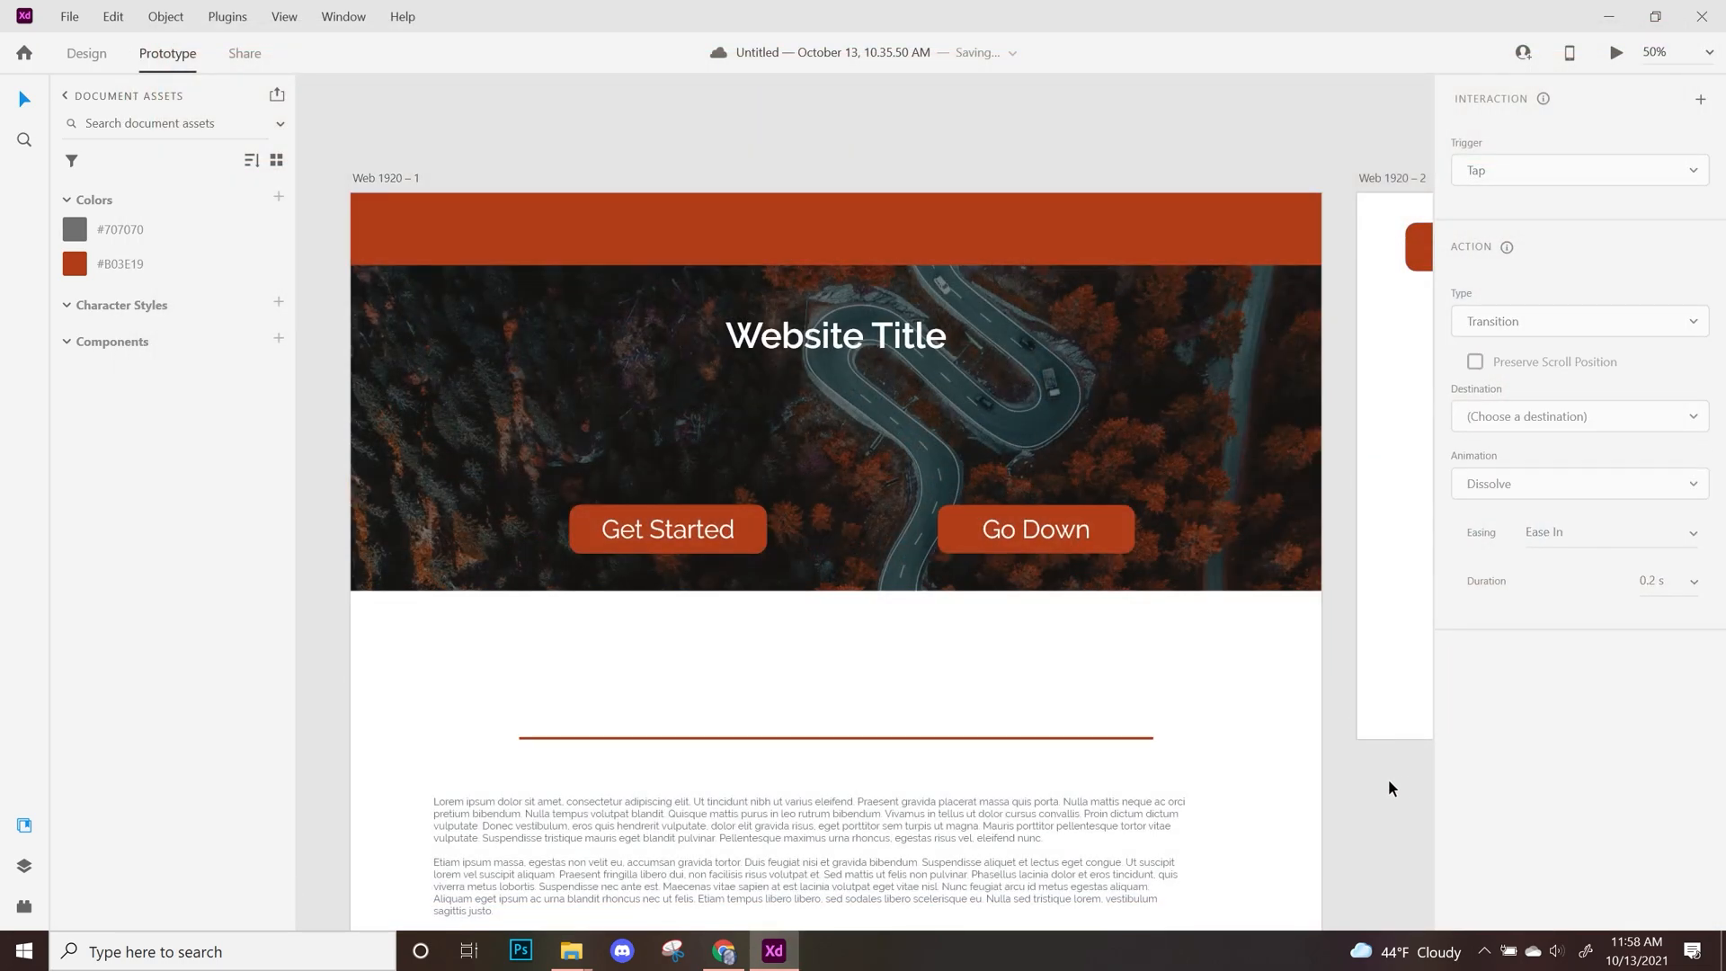
{"action": "key", "text": "ctrl+minus"}
{"action": "left_click_drag", "start_coordinate": [1240, 758], "coordinate": [945, 605]}
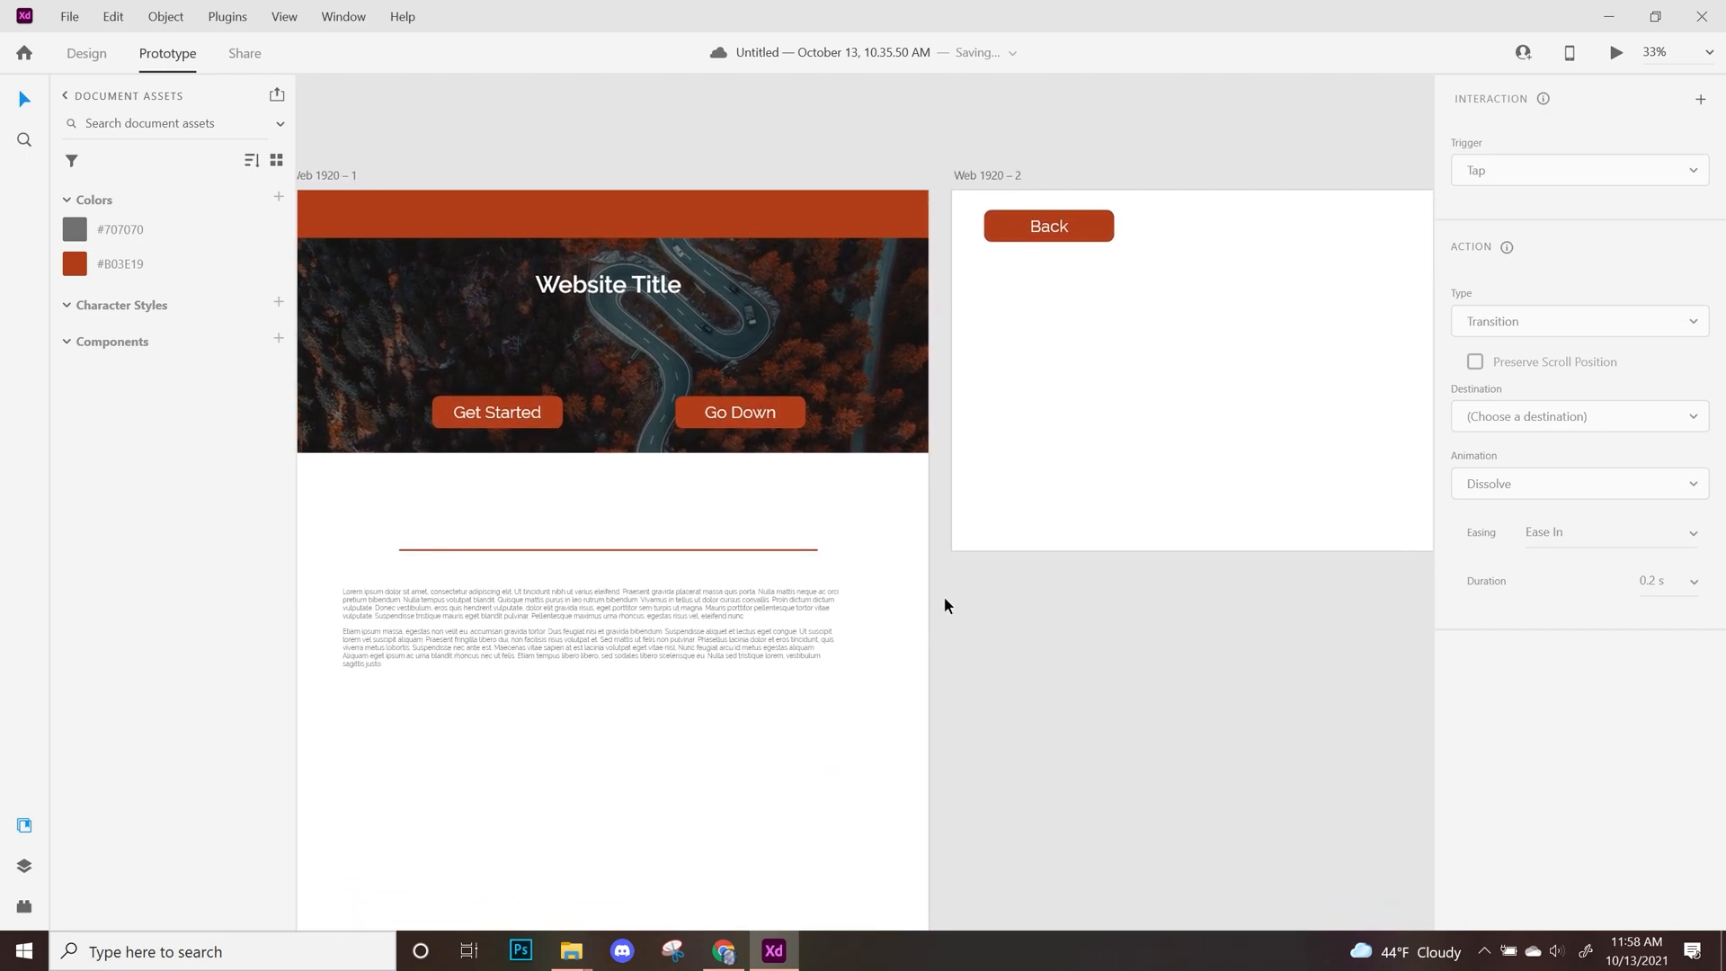